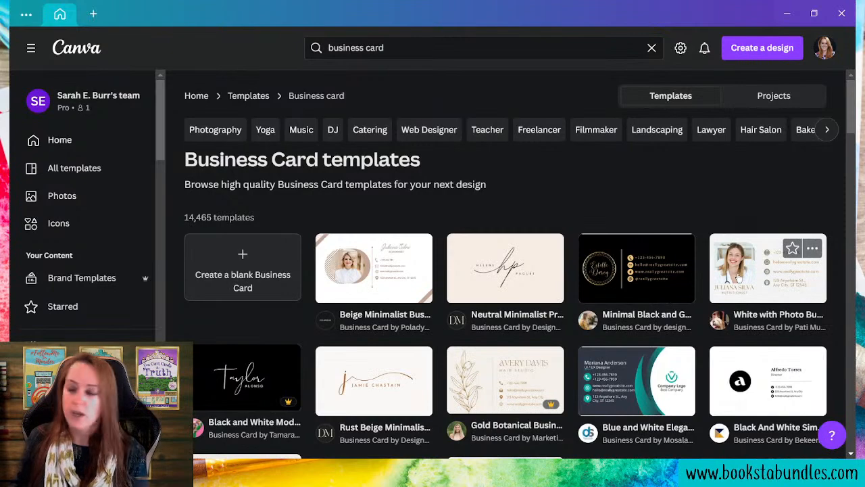
- Start a new design from the White with Photo Business Card Landscape template
click(799, 297)
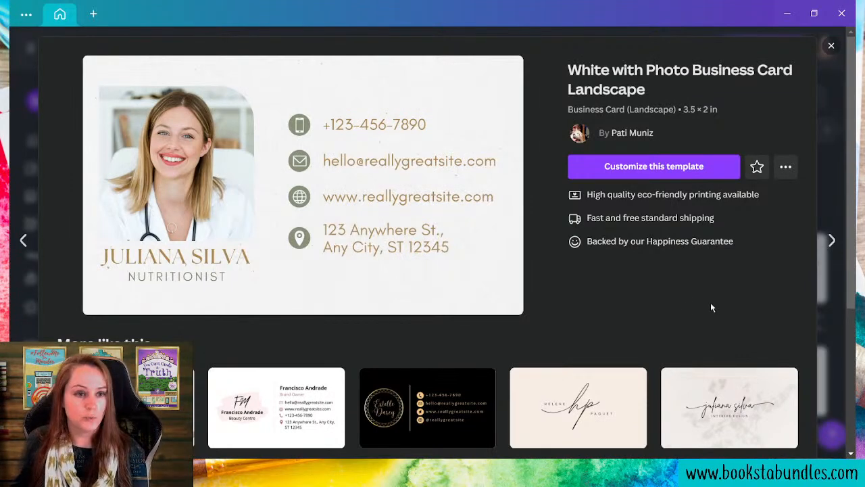
click(695, 166)
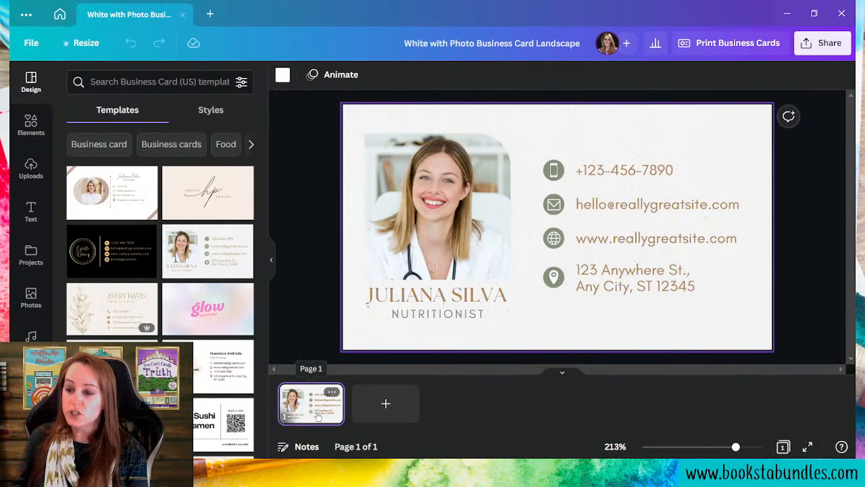
click(60, 14)
click(830, 45)
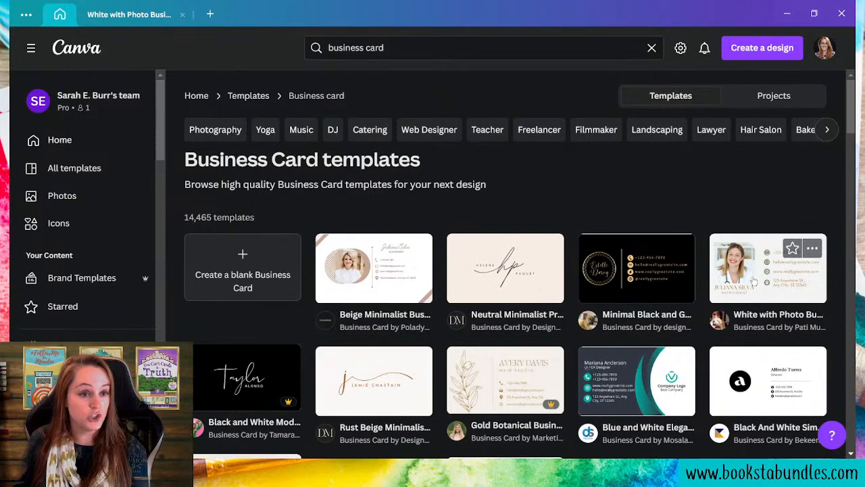
click(154, 23)
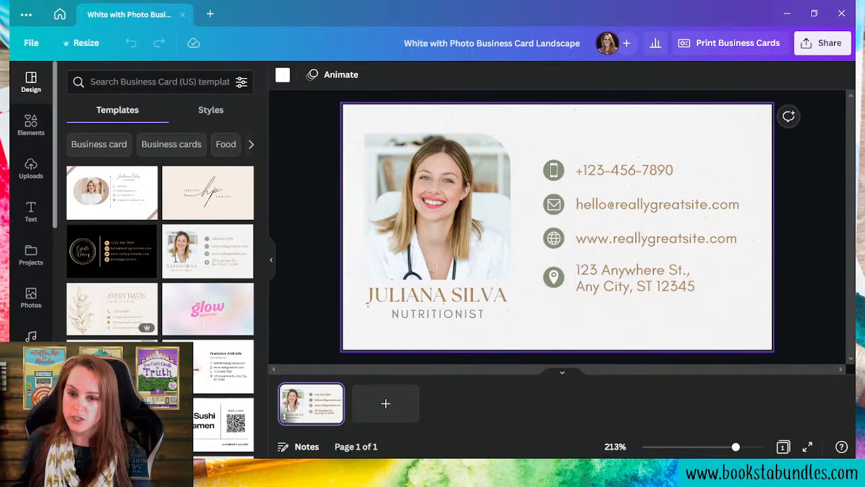
- Put the Author Brand portrait photo into the card's photo frame, replacing the stock image
scroll(51, 341, down, 8)
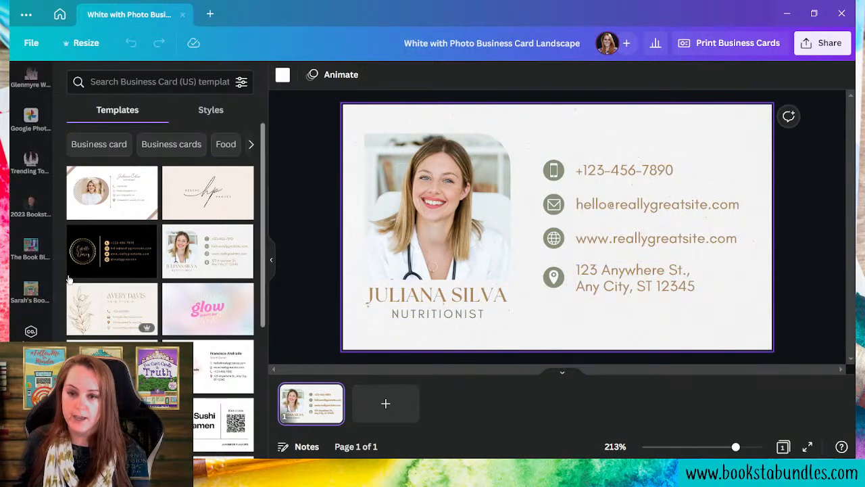
scroll(52, 338, up, 4)
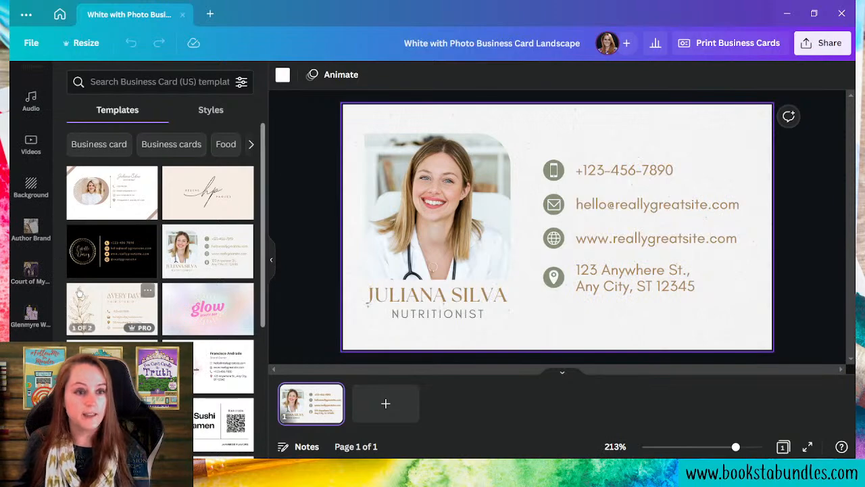
click(27, 240)
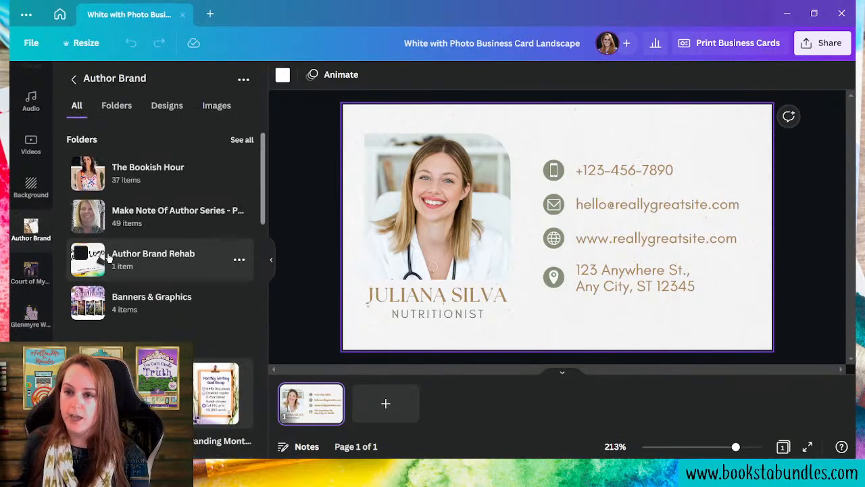
scroll(211, 292, down, 10)
scroll(210, 292, down, 10)
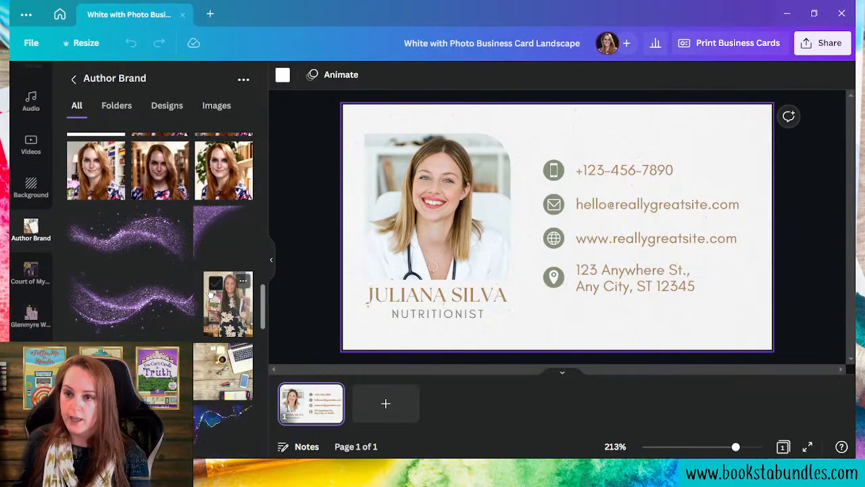
drag(223, 173, 449, 216)
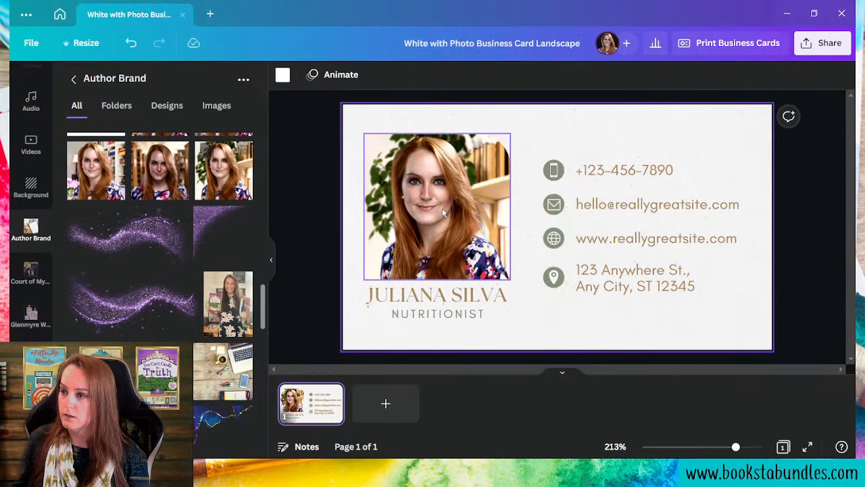
- Change the name heading's font to Milonga Regular from the Author Brand kit
click(456, 306)
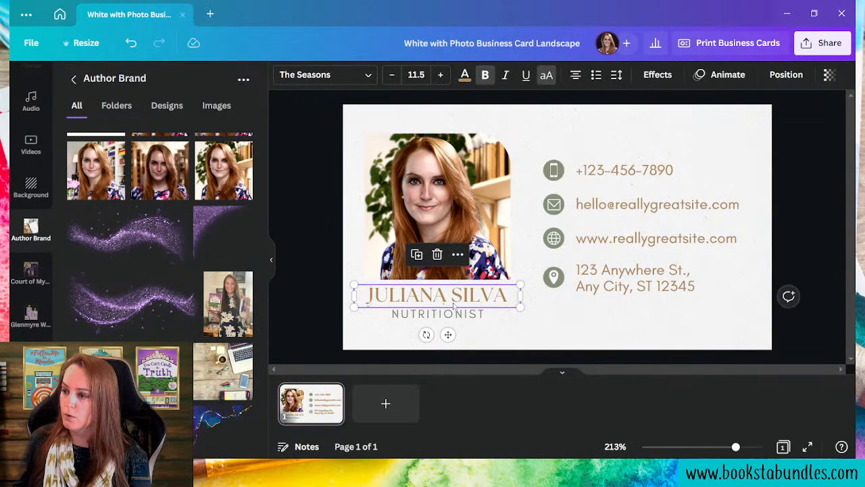
click(370, 78)
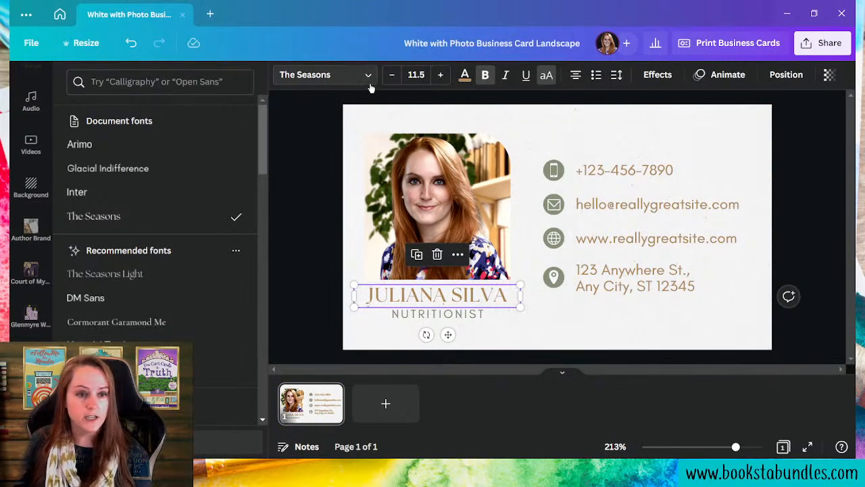
scroll(215, 324, down, 3)
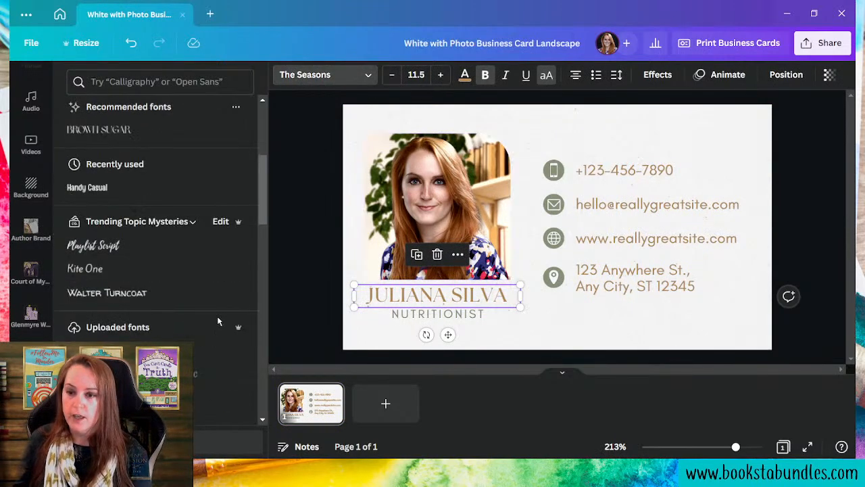
click(177, 220)
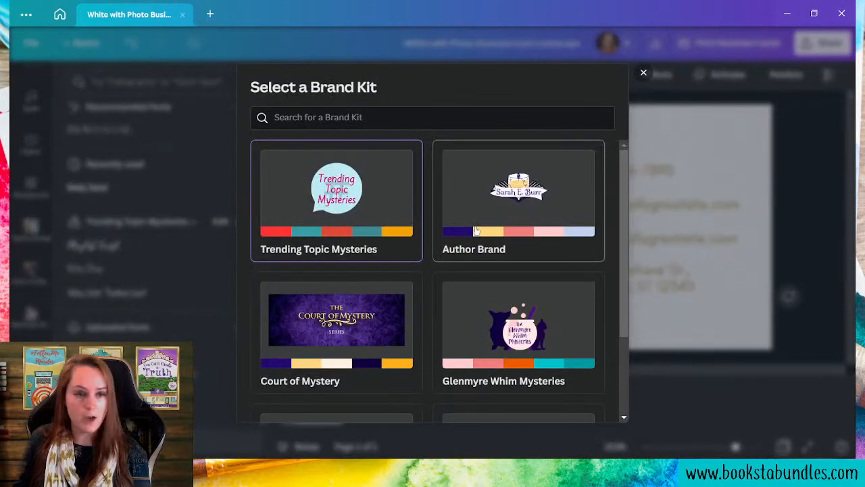
click(478, 227)
scroll(237, 251, down, 3)
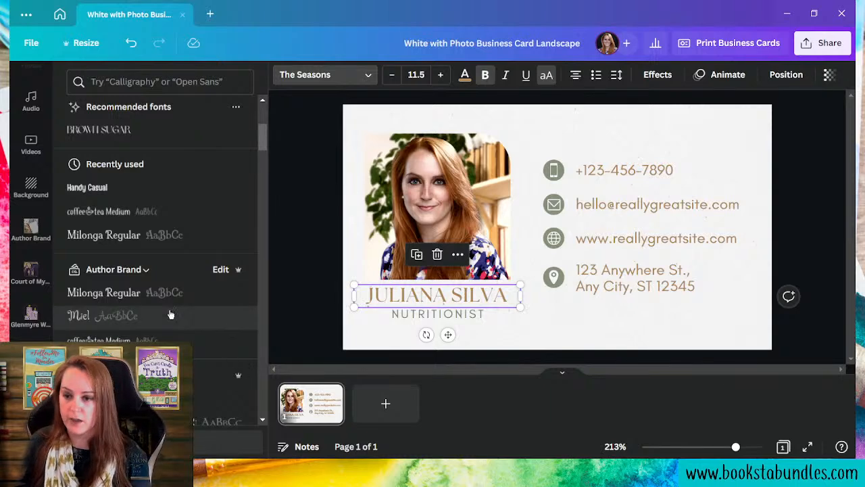
click(143, 295)
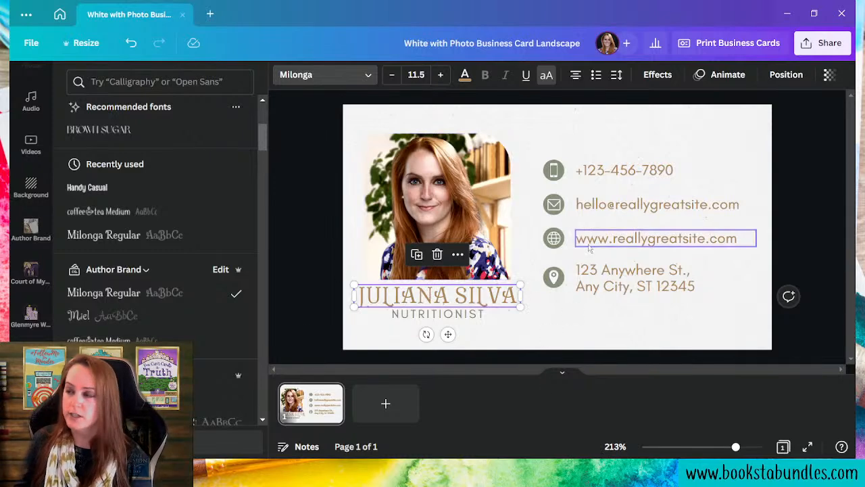
- Replace the sample name with the owner's full name, with all-caps styling turned off
click(545, 75)
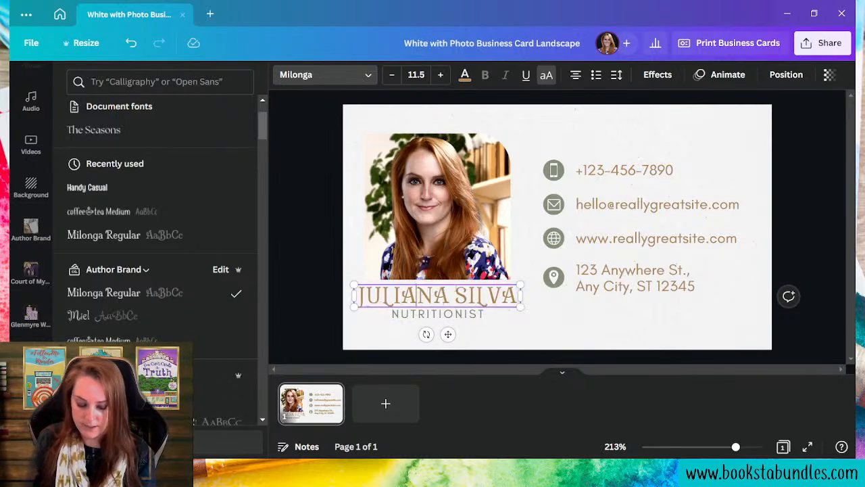
text(SARA)
key(ctrl+a)
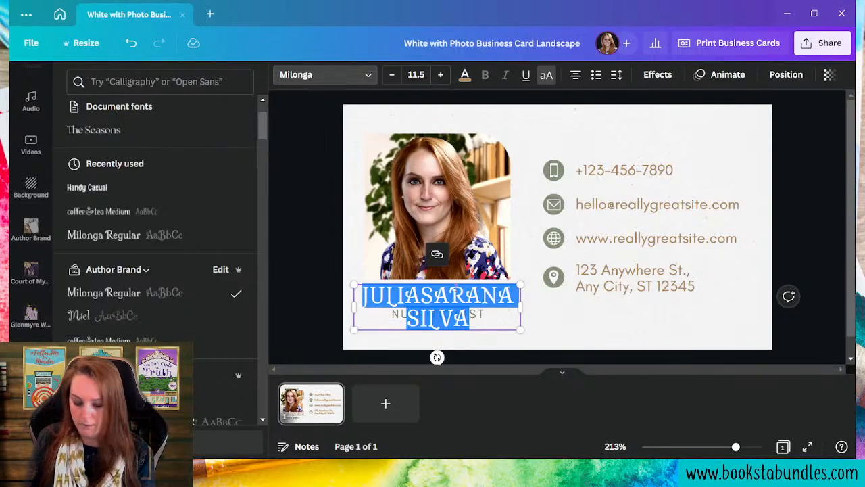
text(SARAH)
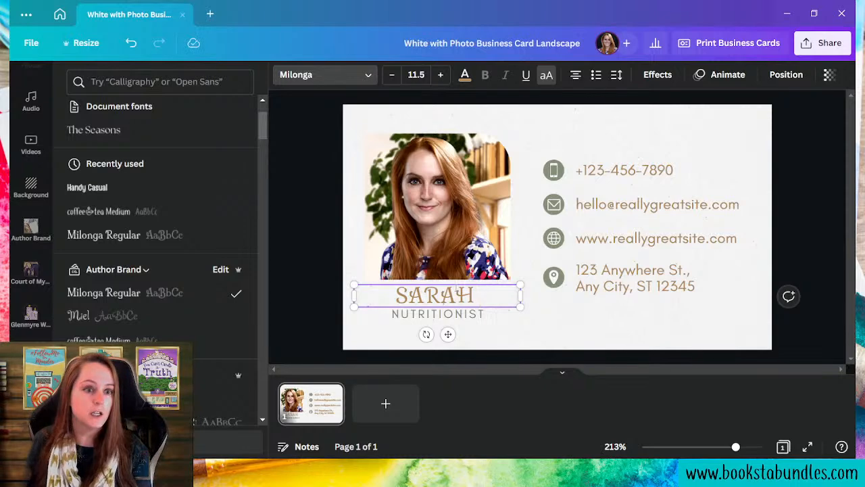
click(549, 74)
double_click(408, 296)
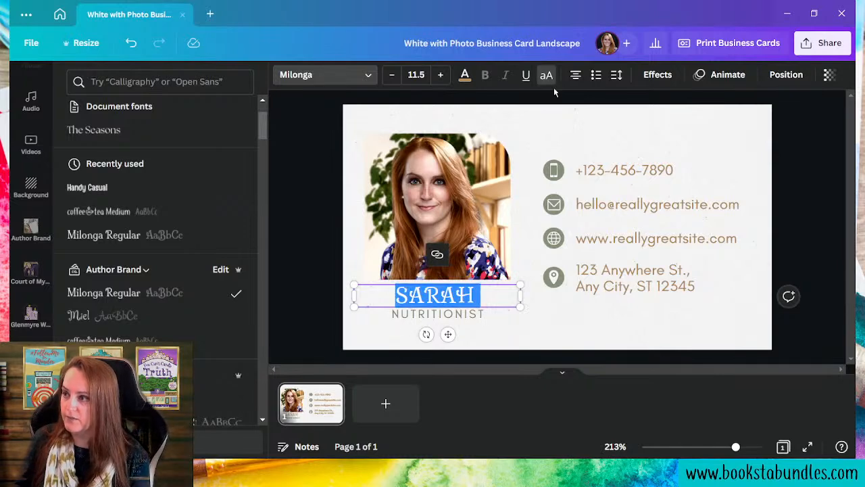
click(548, 76)
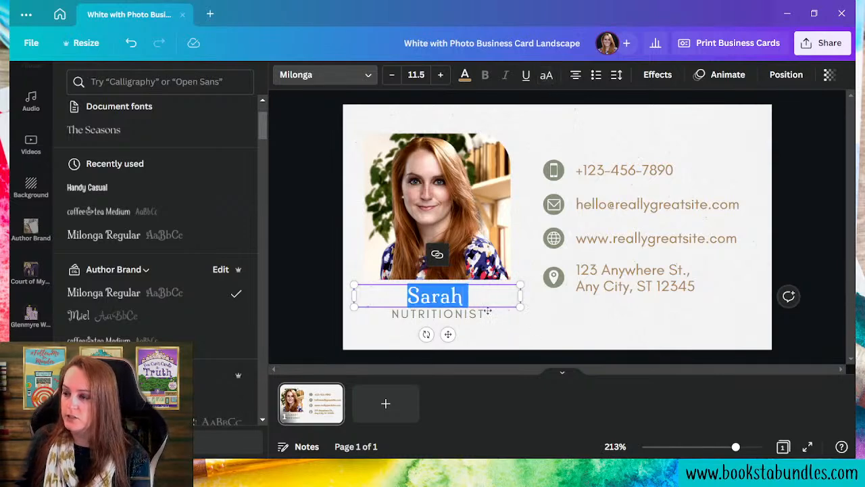
click(472, 296)
text(E. Burr)
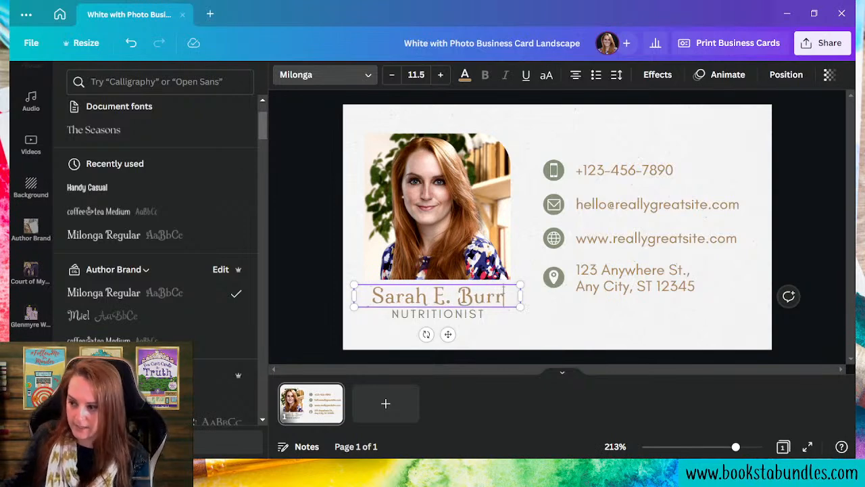
click(439, 314)
- Retitle the subtitle to MYSTERY AUTHOR & CONTENT CREATOR, breaking the line before the ampersand
double_click(438, 313)
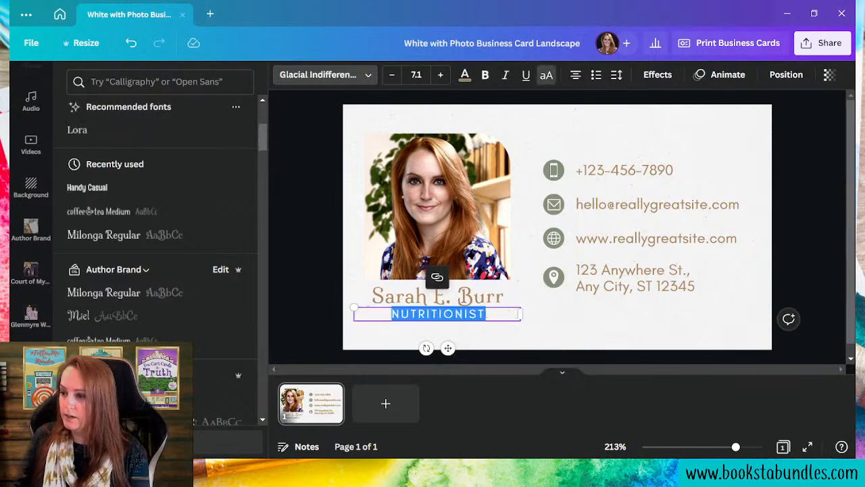
text(AUTHOR)
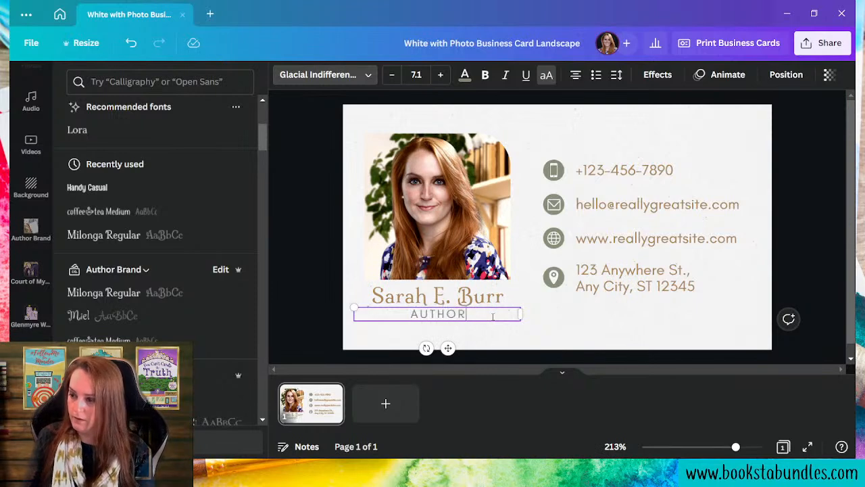
text( & CONTENT)
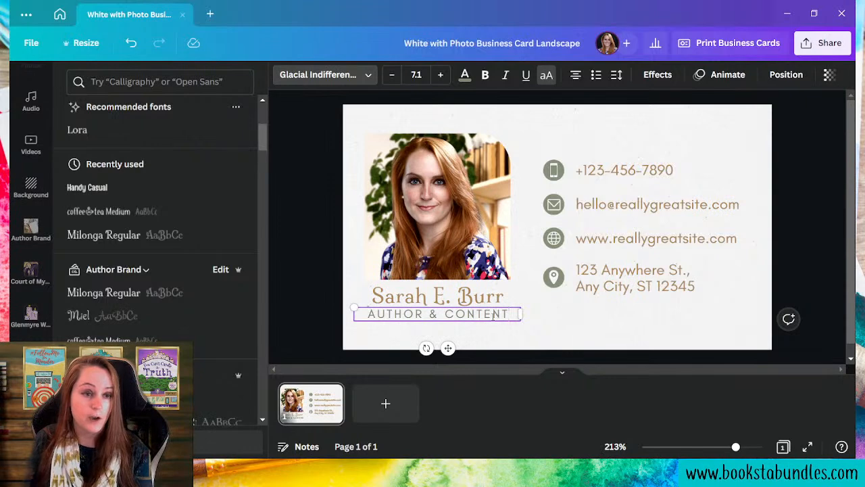
text( CREATOR)
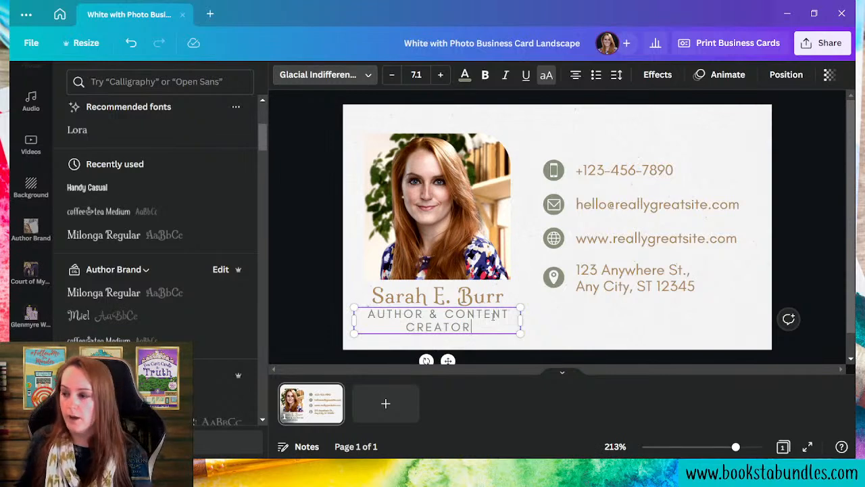
click(369, 318)
text(MYSTERY)
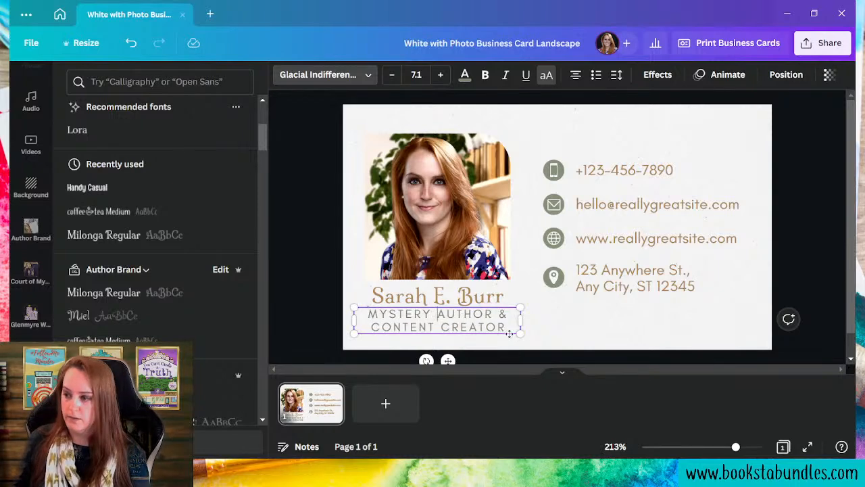
click(499, 314)
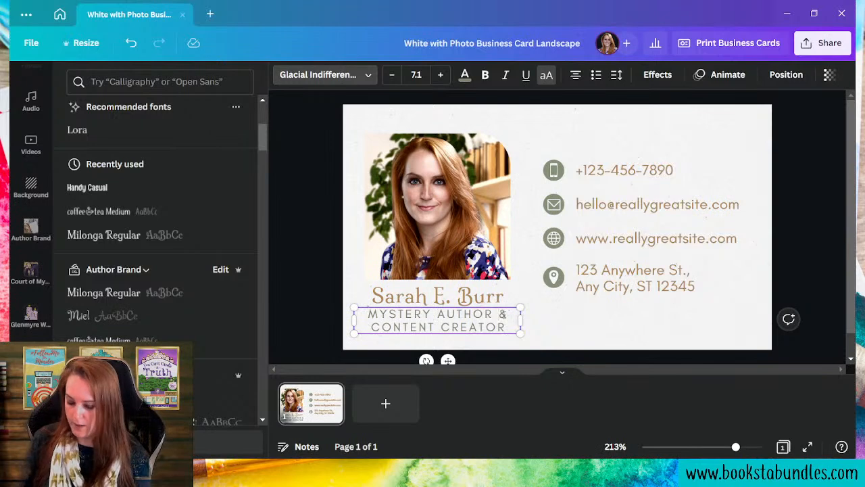
key(Return)
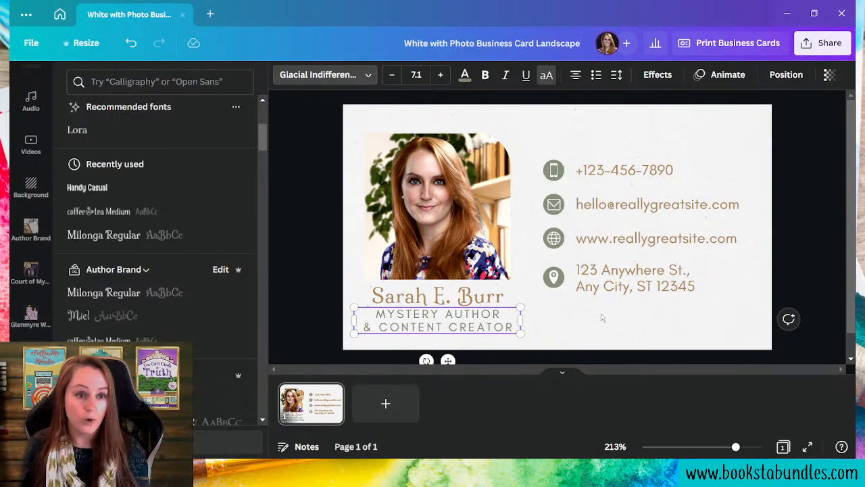
- Replace the sample e-mail and website lines with the author's own e-mail address and website
double_click(637, 206)
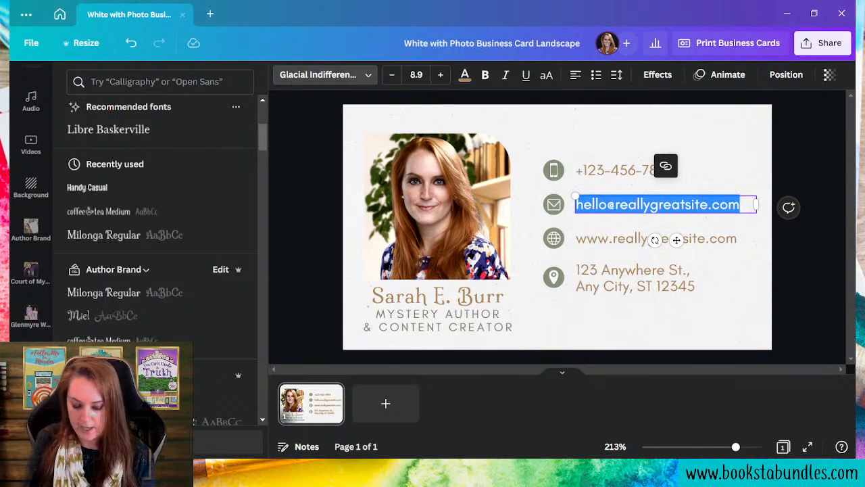
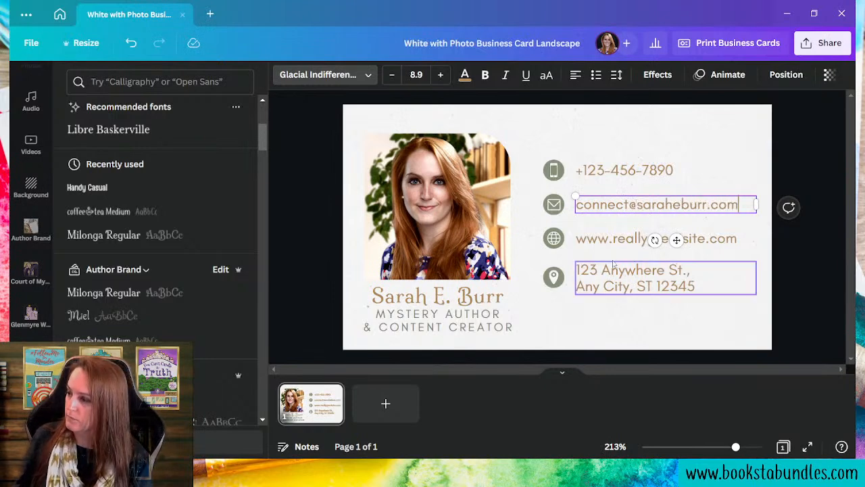
click(651, 238)
click(654, 238)
shift+click(613, 239)
drag(613, 239, 706, 238)
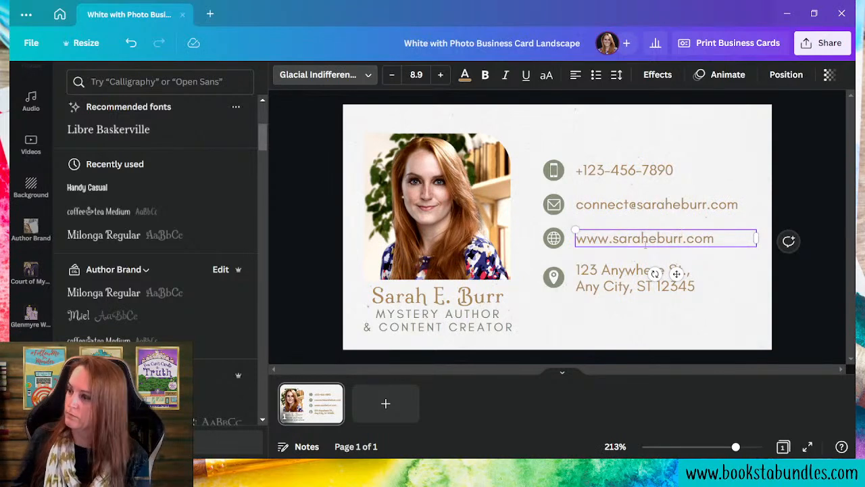
click(639, 287)
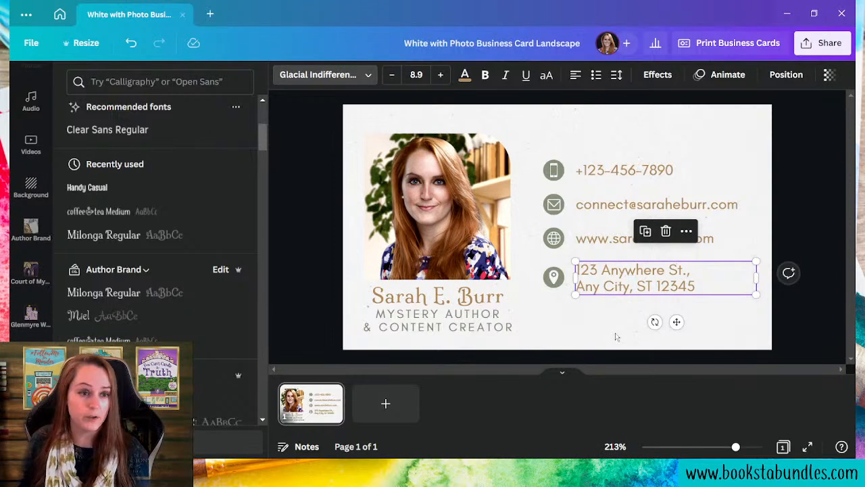
- Delete the phone number text box and its phone icon from the card
click(555, 345)
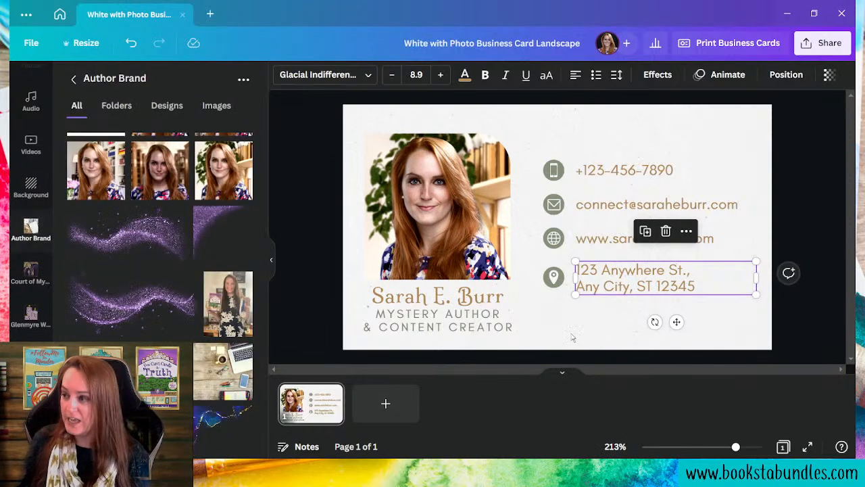
click(627, 323)
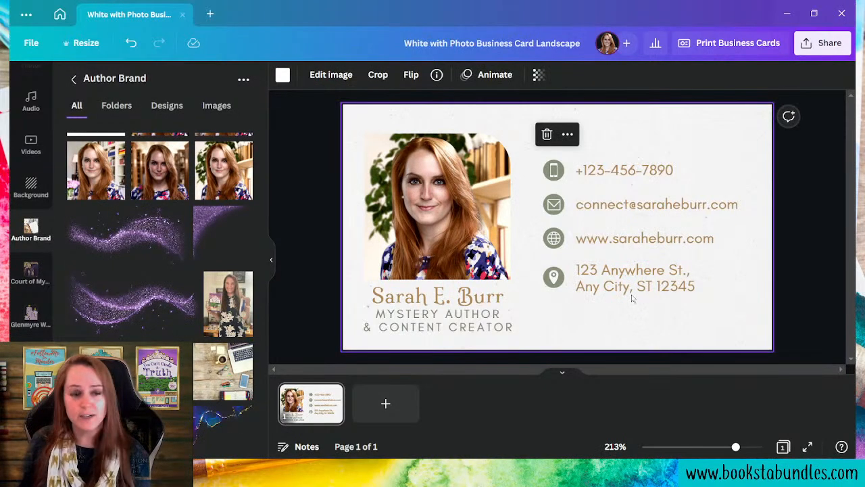
click(632, 169)
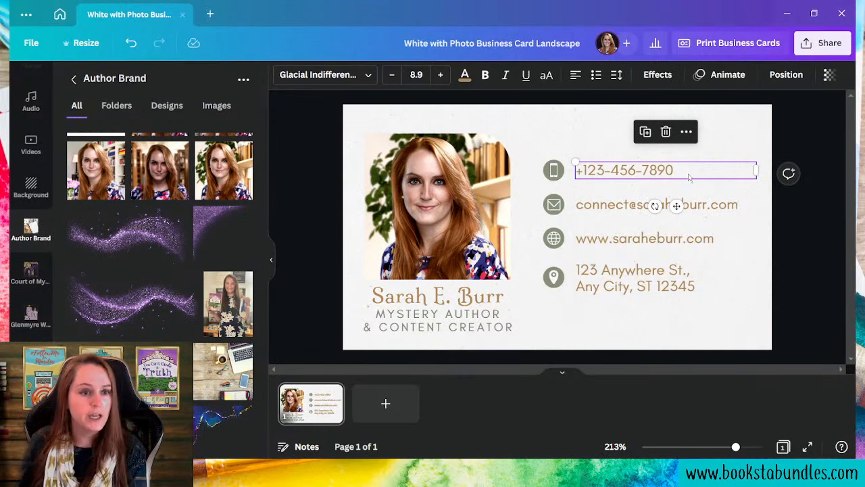
click(666, 131)
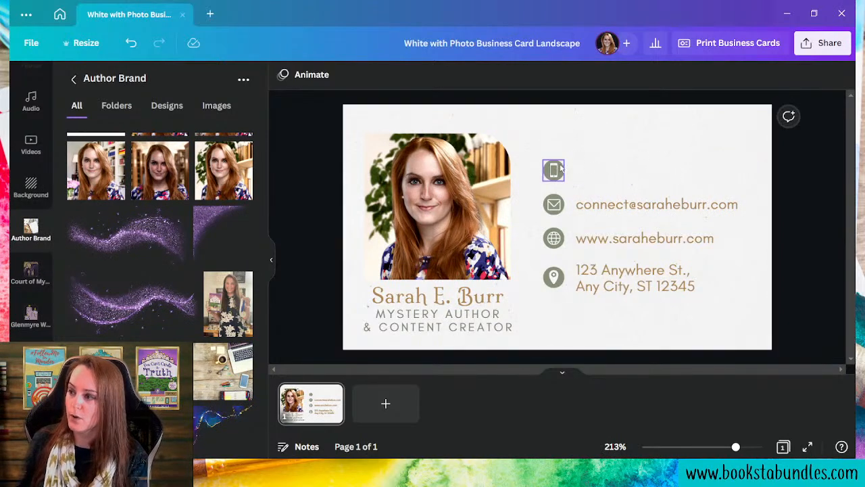
click(561, 169)
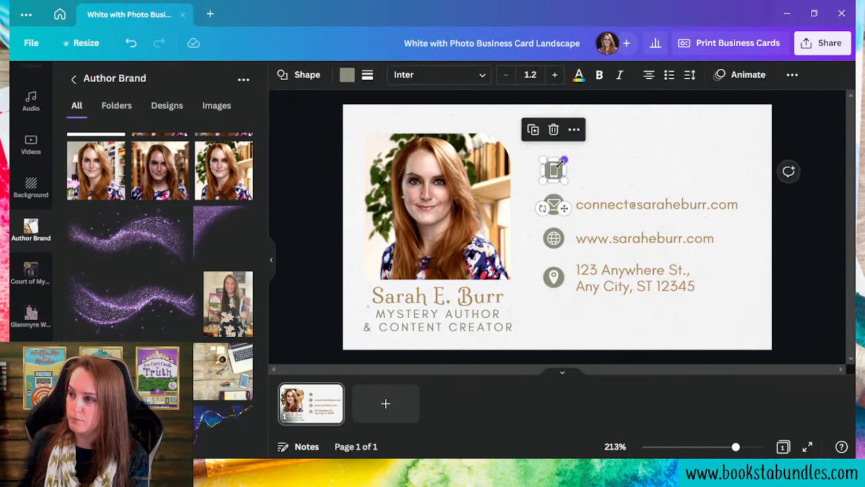
click(553, 130)
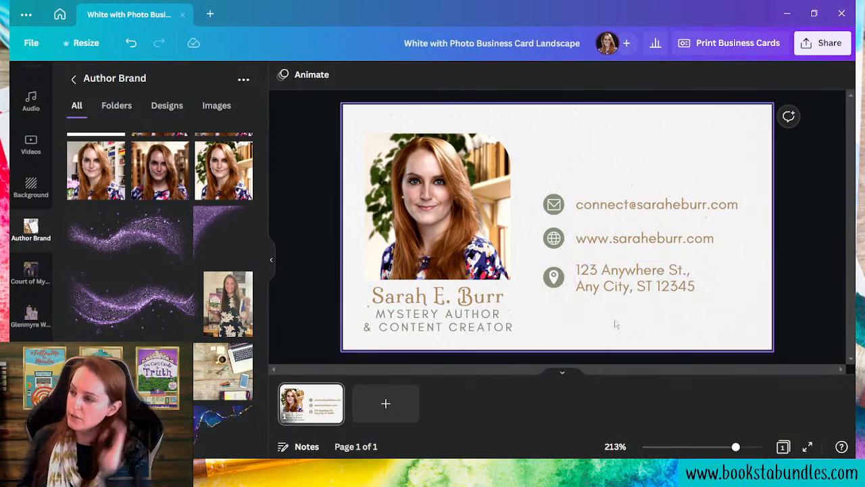
- Overwrite the street address line with the author's Instagram handle
click(622, 286)
click(622, 286)
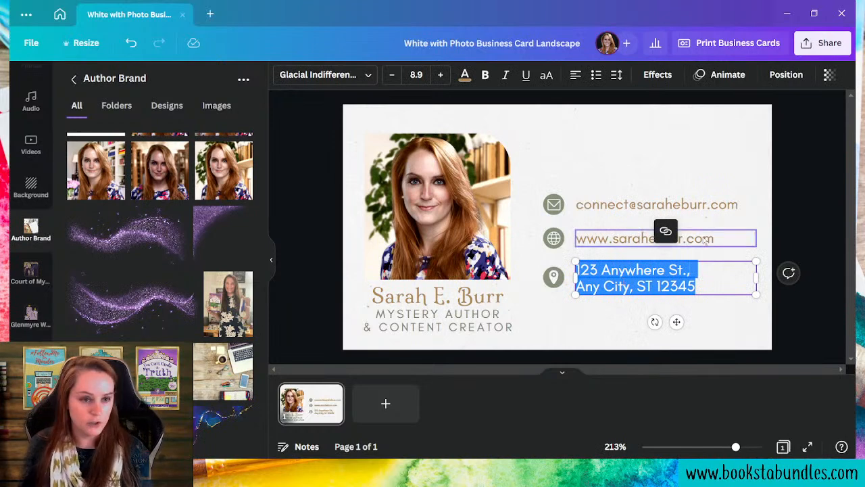
text(authorsa)
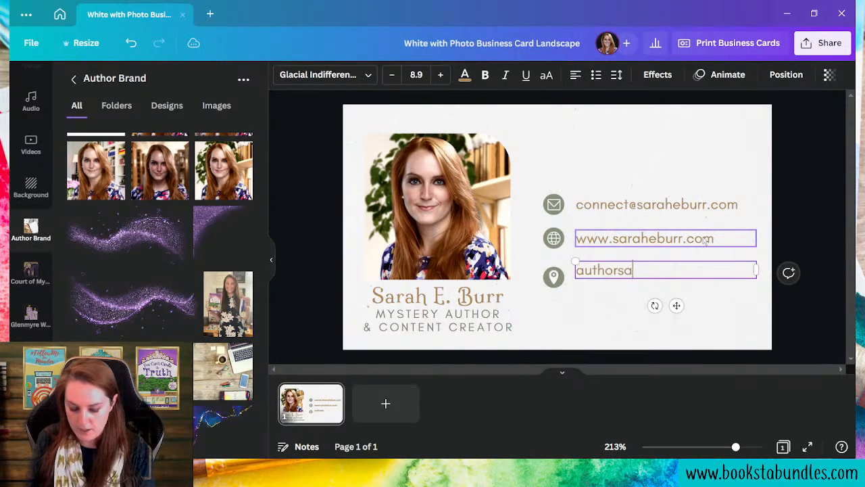
text(raheburr)
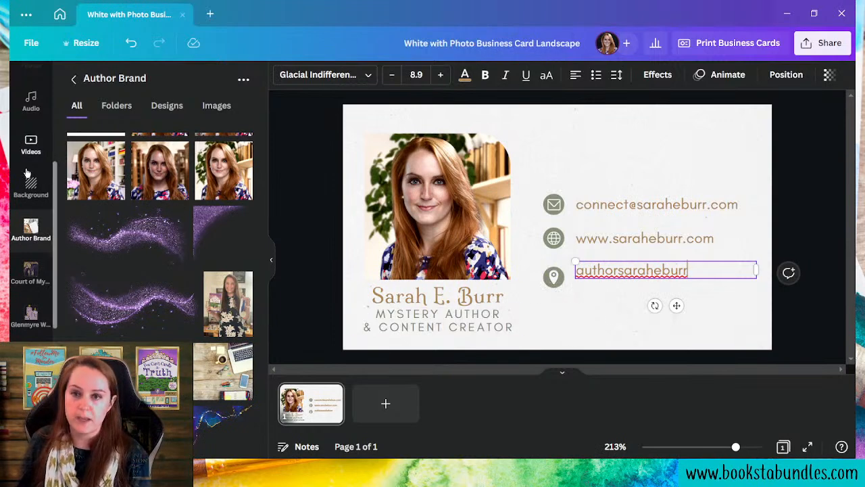
scroll(28, 162, up, 5)
click(31, 124)
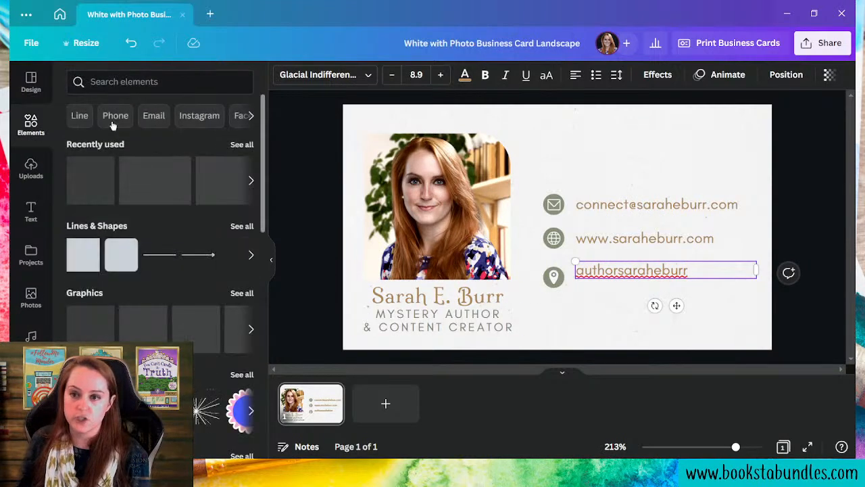
- Add an Instagram logo graphic from an 'instagram' element search and delete the location pin
click(122, 81)
text(inst)
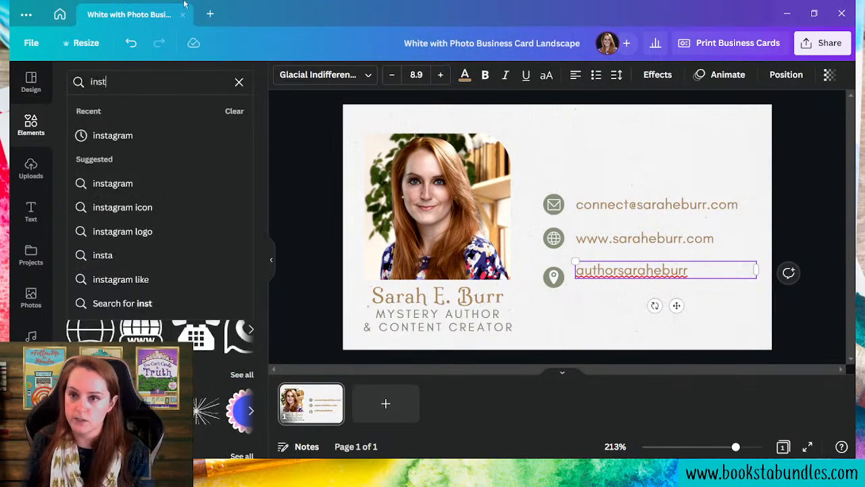
text(agram)
key(Return)
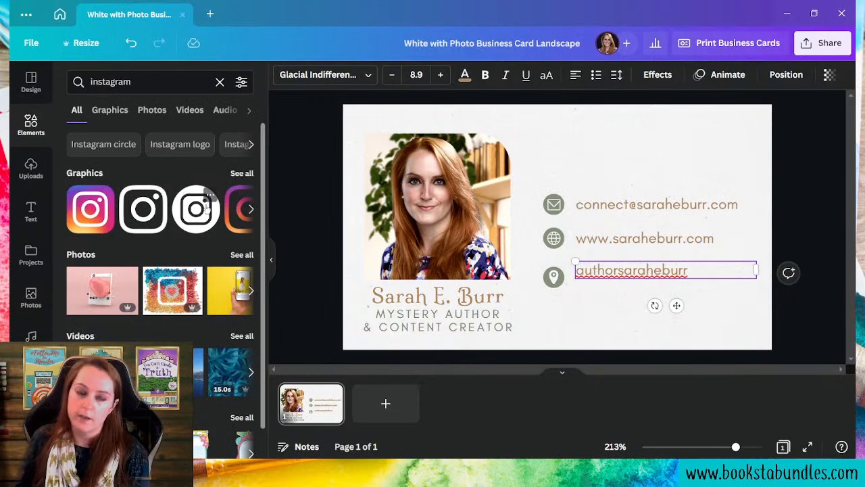
click(207, 210)
click(553, 286)
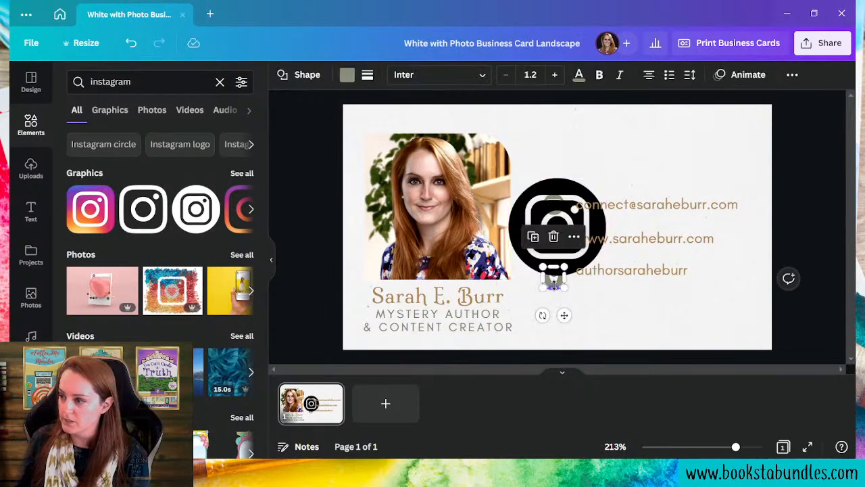
click(553, 236)
- Shrink the Instagram logo to icon size and recolour it grey to match the other icons
click(556, 233)
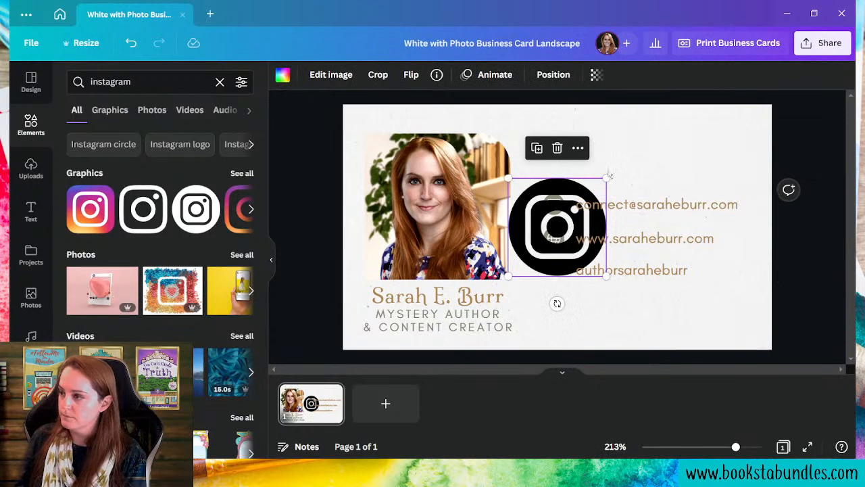
drag(607, 177, 553, 270)
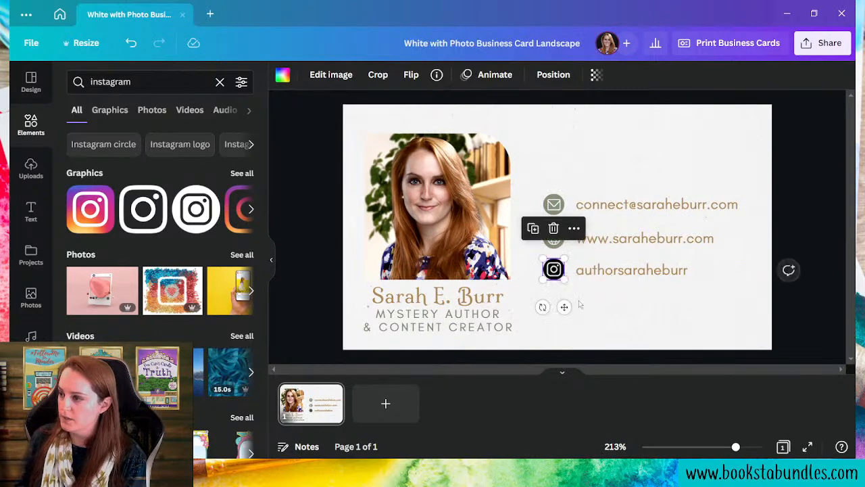
click(282, 75)
click(140, 146)
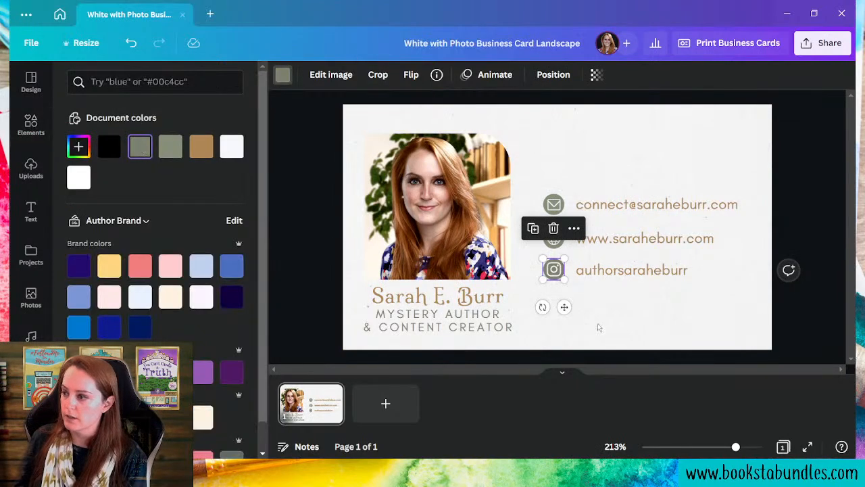
click(659, 335)
click(666, 335)
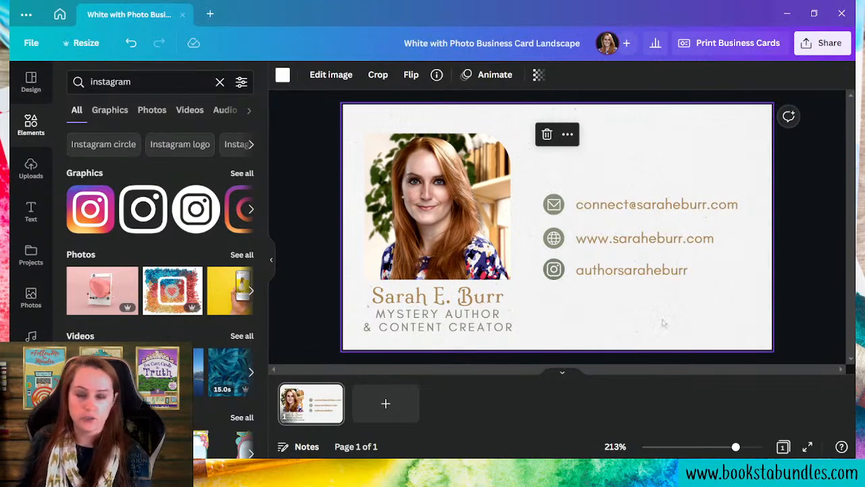
- Move the e-mail, website and Instagram rows together lower on the card
drag(706, 324, 560, 197)
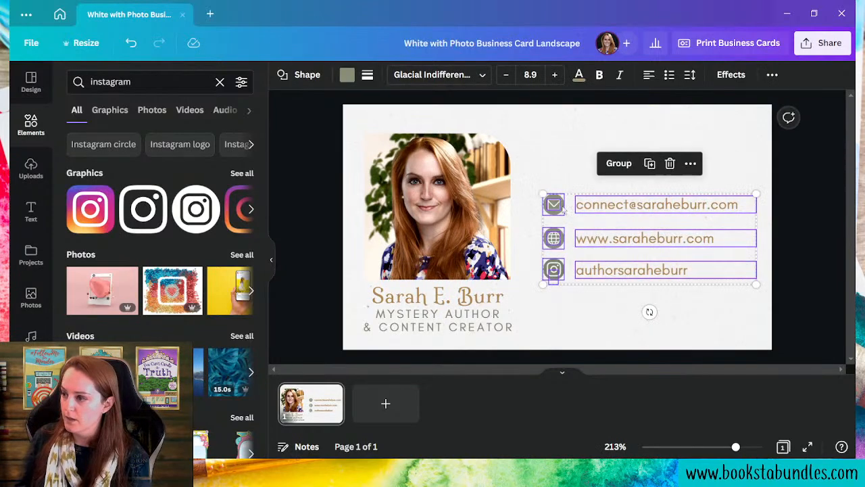
key(shift+Down)
key(shift+Down)
key(shift+Down)
key(shift+Down)
key(shift+Down)
key(shift+Down)
key(shift+Down)
key(shift+Down)
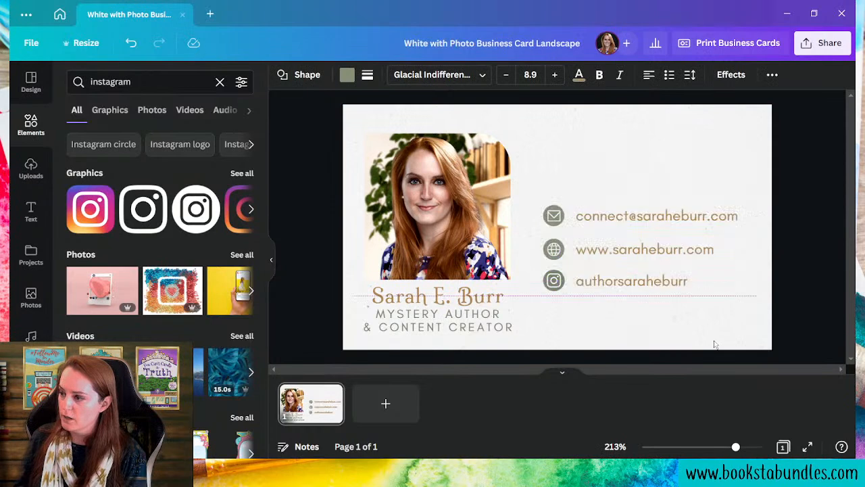
key(shift+Up)
key(Up)
key(Up)
key(Up)
key(Up)
key(Up)
key(Up)
key(Up)
key(Up)
key(Up)
key(Up)
key(Up)
key(Up)
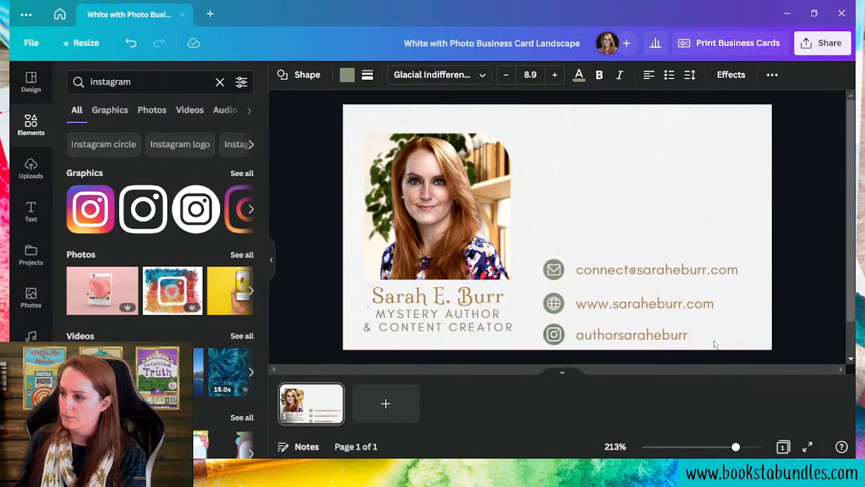
key(shift+Up)
key(shift+Down)
click(589, 159)
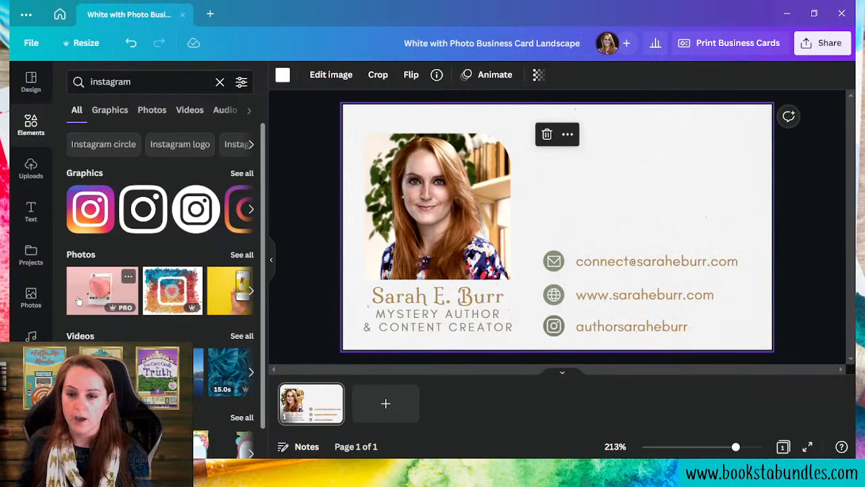
- Search the Apps panel for 'qr' and open the QR Code app
scroll(37, 277, down, 5)
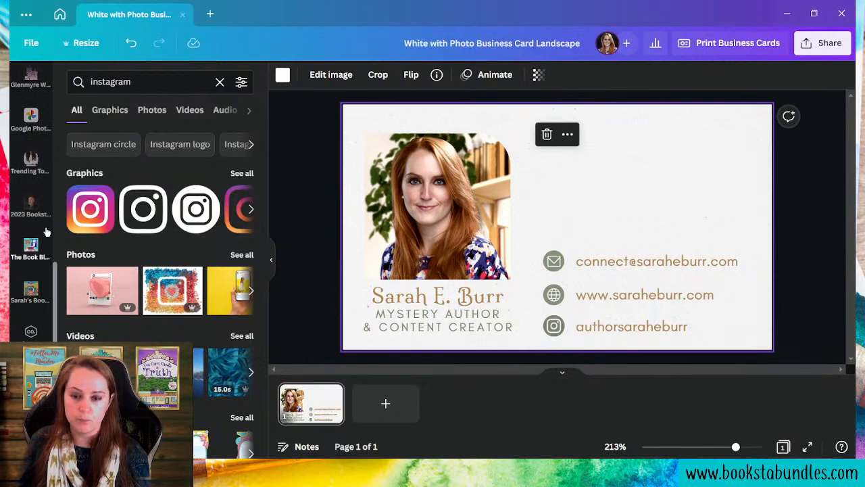
scroll(42, 260, down, 2)
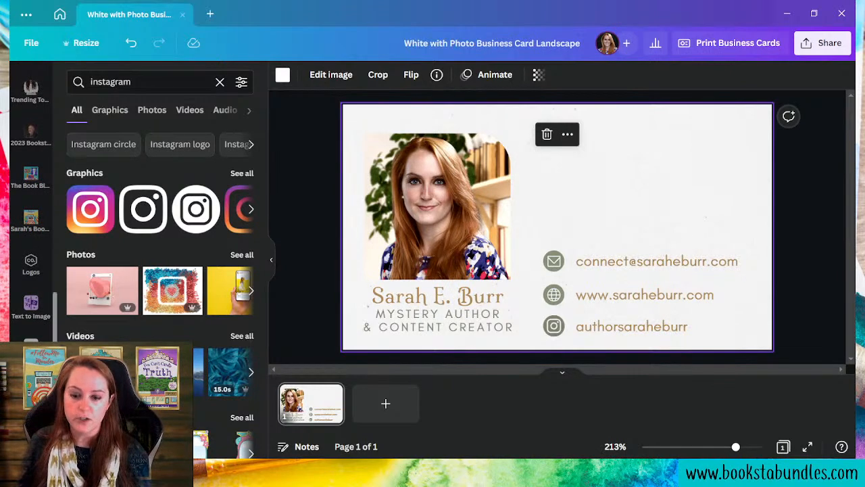
click(31, 432)
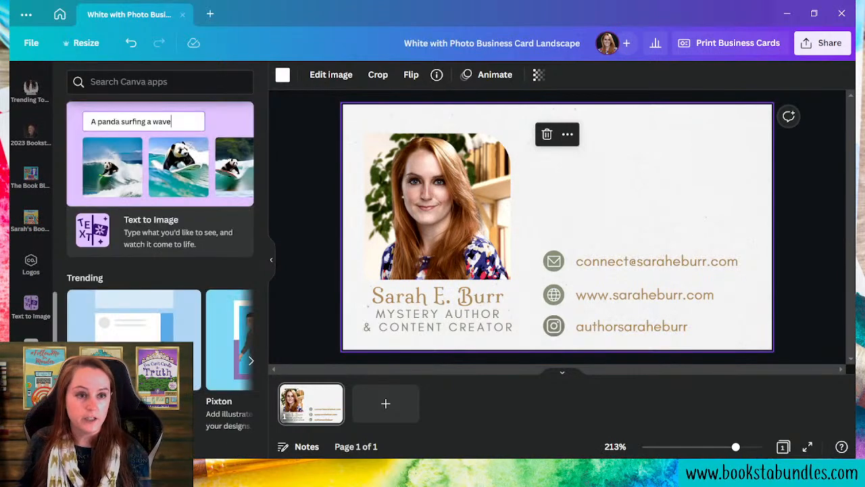
click(116, 81)
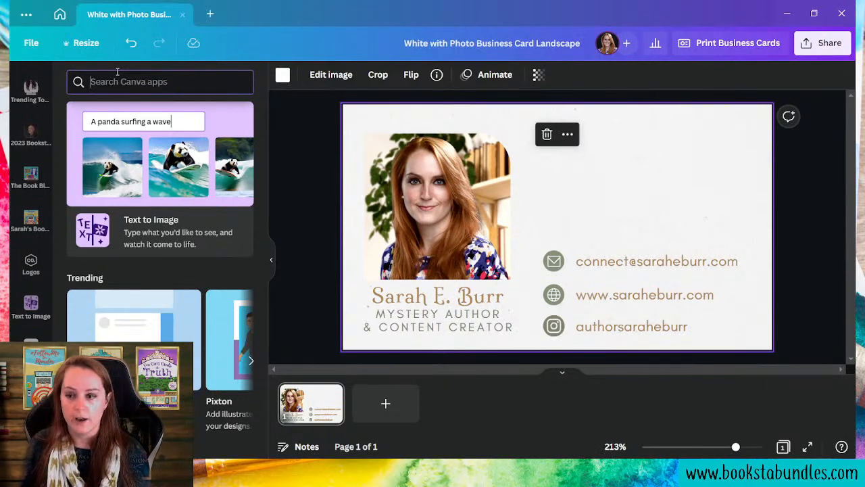
text(qr)
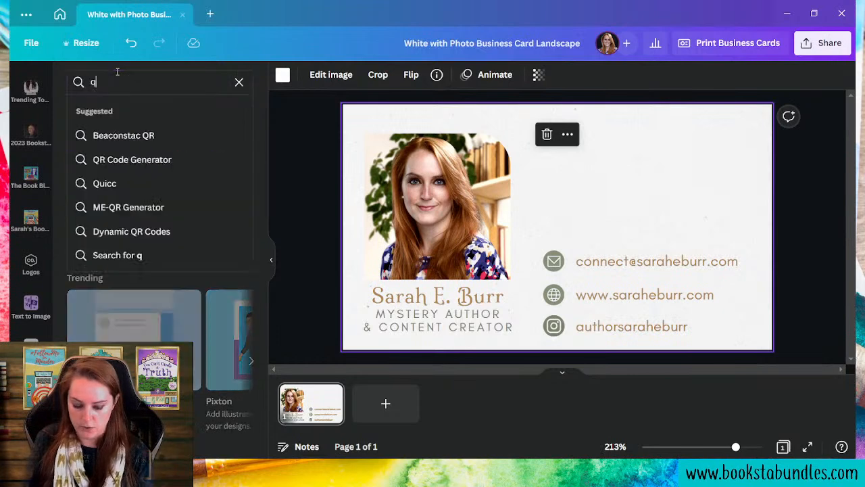
key(Return)
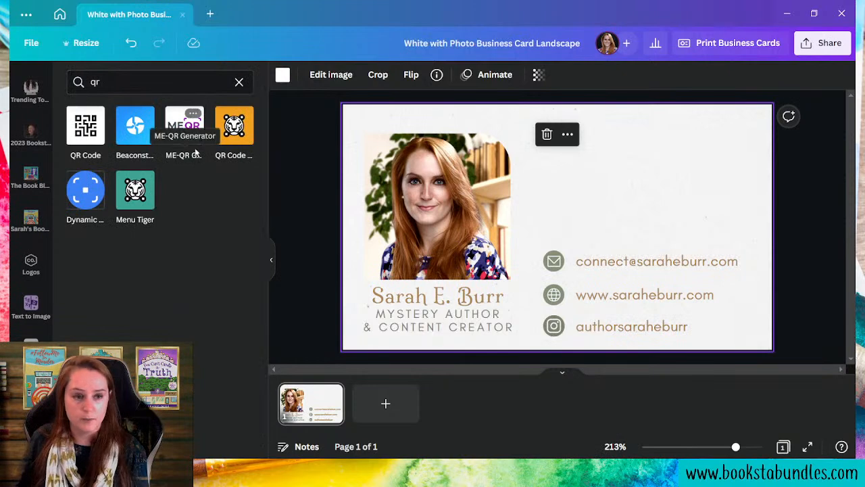
click(87, 128)
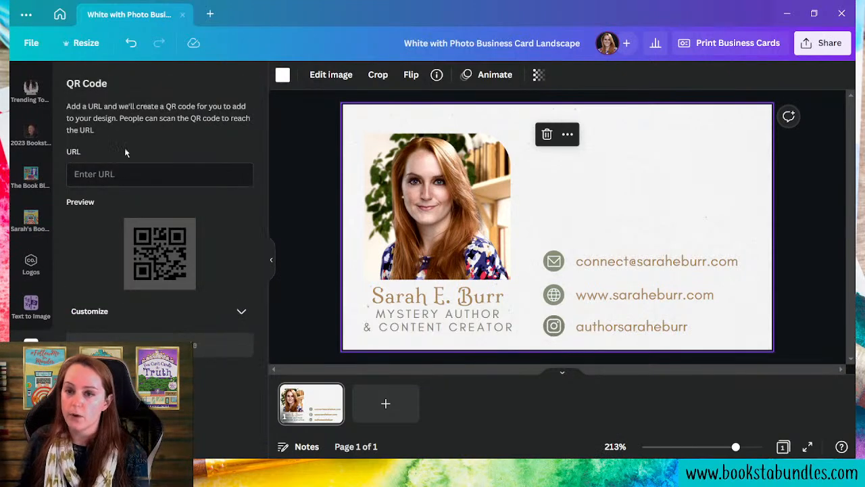
click(156, 177)
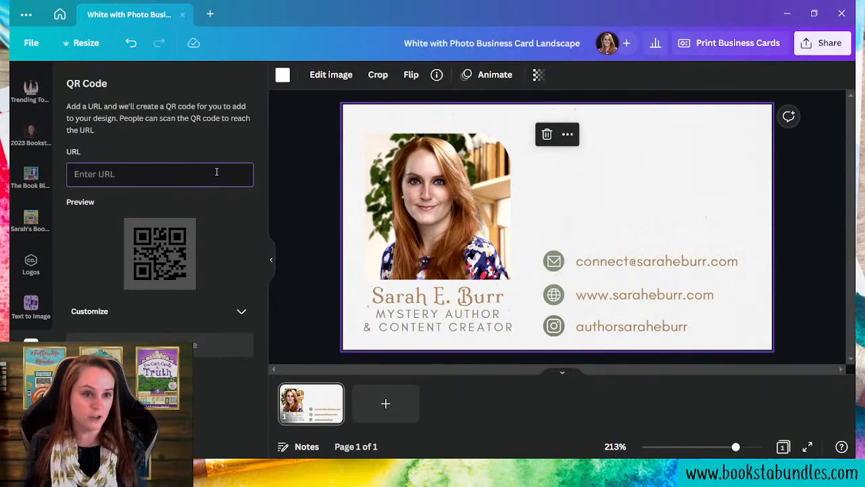
- Enter the author's website address as the QR URL and insert the generated code
text(www)
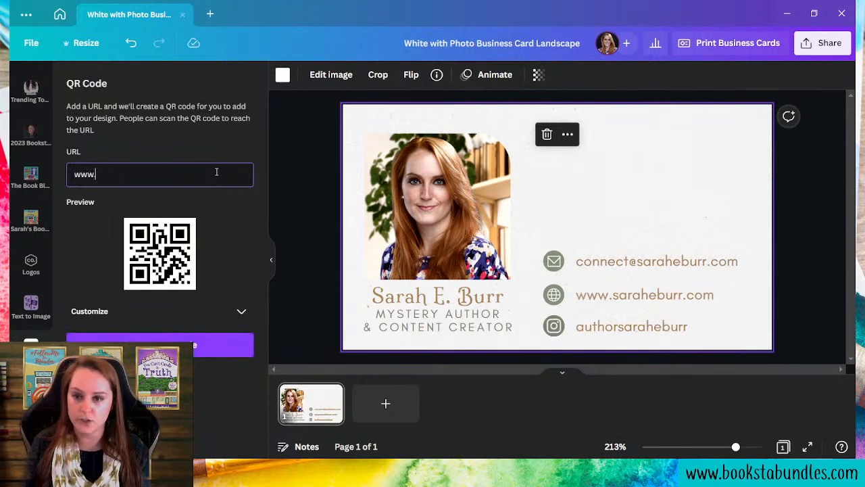
text(.sarheb)
key(BackSpace)
key(BackSpace)
key(BackSpace)
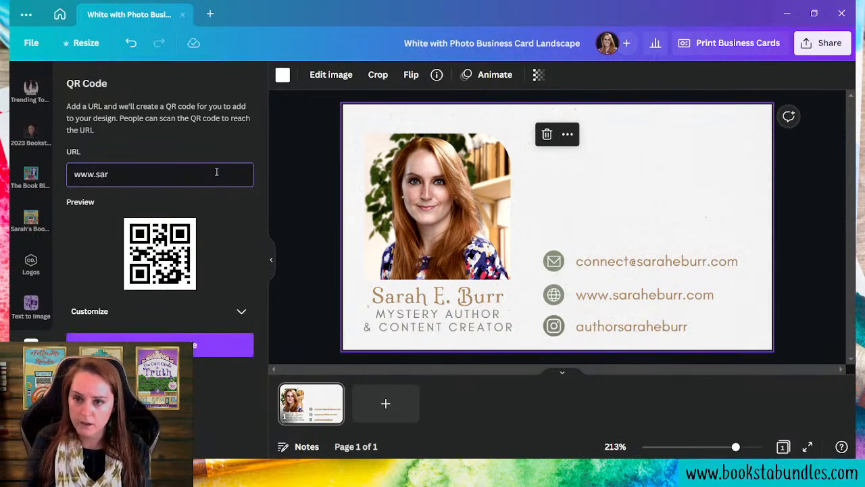
text(aheburr.com)
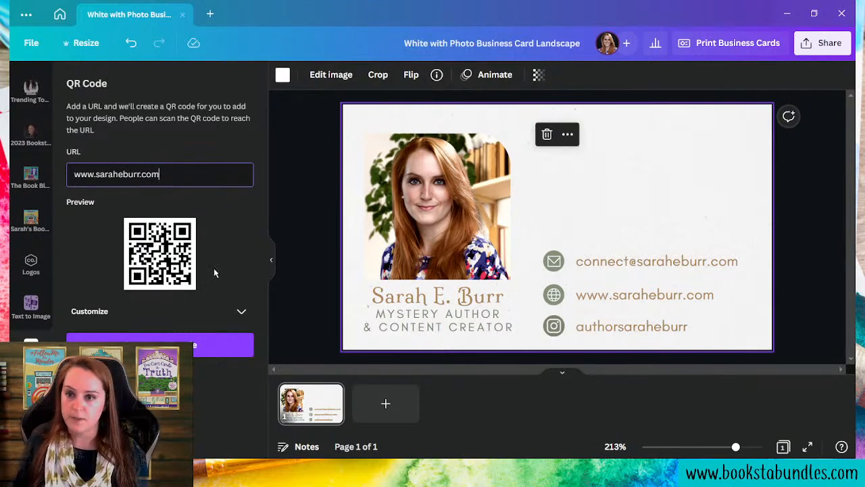
click(196, 346)
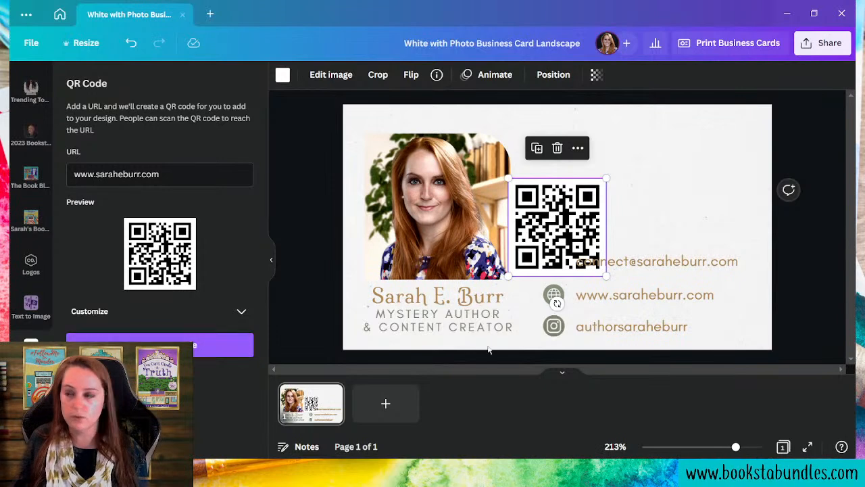
- Shrink the QR code and place it in the card's top-right corner above the contact lines
drag(649, 188, 678, 192)
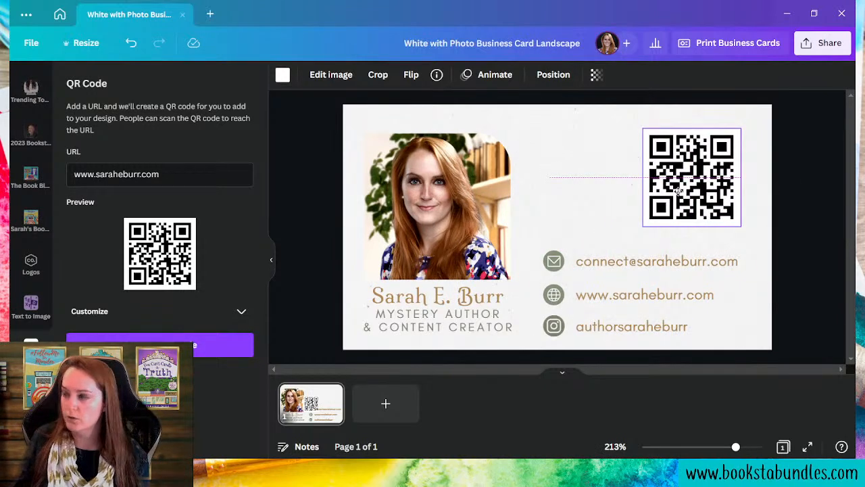
drag(642, 226, 669, 196)
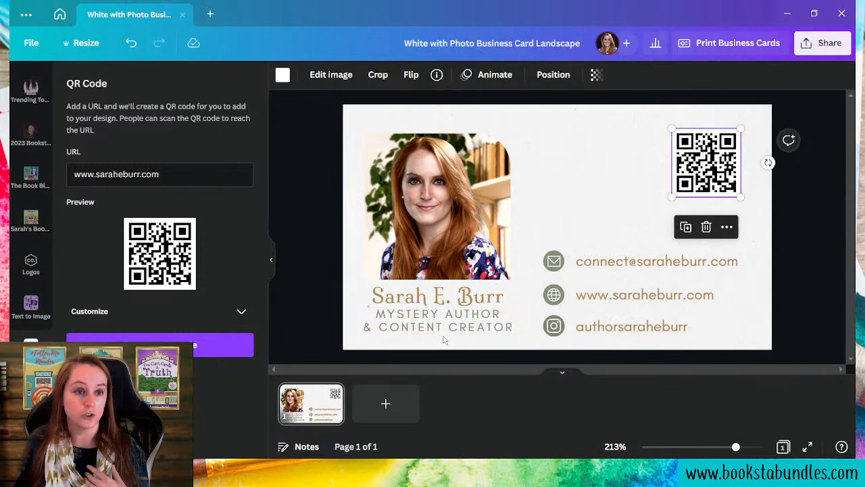
drag(735, 447, 703, 447)
click(730, 328)
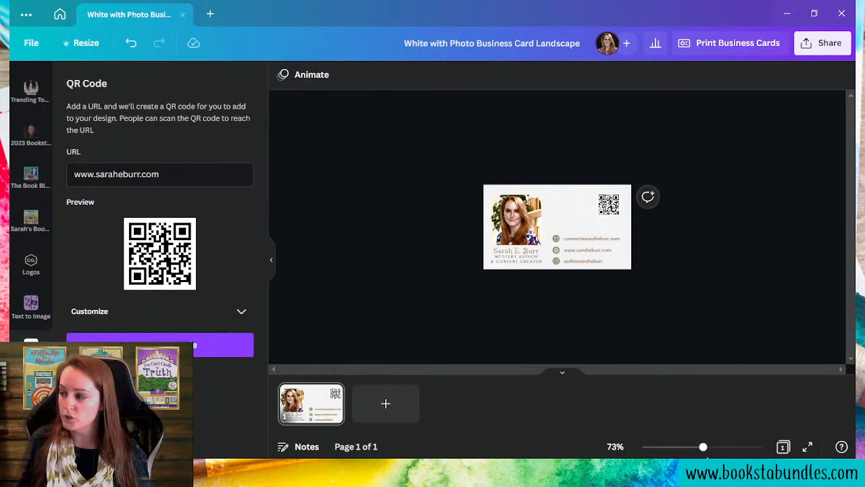
drag(704, 448, 730, 452)
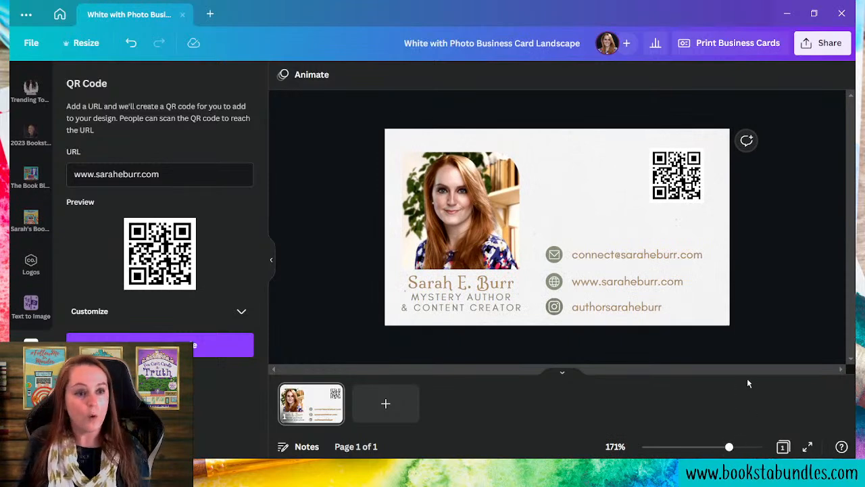
click(686, 200)
mouse_move(649, 203)
mouse_down()
mouse_move(635, 205)
mouse_move(641, 210)
mouse_up()
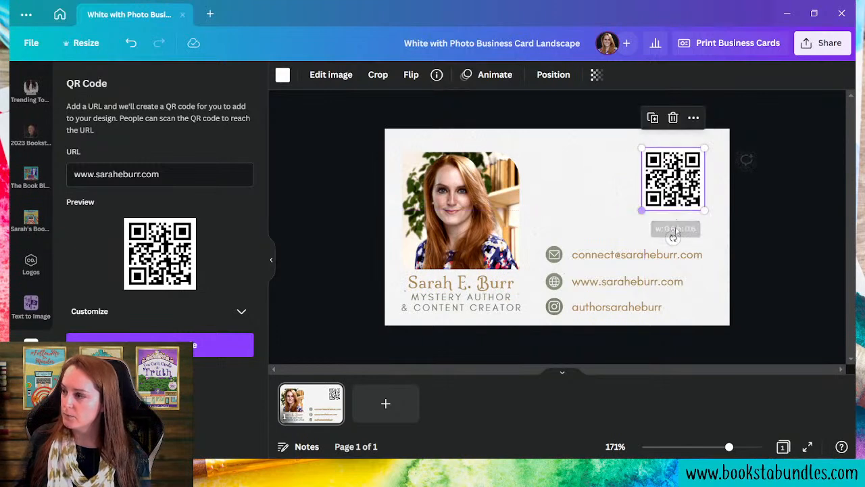
drag(676, 173, 650, 191)
click(783, 323)
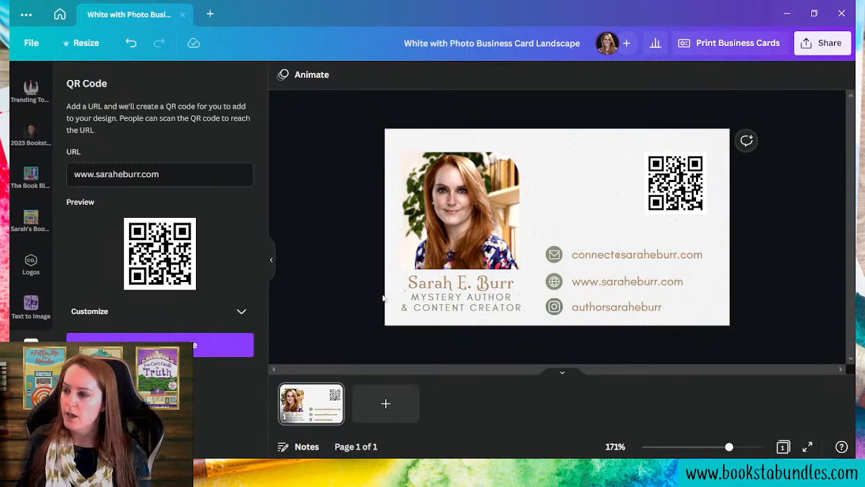
- Select the MYSTERY AUTHOR & CONTENT CREATOR text box on the card
click(436, 308)
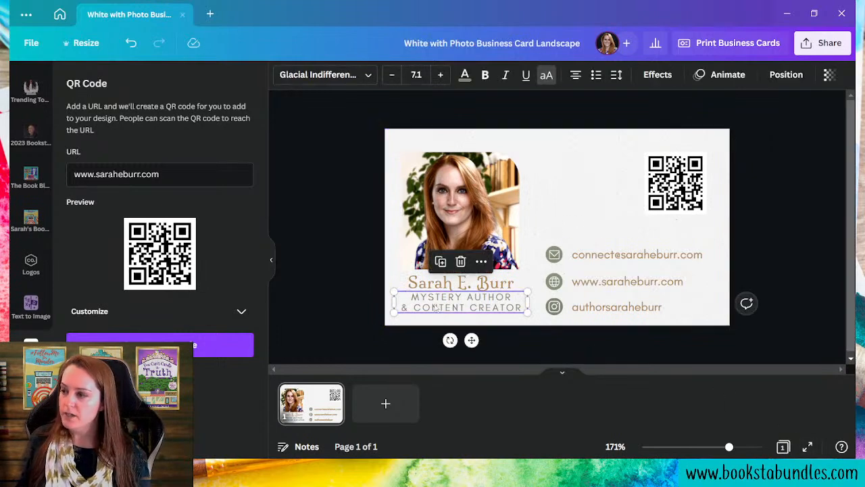
- Apply the coffee+tea brand font to the tagline and change all matching text to it
click(357, 74)
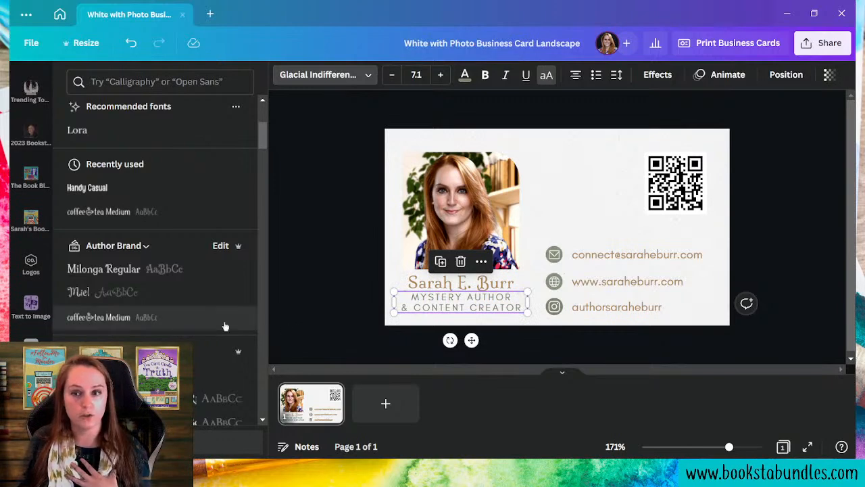
click(174, 323)
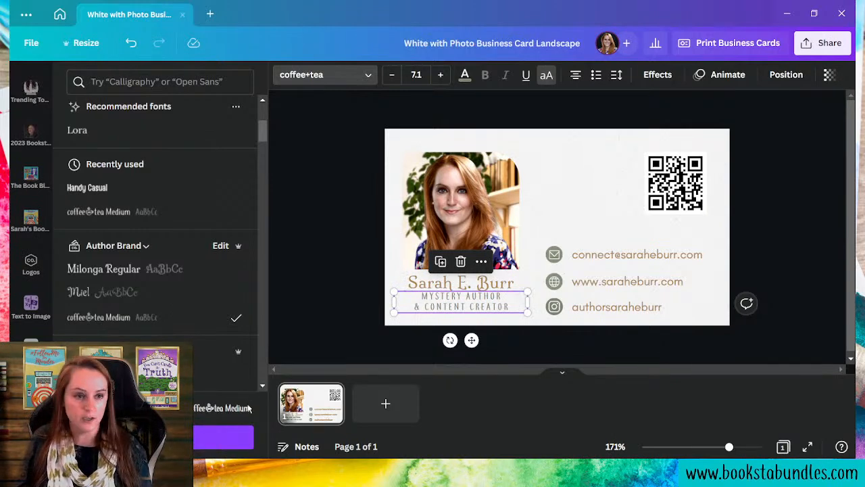
click(241, 439)
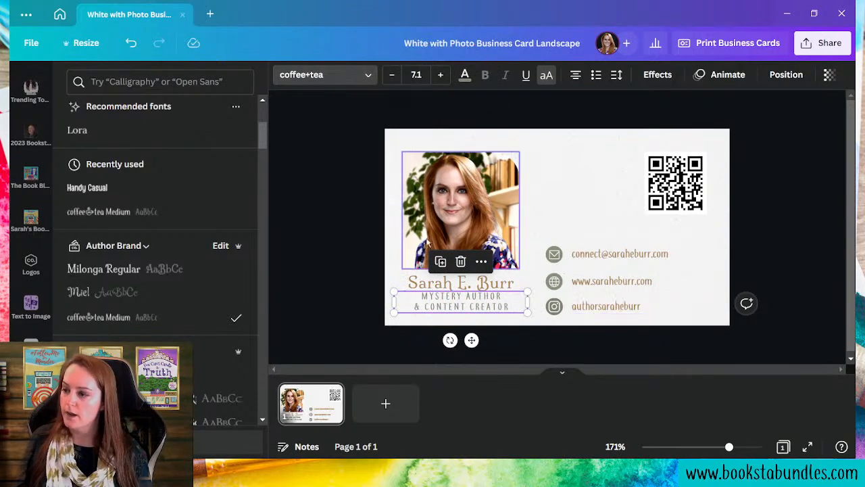
- Set the tagline's font size to 8.1 and its line spacing to 1
click(440, 74)
click(440, 75)
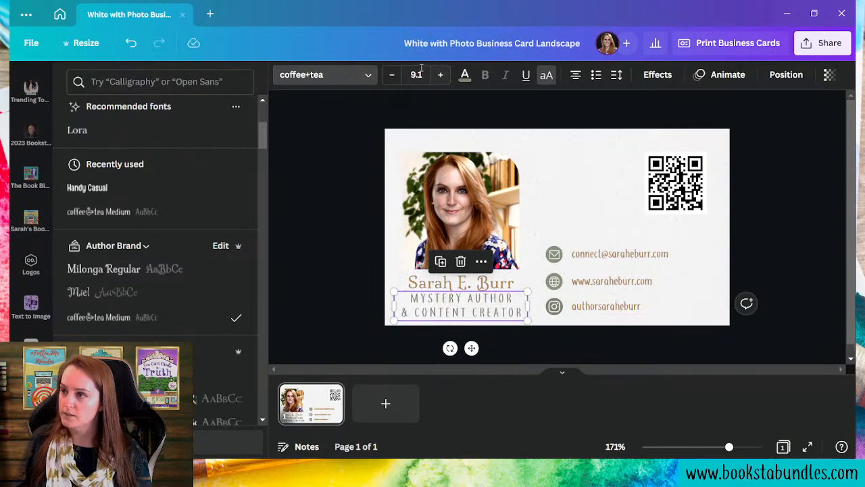
click(396, 83)
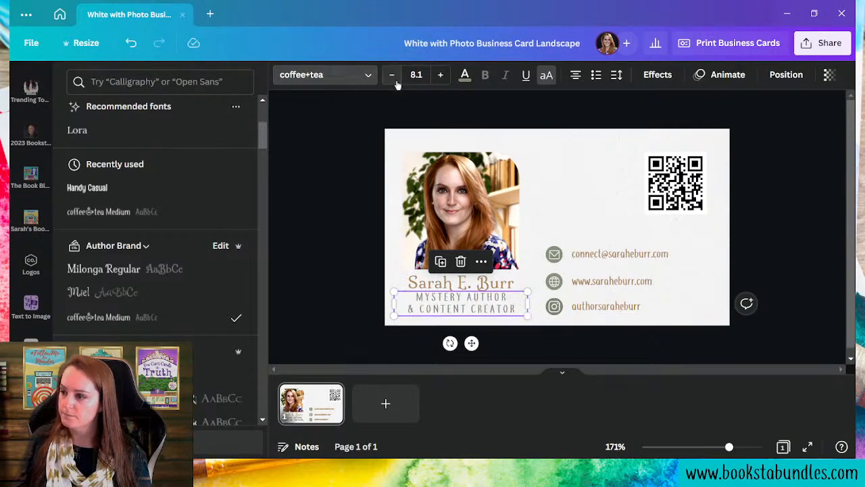
click(616, 74)
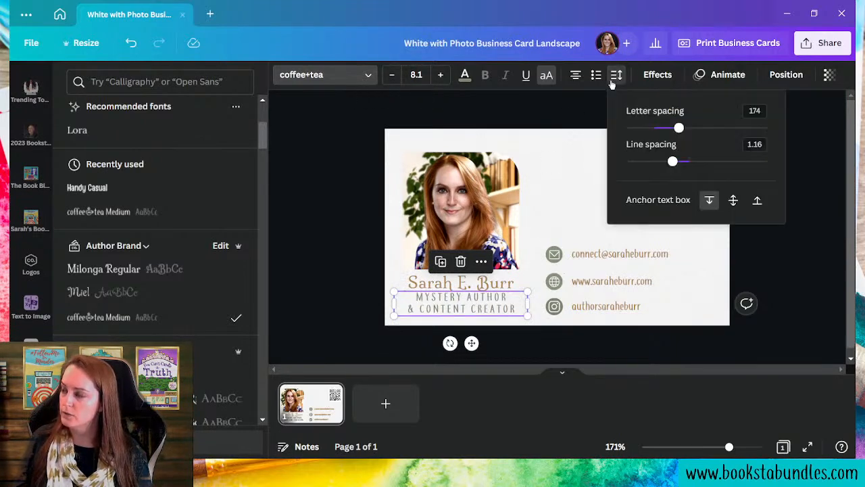
drag(674, 163, 661, 162)
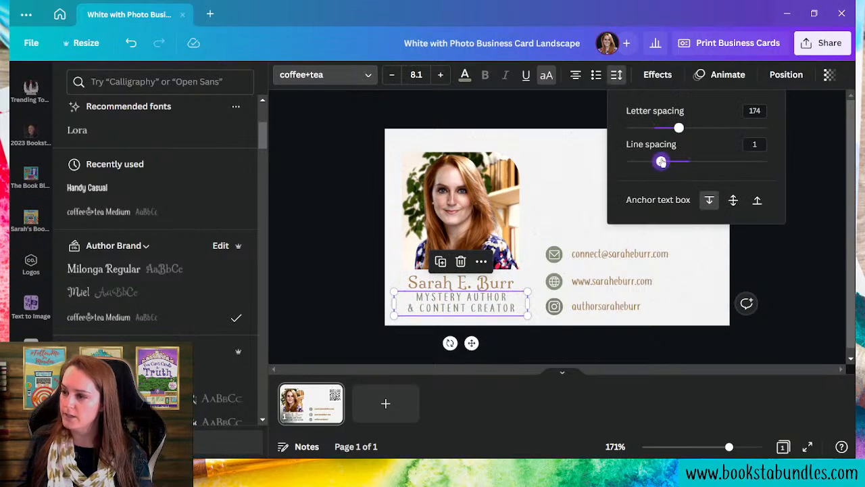
click(587, 178)
click(614, 283)
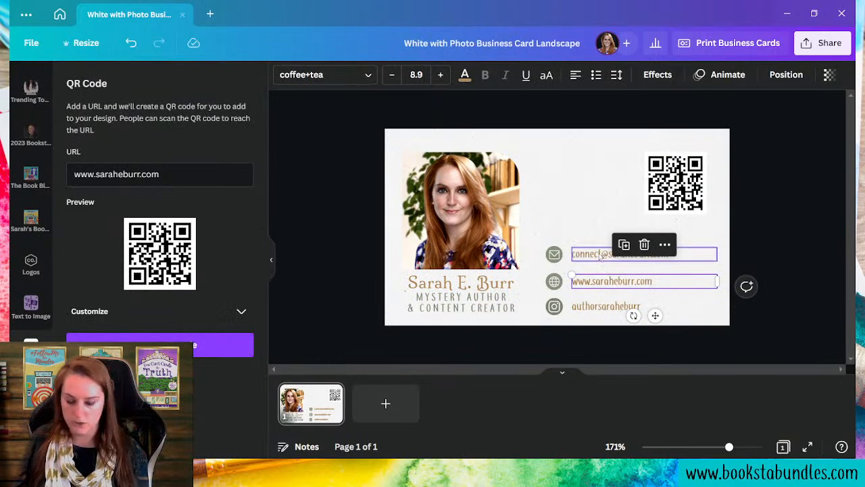
- Raise the email, website and social handle lines together from size 8.9 to 10.9
shift+click(600, 255)
shift+click(610, 309)
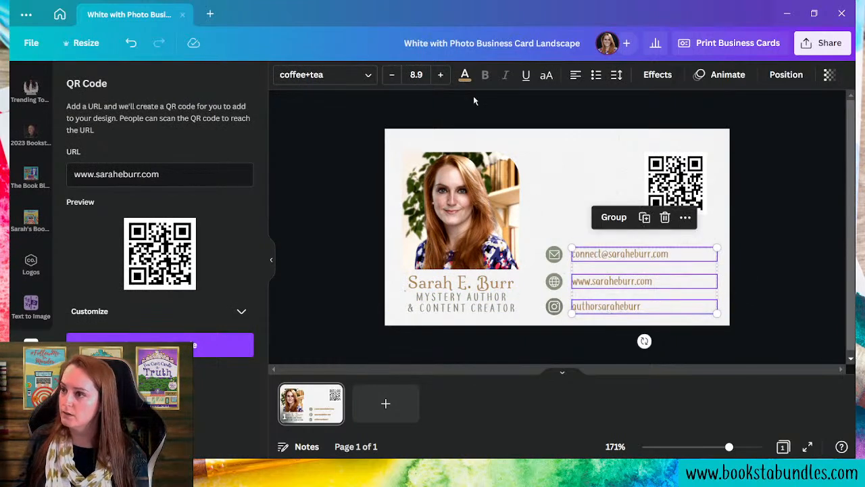
click(441, 76)
click(440, 76)
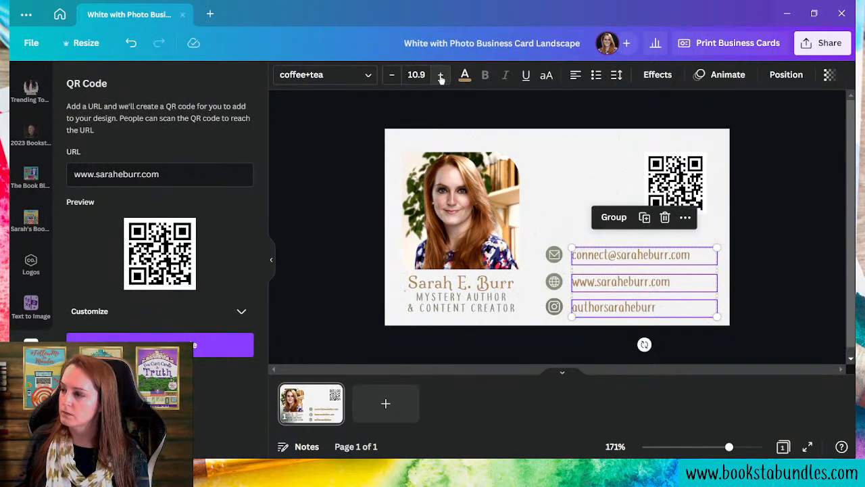
click(579, 160)
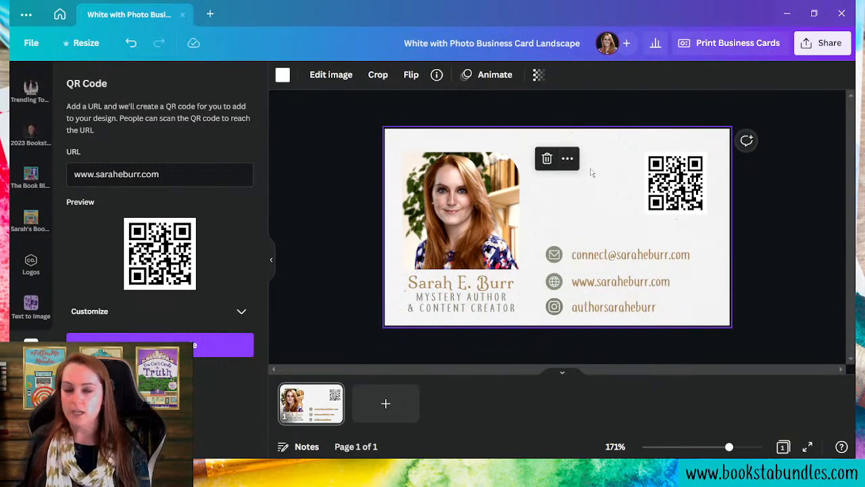
- Enlarge the author's name to size 13.5 and nudge it slightly upward
click(472, 283)
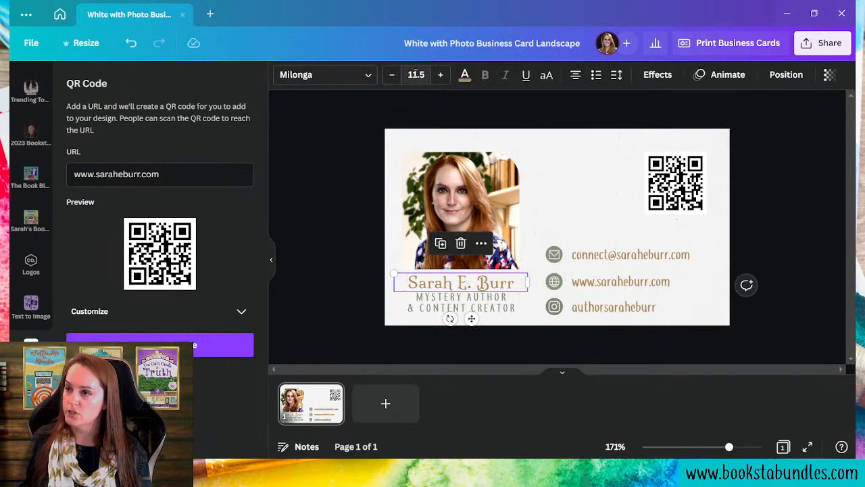
click(440, 75)
click(440, 74)
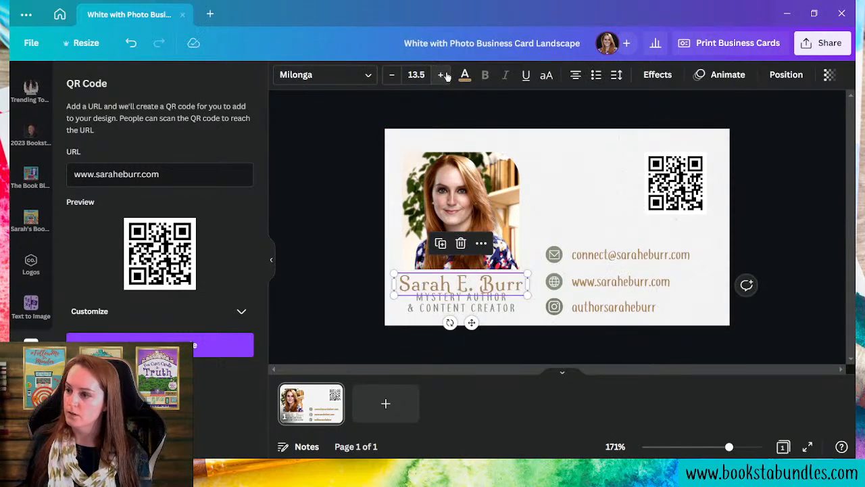
drag(415, 285, 433, 274)
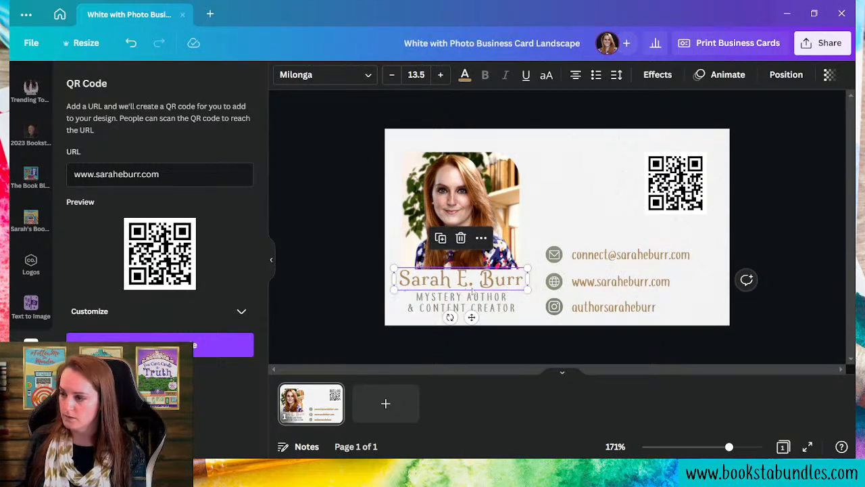
click(279, 293)
- Shrink the headshot photo slightly using its corner handle
click(478, 253)
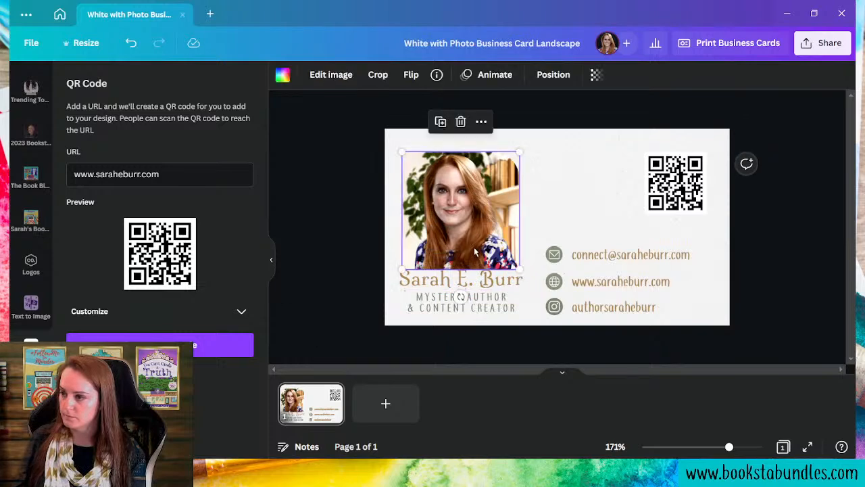
drag(519, 269, 514, 266)
click(308, 271)
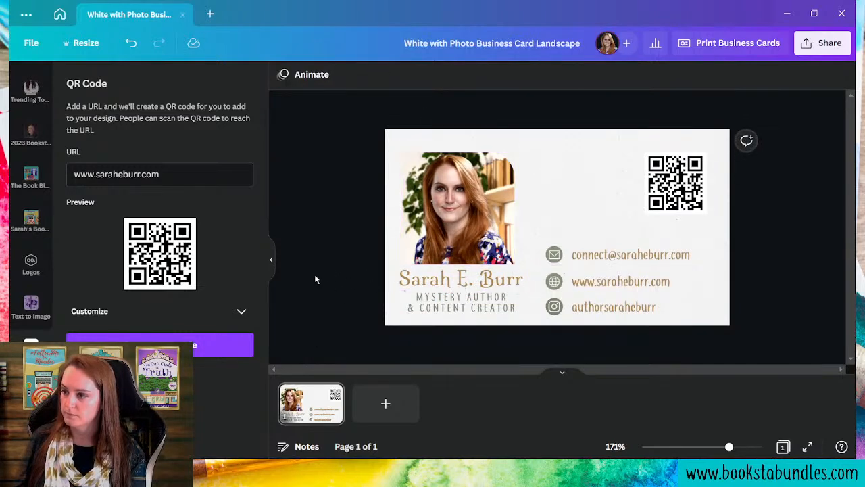
click(460, 210)
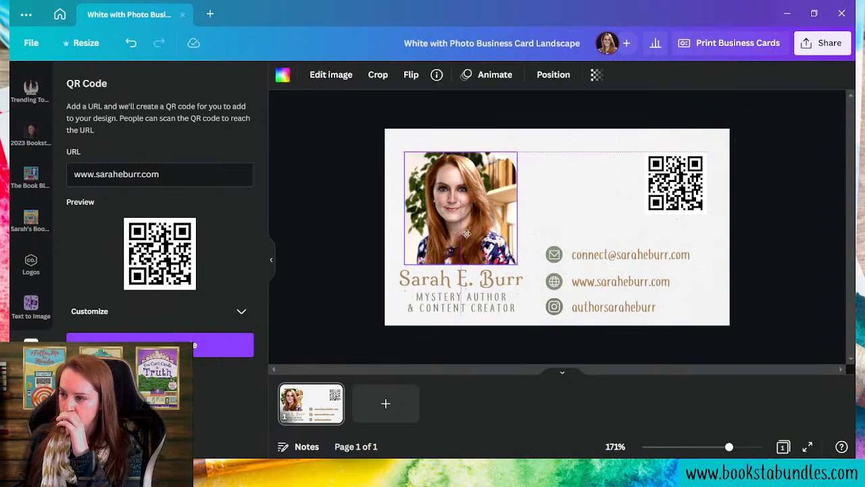
click(358, 261)
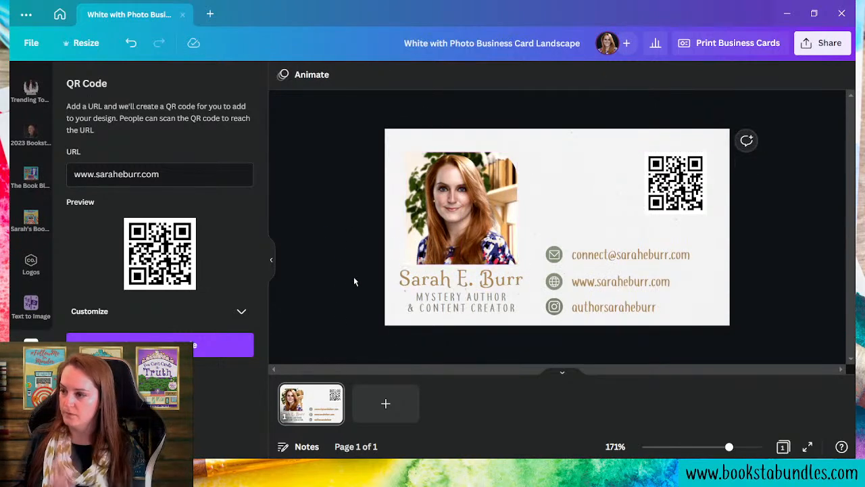
click(446, 285)
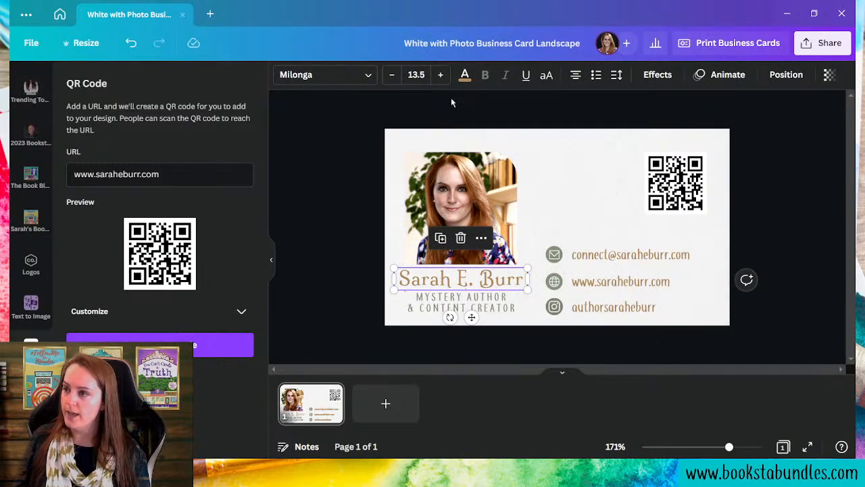
- Change the author's name text colour to the dark navy swatch
click(465, 76)
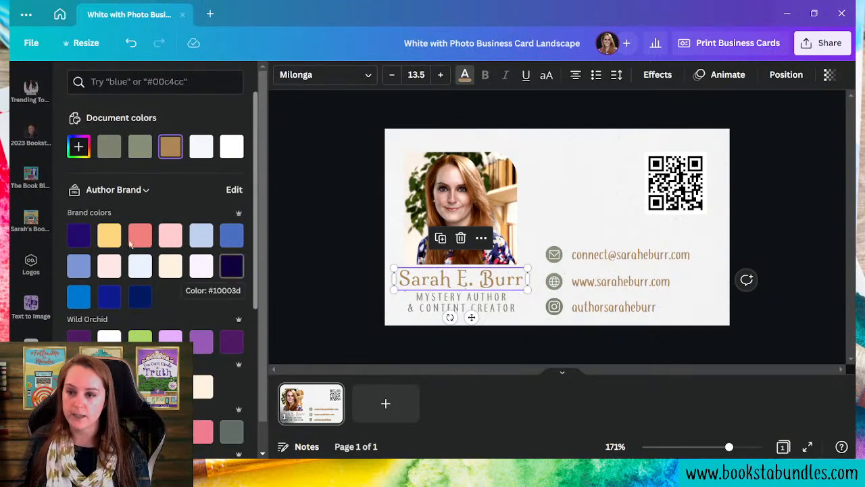
click(79, 235)
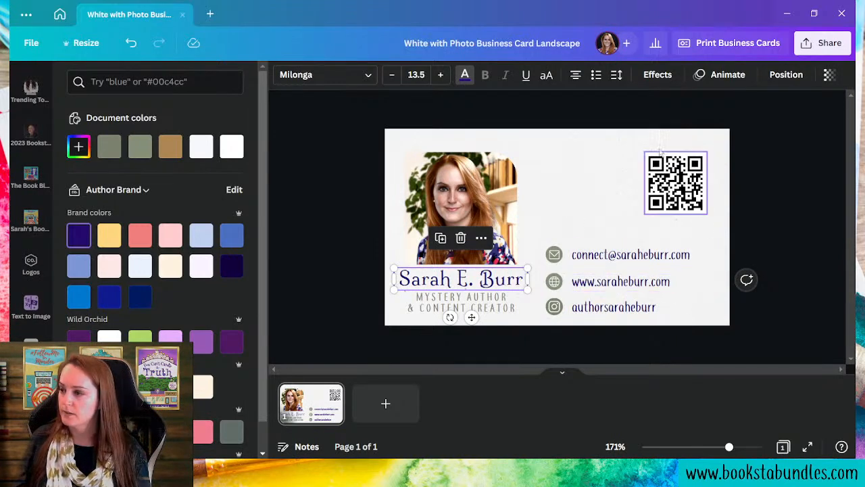
click(554, 257)
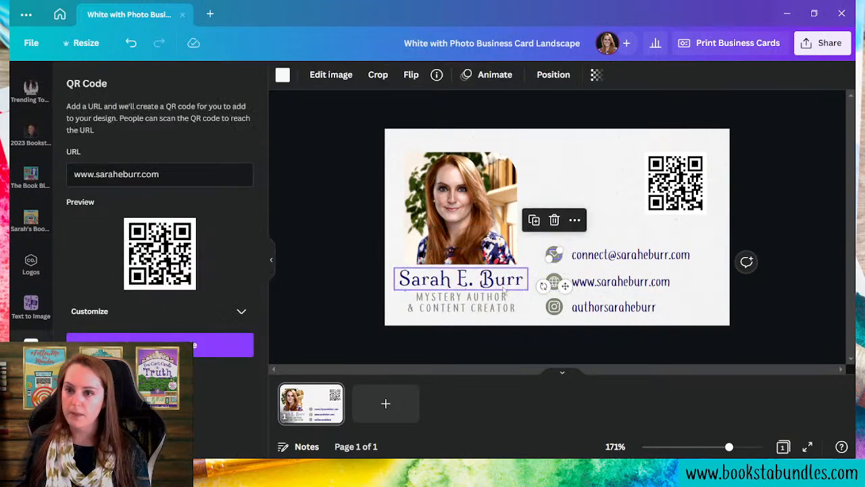
- Set the shape colour of the email, web and Instagram icons to dark navy
click(571, 170)
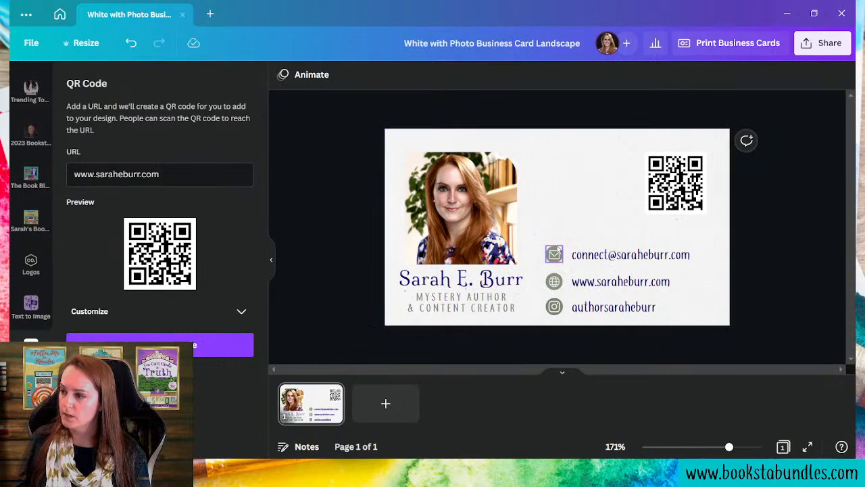
click(556, 250)
click(346, 75)
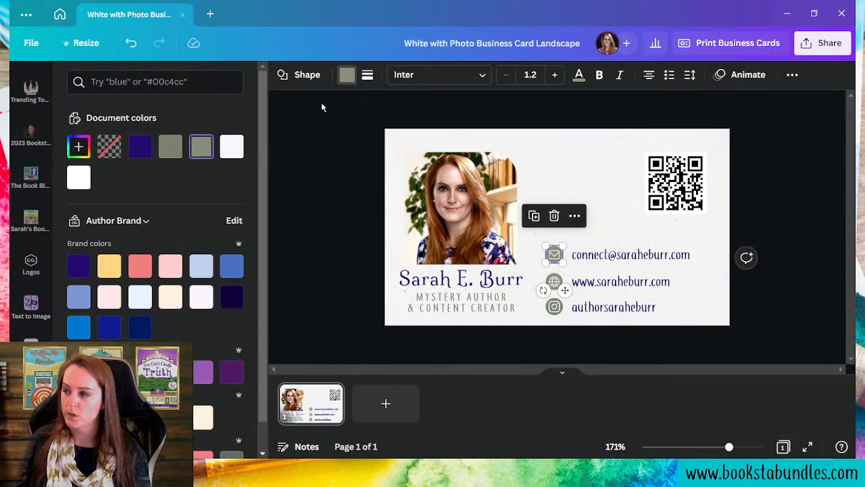
click(235, 296)
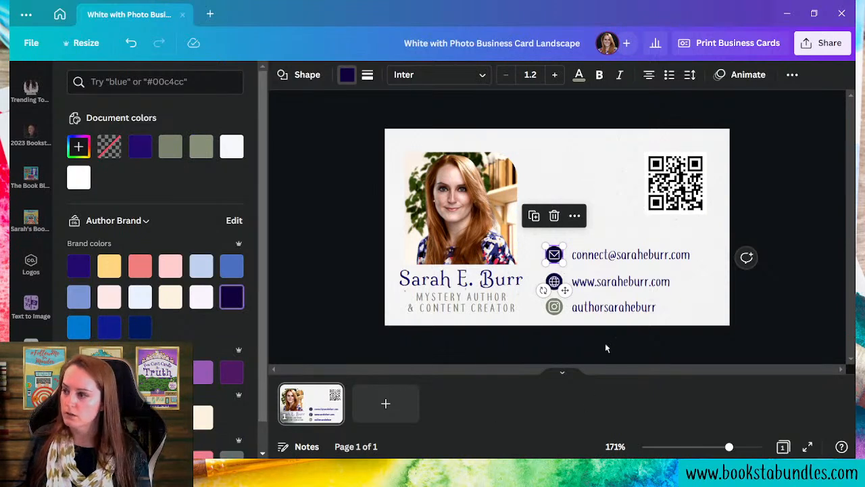
click(559, 308)
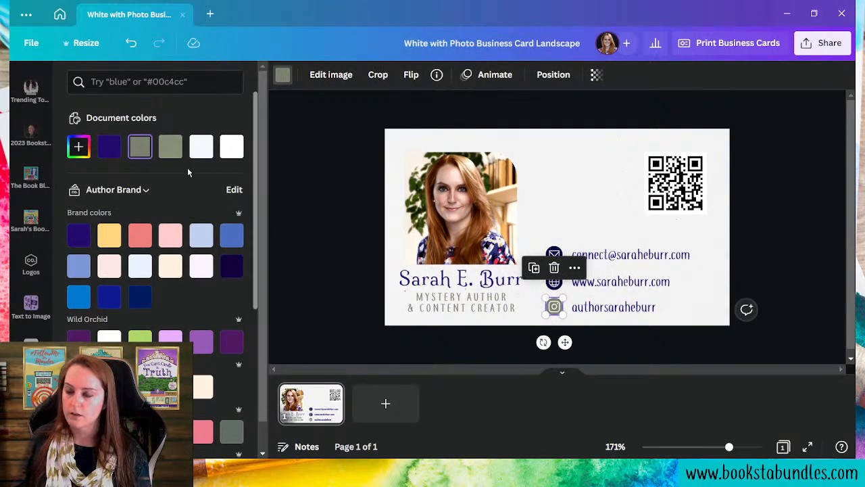
click(234, 273)
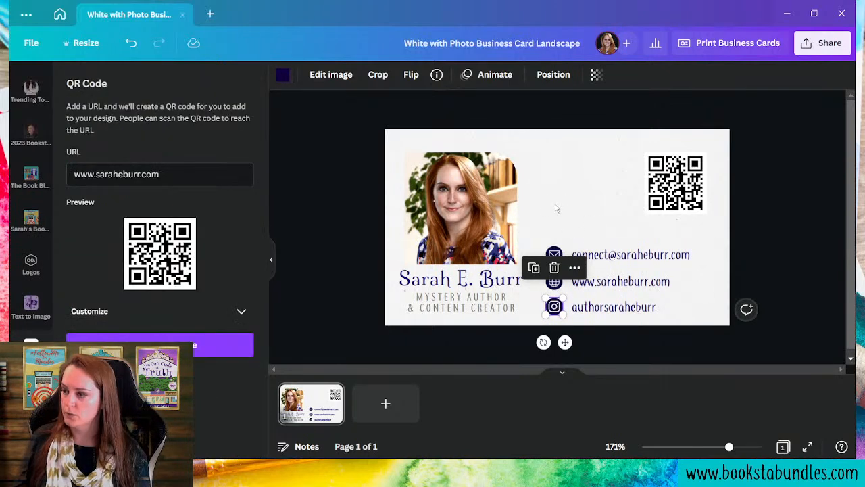
click(428, 320)
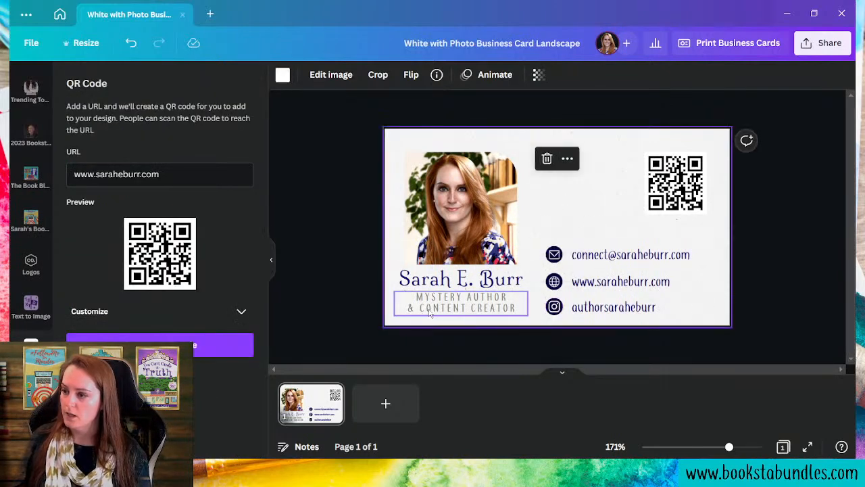
- Recolour the MYSTERY AUTHOR & CONTENT CREATOR tagline with the dark navy brand swatch
click(430, 312)
click(464, 74)
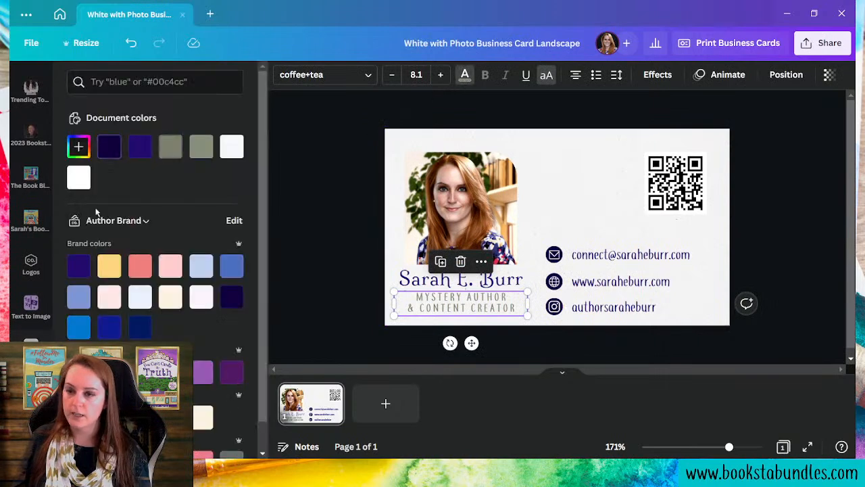
click(226, 302)
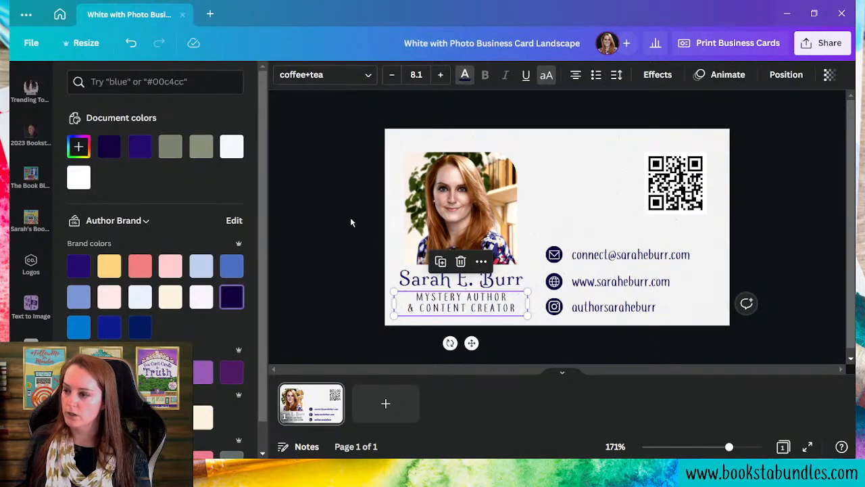
click(546, 150)
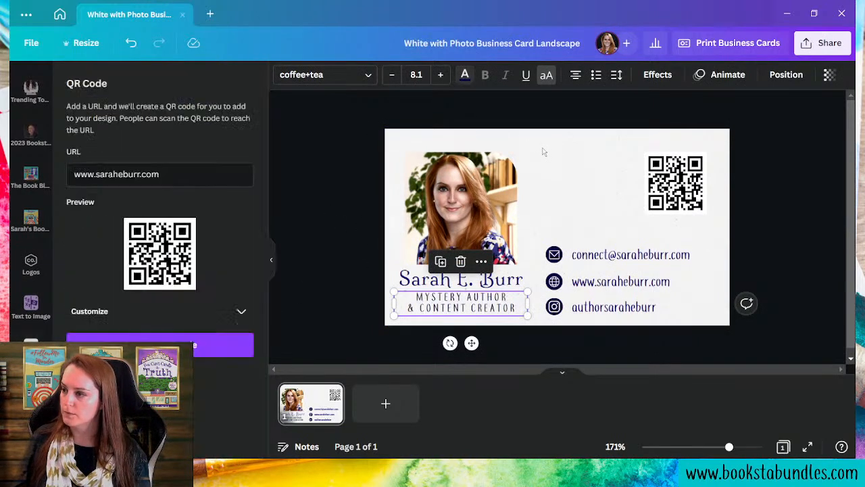
click(716, 317)
click(593, 189)
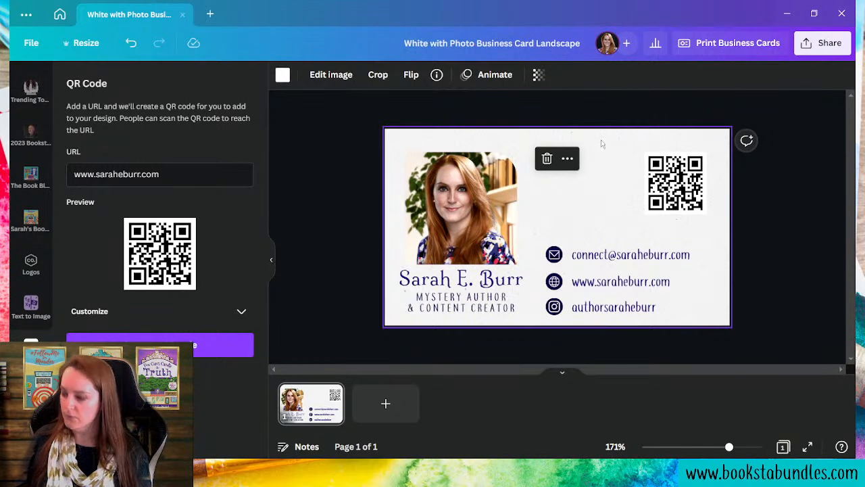
- Delete the textured background image, make the card background yellow, and remove the stray tiny QR element
key(Delete)
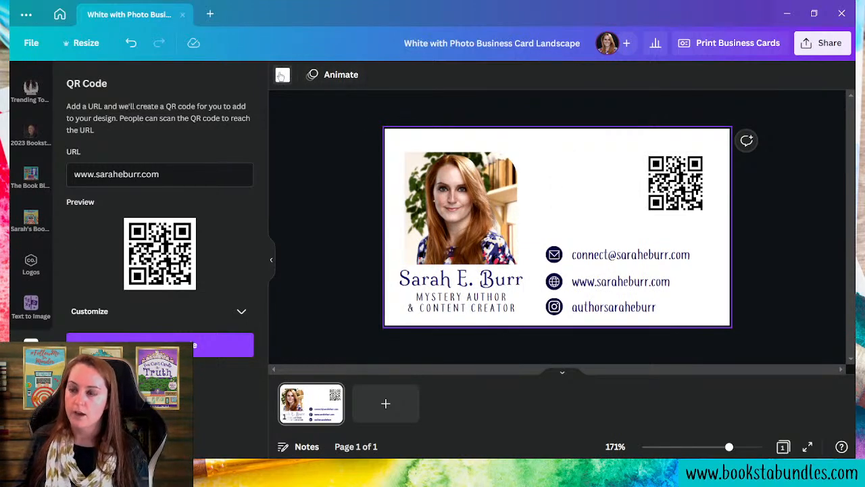
click(283, 74)
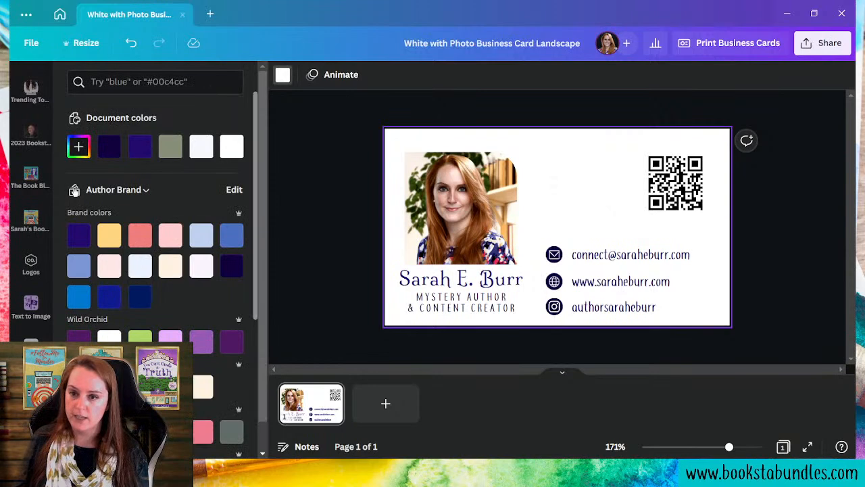
click(173, 267)
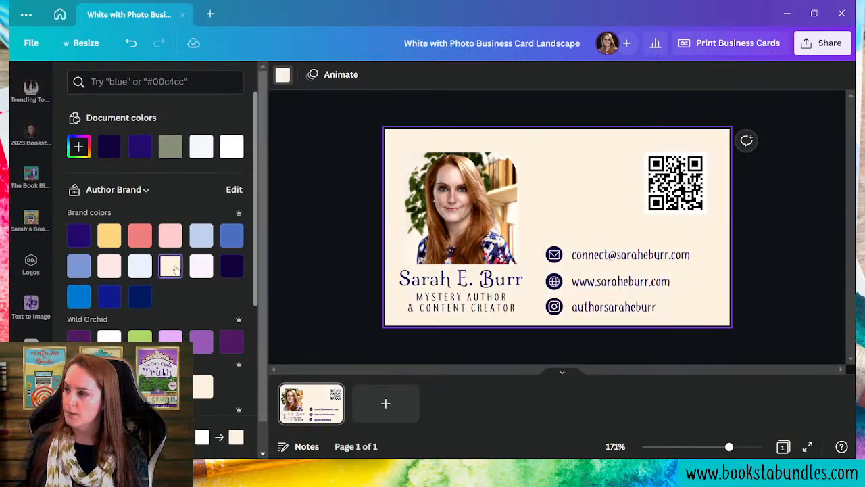
click(114, 236)
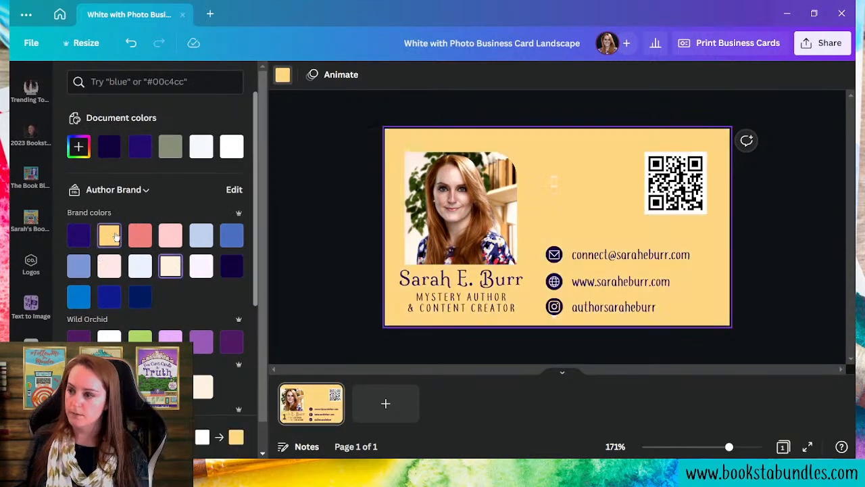
click(553, 179)
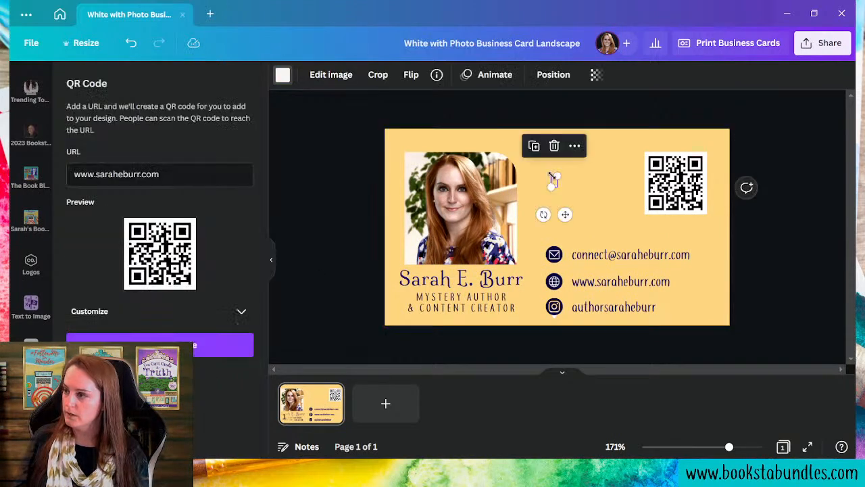
key(Delete)
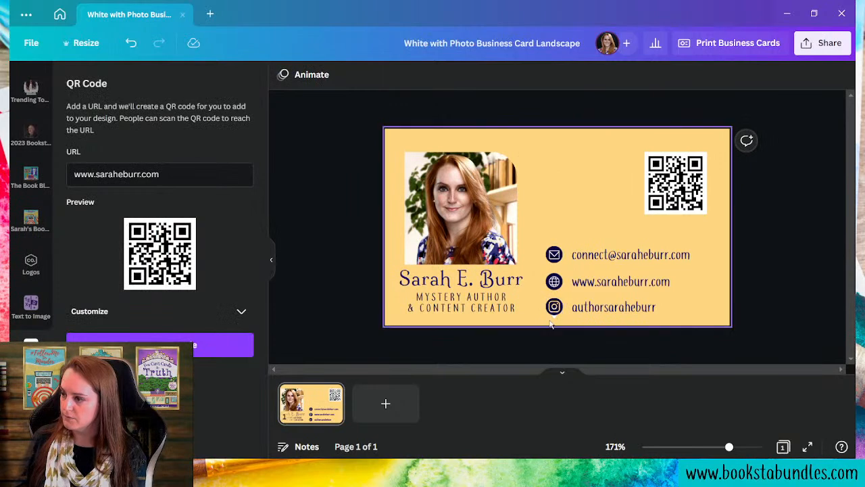
- Delete the tiny QR over the Instagram icon and recolour the globe icon's background yellow
click(556, 317)
key(Delete)
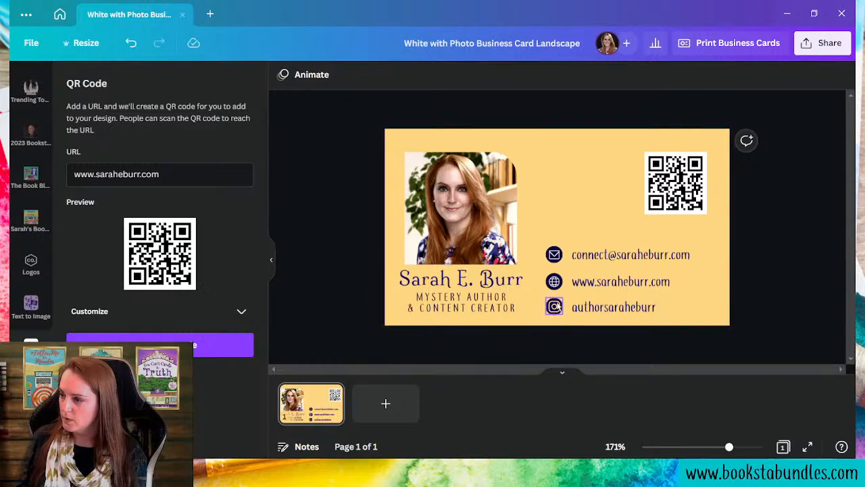
click(555, 284)
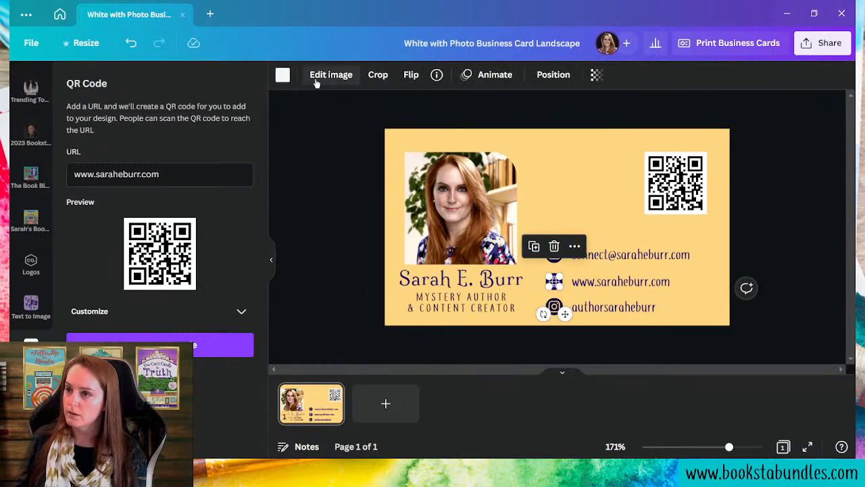
click(281, 75)
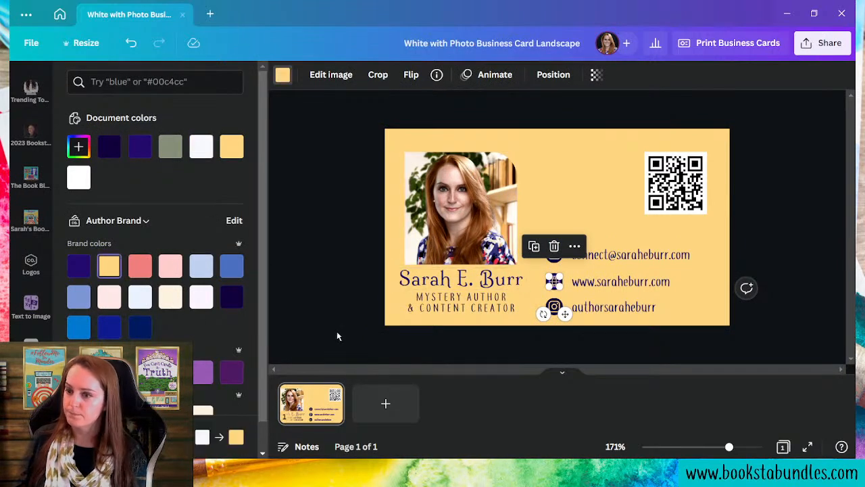
click(552, 186)
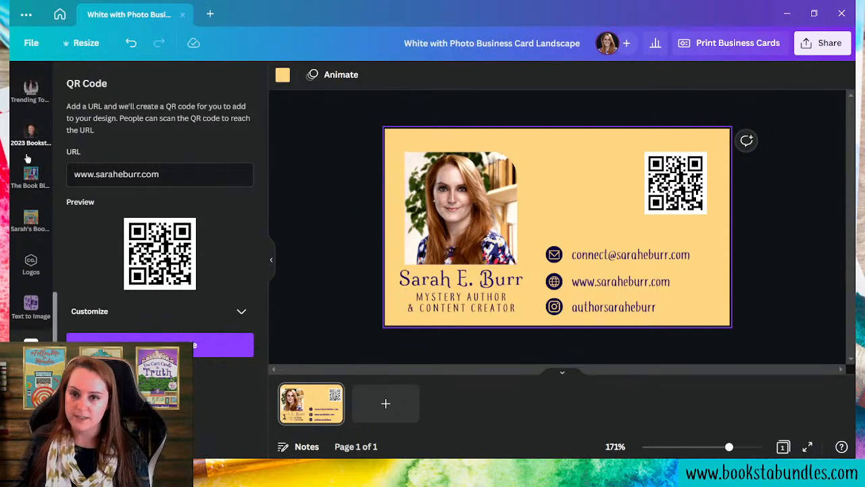
scroll(30, 169, up, 5)
- Add a circle shape from Elements and colour it yellow like the background
click(31, 125)
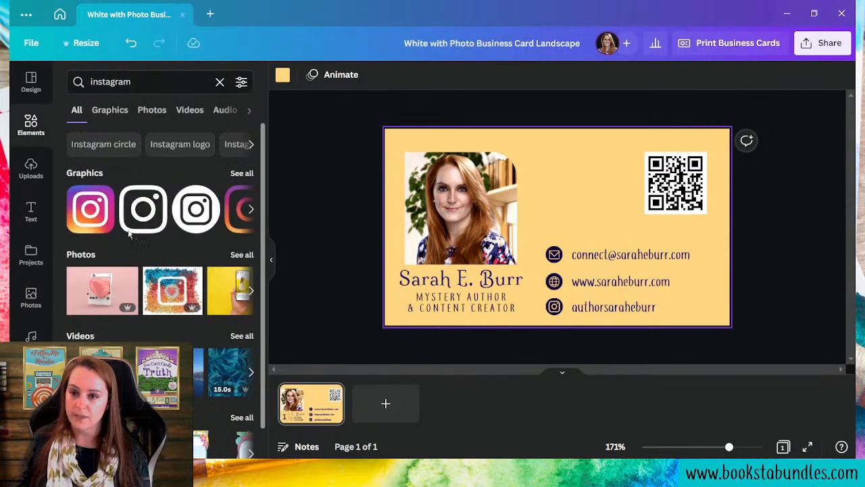
click(128, 81)
key(Return)
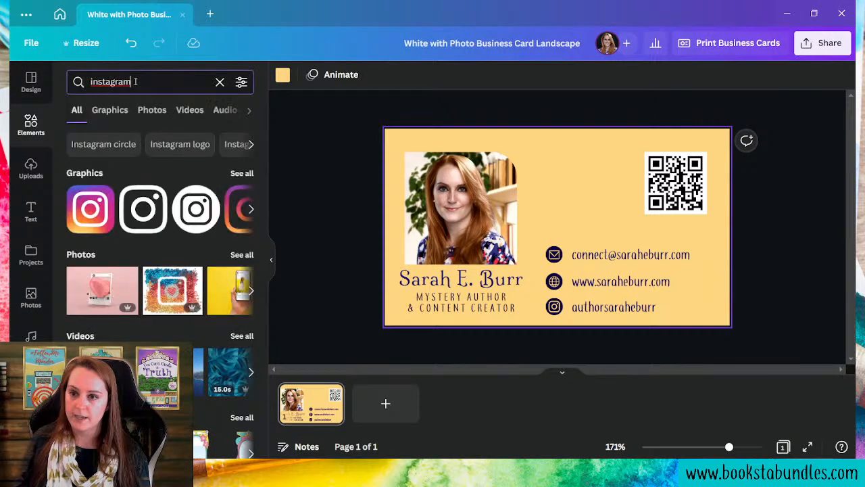
click(220, 82)
click(235, 255)
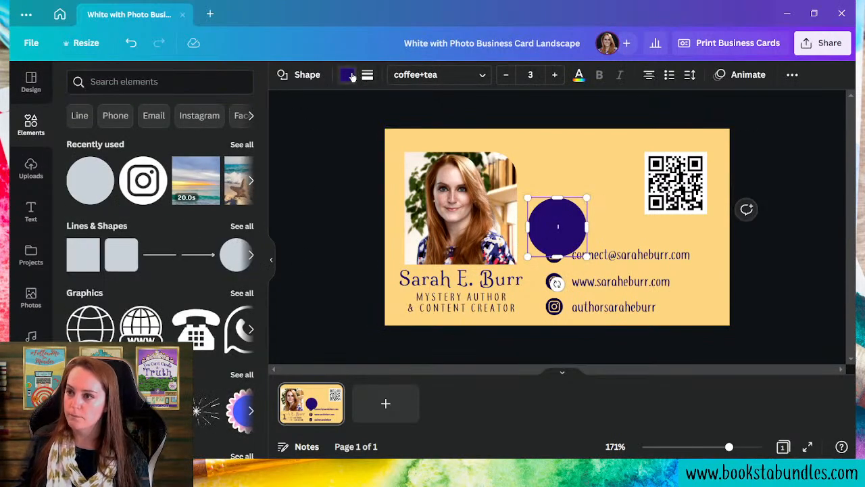
click(347, 74)
click(232, 148)
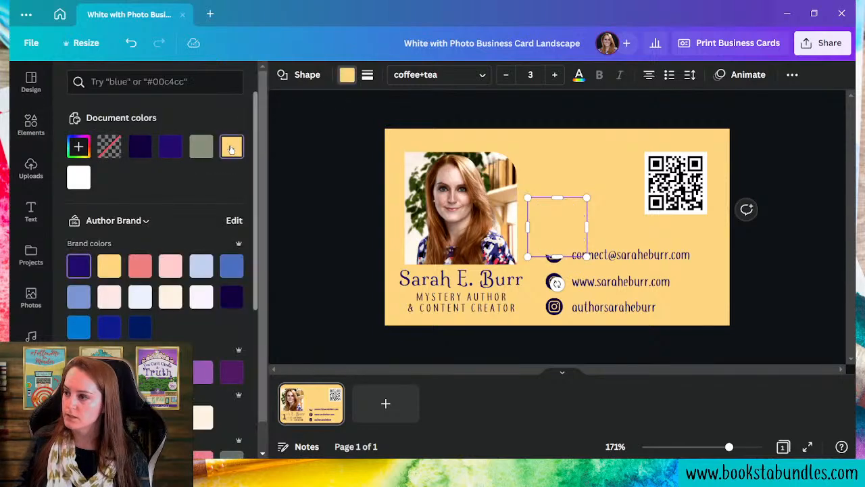
- Size the yellow circle over the Instagram icon and send it behind the icon
drag(534, 202, 575, 234)
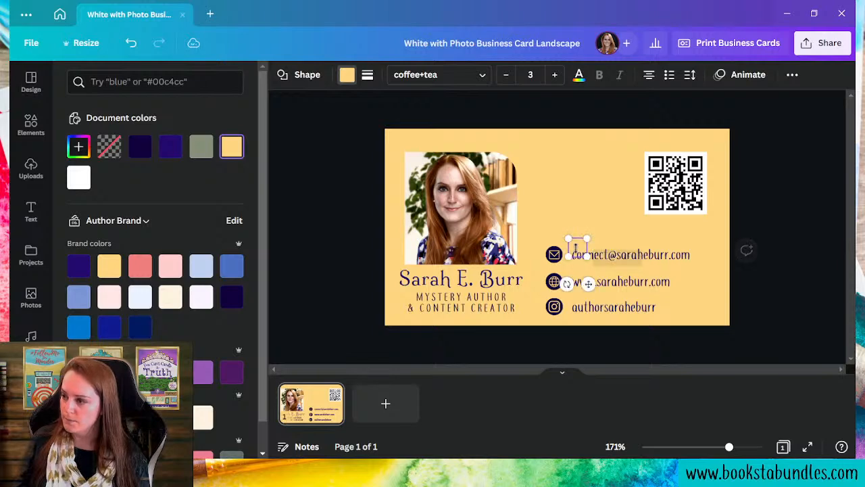
drag(584, 283, 559, 345)
drag(561, 313, 558, 309)
click(579, 350)
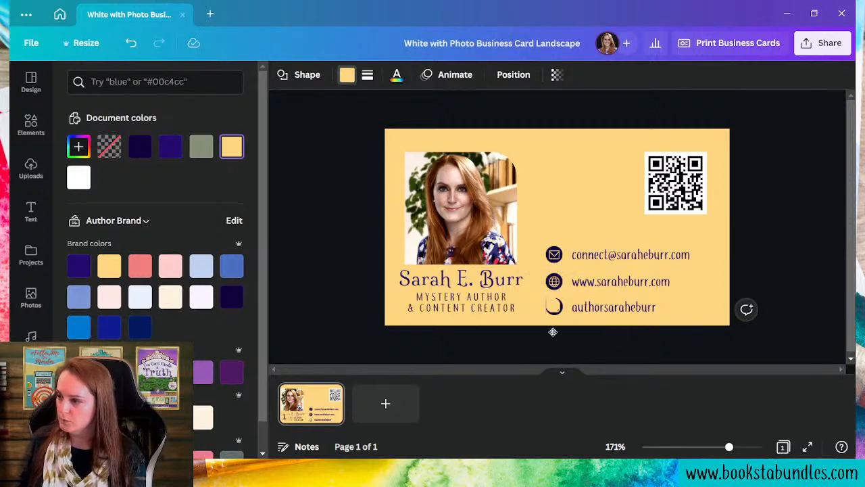
click(549, 304)
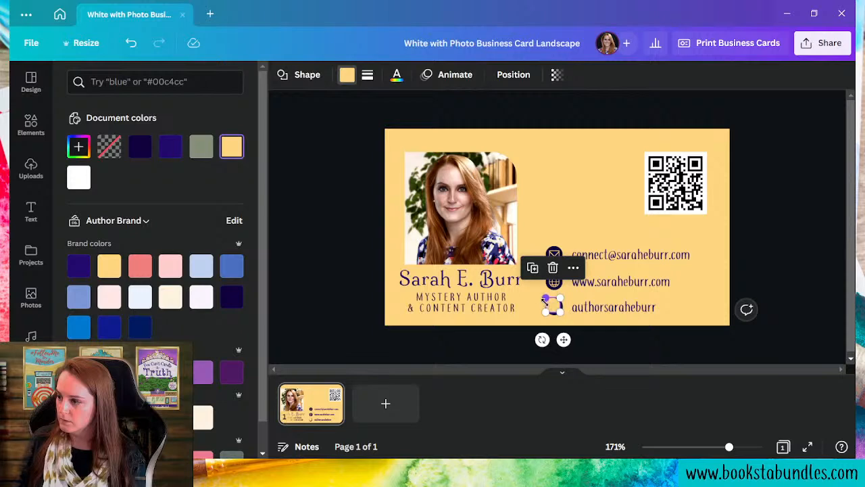
drag(565, 342, 567, 343)
drag(549, 300, 546, 298)
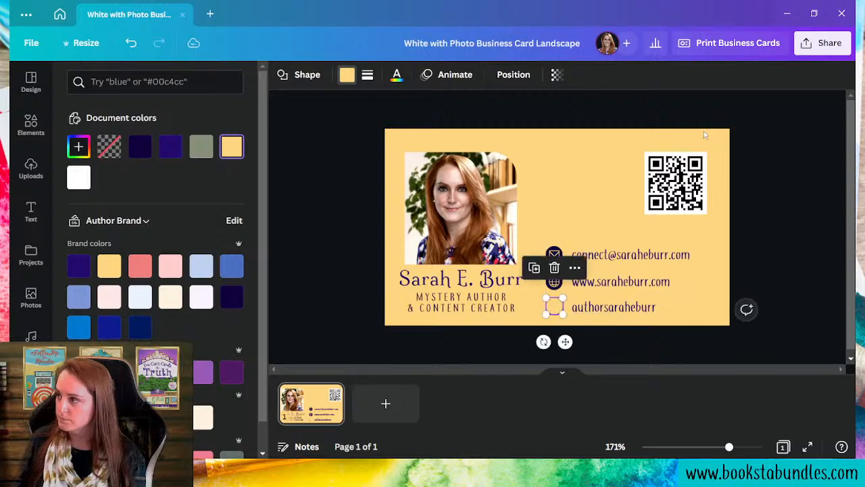
click(514, 74)
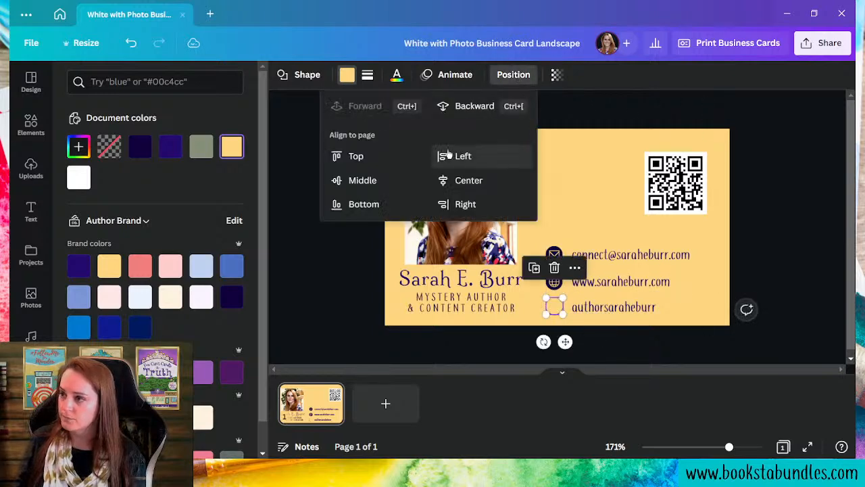
click(481, 105)
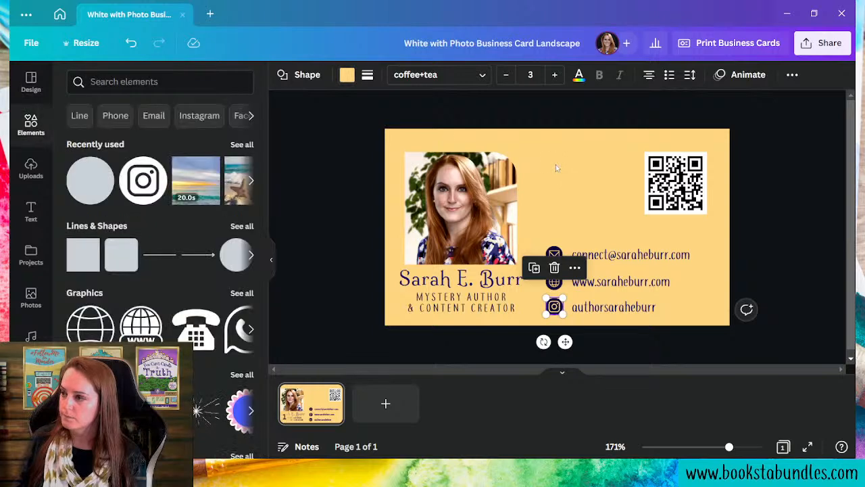
- Try white on the shape, undo it, and select the card background's colour
click(348, 76)
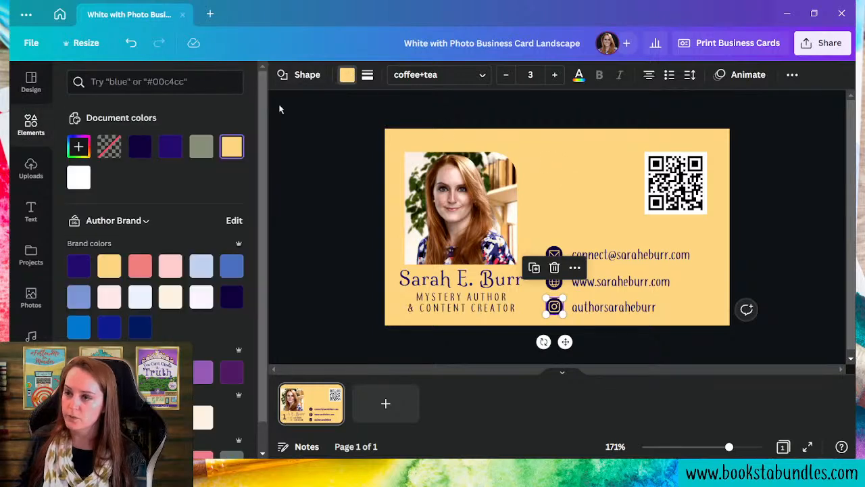
click(78, 177)
key(ctrl+z)
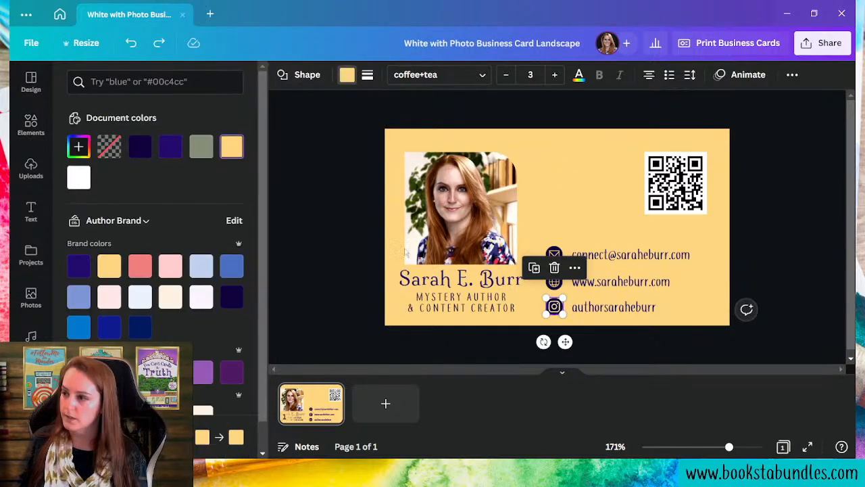
click(561, 152)
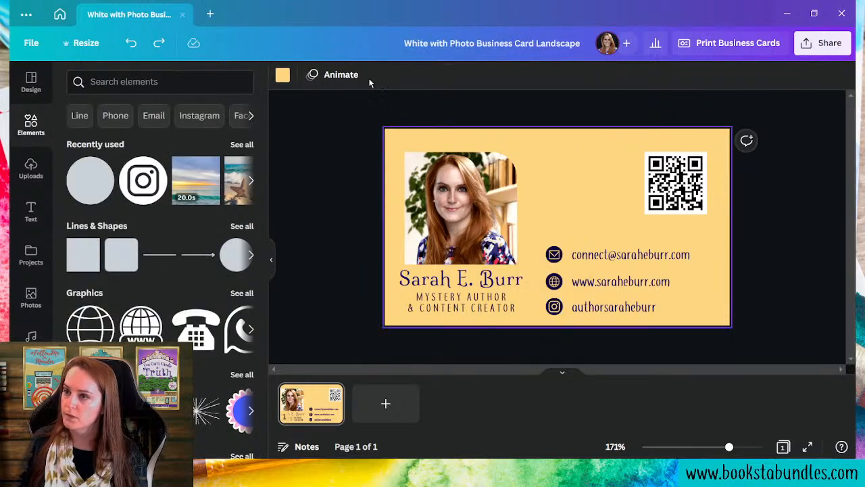
click(283, 74)
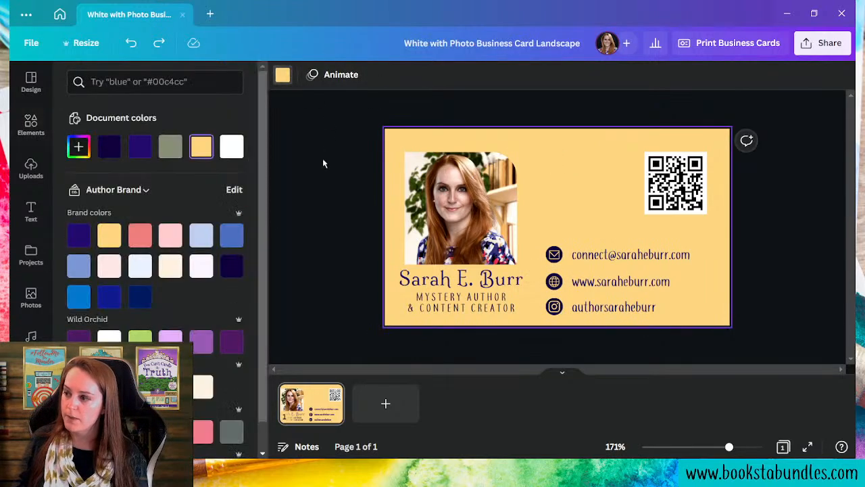
- Set the card background to the white Document colors swatch
click(231, 147)
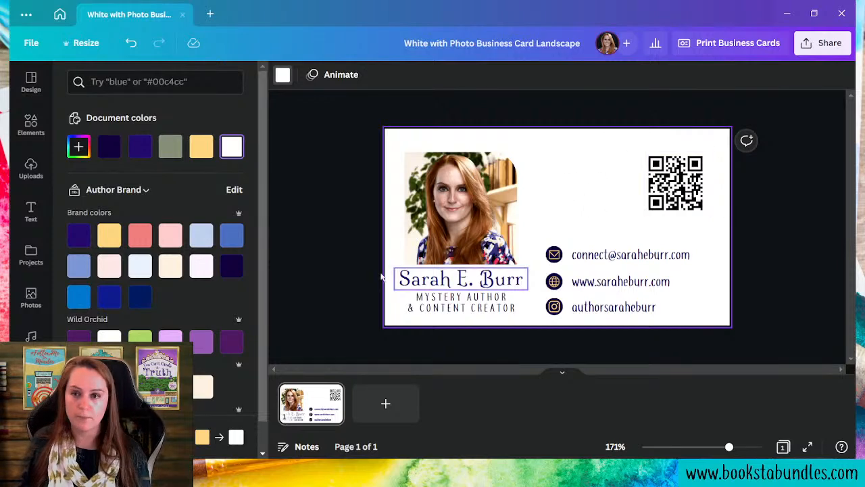
click(31, 298)
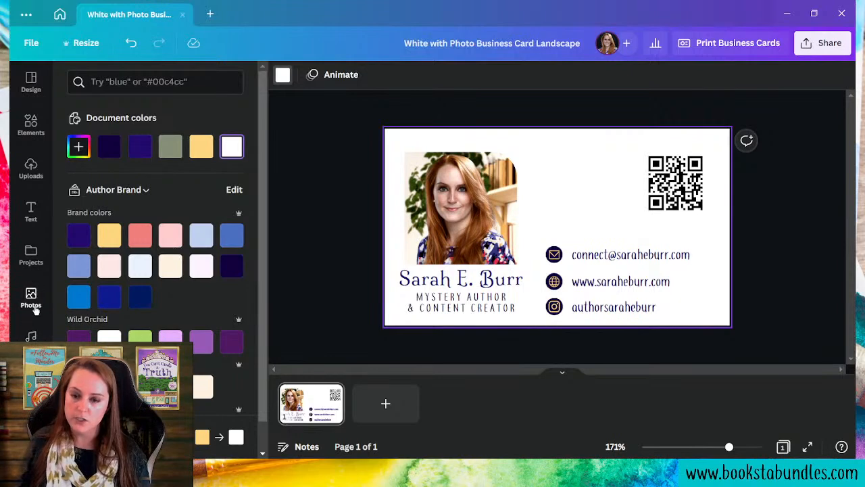
- Search Photos for abstract purple and set the purple-gold image as the card background, shifted upward
click(166, 81)
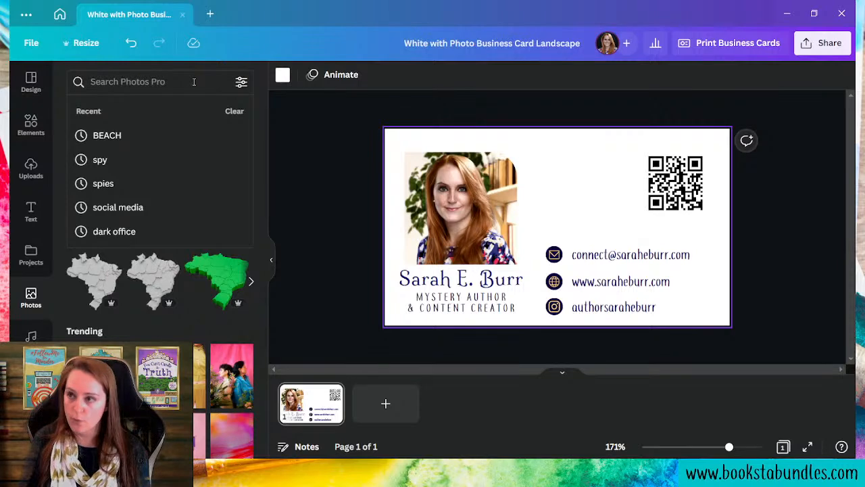
text(abstrat)
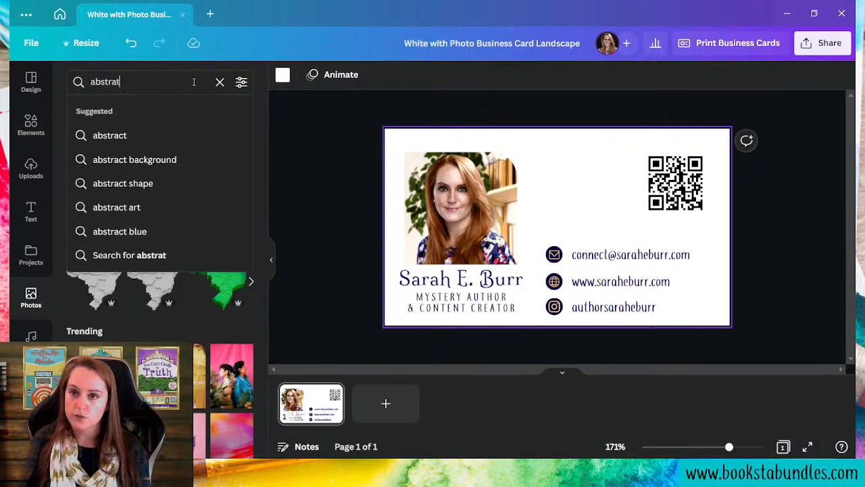
key(BackSpace)
text(ct purple)
key(Return)
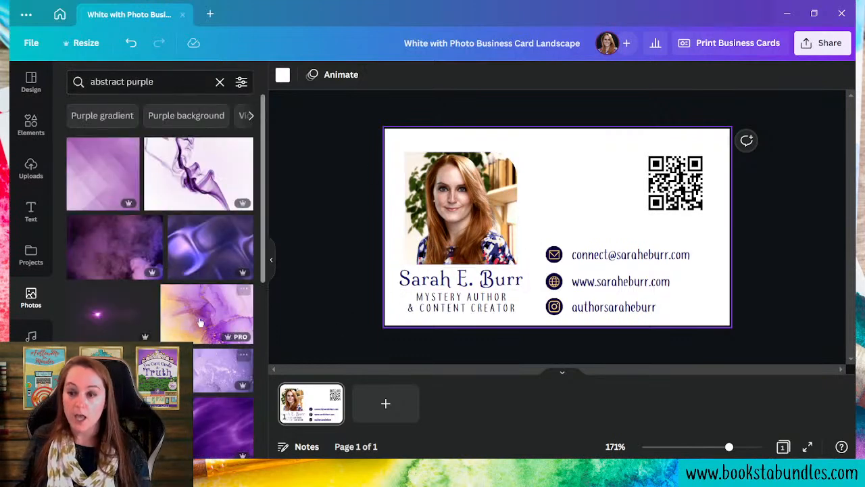
drag(181, 315, 591, 257)
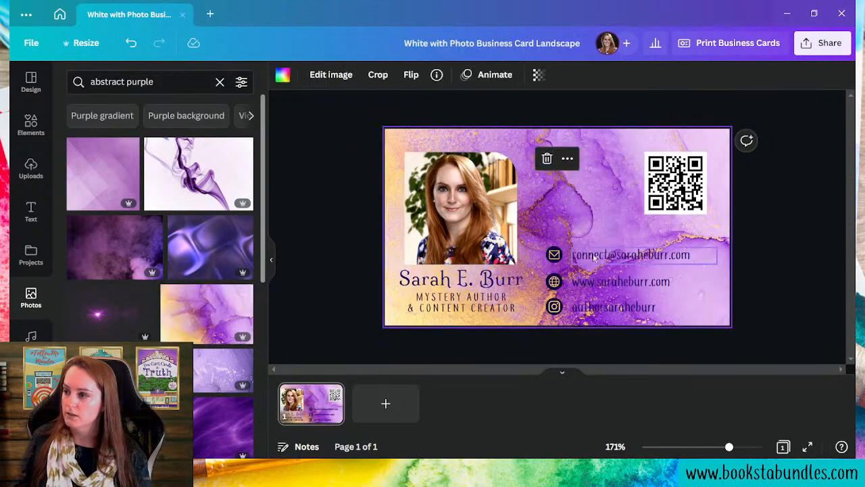
double_click(599, 143)
drag(475, 212, 477, 184)
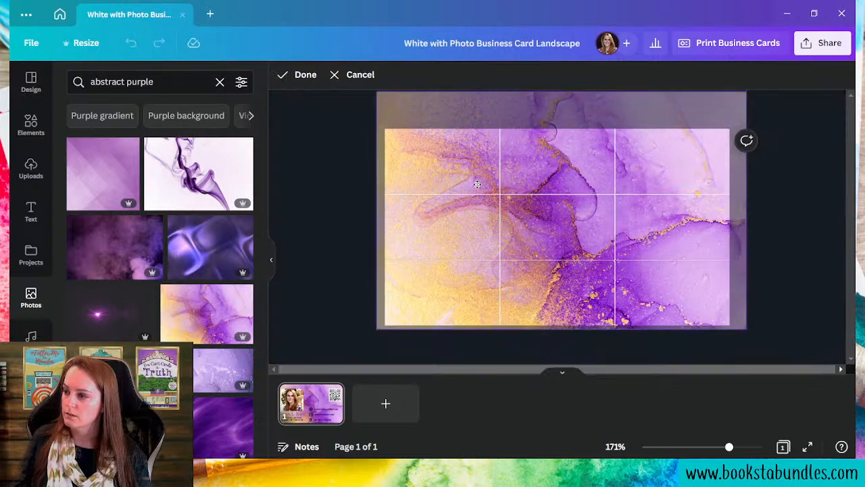
click(780, 321)
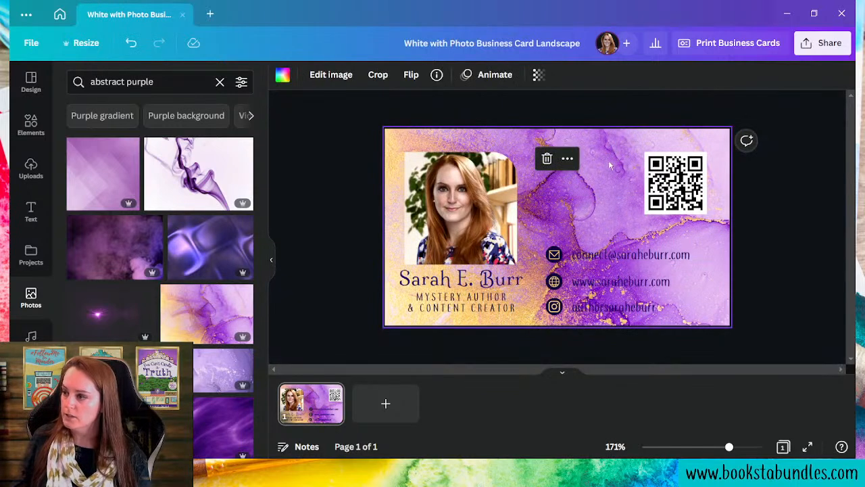
- Try mirroring the background, revert it, then fade it to transparency 44
click(417, 78)
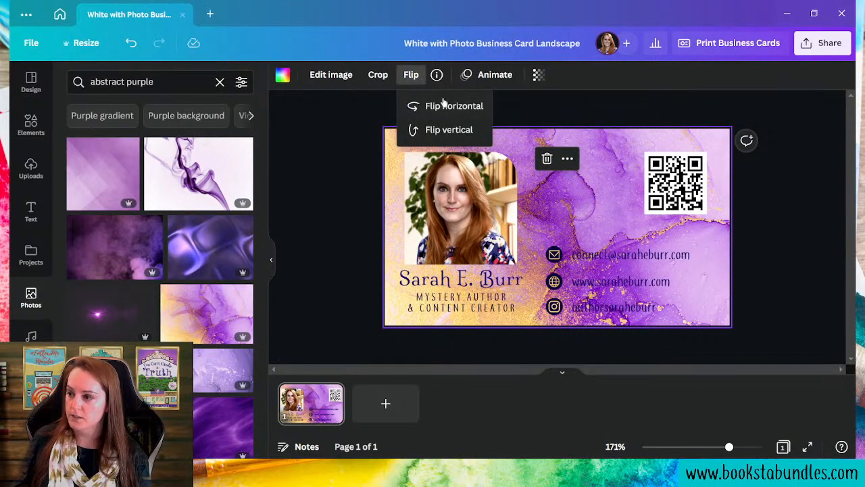
click(446, 109)
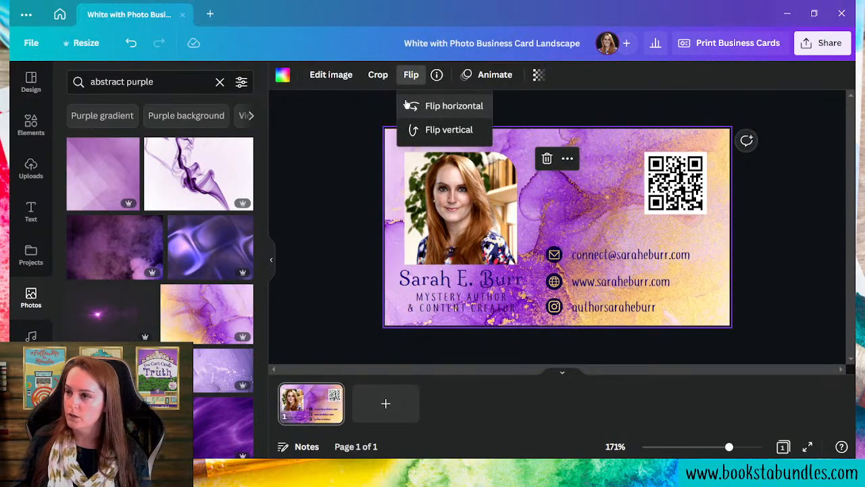
click(432, 108)
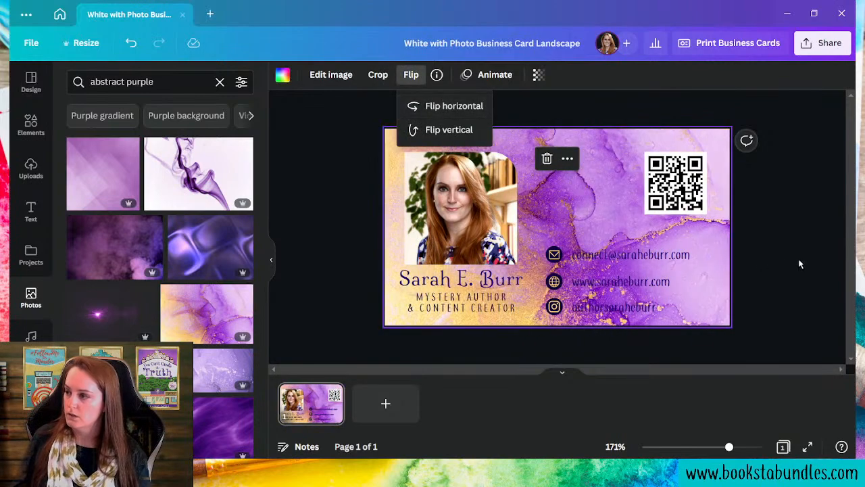
click(585, 198)
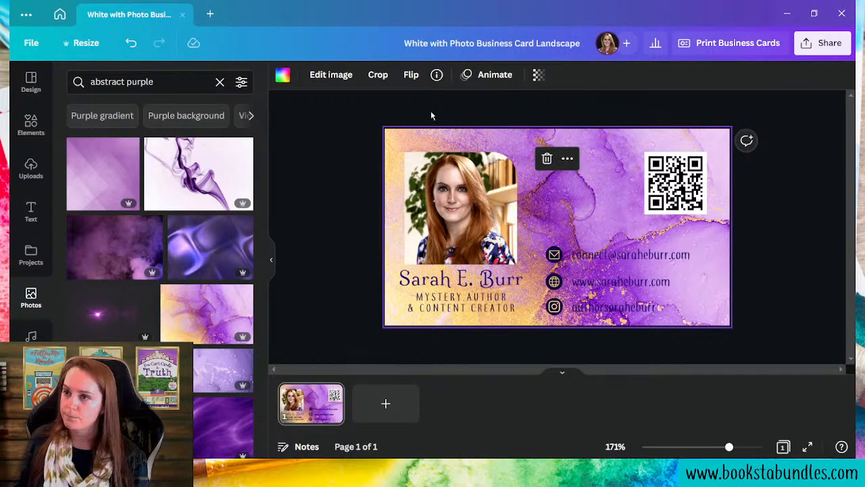
click(538, 74)
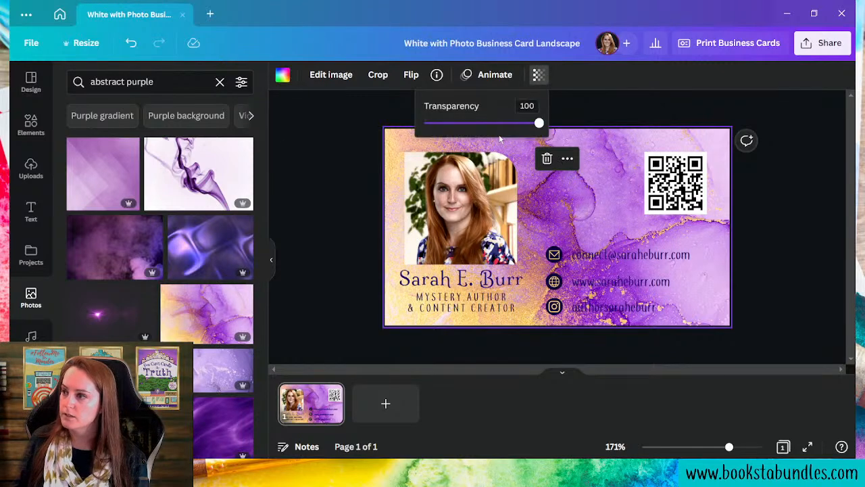
drag(538, 123, 476, 128)
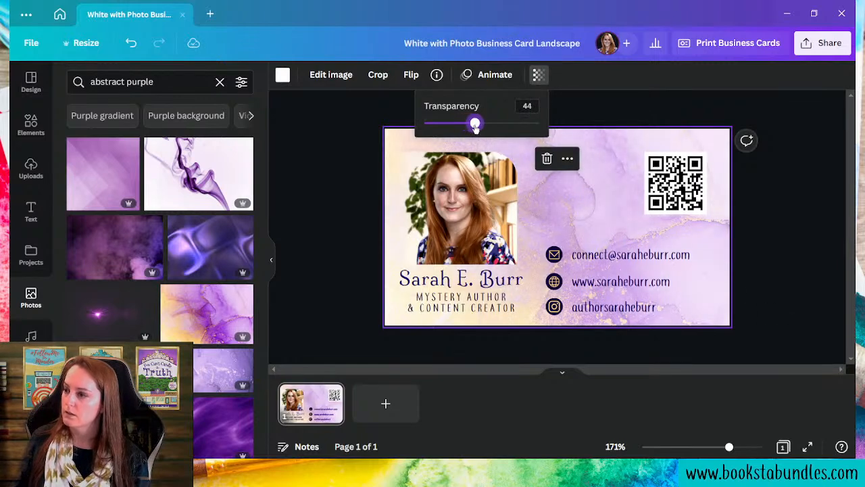
click(817, 363)
click(817, 364)
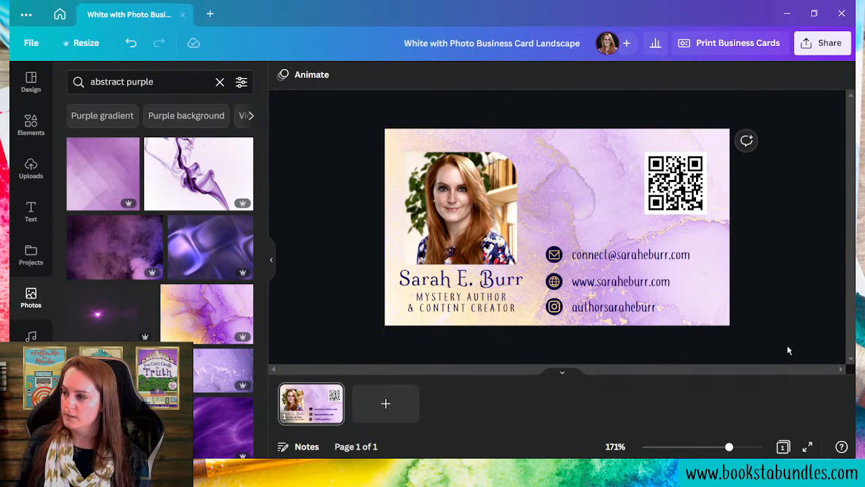
- Nudge the contact block right and enlarge the contact text to size 11.9
drag(543, 209, 605, 325)
key(Right)
key(Right)
key(Right)
key(Right)
key(Right)
key(Right)
key(Right)
key(Right)
key(Right)
key(Right)
key(Right)
key(Right)
key(Right)
key(Right)
key(Right)
key(Right)
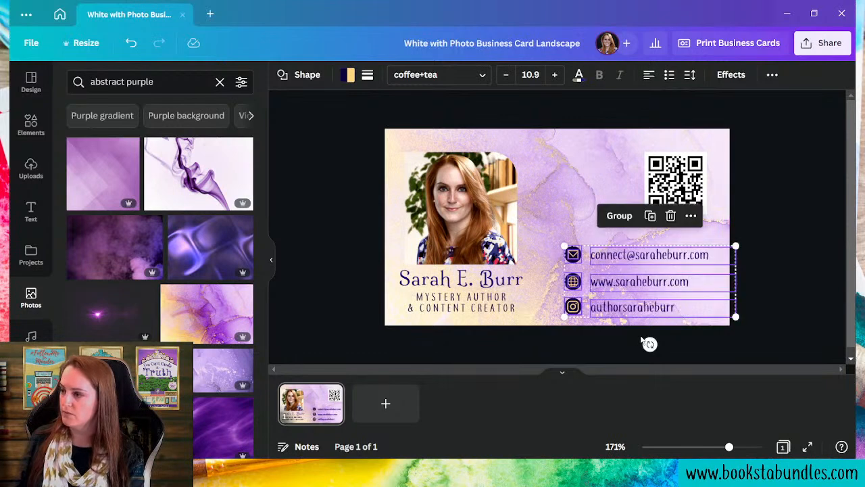
click(783, 300)
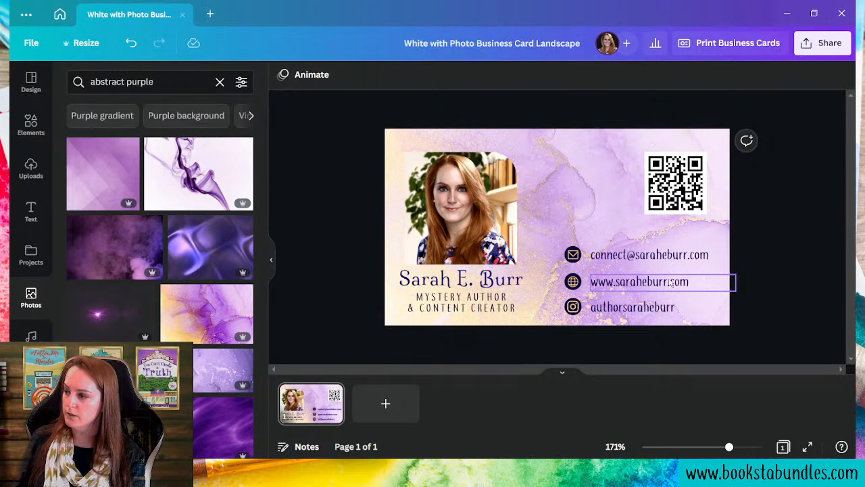
click(632, 315)
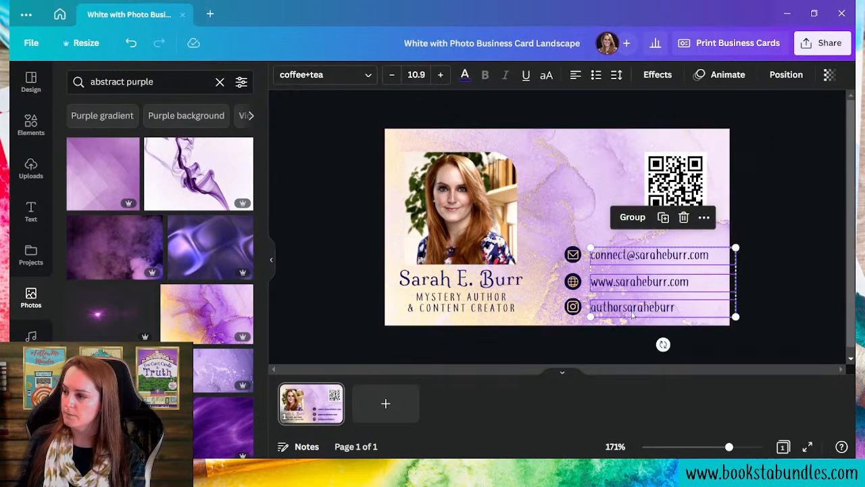
click(438, 77)
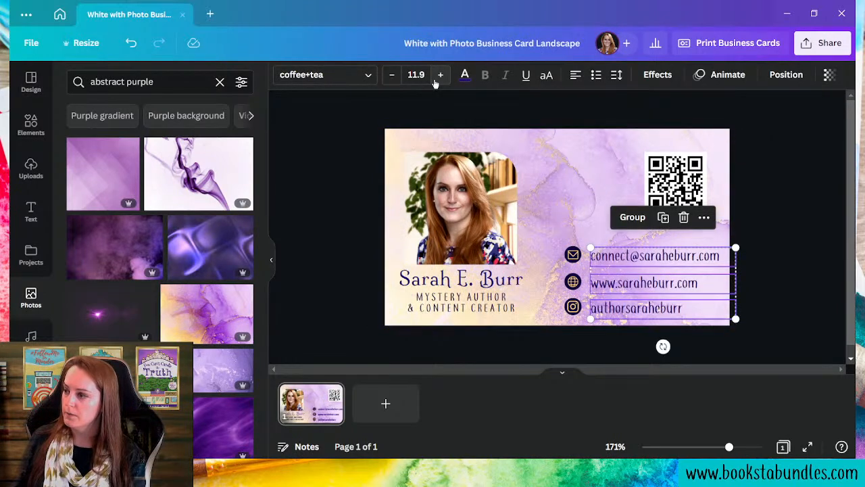
click(789, 358)
- Move the website and Instagram handle lines slightly higher
click(637, 289)
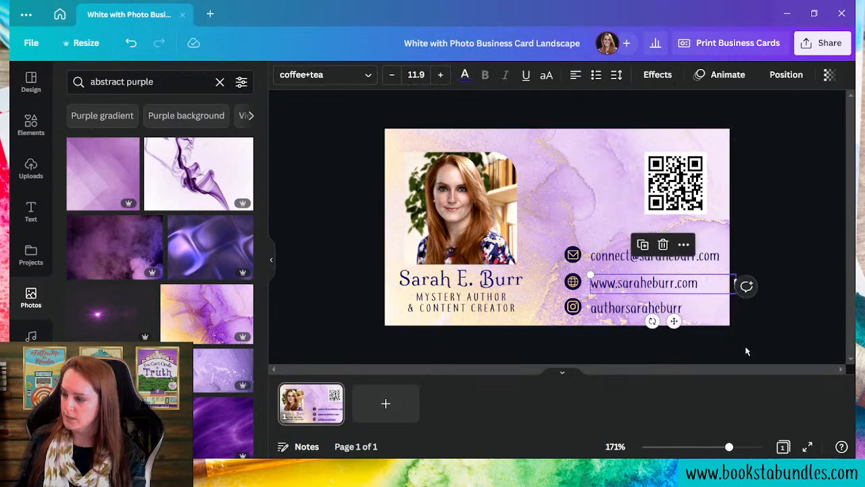
click(843, 377)
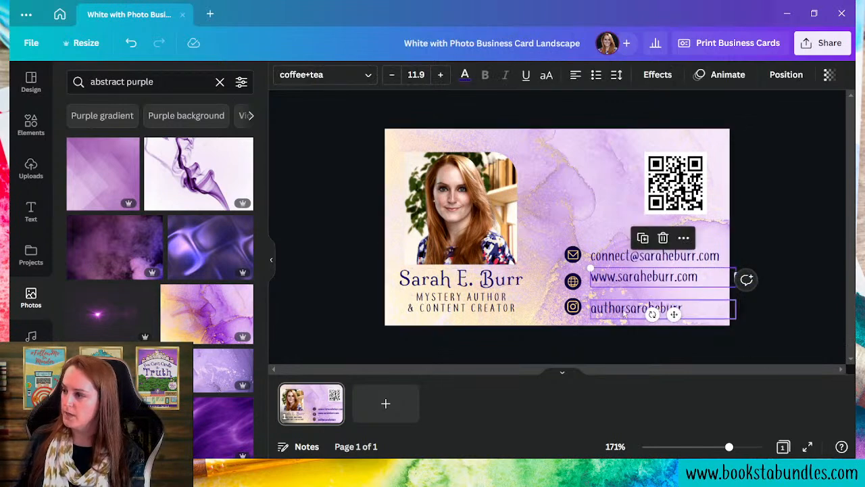
click(621, 310)
key(Up)
key(Up)
key(Up)
key(Up)
key(Up)
key(Up)
key(Up)
key(Up)
key(Up)
key(Up)
key(Up)
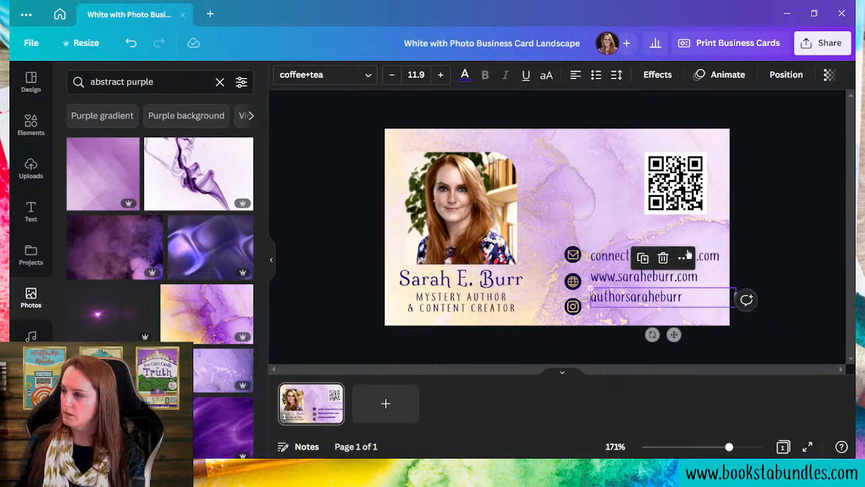
- Align the envelope, globe and Instagram icons evenly beside the contact lines
drag(542, 234, 589, 271)
key(Right)
key(Right)
key(Right)
key(Right)
key(Right)
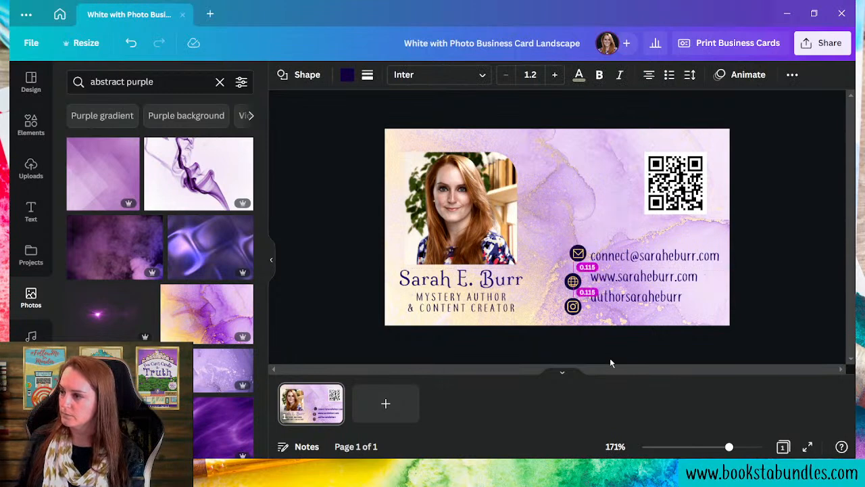
drag(568, 279, 592, 336)
click(532, 295)
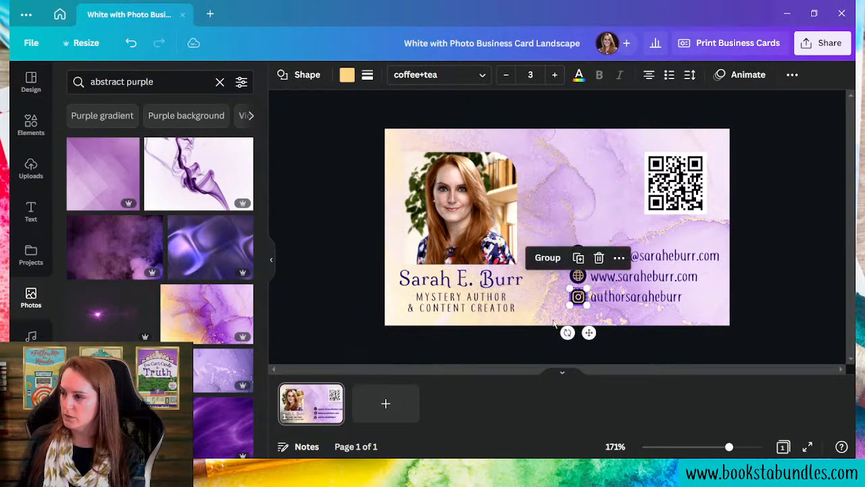
click(553, 323)
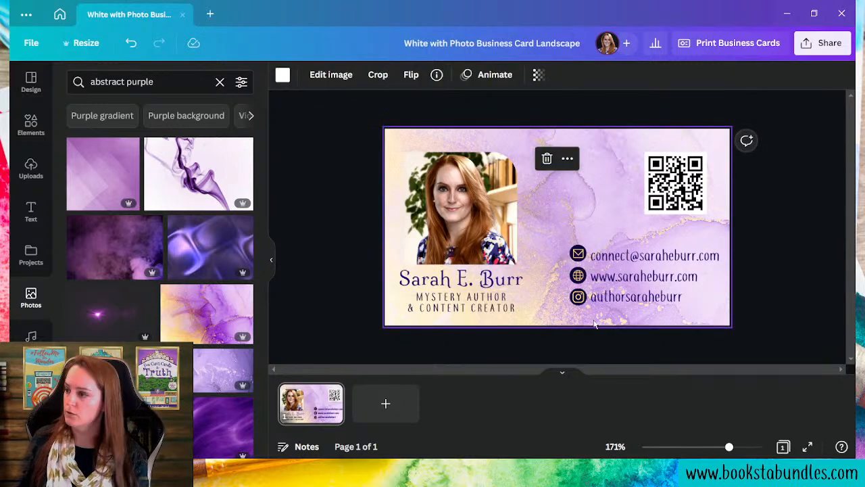
drag(551, 234, 592, 291)
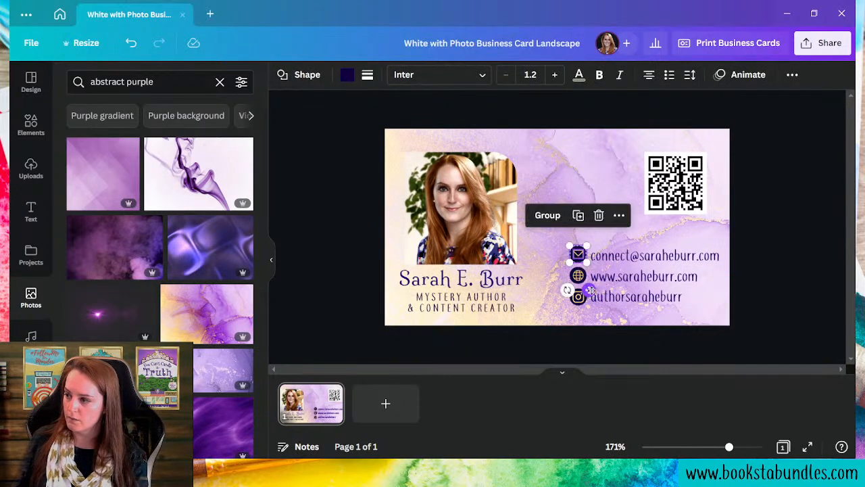
click(646, 321)
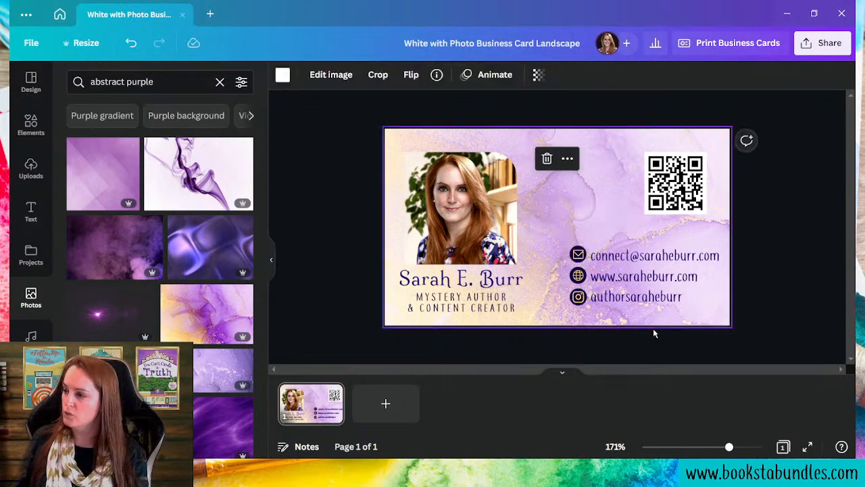
click(600, 261)
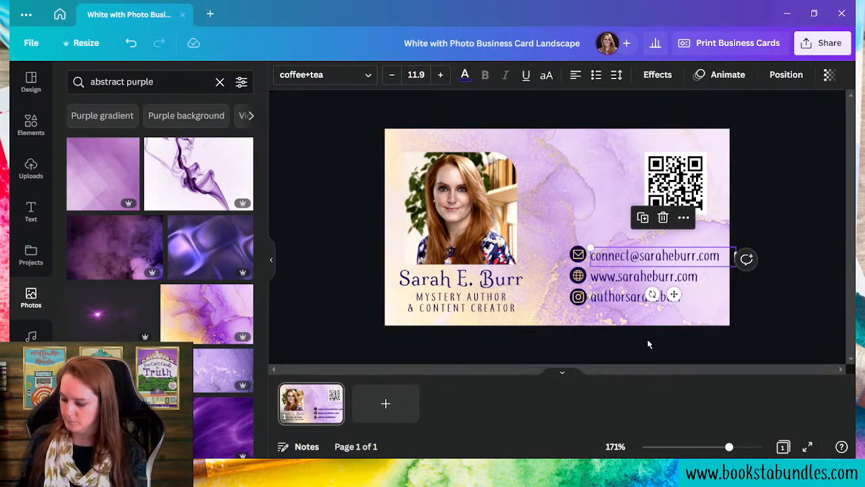
click(619, 259)
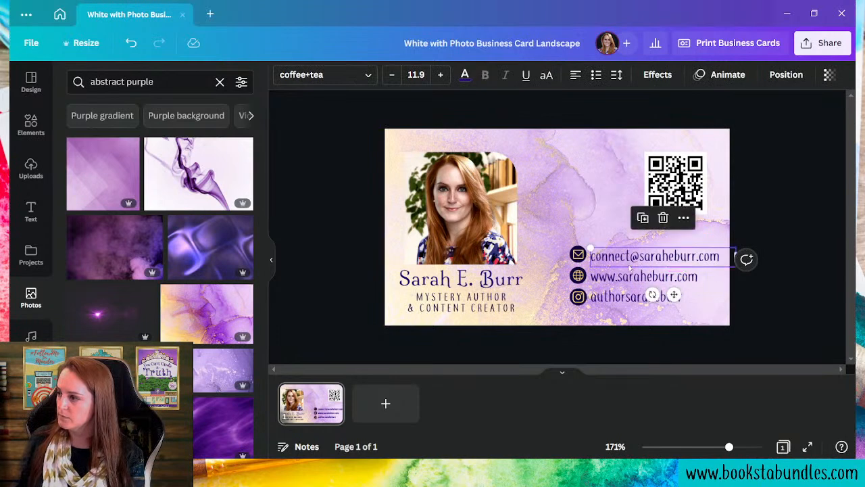
- Line up the email, website and social handle lines with their icons
drag(616, 257, 613, 276)
click(614, 277)
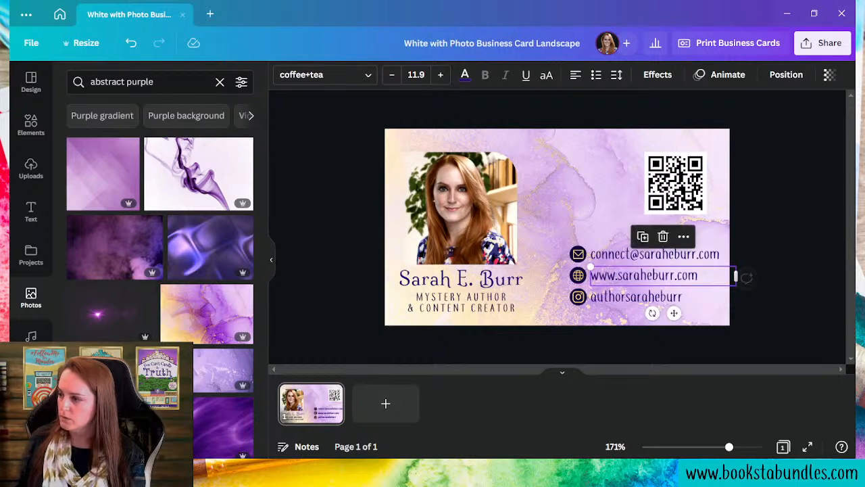
mouse_move(730, 447)
mouse_down()
mouse_move(749, 447)
mouse_move(738, 447)
mouse_up()
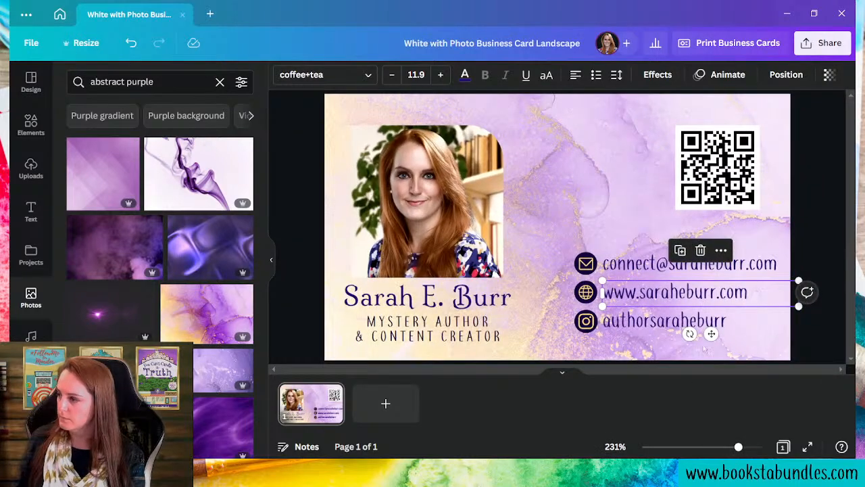
drag(711, 334, 710, 329)
click(710, 328)
drag(714, 362, 714, 361)
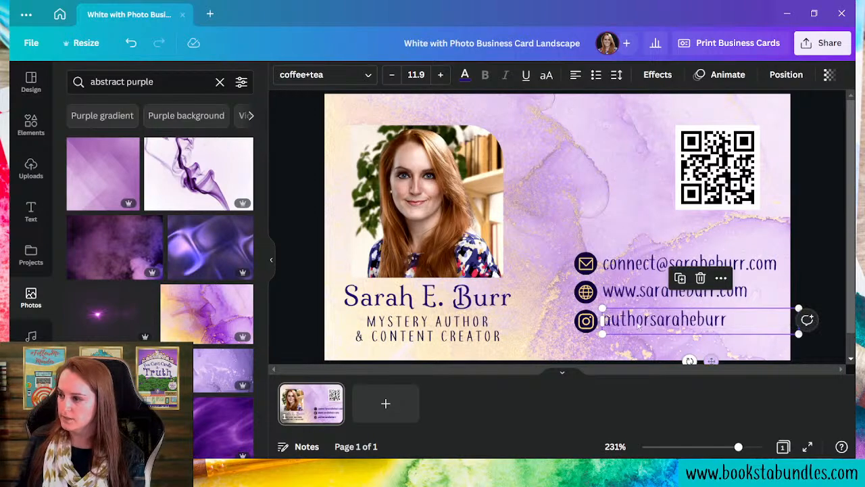
click(612, 191)
drag(737, 453, 723, 449)
- Nudge the whole contact block left and down, then enlarge the background photo toward the top left
drag(566, 219, 600, 306)
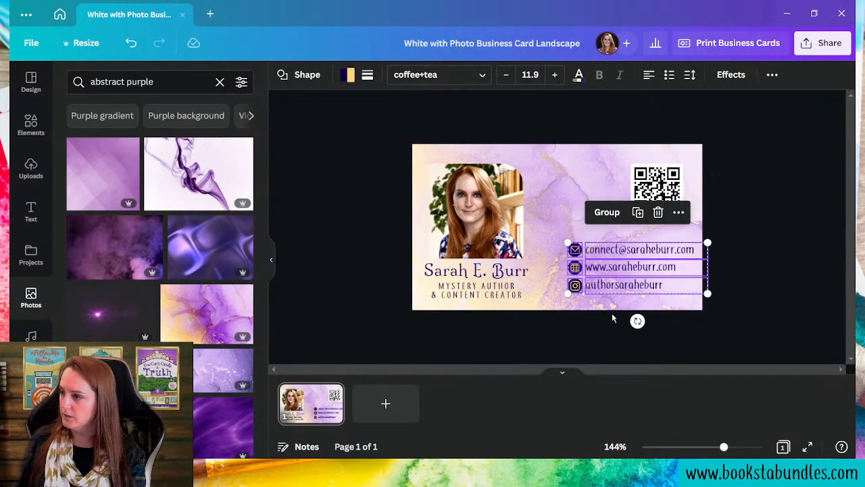
key(Left)
key(Left)
key(Left)
key(Left)
key(Left)
key(Left)
key(Down)
key(Down)
key(Down)
key(Down)
key(Down)
key(Down)
key(Down)
key(Down)
key(Down)
key(Right)
key(Right)
key(Right)
key(Right)
key(Right)
key(Left)
key(Left)
key(Left)
key(Left)
key(Left)
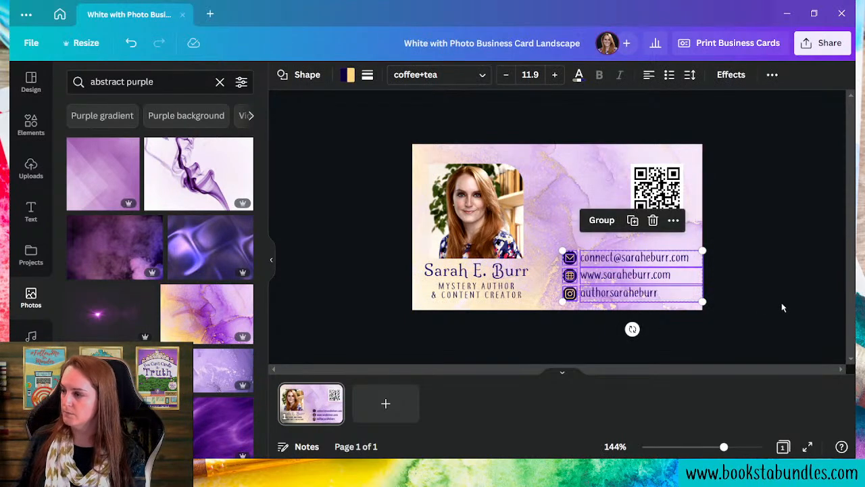
click(782, 311)
double_click(573, 192)
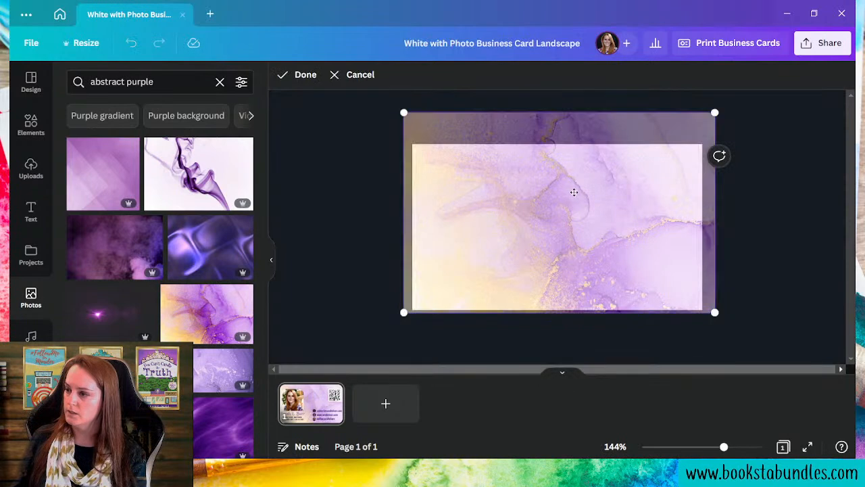
drag(404, 113, 345, 102)
- Apply the enlarged background crop, deselect, and return to the Canva home page
click(805, 323)
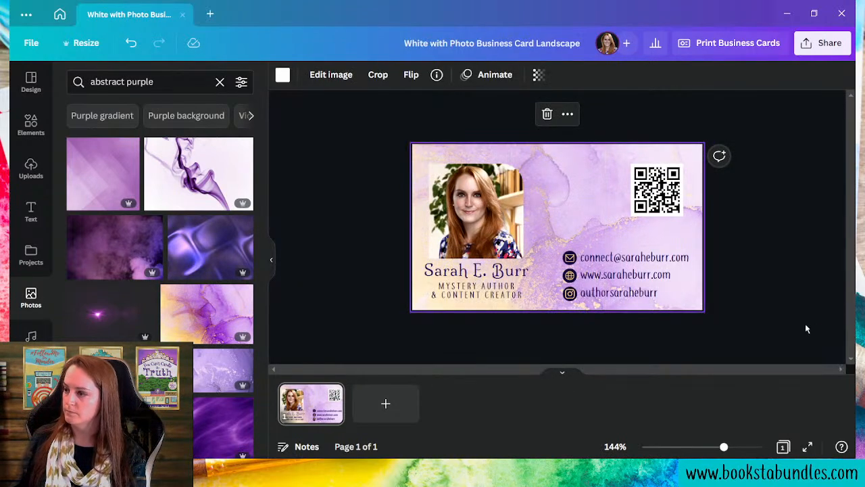
click(807, 325)
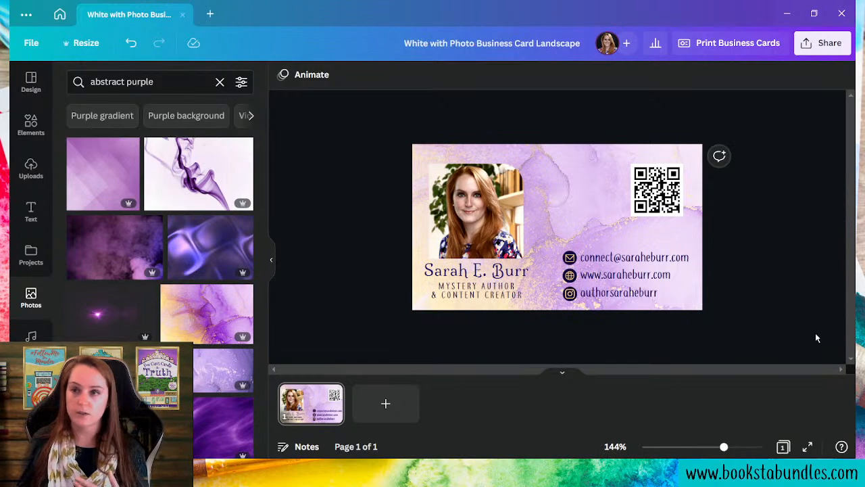
click(59, 14)
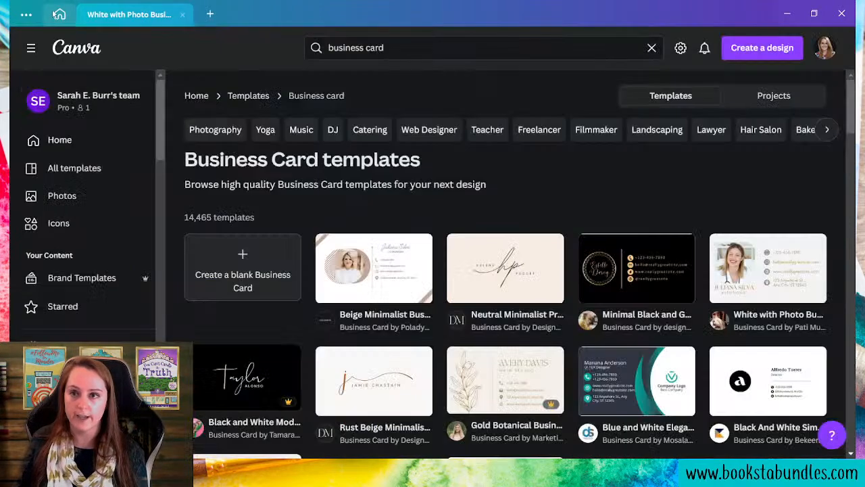
click(795, 289)
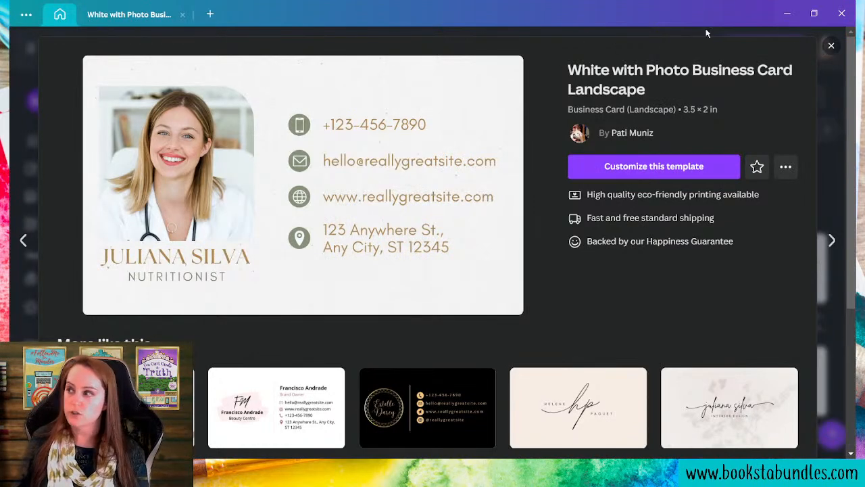
click(833, 46)
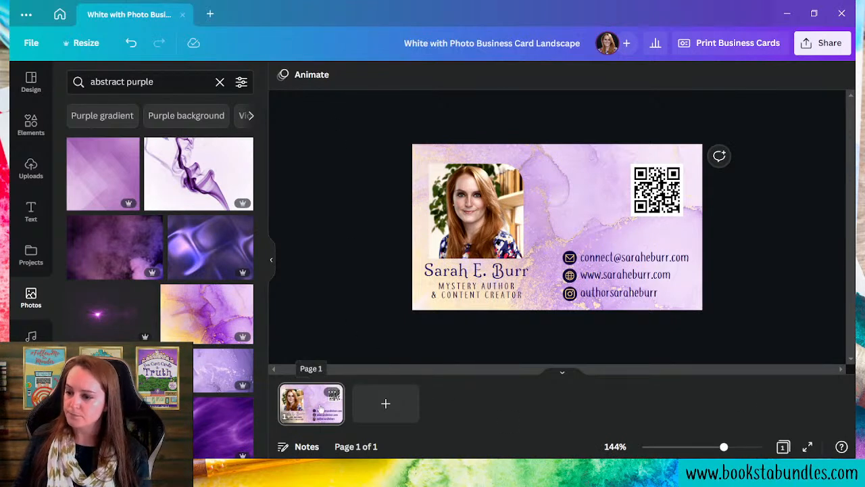
- Duplicate the card front as page 2 and select all its elements
click(331, 393)
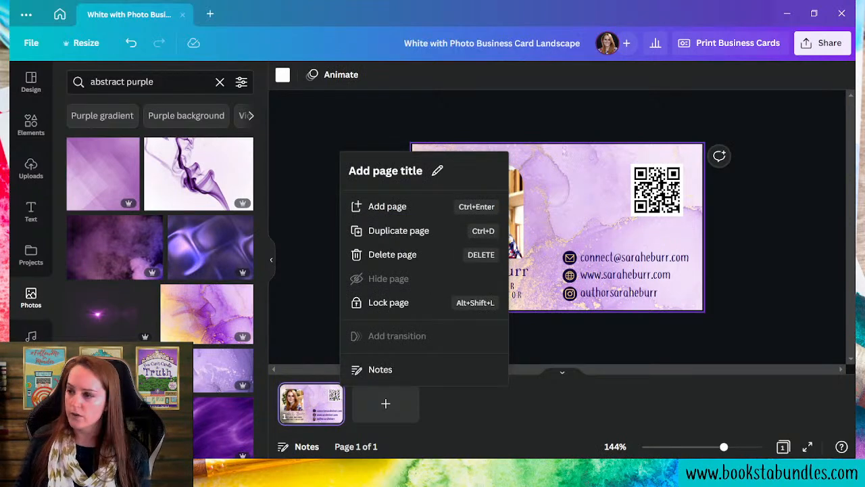
click(431, 232)
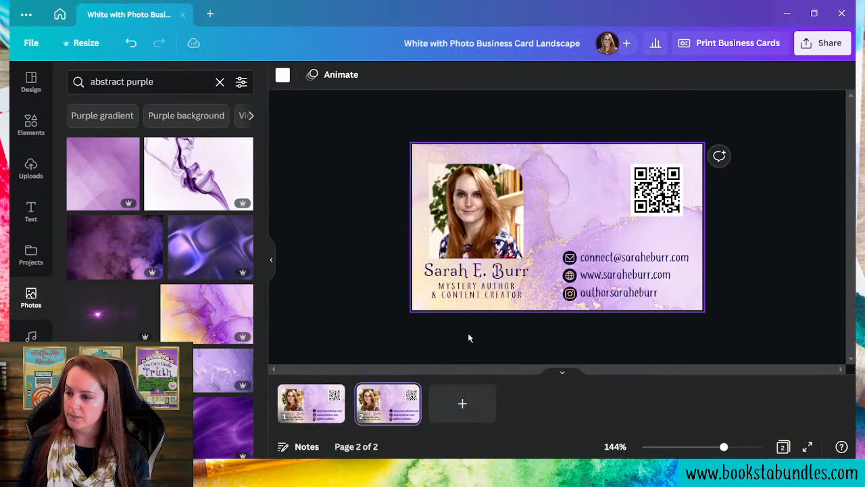
click(294, 217)
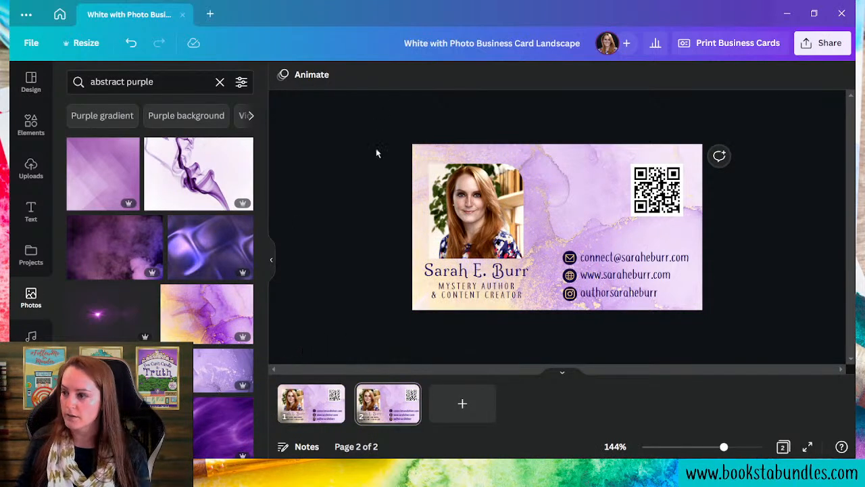
drag(367, 170, 777, 327)
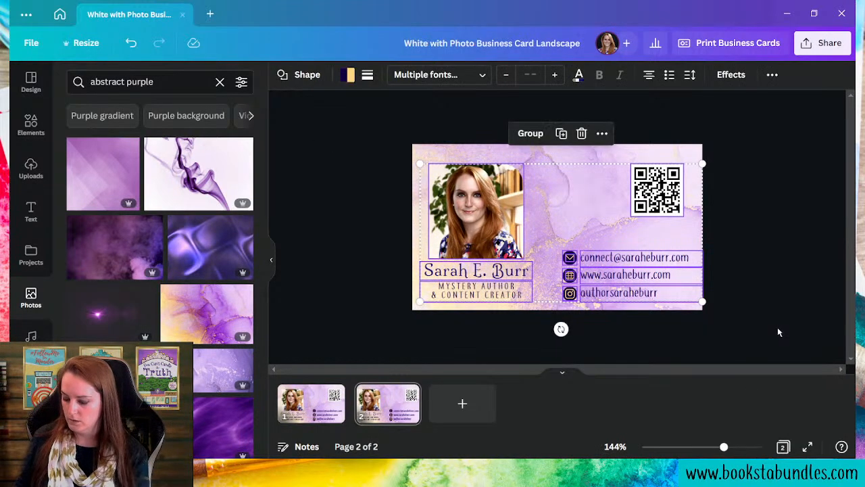
- Delete everything but the watercolour background on page 2 and show the Brand Kit logos
key(Delete)
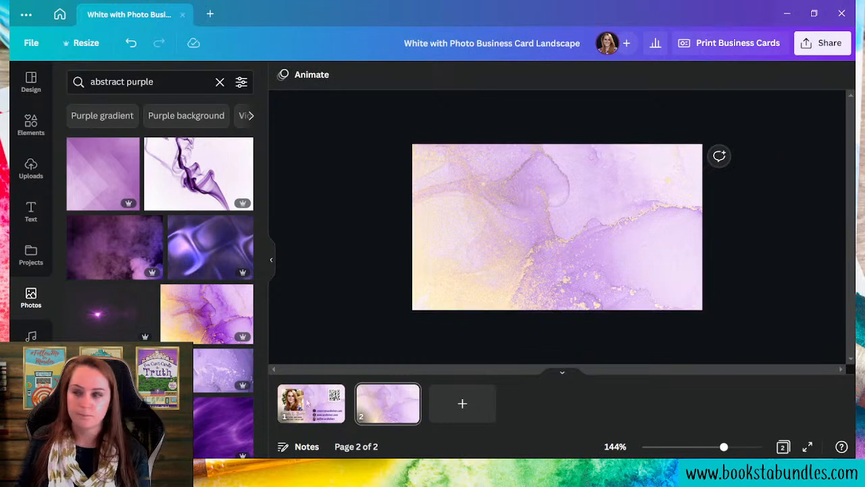
scroll(20, 264, down, 5)
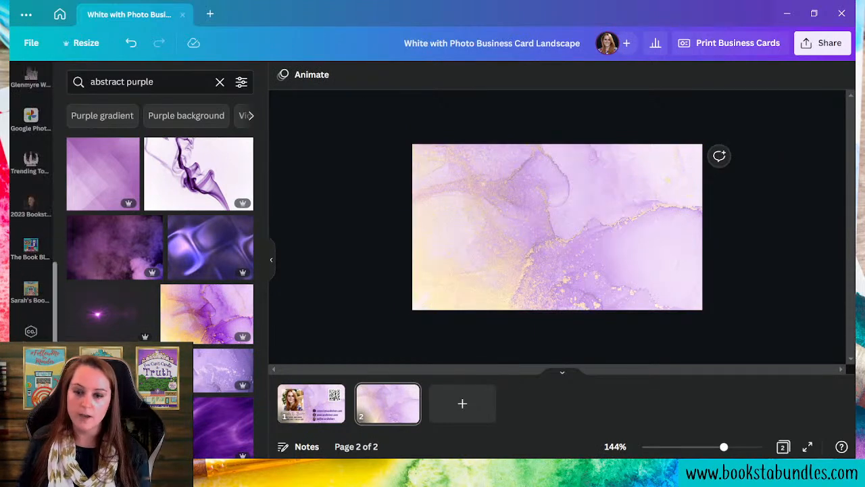
click(31, 332)
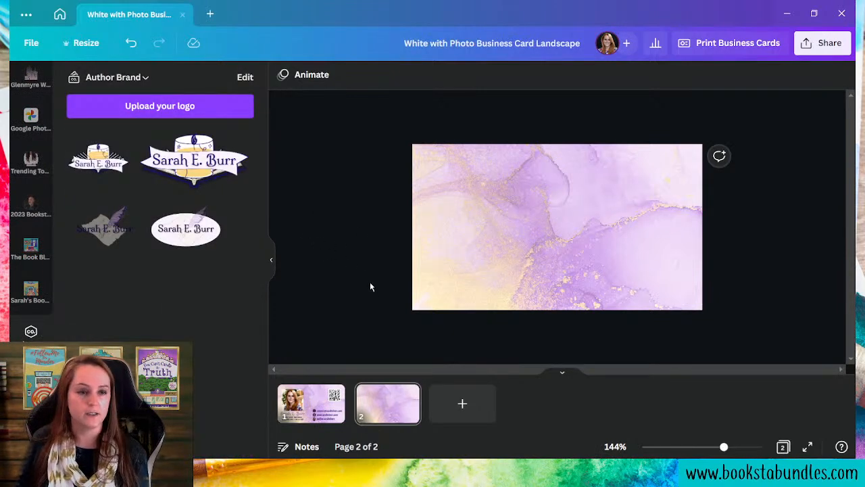
- Add the large Author Brand banner logo to the back page
click(195, 177)
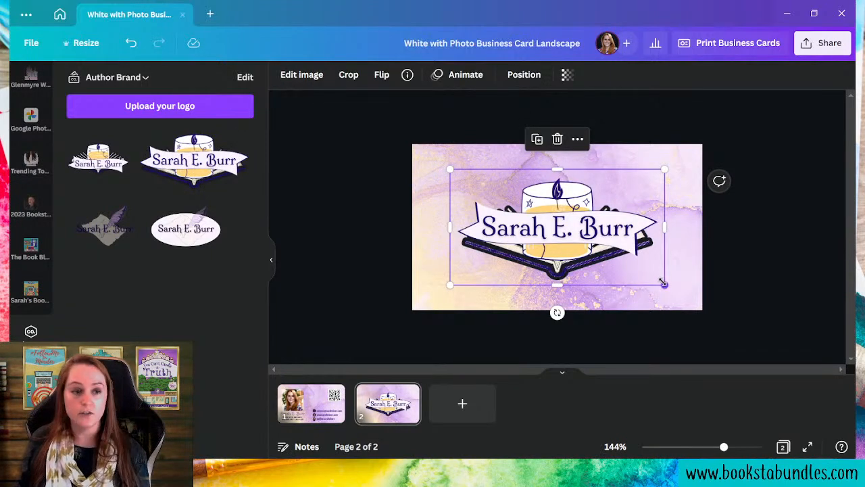
click(312, 414)
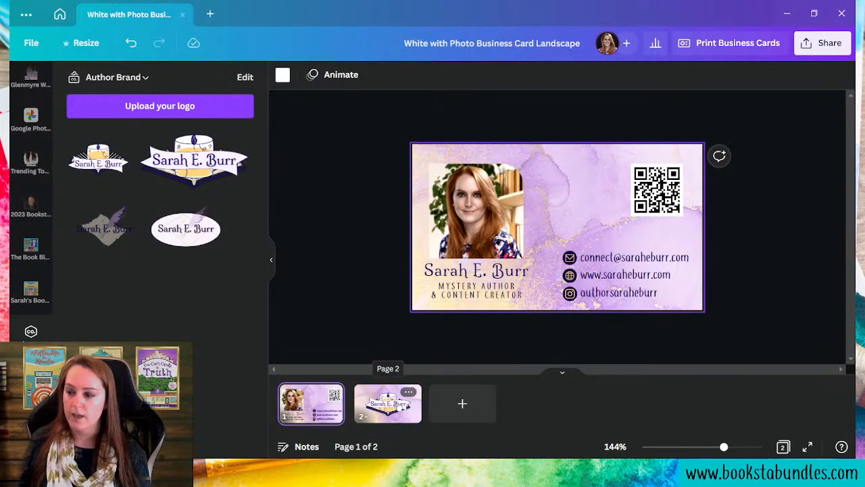
click(387, 402)
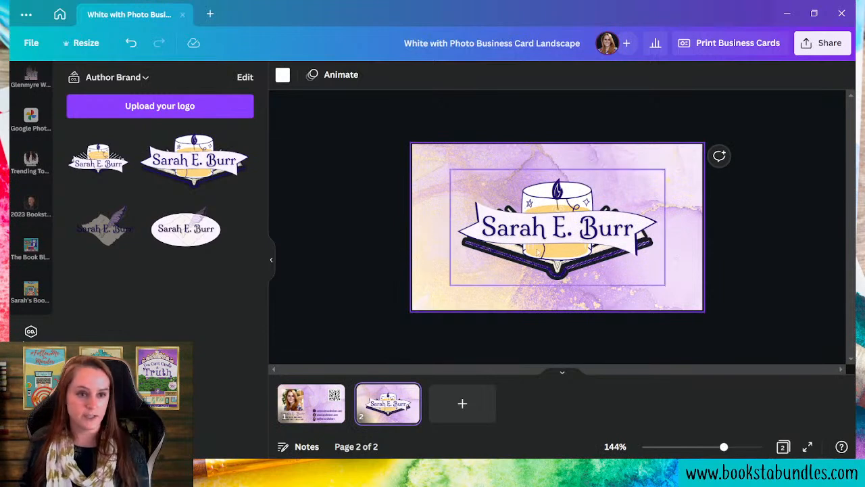
- Shrink the banner logo slightly and centre it on the card back
click(612, 231)
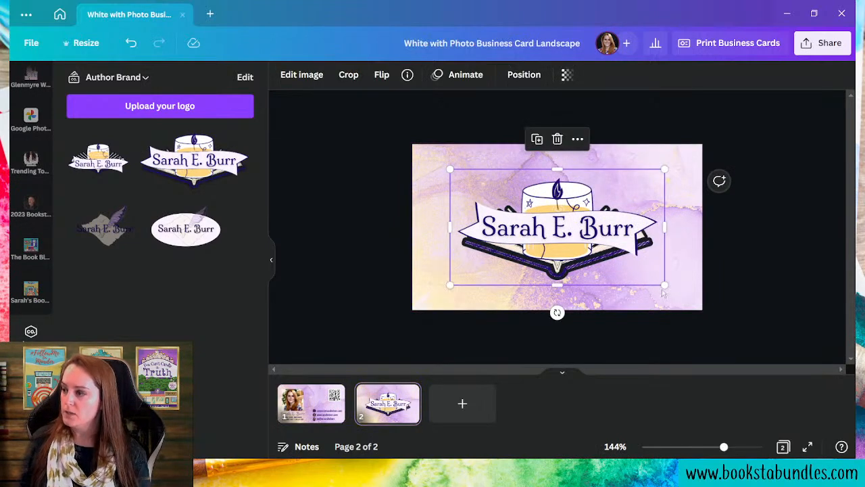
drag(662, 287, 630, 265)
drag(519, 227, 536, 222)
click(676, 307)
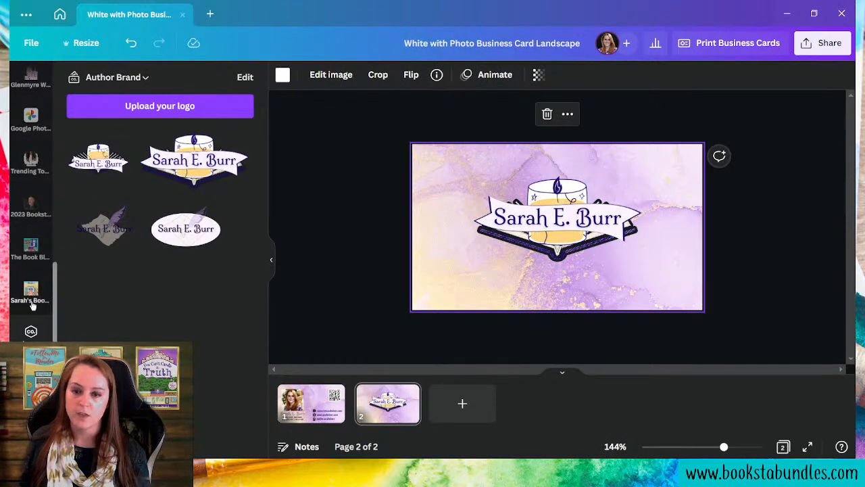
scroll(32, 301, up, 5)
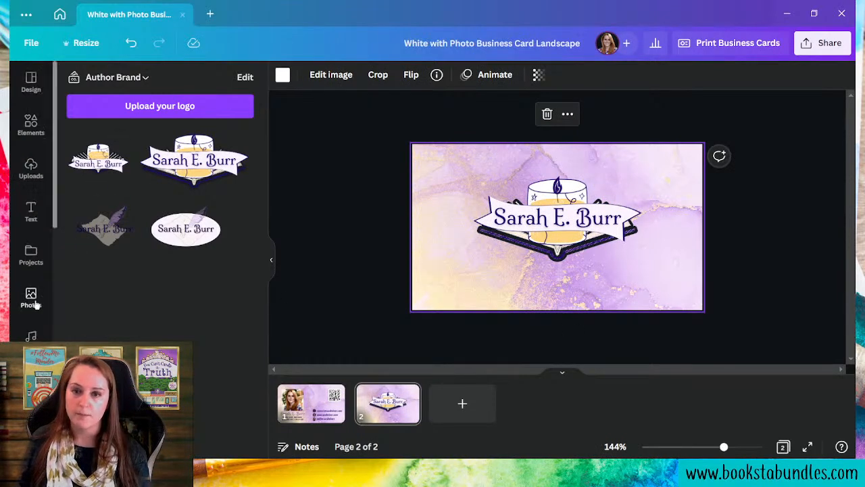
click(28, 215)
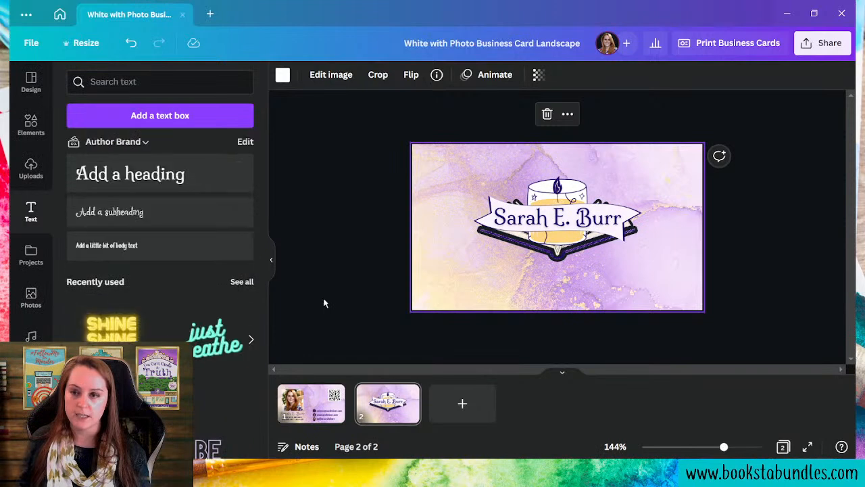
- Add a body text box reading 'Chic, Clever, Cozy.' and move it below the logo
click(168, 254)
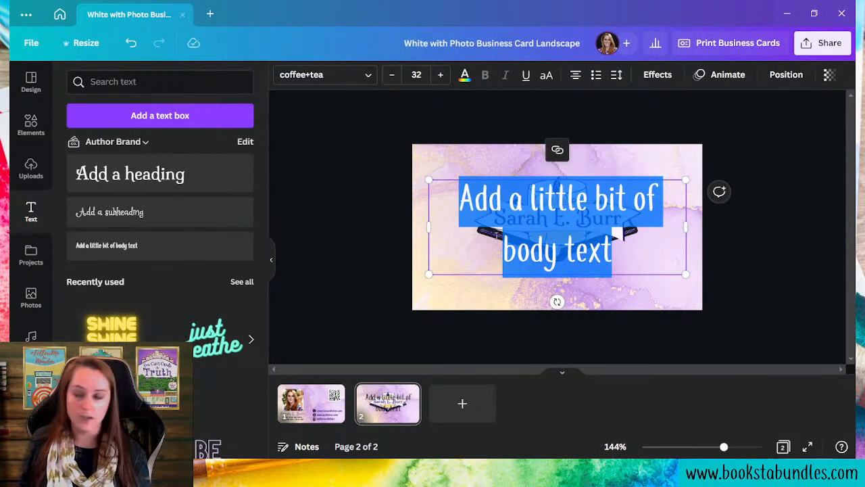
click(446, 309)
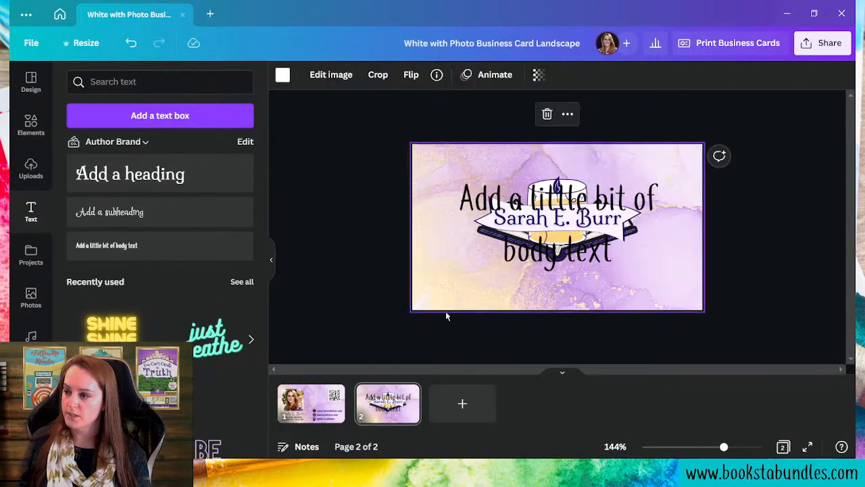
click(311, 404)
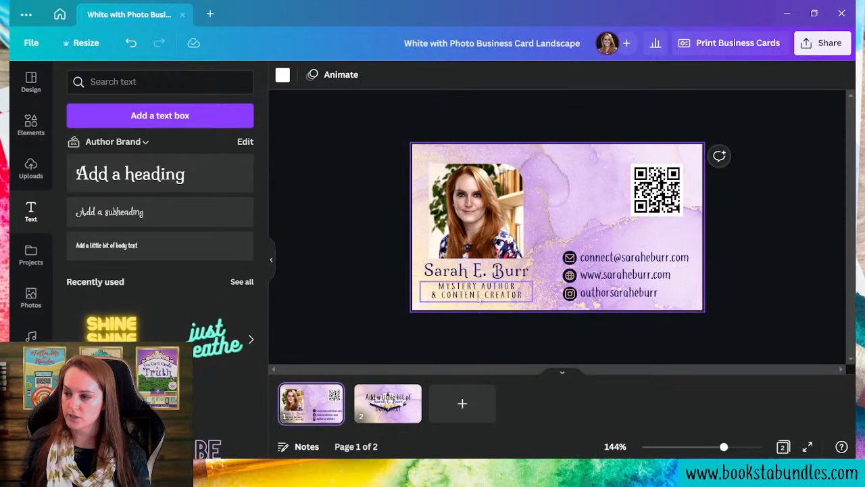
click(387, 400)
click(545, 282)
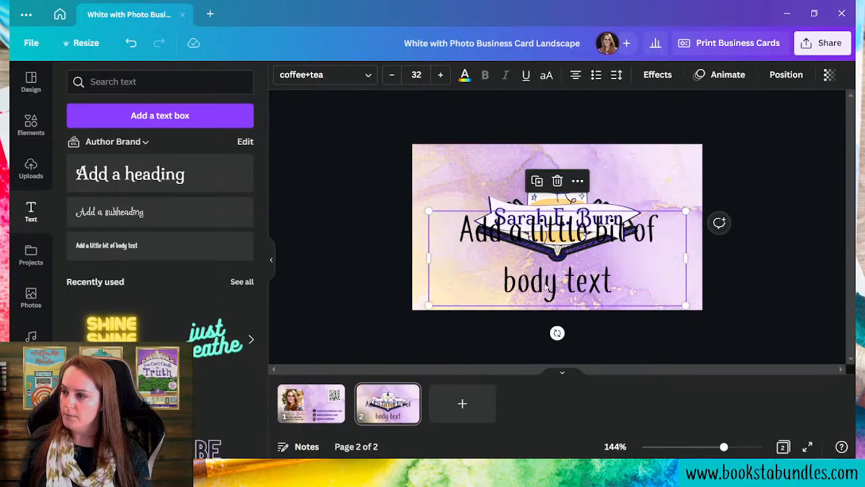
double_click(545, 282)
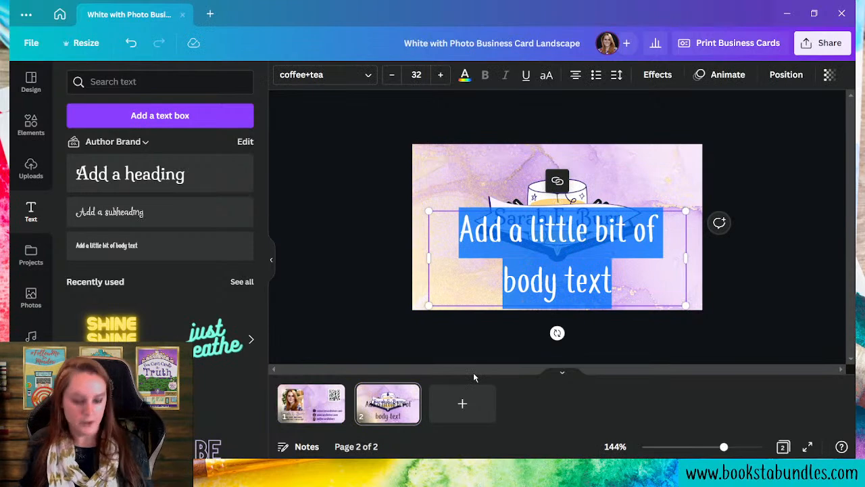
text(Chic, C)
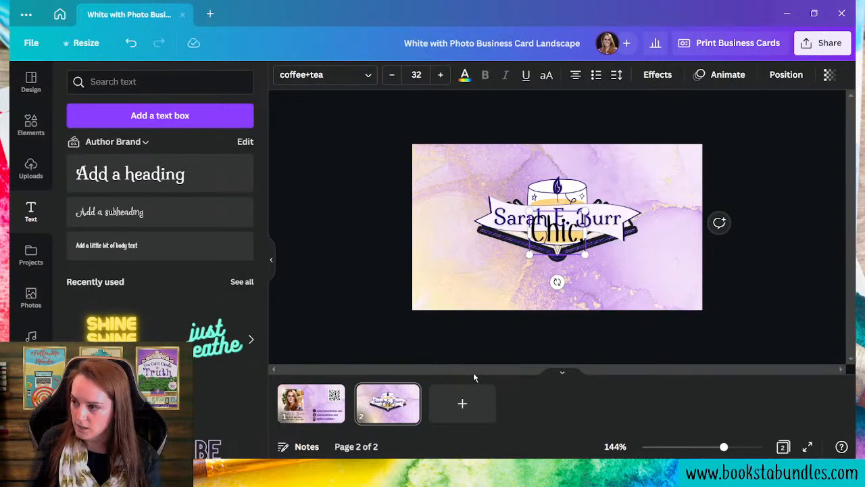
text(lever,)
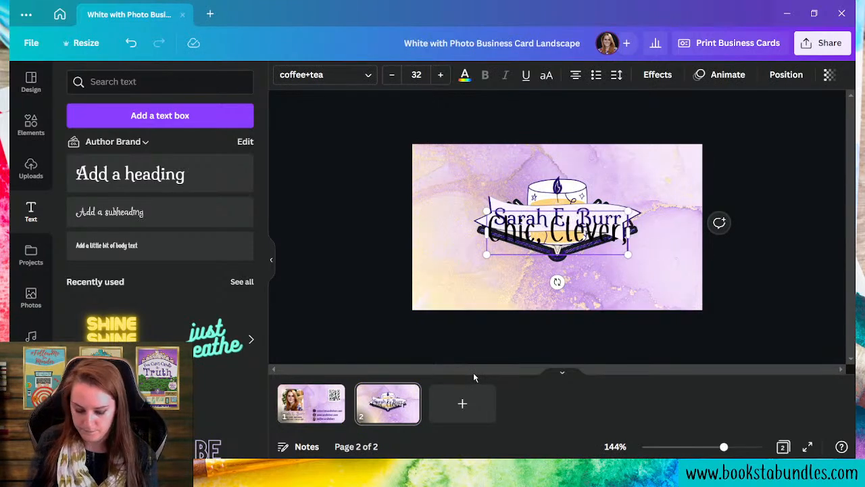
text( Cozy)
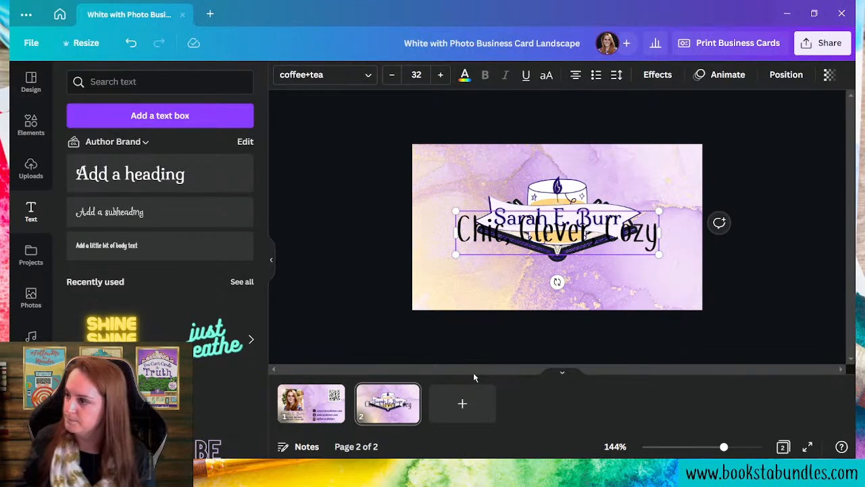
text(.)
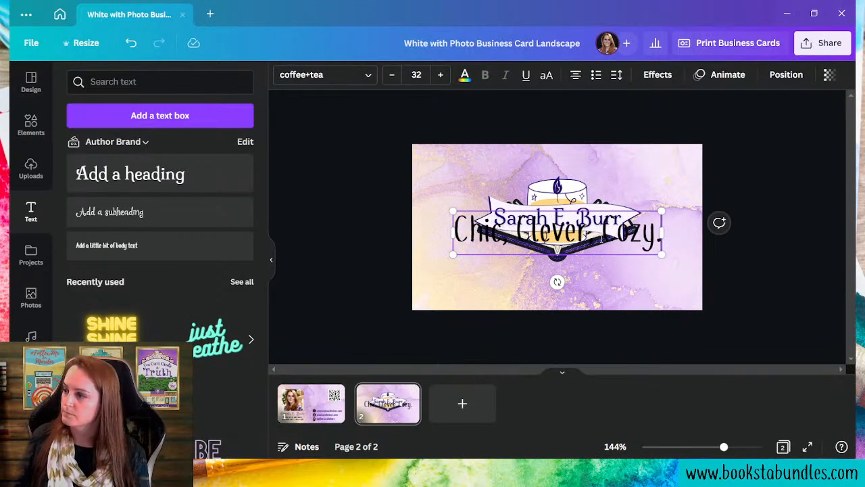
drag(602, 256, 600, 298)
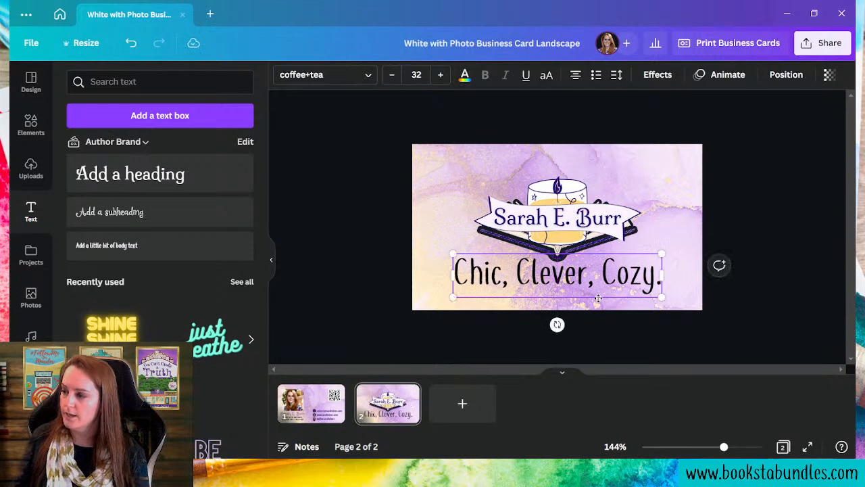
- Colour the whole 'Chic, Clever, Cozy.' tagline with the dark purple document colour
click(465, 75)
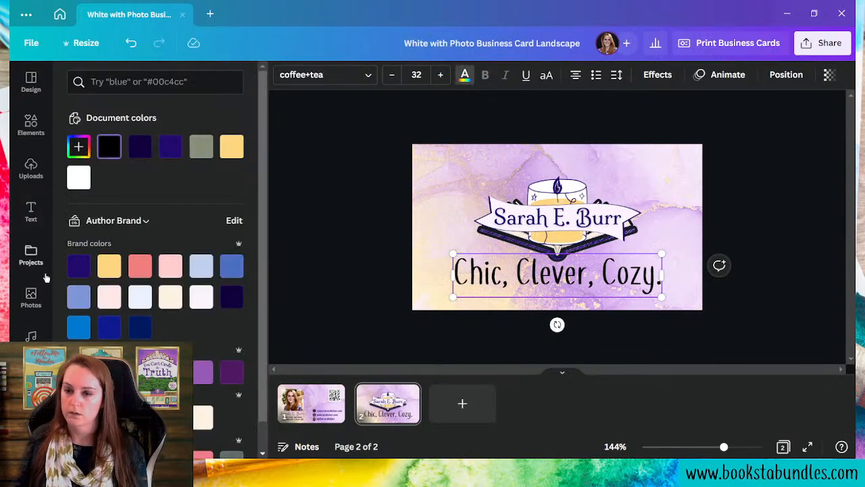
click(169, 149)
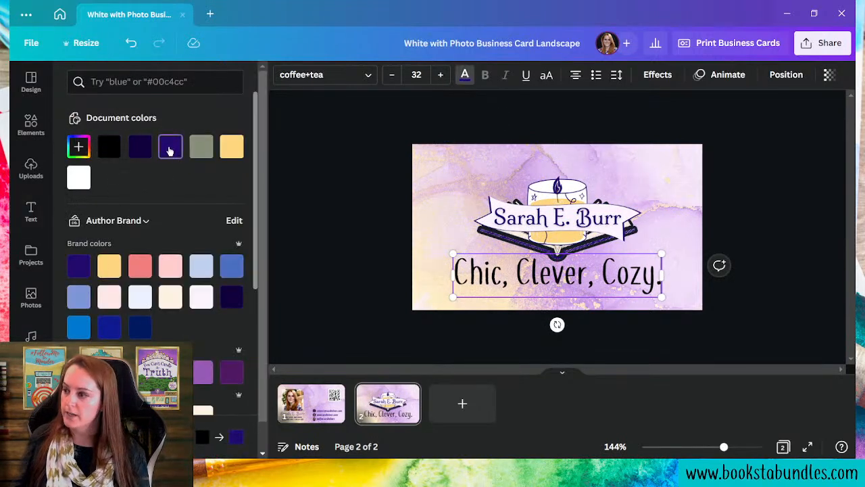
triple_click(548, 274)
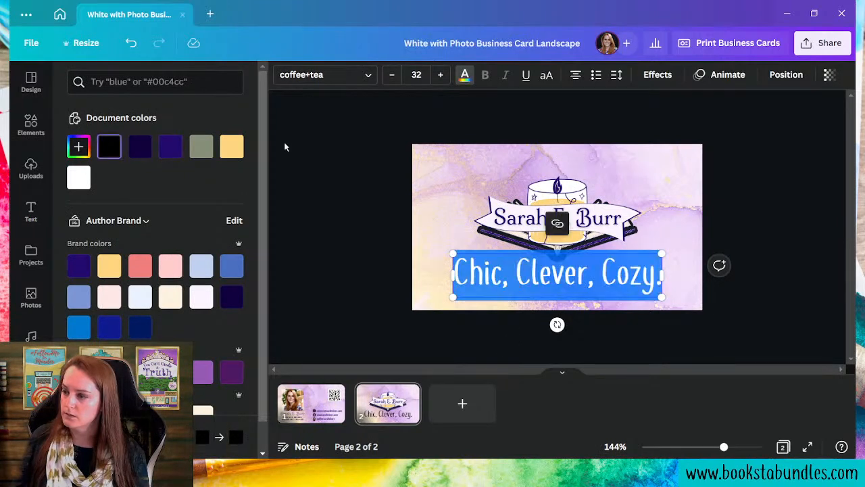
click(170, 146)
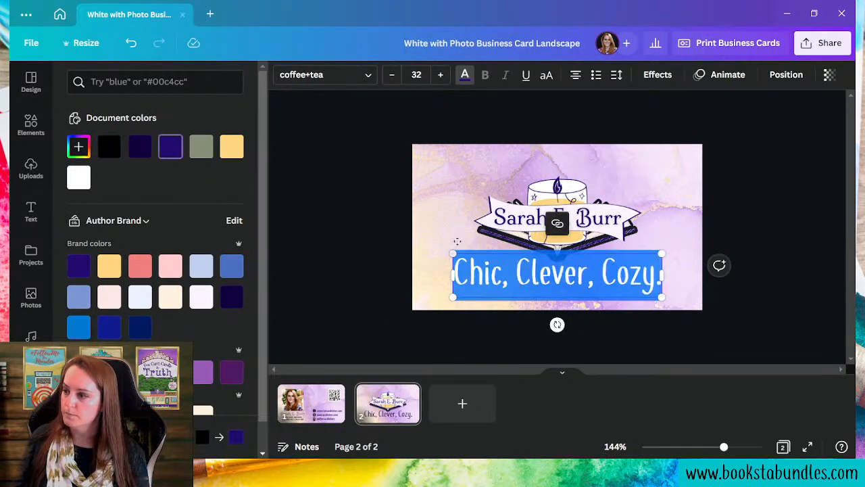
double_click(445, 209)
click(799, 281)
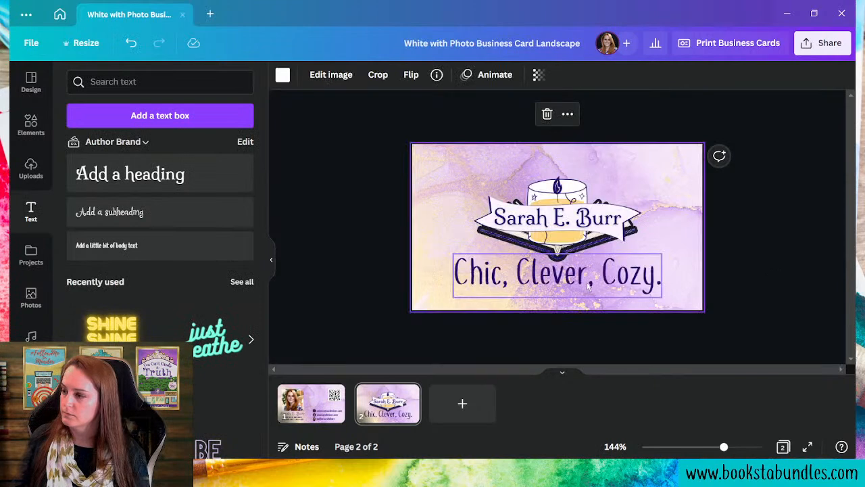
click(588, 285)
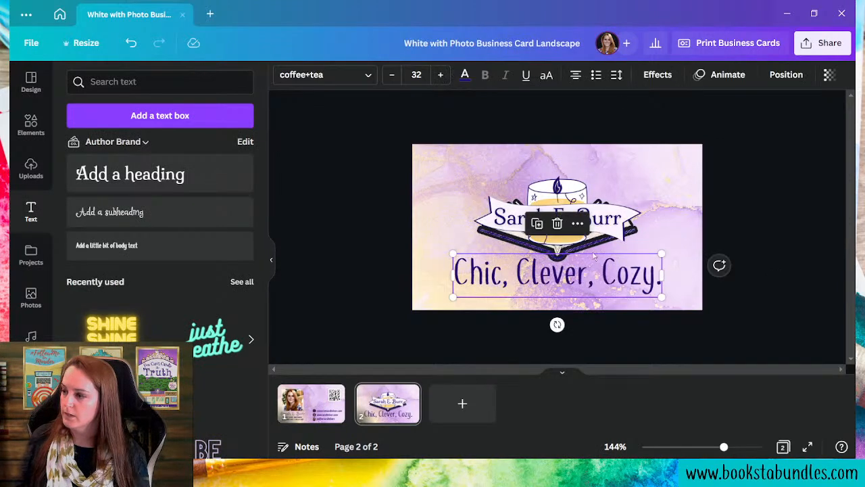
- Apply the Curve effect to the tagline with a negative value so it arcs upward
click(658, 75)
scroll(199, 332, down, 2)
scroll(200, 332, down, 1)
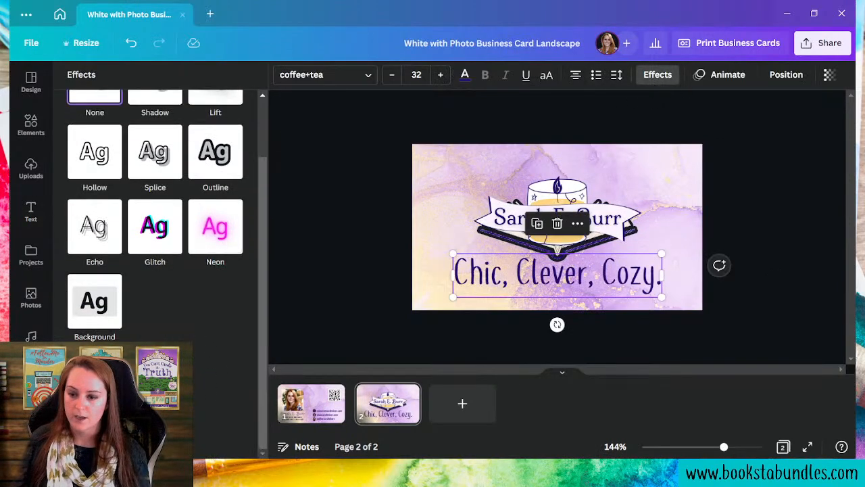
click(155, 403)
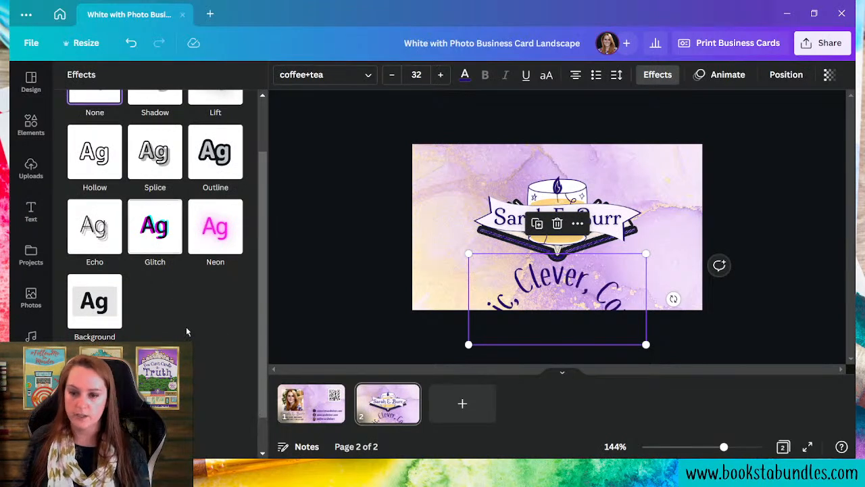
scroll(192, 352, down, 1)
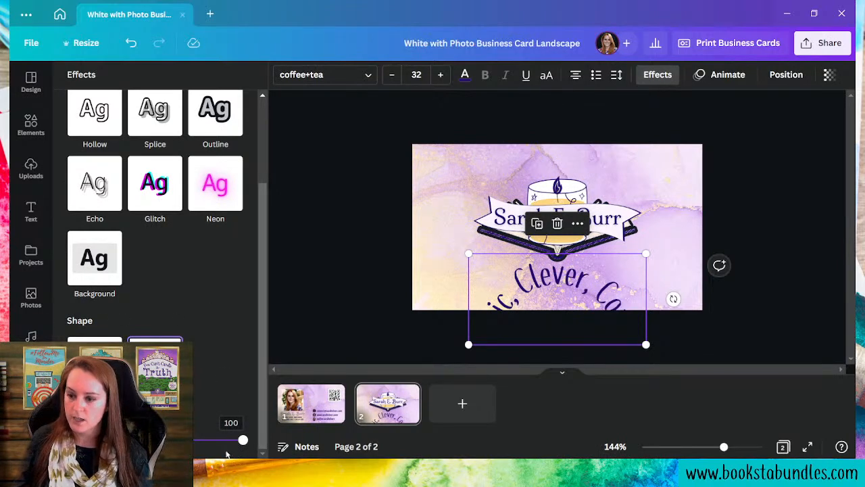
drag(249, 441, 116, 440)
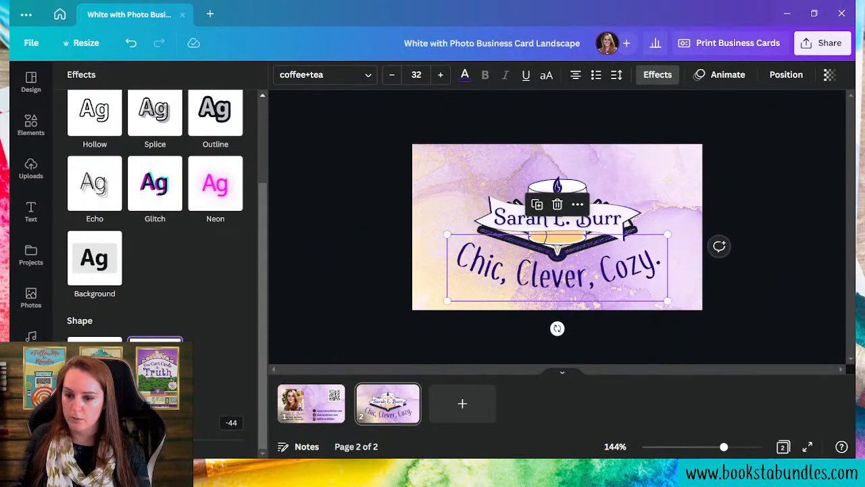
drag(117, 440, 112, 440)
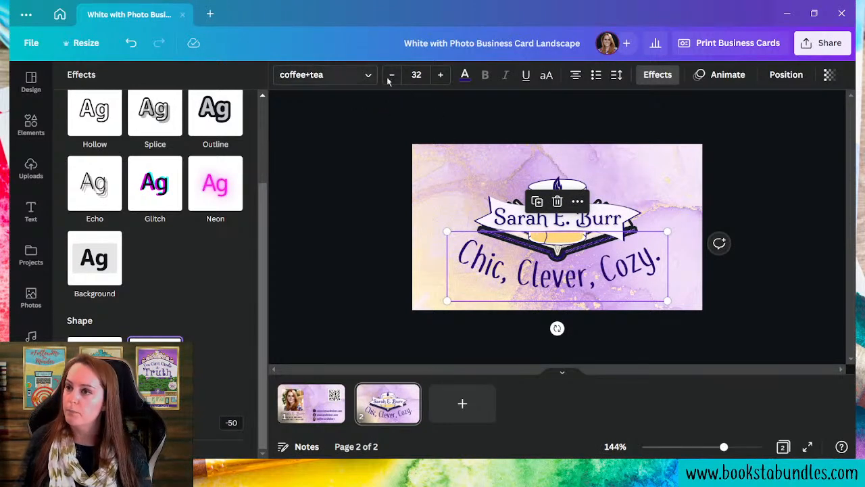
- Reduce the tagline font to size 22 and centre it just under the logo
click(391, 75)
click(391, 76)
click(392, 76)
click(392, 76)
click(392, 76)
click(392, 76)
click(392, 76)
click(392, 75)
click(392, 76)
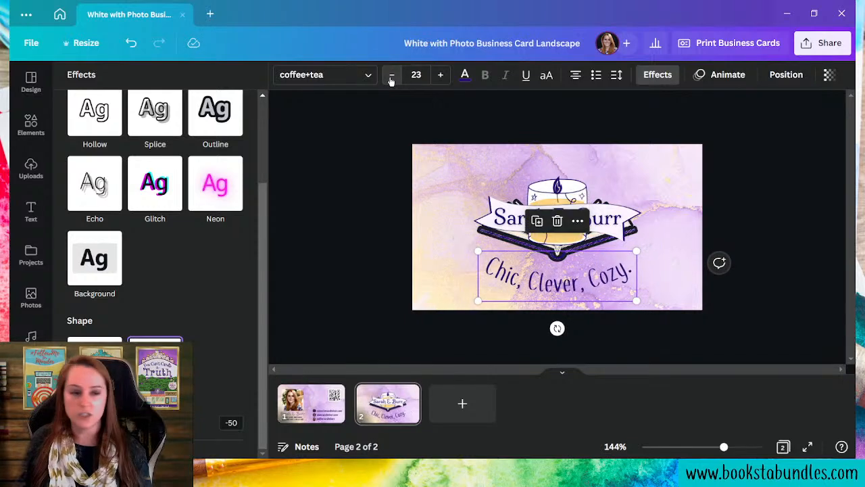
click(392, 76)
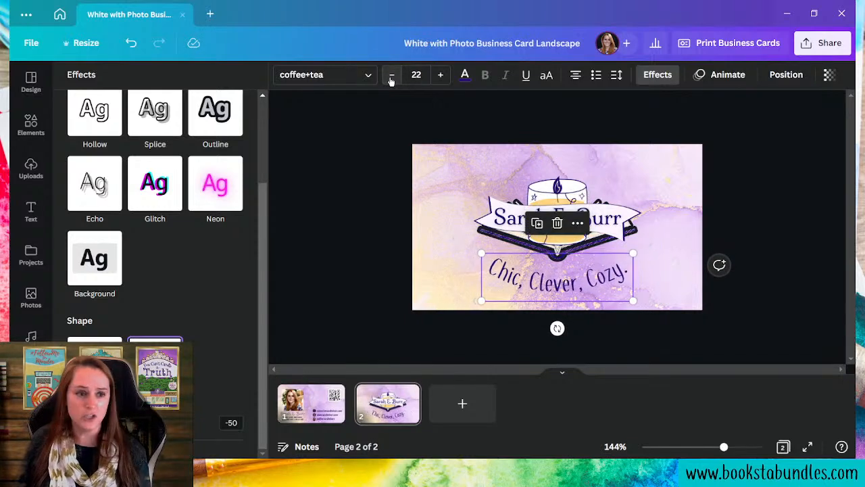
click(323, 400)
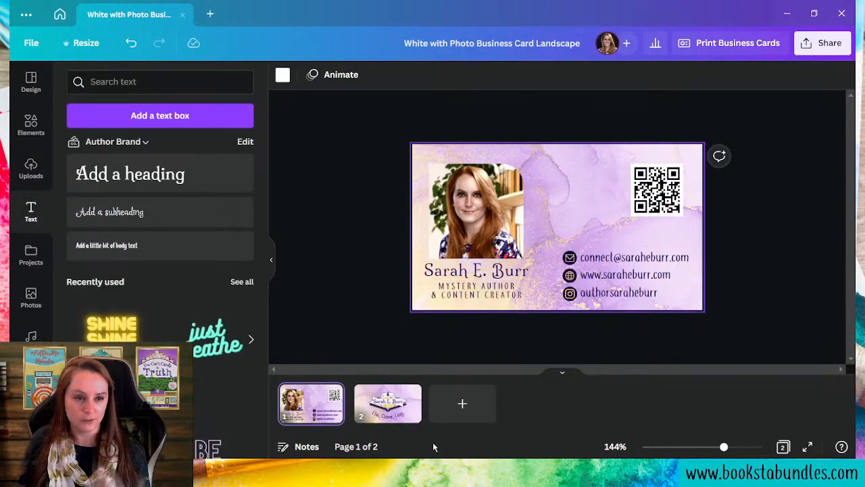
click(408, 418)
click(554, 300)
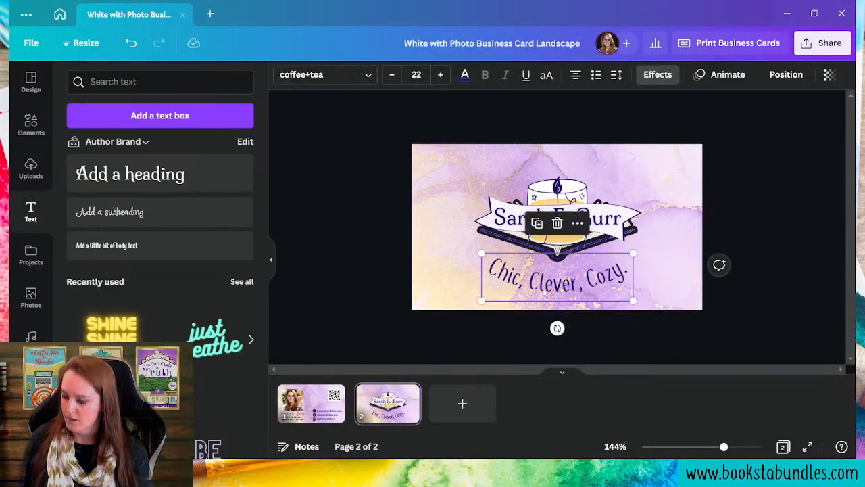
drag(534, 296, 536, 294)
click(629, 244)
click(591, 291)
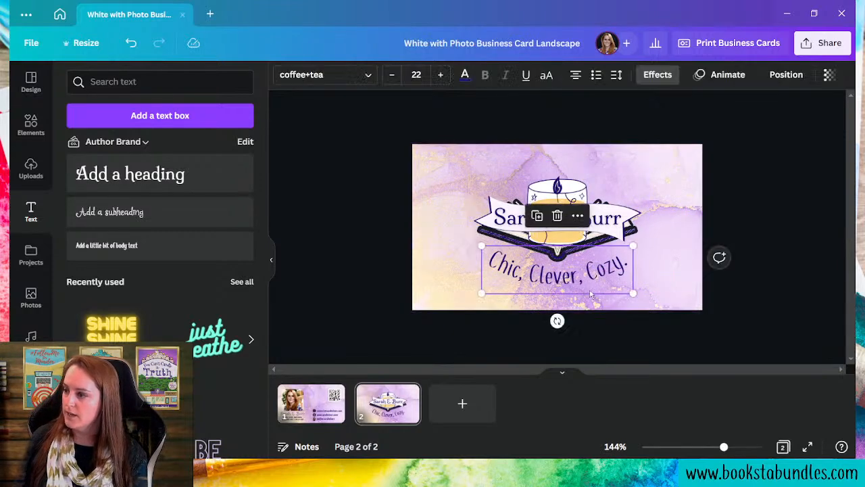
- Flatten the tagline's curve slightly to about -38
click(659, 75)
scroll(155, 216, down, 3)
drag(113, 440, 123, 440)
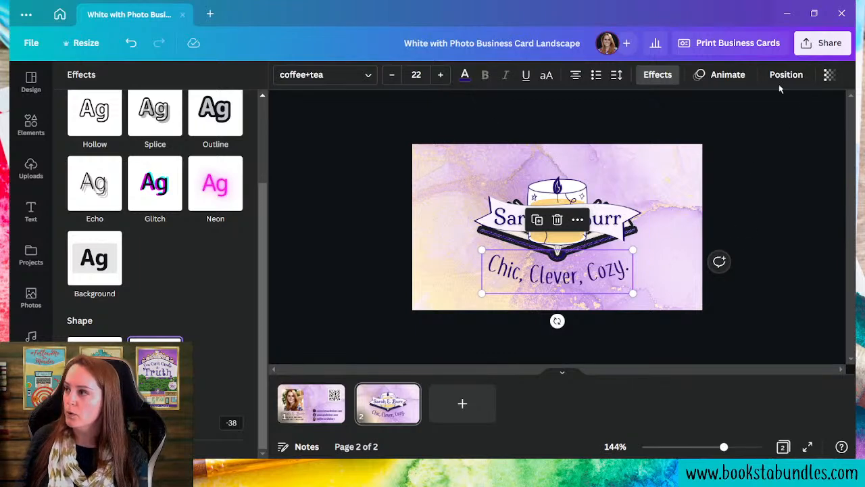
- Give the tagline a dark purple Splice effect with no offset and thickness 26
click(672, 79)
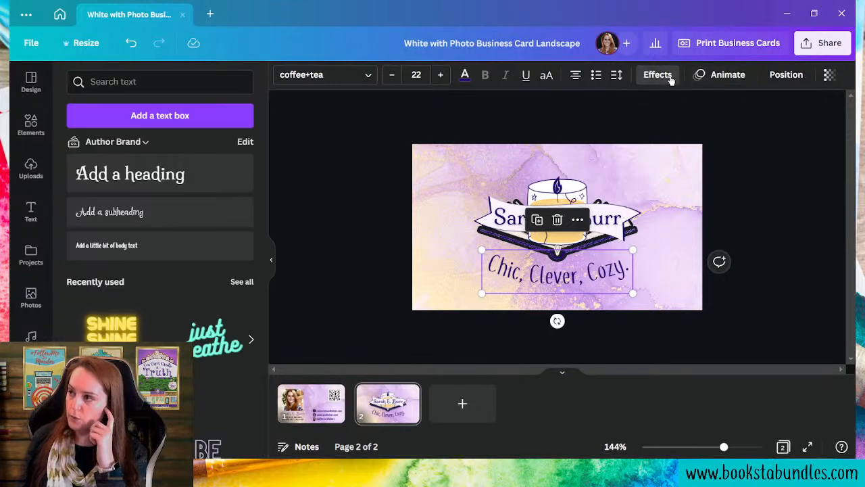
click(657, 74)
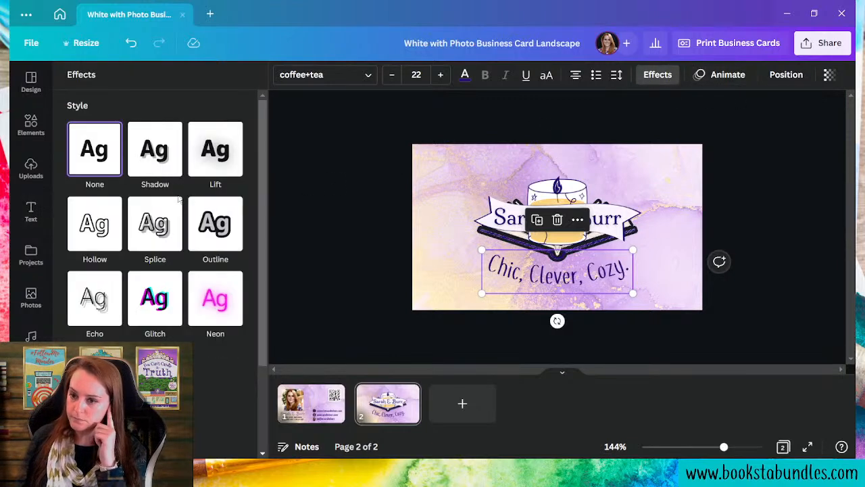
click(158, 220)
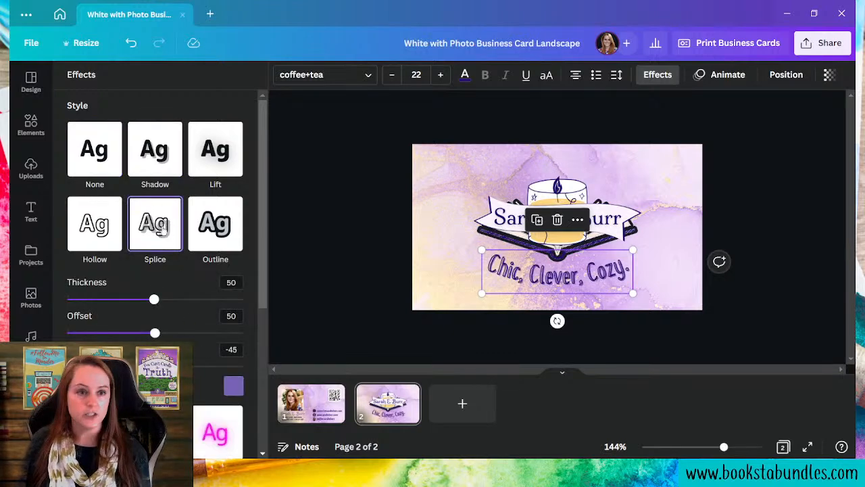
drag(155, 333, 67, 333)
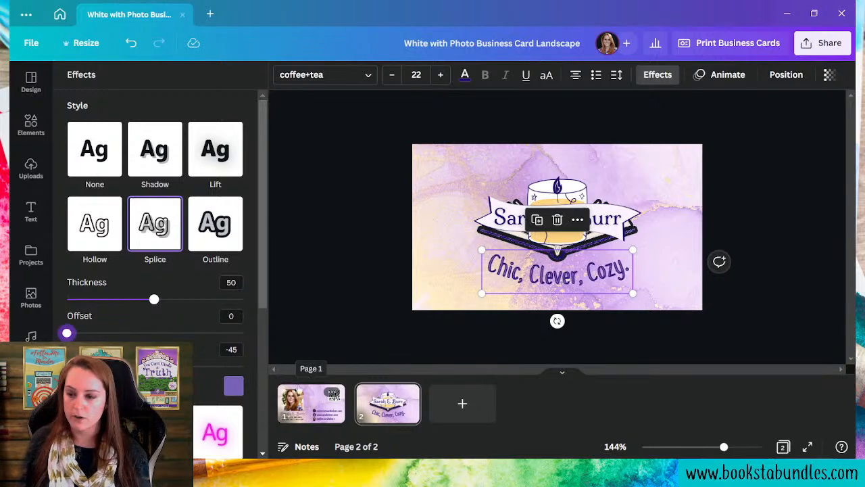
click(233, 385)
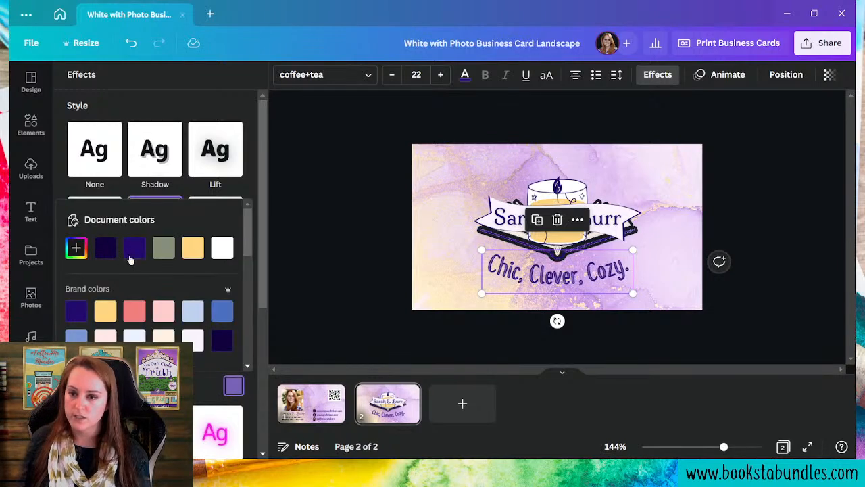
click(133, 249)
click(193, 393)
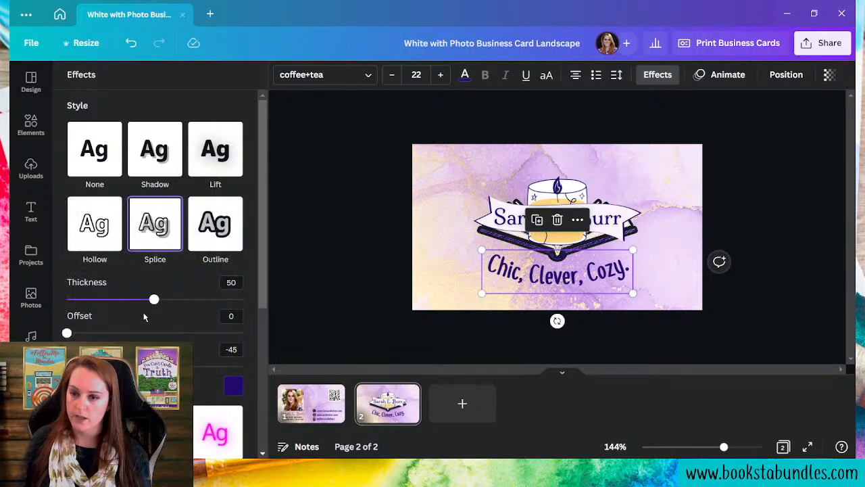
drag(155, 301, 112, 292)
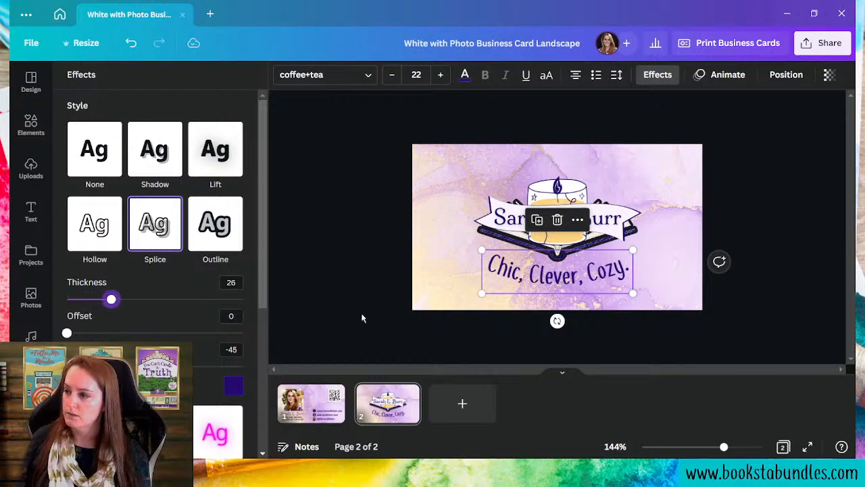
- Nudge the tagline into neat alignment under the logo banner
click(547, 257)
click(571, 291)
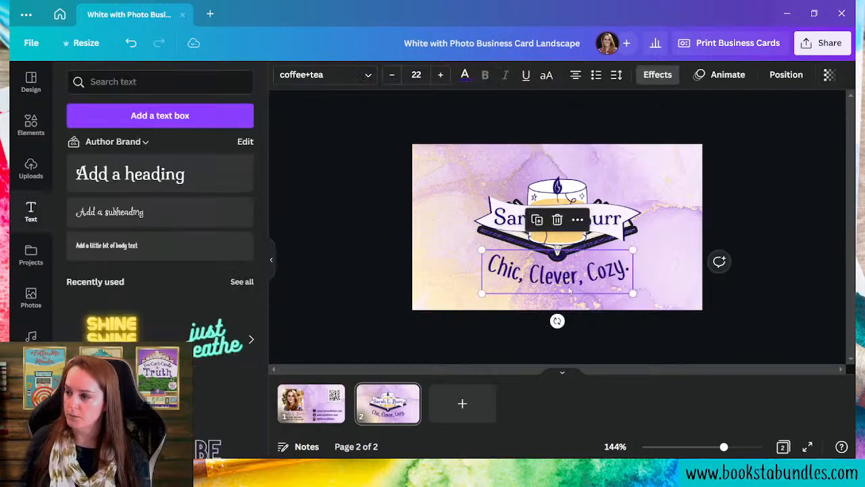
drag(570, 289, 603, 297)
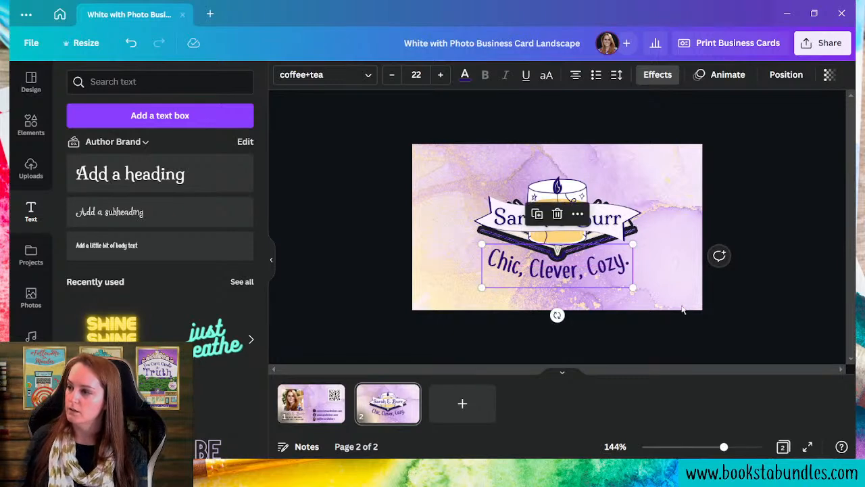
click(642, 305)
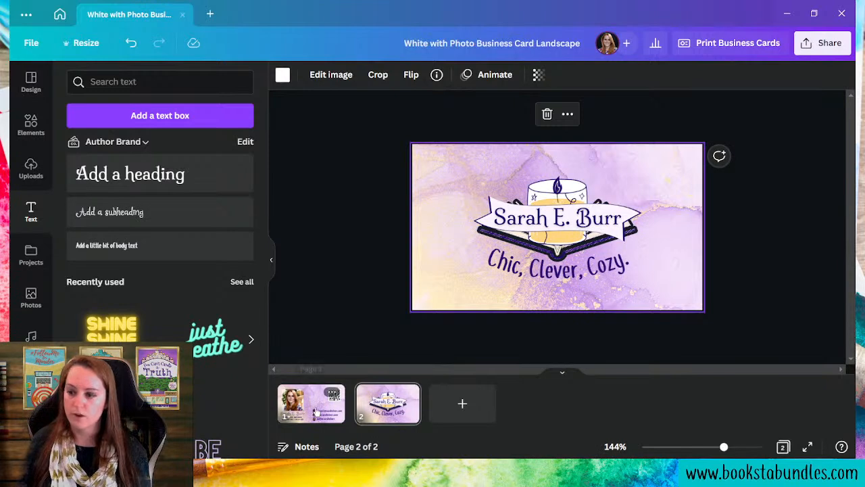
- Review Print Business Cards options: page 1 front, page 2 back, 50 matte premium cards for $15
click(317, 408)
click(716, 349)
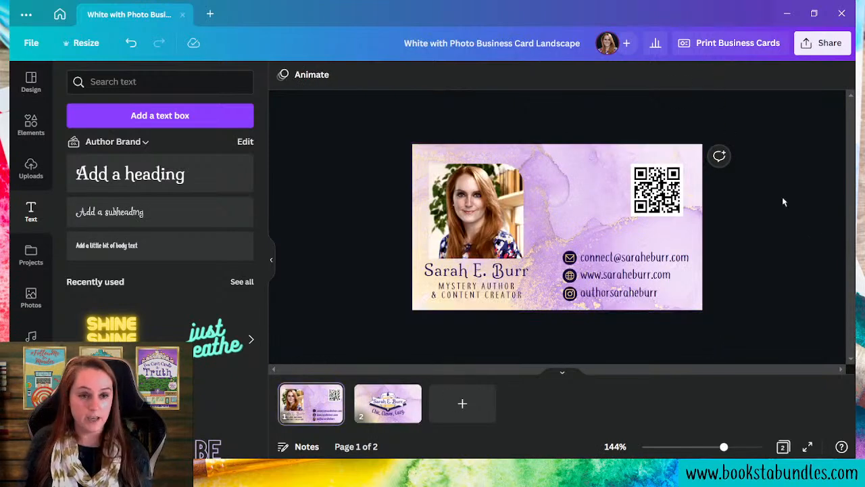
click(723, 45)
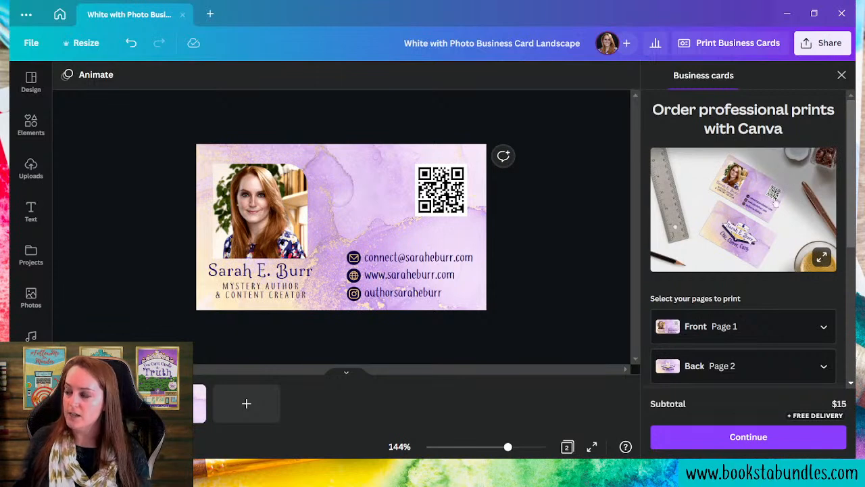
scroll(743, 220, down, 4)
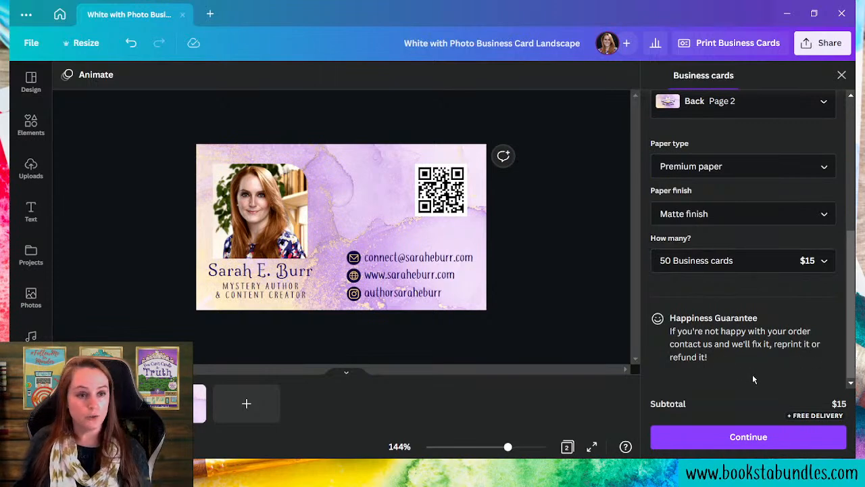
scroll(753, 374, up, 4)
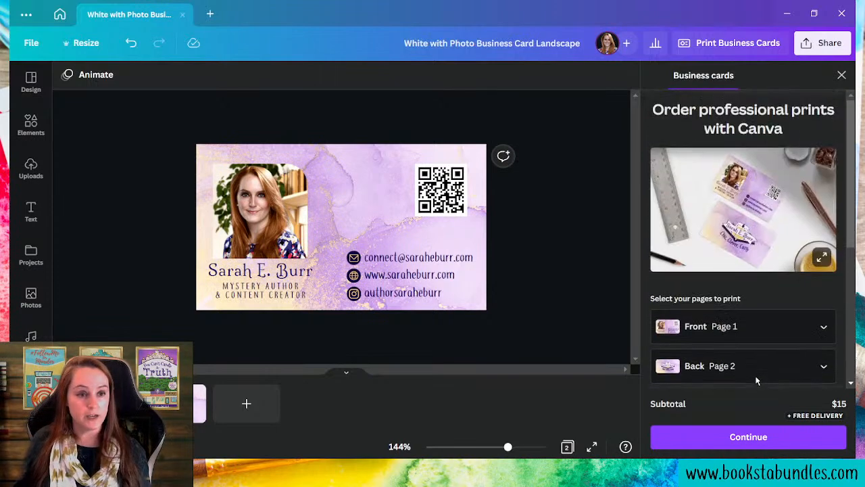
click(821, 42)
- Set the download file type to PDF Print for all 2 pages and view the colour profiles
click(708, 331)
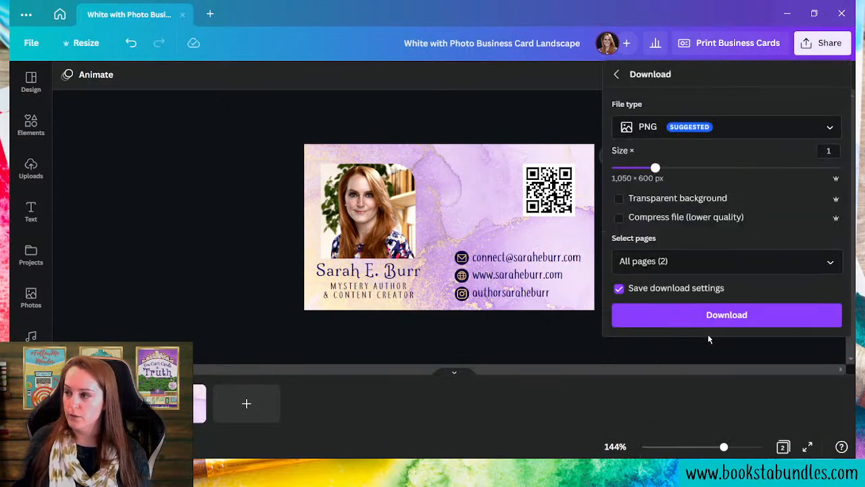
click(702, 135)
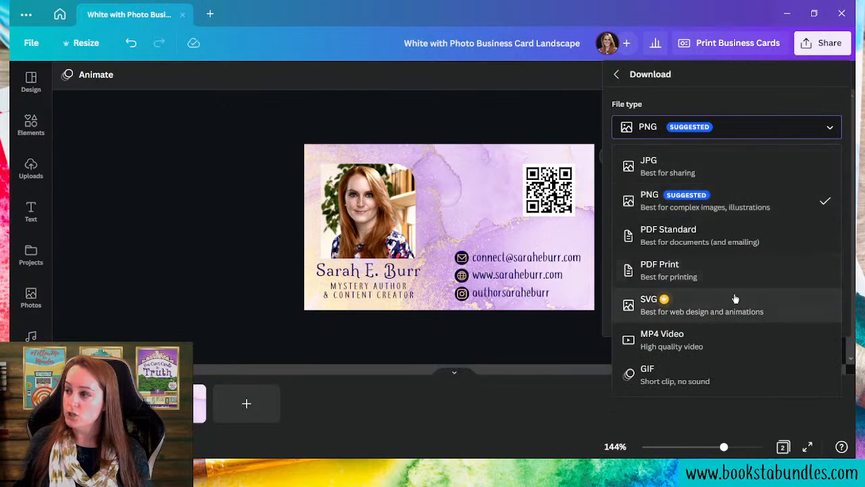
click(701, 284)
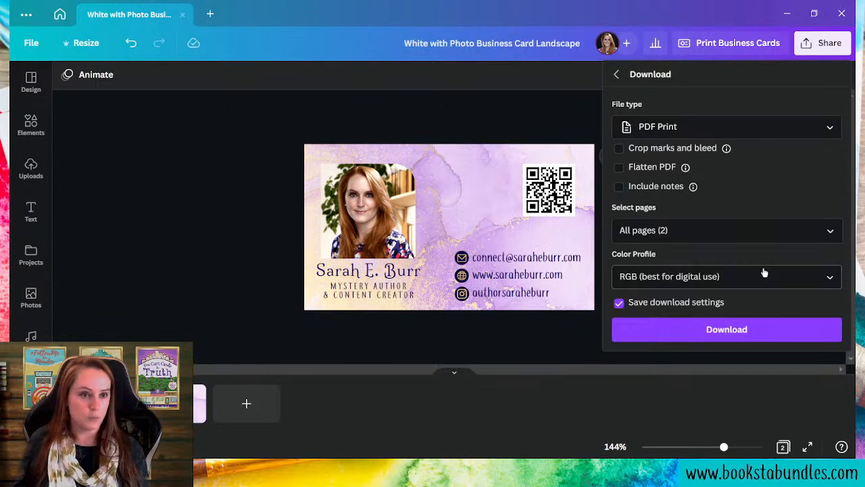
click(667, 276)
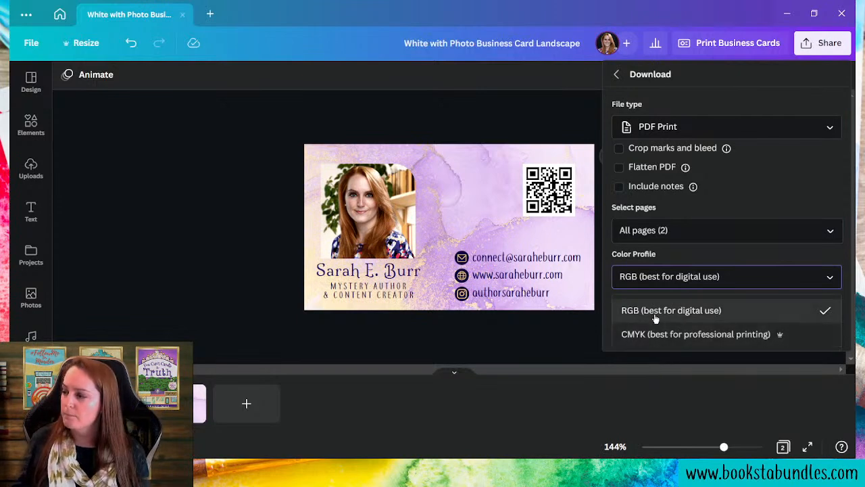
- Choose the CMYK colour profile and close the Download panel
click(672, 342)
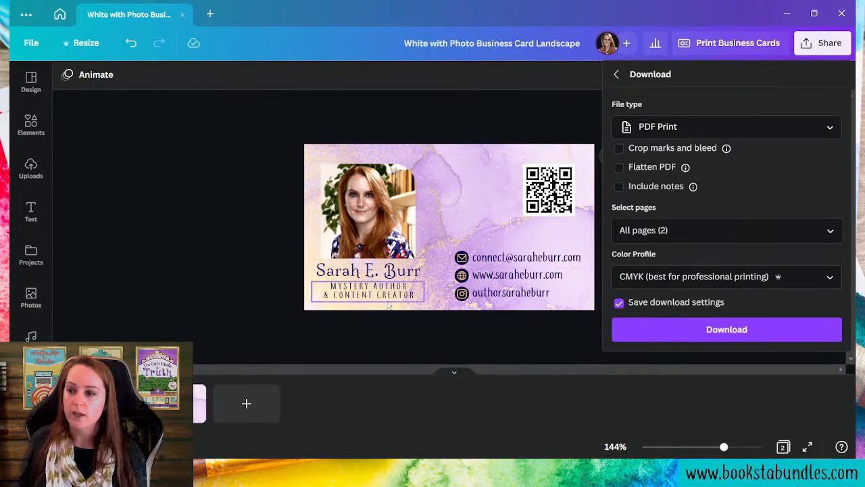
click(416, 364)
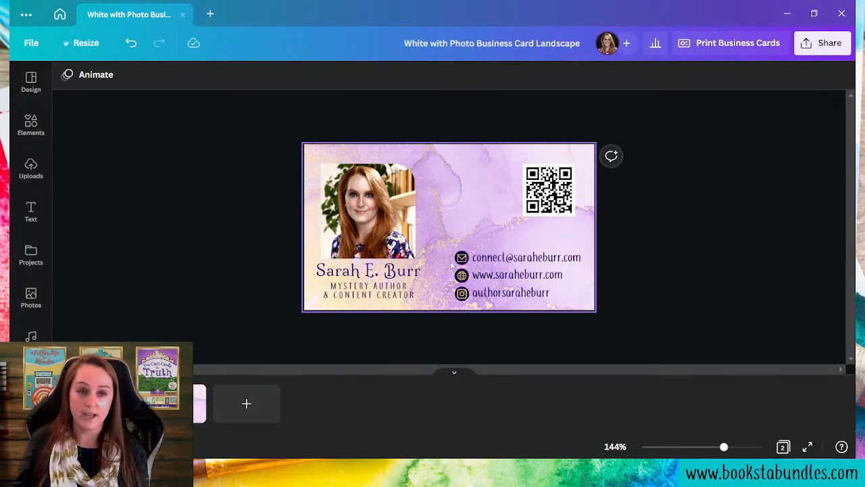
click(809, 44)
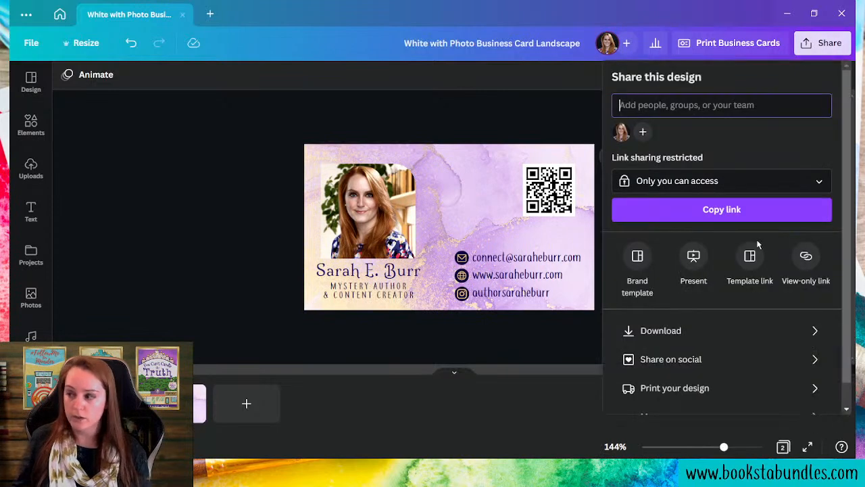
click(707, 330)
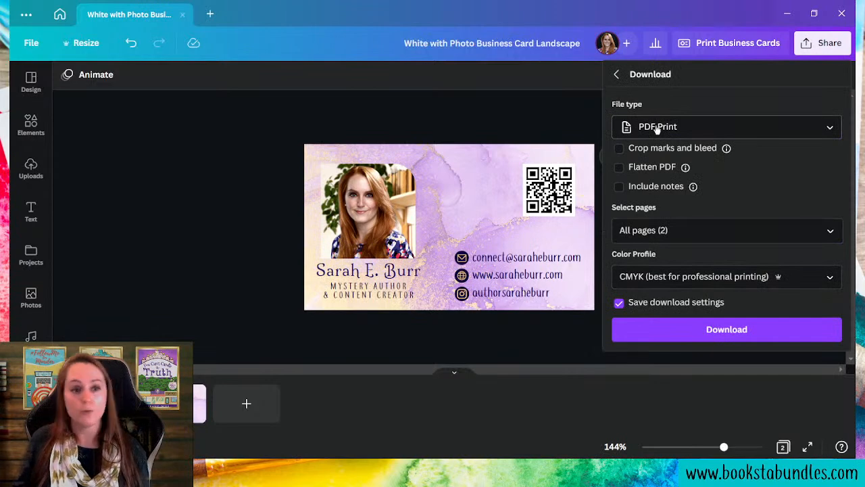
click(220, 164)
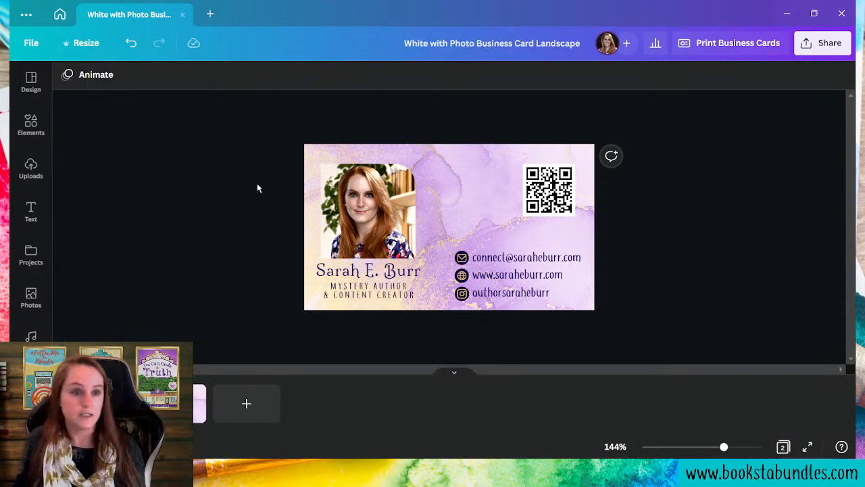
- Clear the business card search and open the #TagMe for Murder bookmark from Recent designs
click(60, 15)
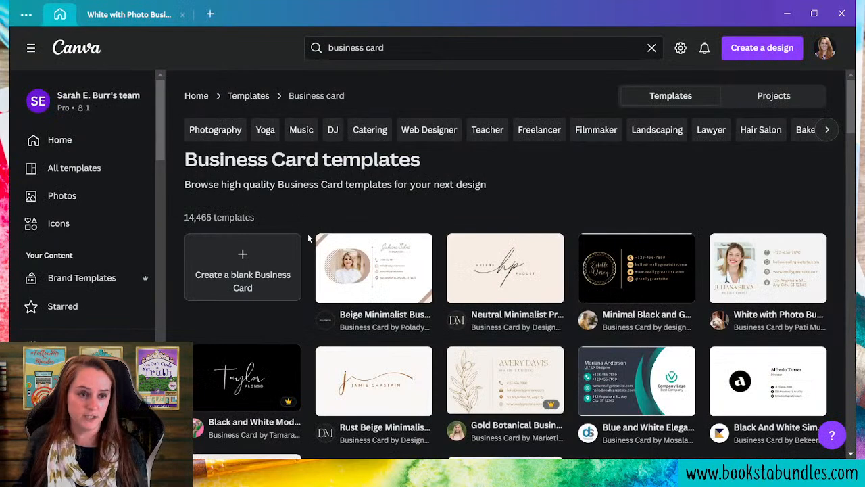
click(129, 14)
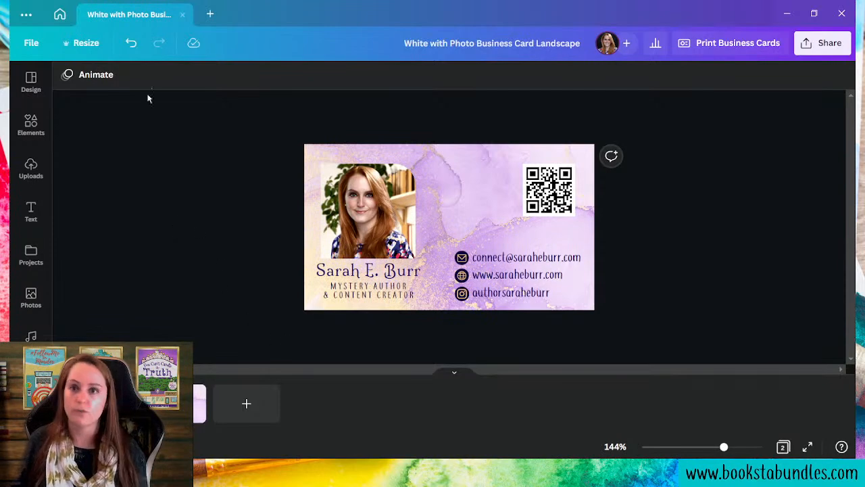
click(58, 15)
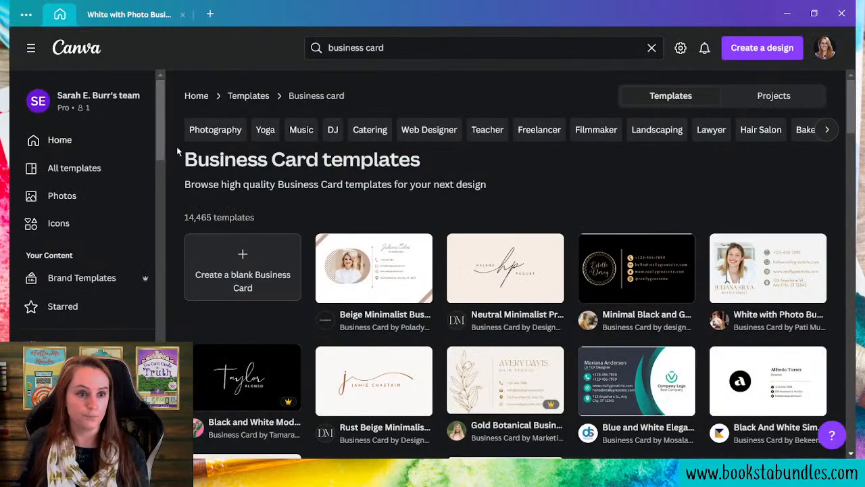
double_click(475, 49)
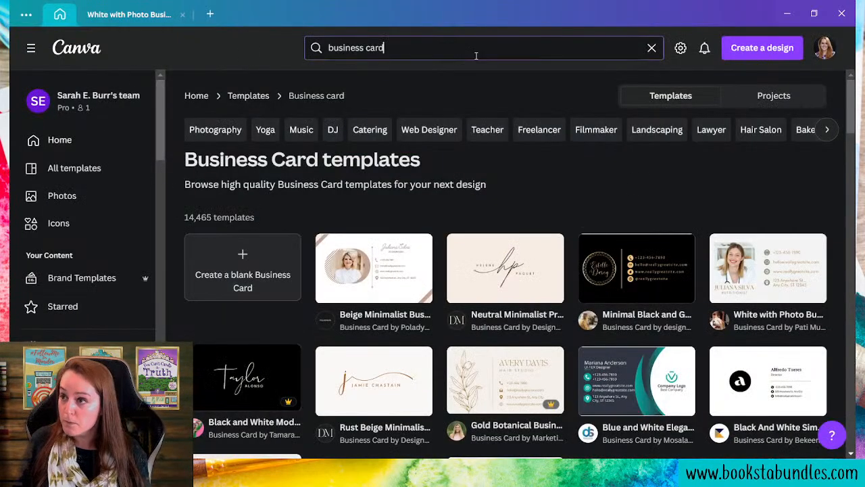
click(653, 48)
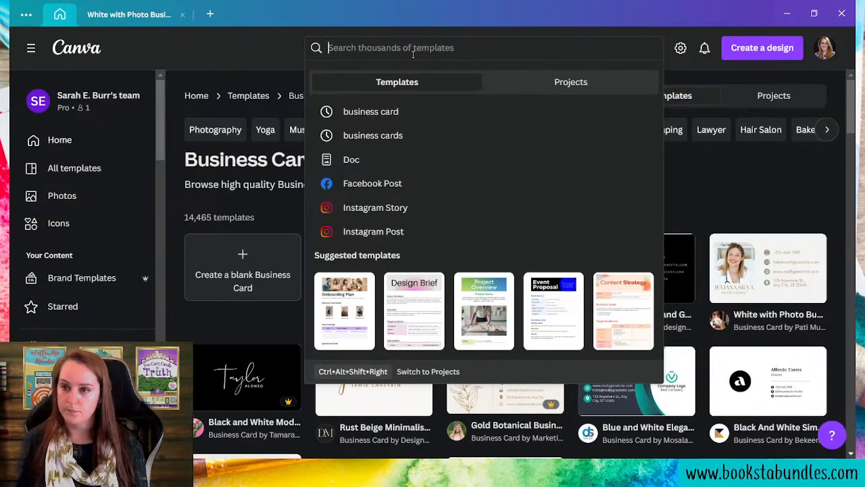
click(68, 142)
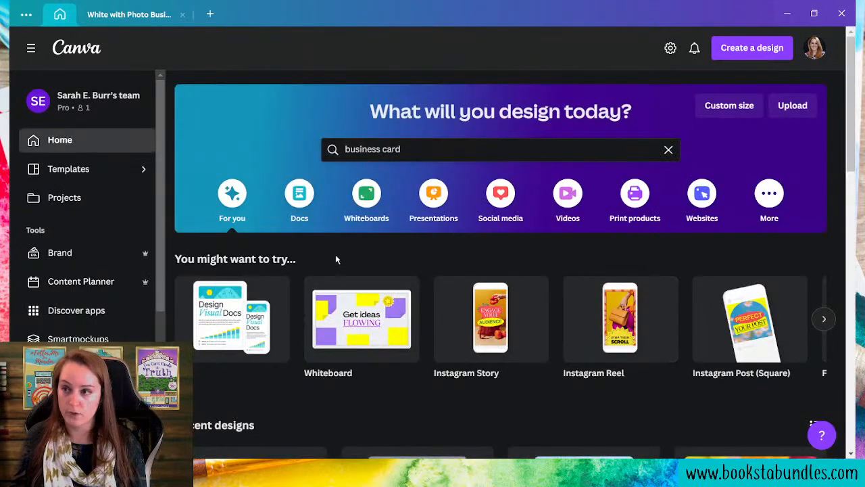
scroll(317, 261, down, 4)
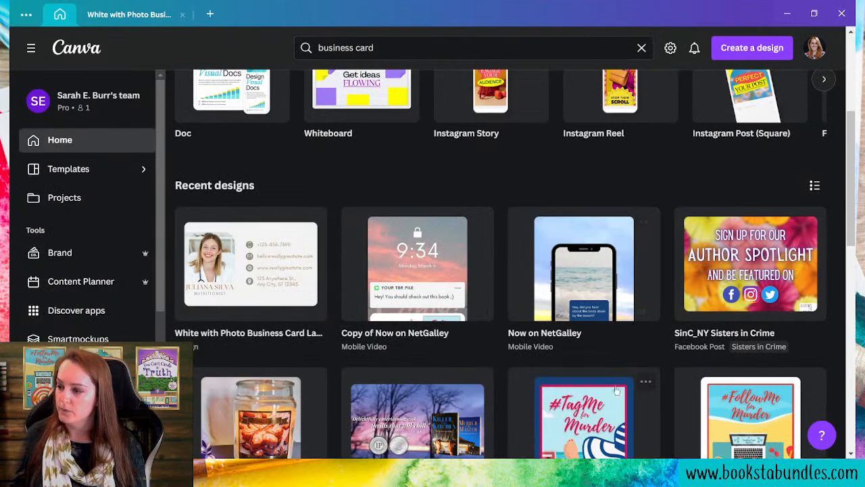
click(651, 414)
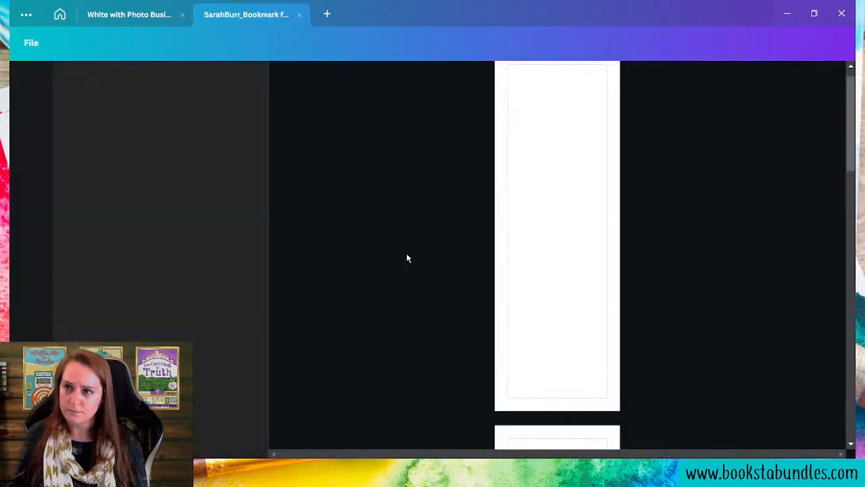
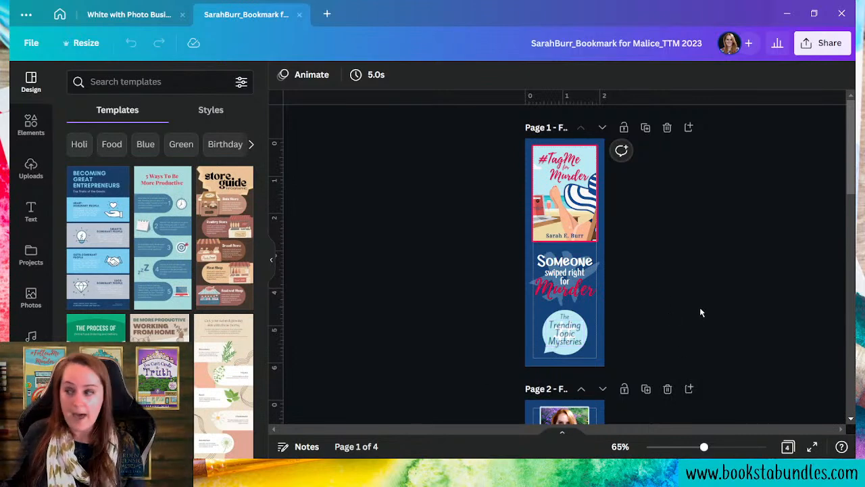
- Scroll through the bookmark pages down to page 3, the 'Too Much to Candle' cover
scroll(700, 313, down, 5)
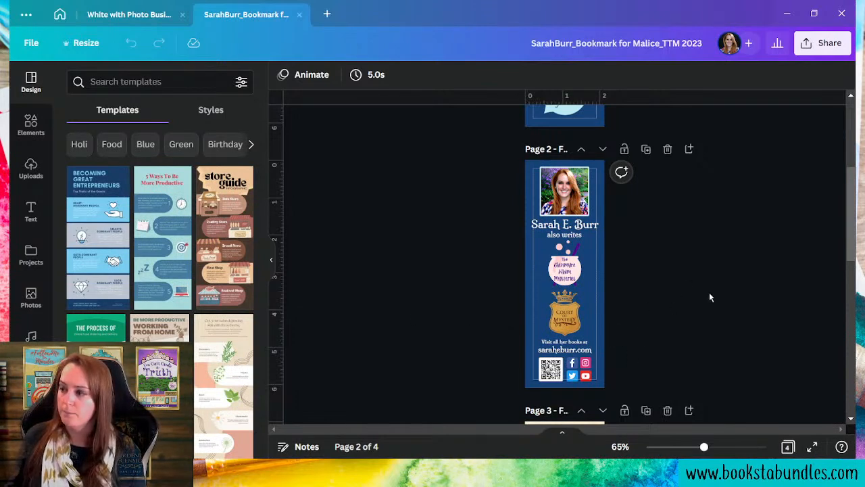
scroll(749, 345, up, 4)
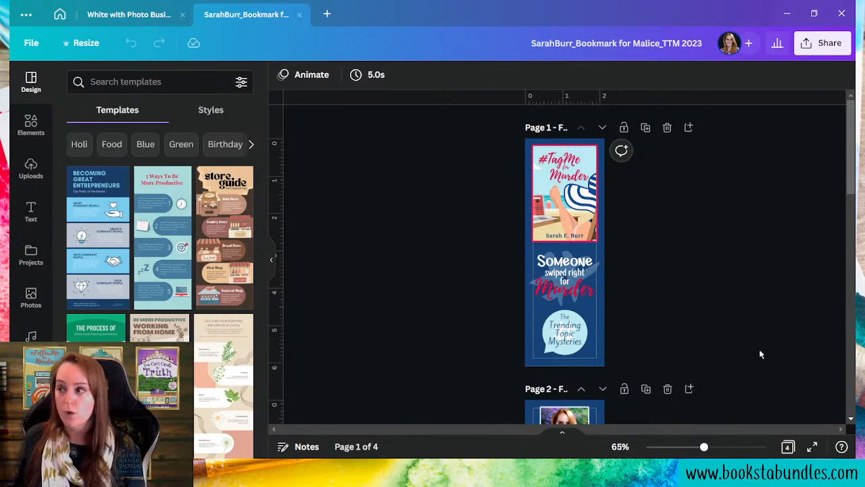
scroll(794, 348, down, 7)
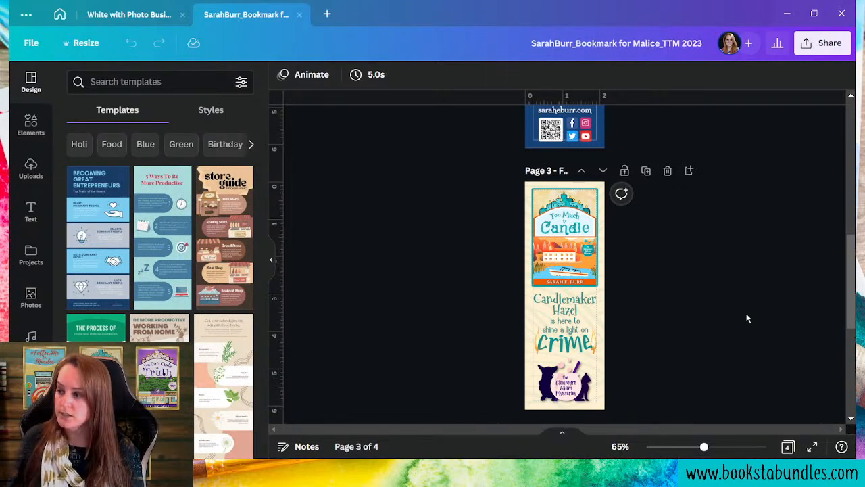
scroll(747, 318, up, 10)
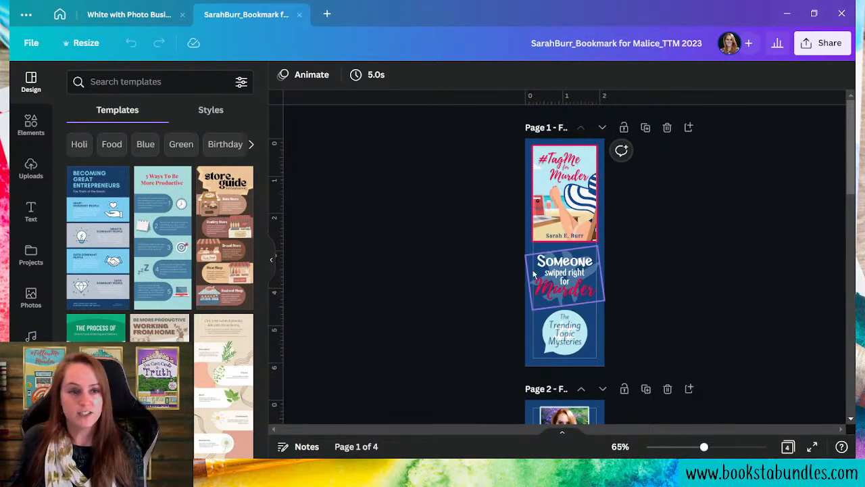
scroll(664, 272, down, 14)
scroll(667, 267, up, 5)
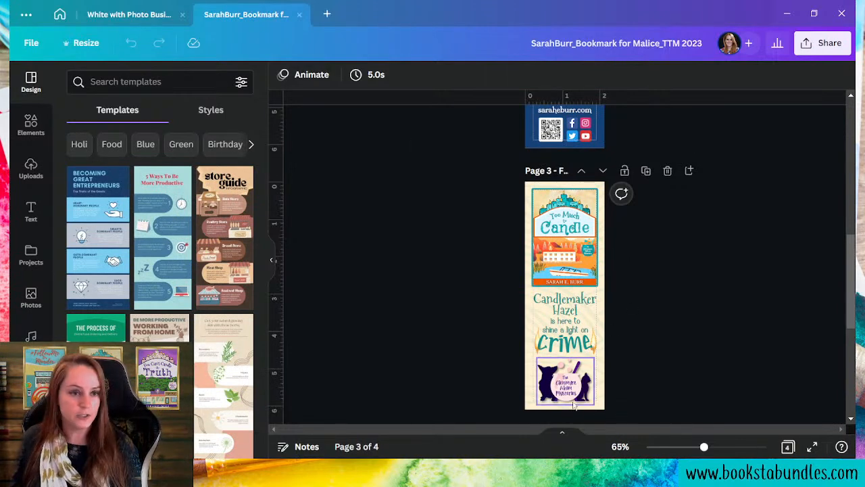
scroll(676, 246, down, 5)
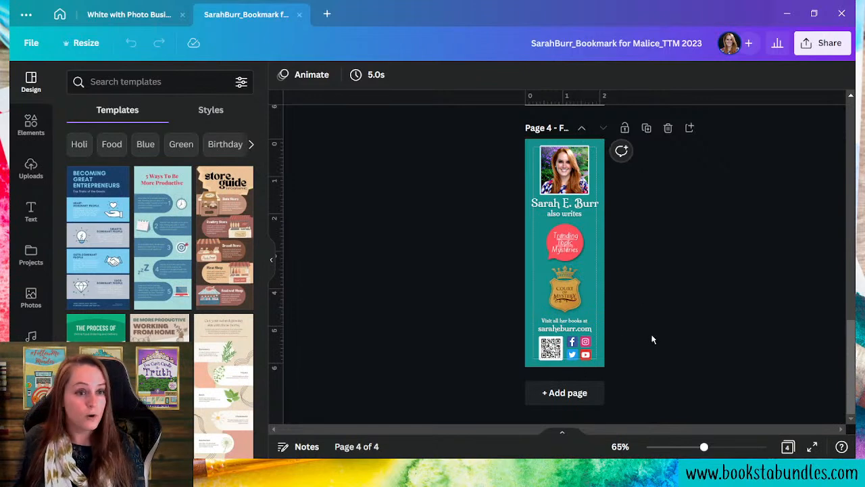
scroll(625, 292, up, 4)
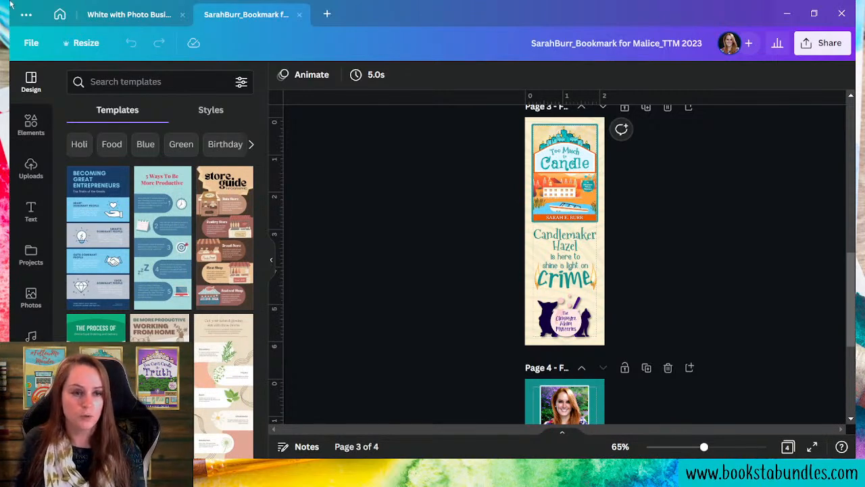
- Return to the Canva home page and search templates for 'bookmark'
click(60, 14)
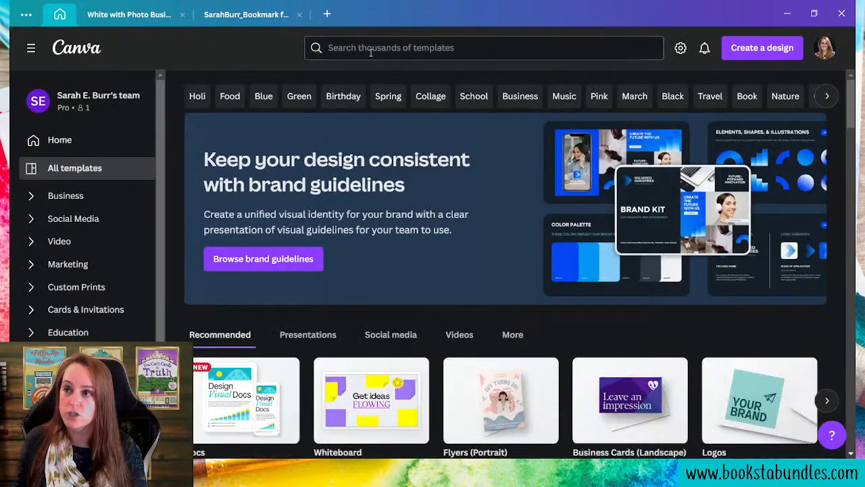
click(378, 52)
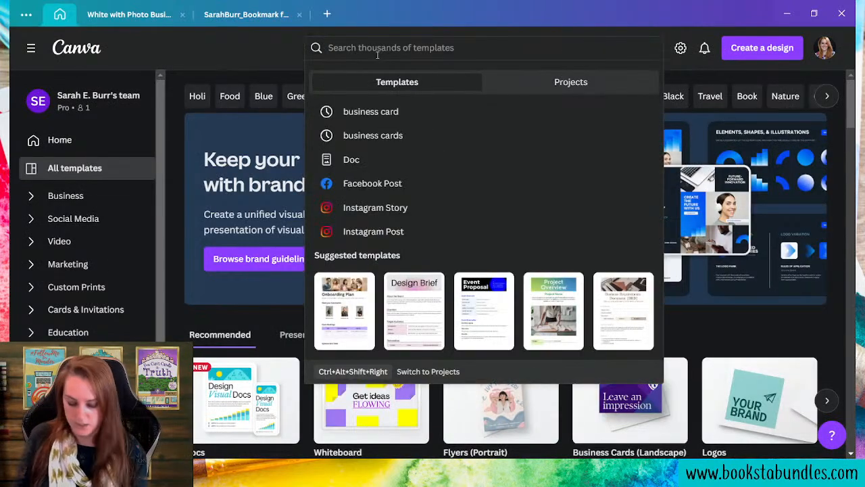
text(bookmark)
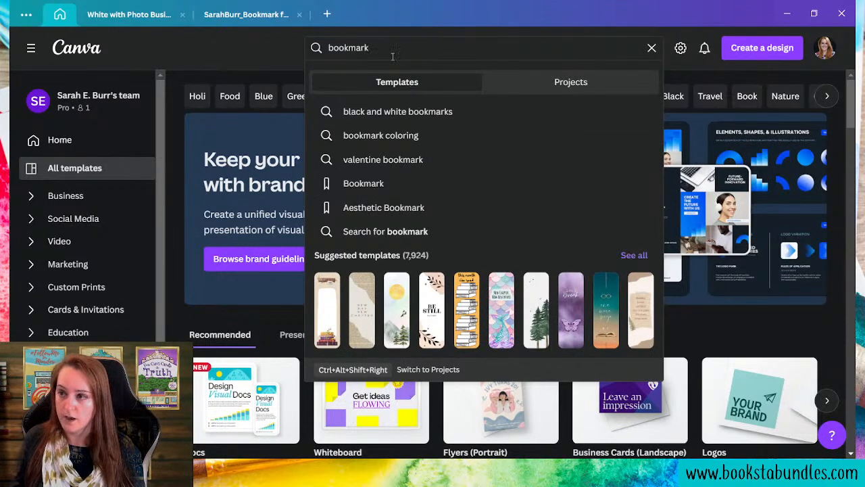
key(Return)
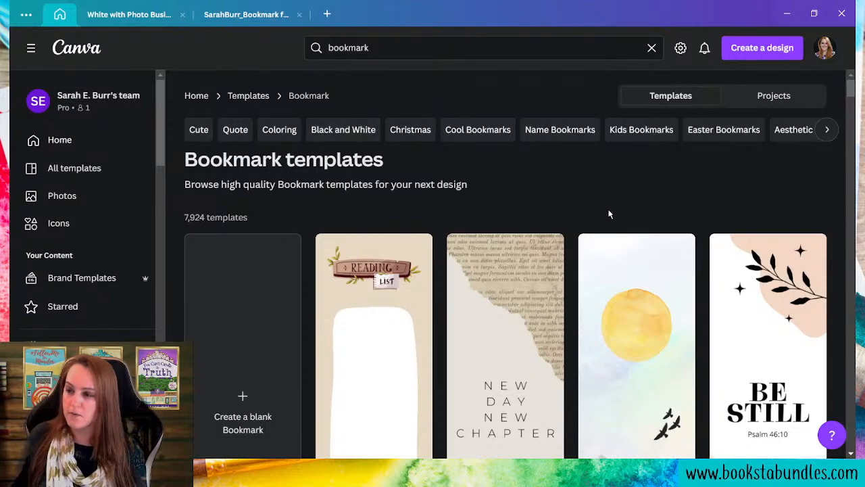
- Browse the bookmark results and preview the pink-violet 'New Chapter New Adventure' template
scroll(609, 212, down, 4)
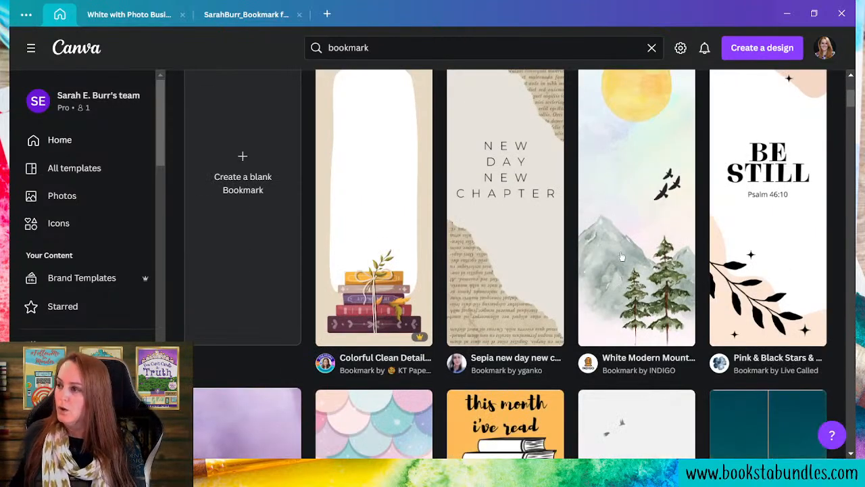
scroll(620, 220, down, 4)
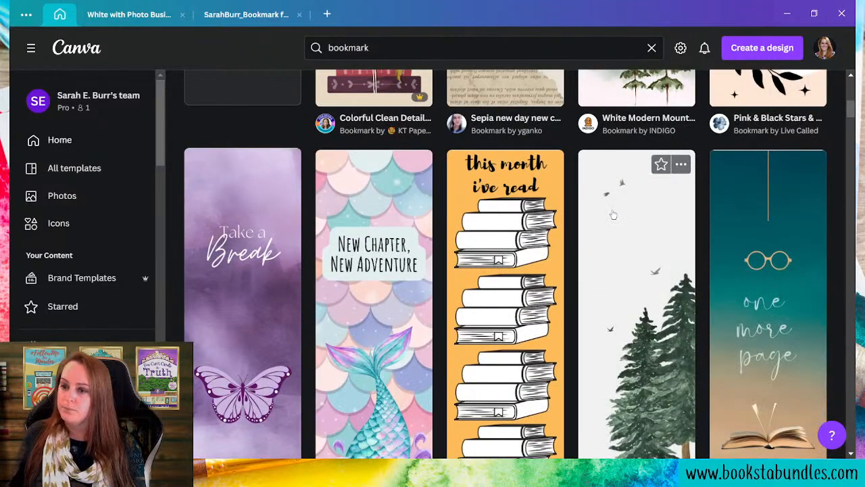
scroll(613, 215, down, 8)
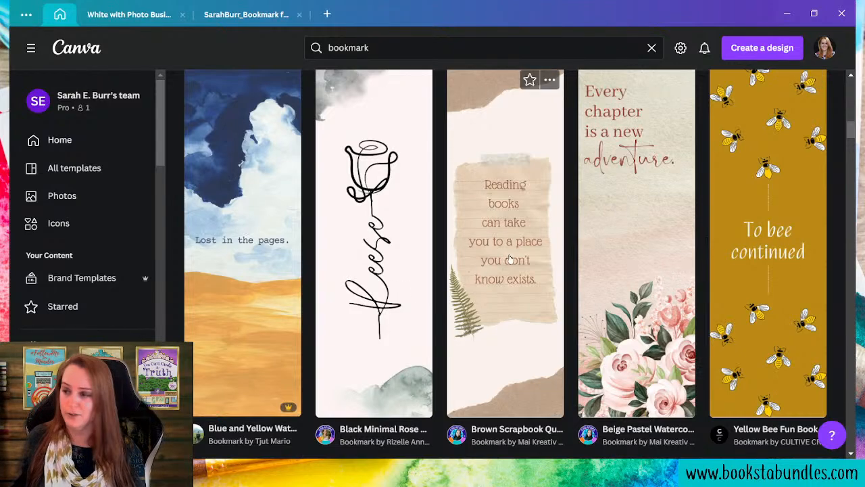
scroll(537, 270, down, 4)
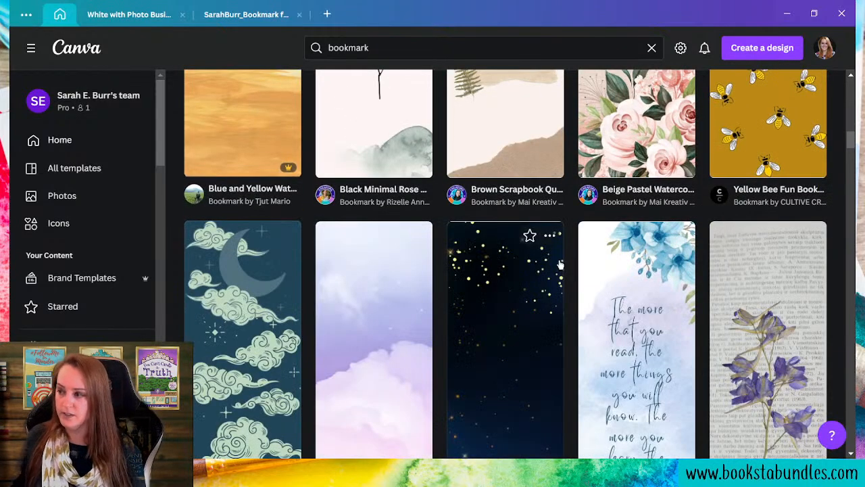
scroll(561, 265, down, 3)
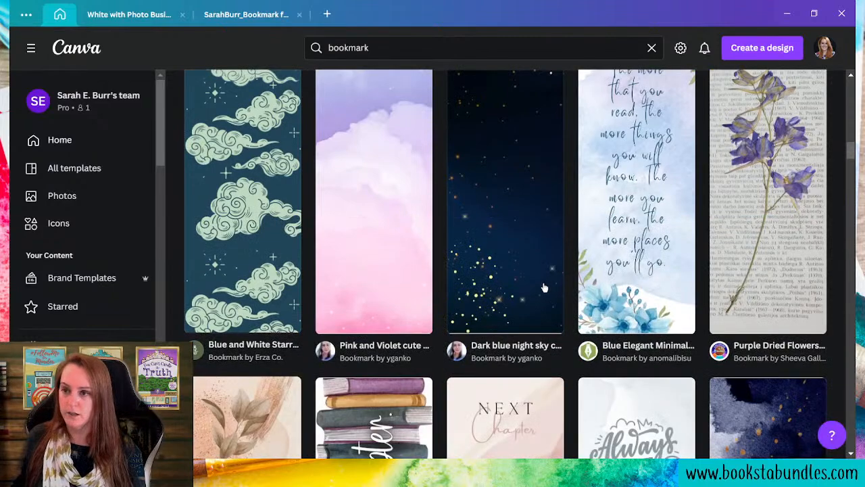
scroll(545, 288, down, 4)
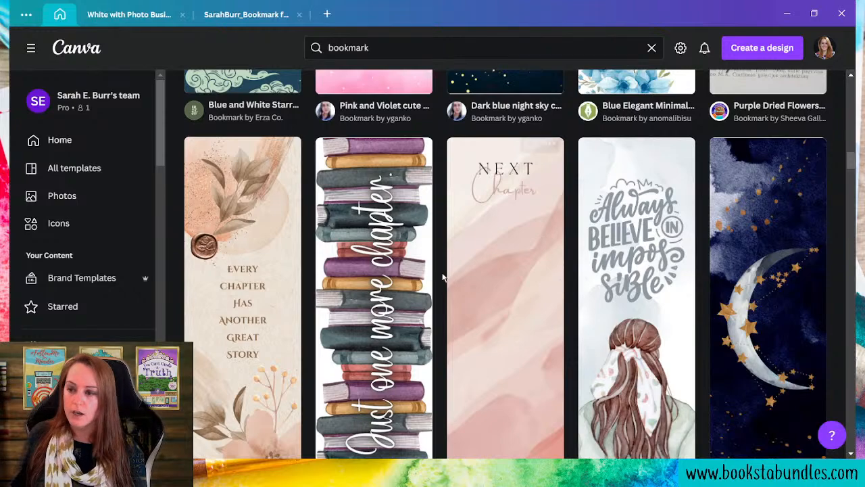
scroll(487, 248, down, 4)
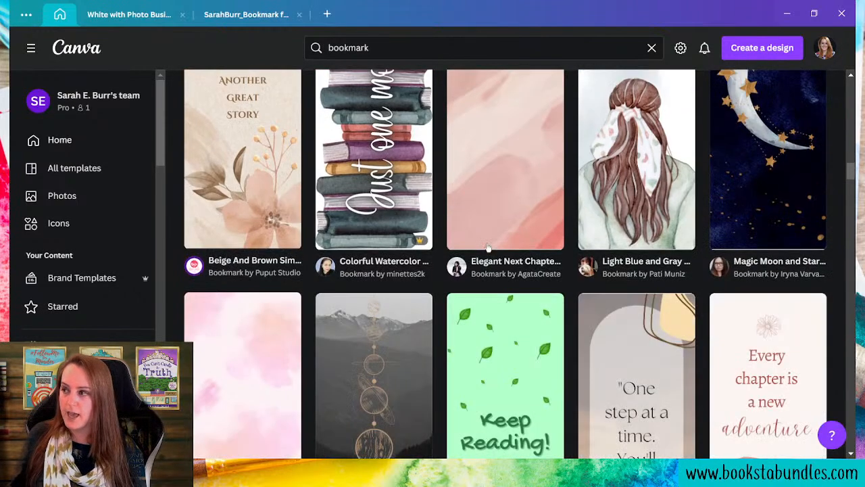
scroll(551, 240, down, 4)
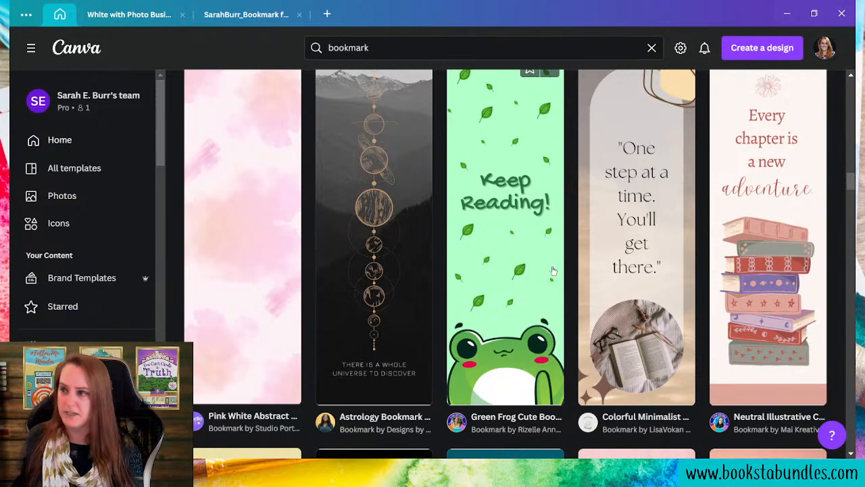
scroll(560, 256, down, 3)
scroll(568, 240, down, 3)
scroll(575, 230, down, 3)
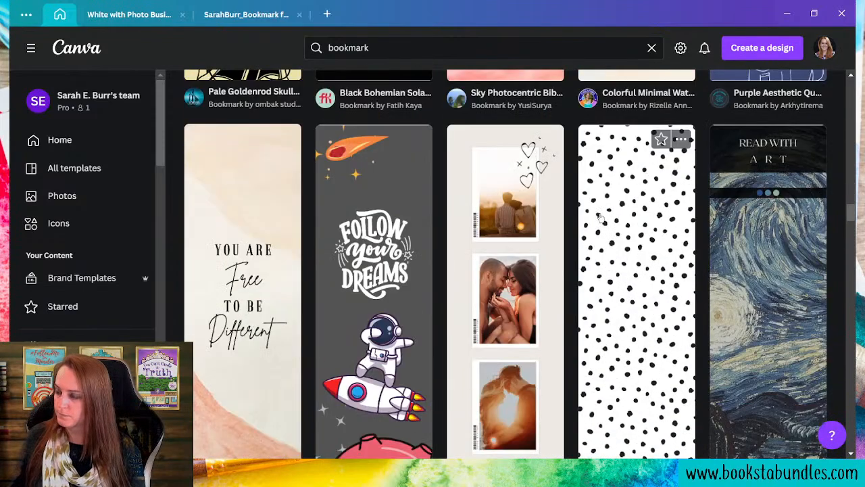
scroll(600, 219, down, 3)
scroll(513, 249, up, 3)
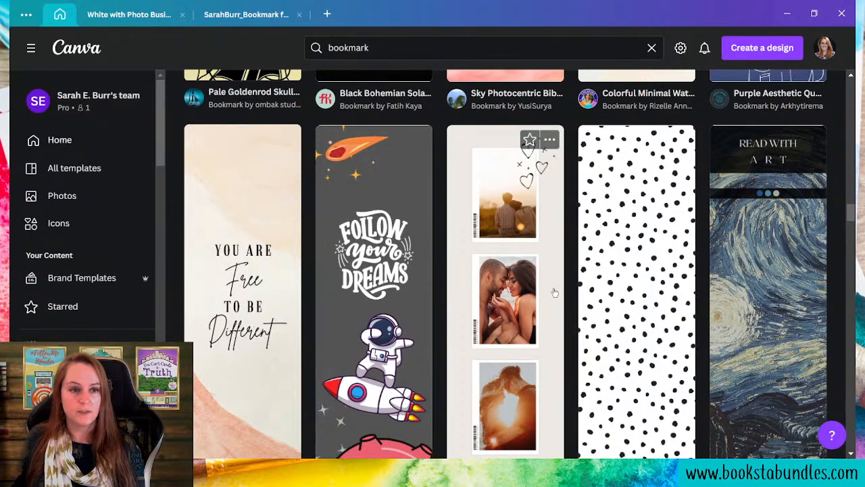
scroll(551, 287, down, 3)
scroll(550, 282, down, 3)
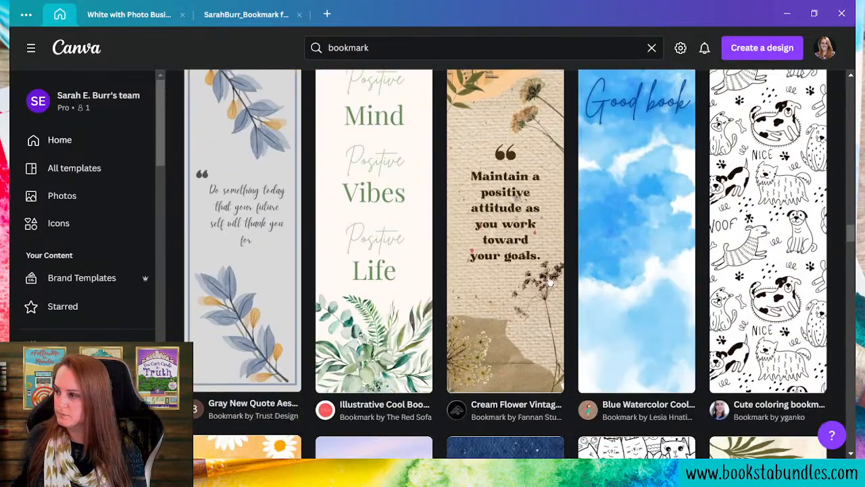
scroll(551, 284, down, 6)
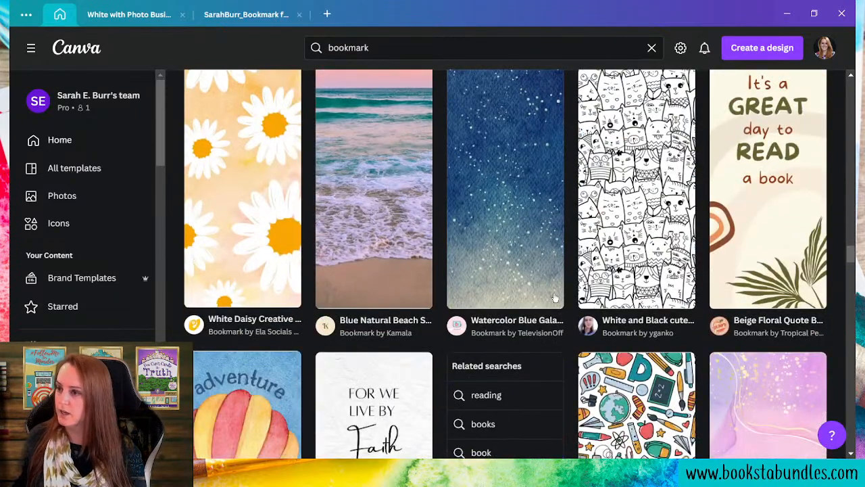
scroll(554, 298, down, 3)
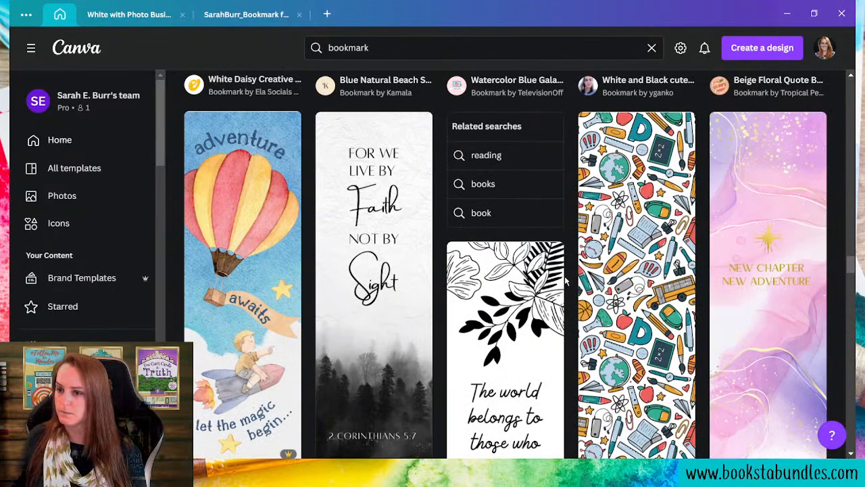
scroll(567, 282, down, 3)
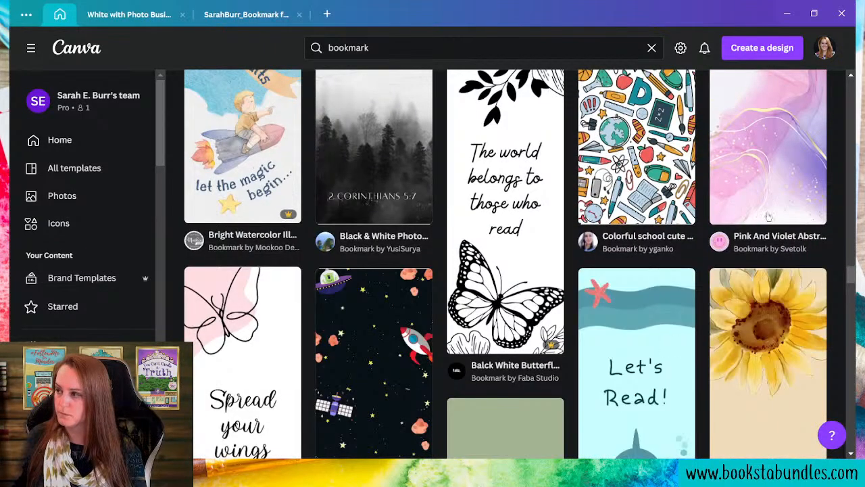
scroll(768, 303, up, 3)
scroll(766, 298, down, 6)
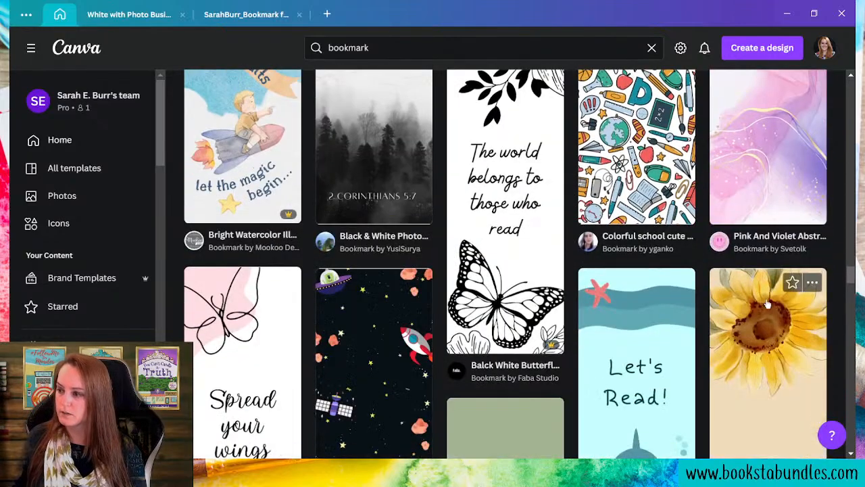
scroll(766, 297, down, 3)
scroll(767, 296, up, 8)
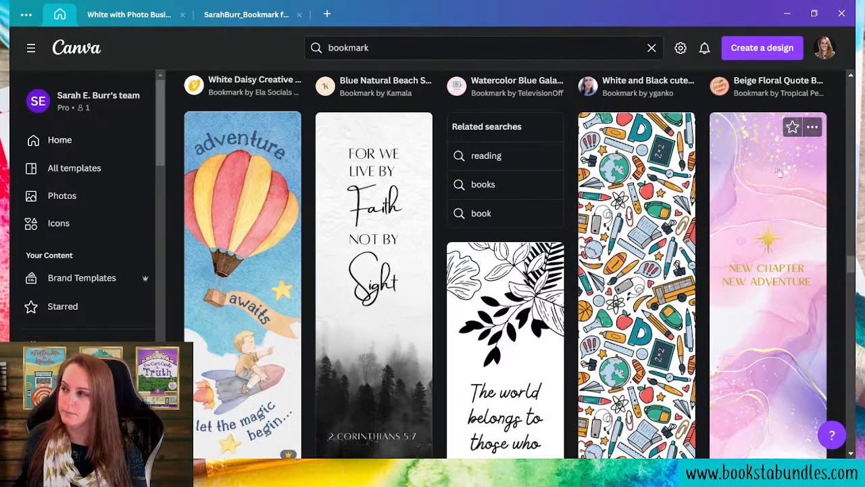
click(754, 209)
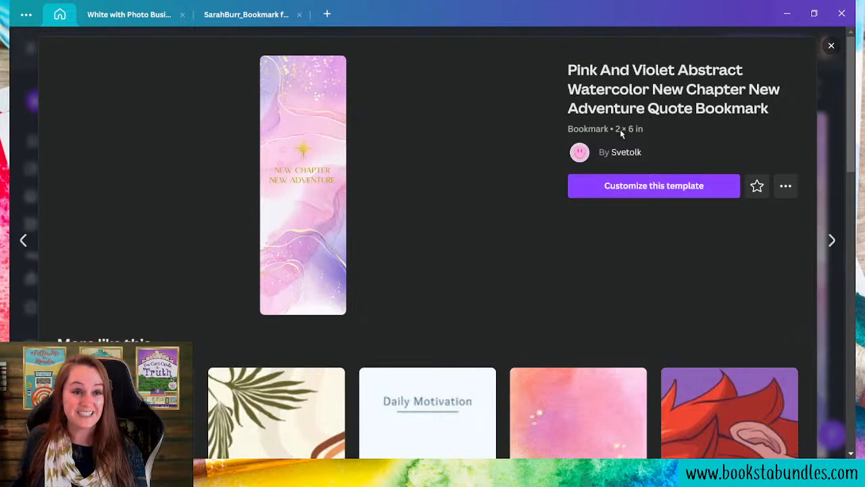
- Choose Customize this template to open the New Chapter New Adventure bookmark in the editor
click(659, 191)
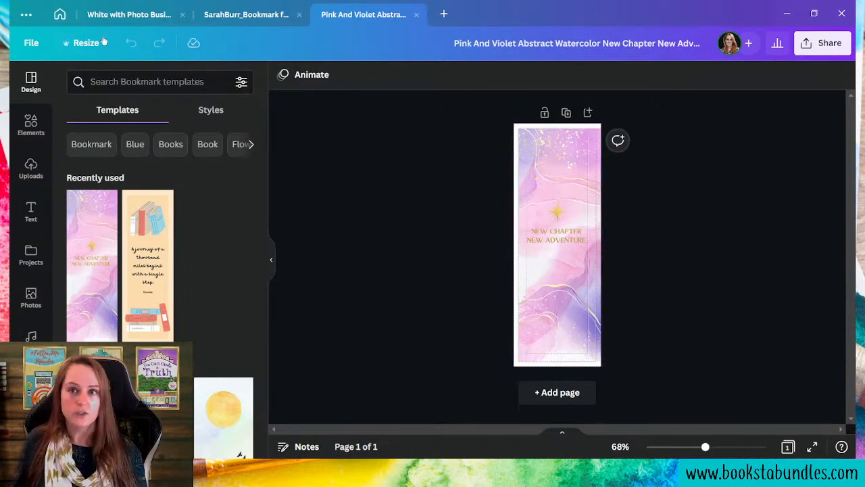
click(31, 43)
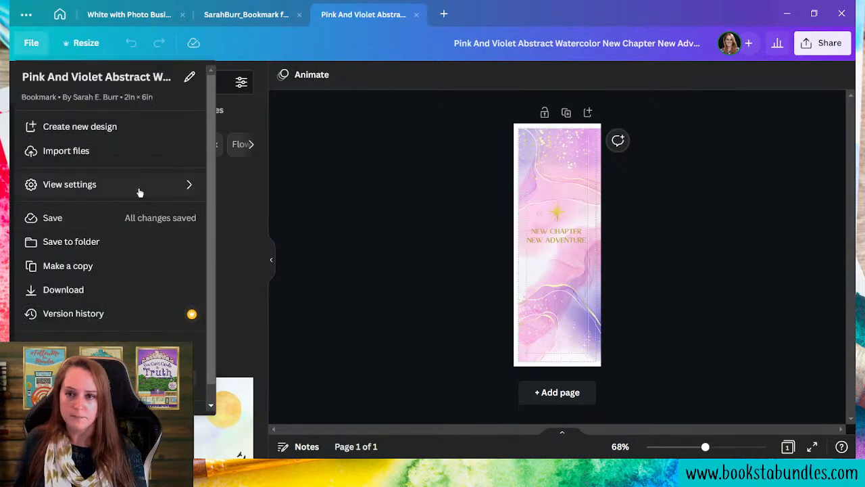
mouse_move(143, 188)
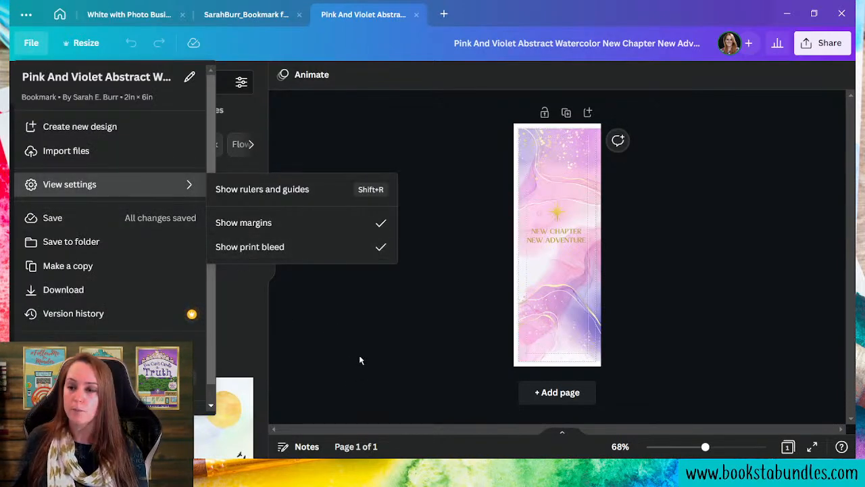
click(340, 346)
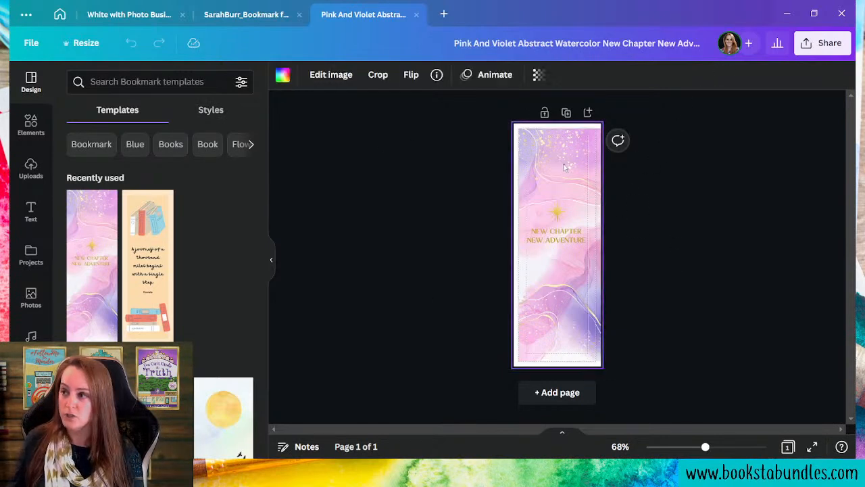
- Crop the watercolor background outward so it extends beyond the page edges
double_click(558, 223)
click(467, 226)
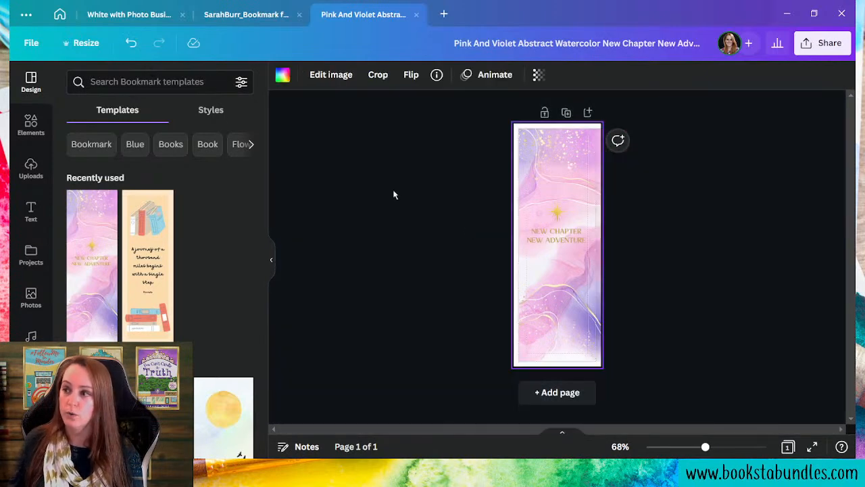
click(31, 42)
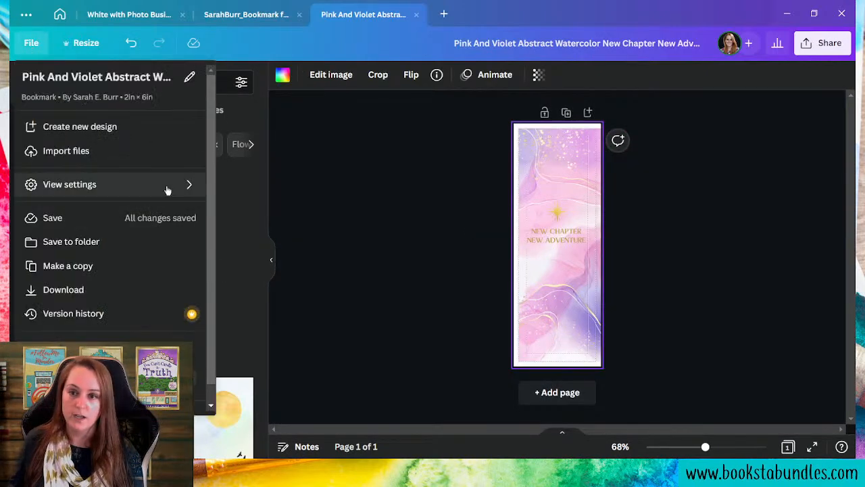
mouse_move(190, 185)
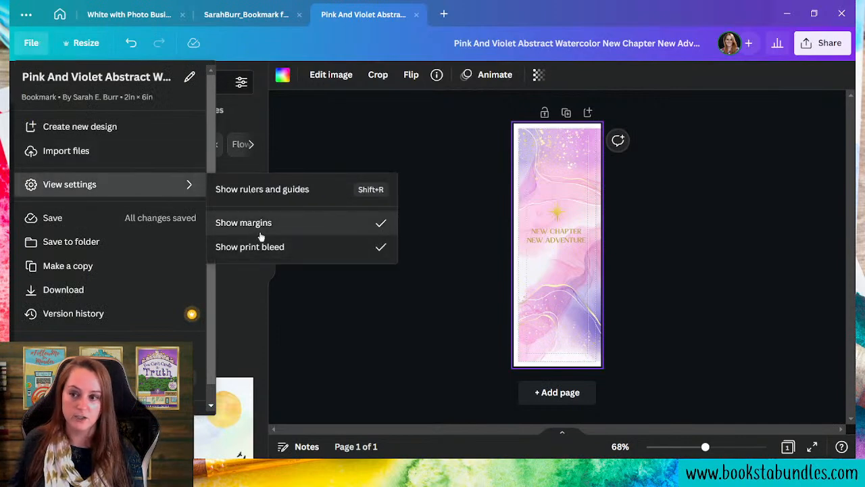
click(357, 398)
double_click(541, 176)
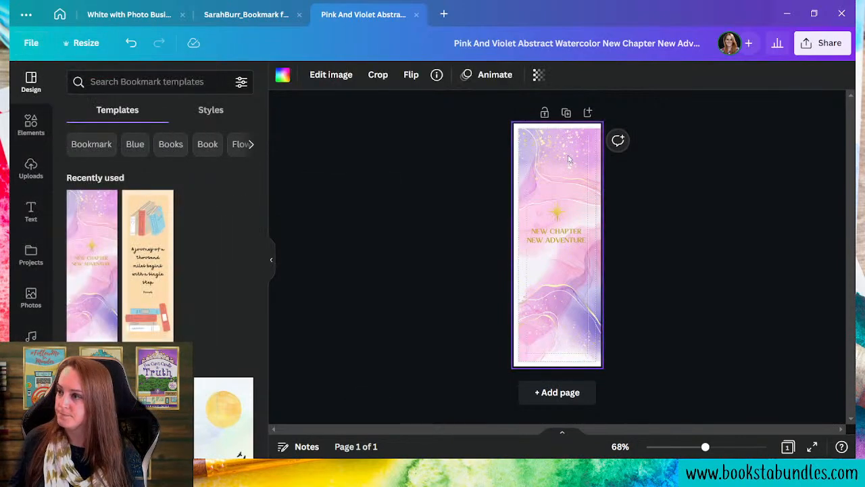
drag(527, 130, 457, 106)
click(707, 304)
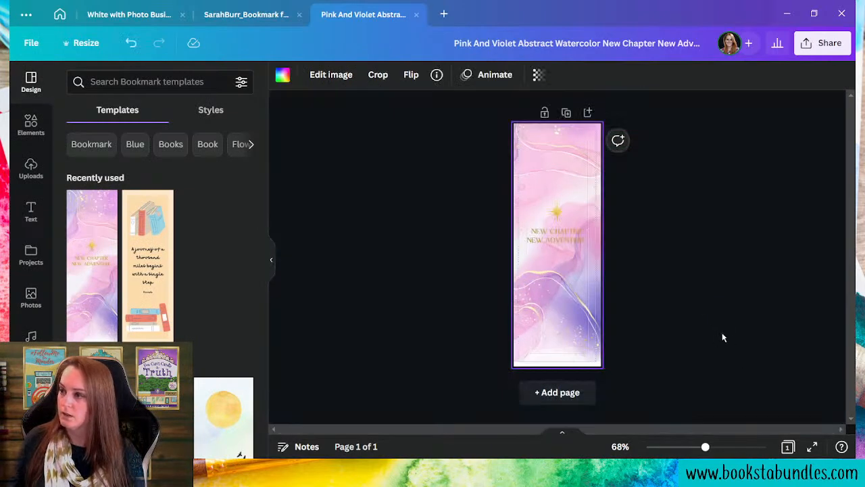
click(722, 338)
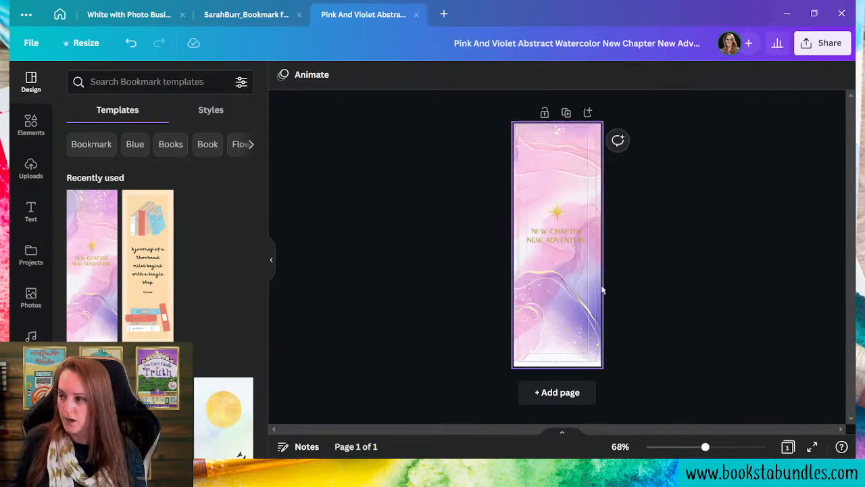
- Delete the star and 'New Chapter New Adventure' text, then duplicate the blank page
drag(440, 192, 634, 280)
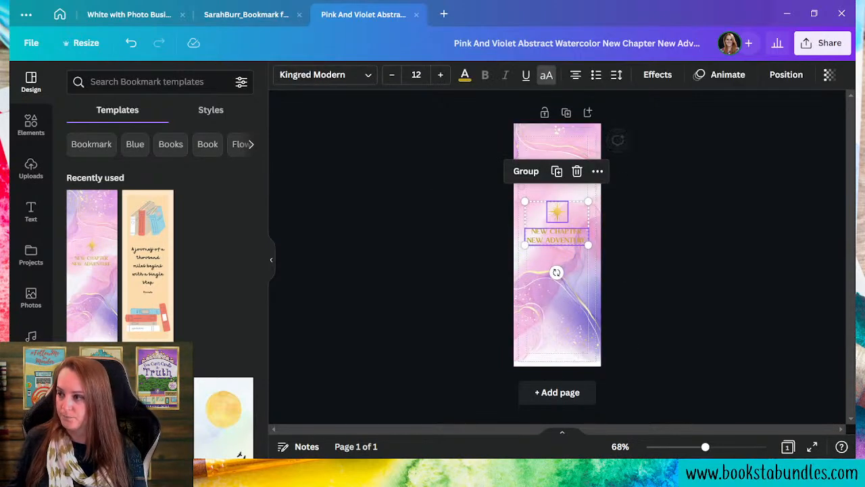
key(Delete)
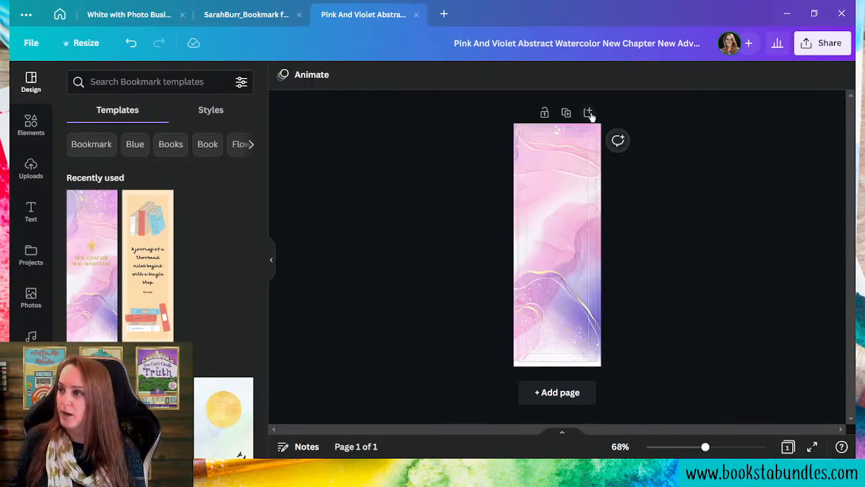
click(566, 112)
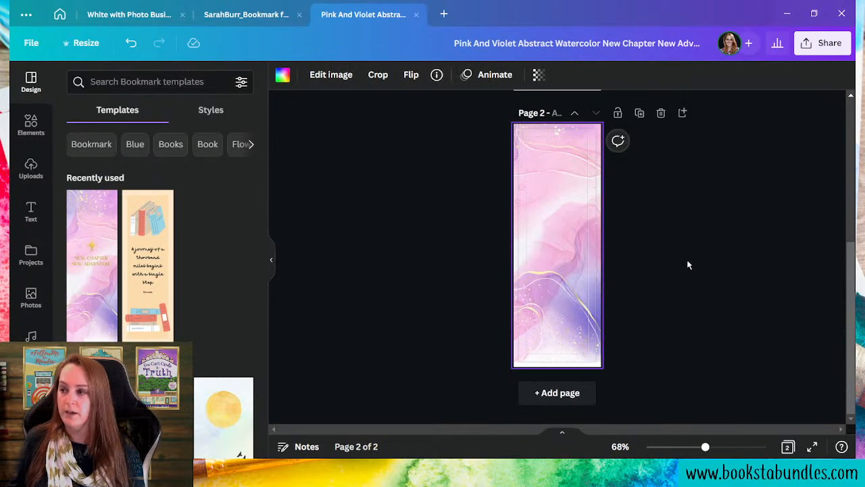
scroll(687, 264, up, 4)
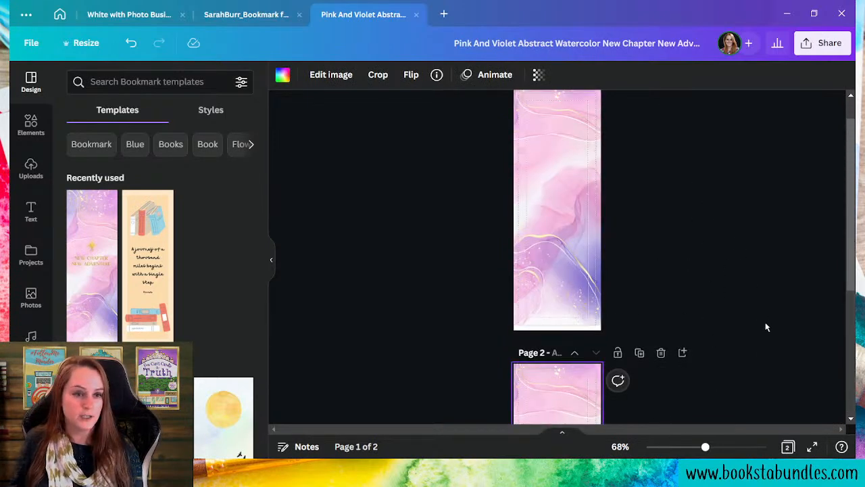
- Add the Innocence Imprisoned cover from the book covers folder and move it toward page 1's top
scroll(761, 335, up, 1)
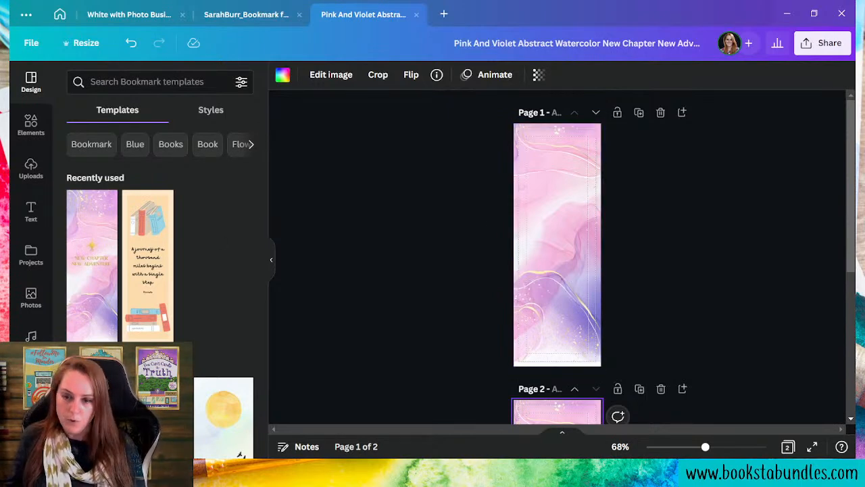
scroll(24, 331, down, 5)
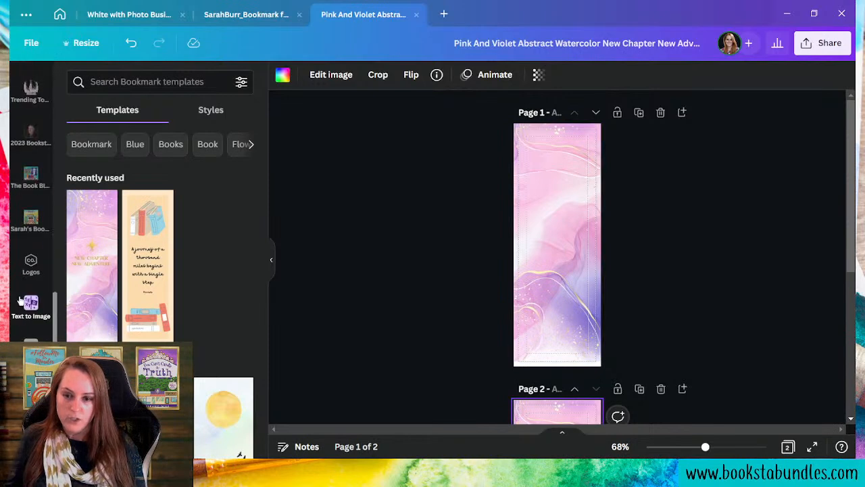
click(38, 232)
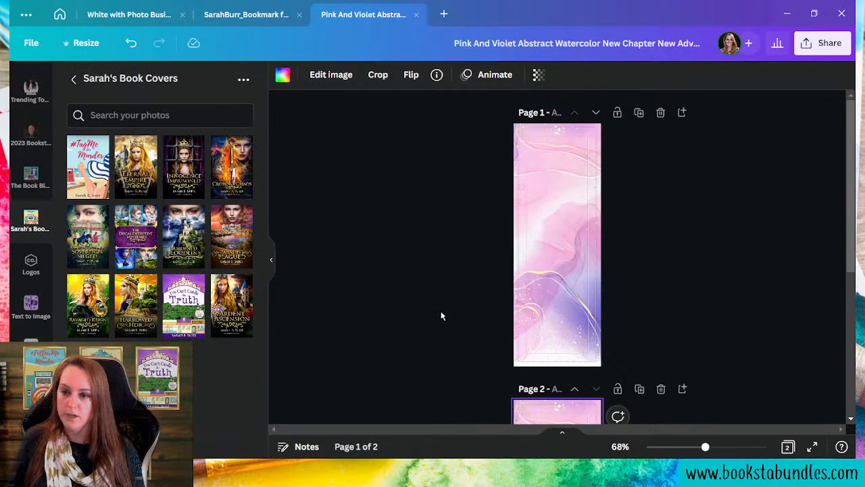
click(184, 167)
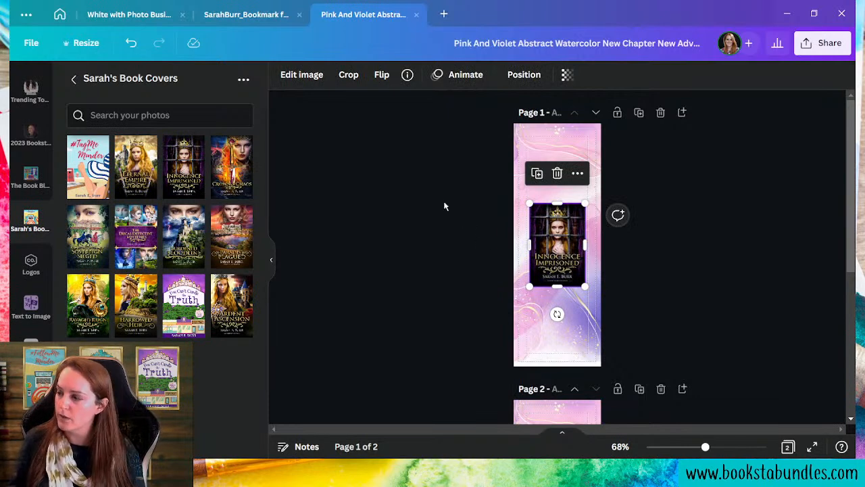
click(272, 257)
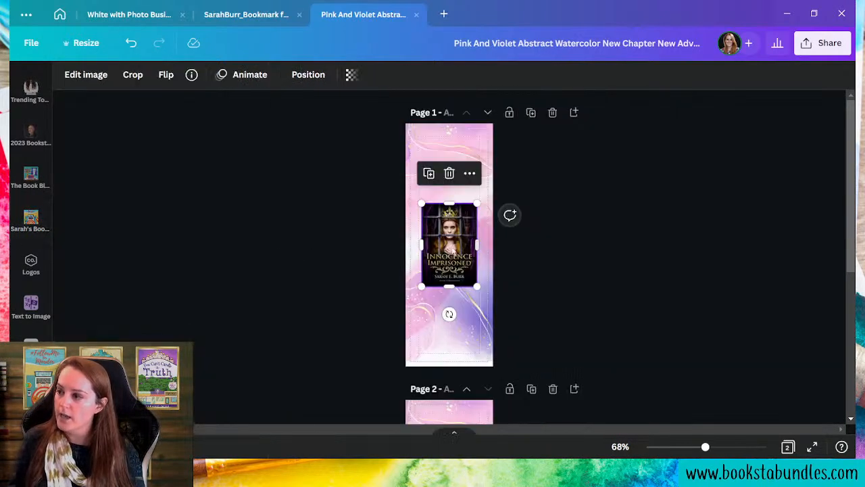
drag(449, 249, 446, 181)
drag(473, 220, 481, 230)
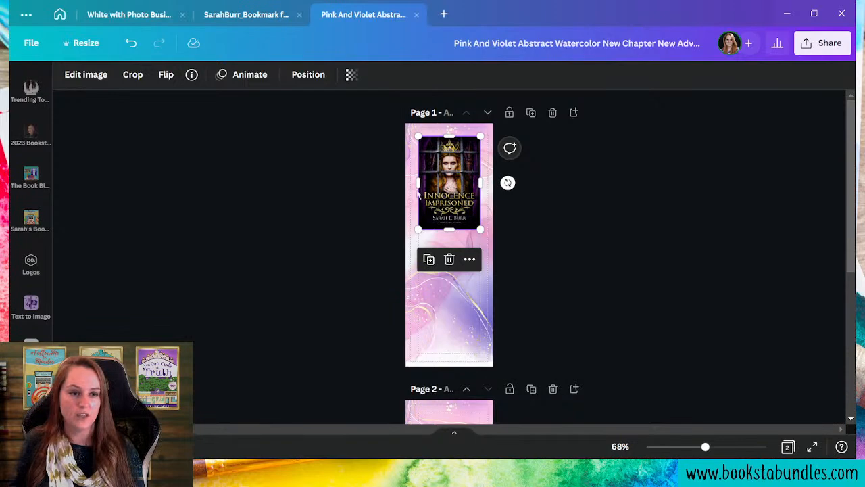
- Resize the cover to about 1.9 by 2.4 and position it so the author line shows
click(578, 250)
click(449, 162)
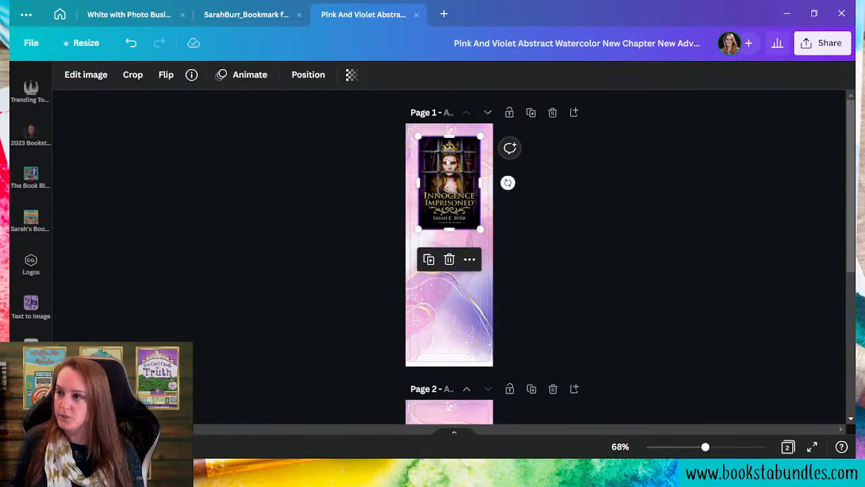
drag(450, 230, 444, 180)
click(455, 324)
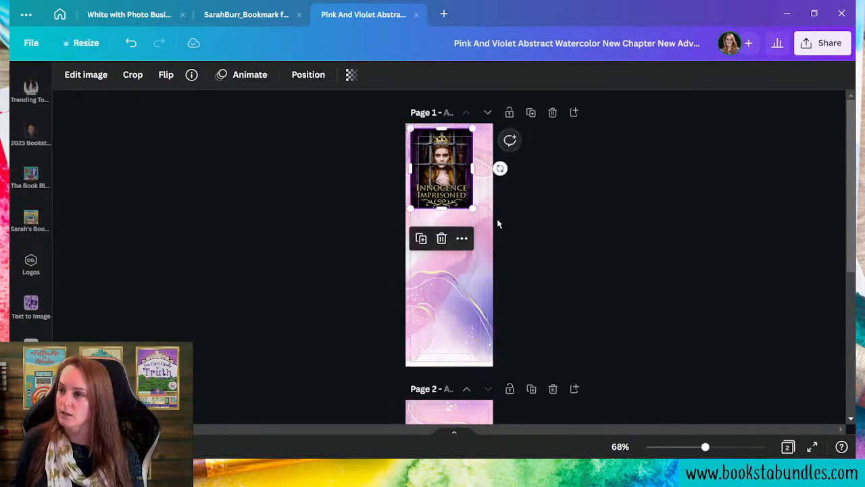
drag(473, 209, 485, 216)
drag(434, 182, 439, 188)
drag(450, 222, 452, 229)
click(481, 278)
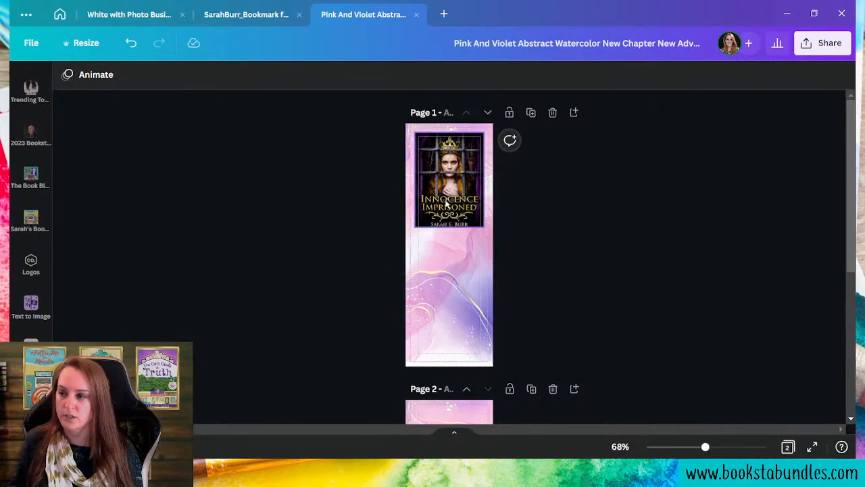
click(445, 202)
click(467, 334)
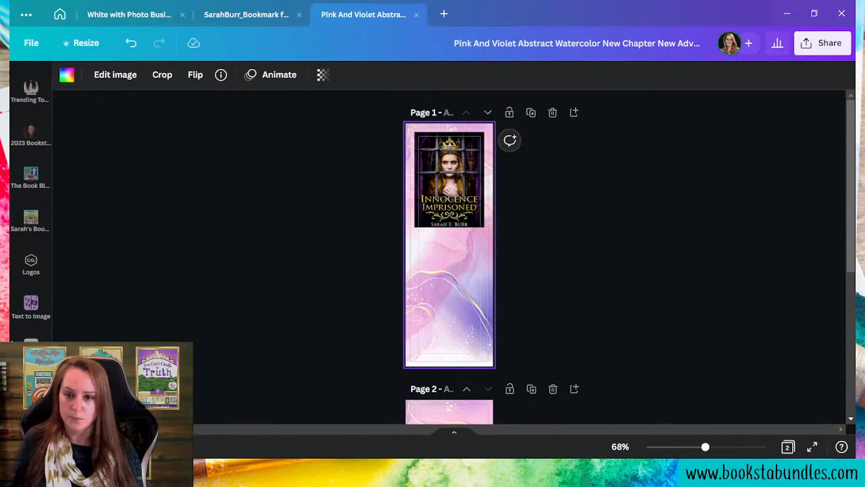
scroll(30, 169, up, 5)
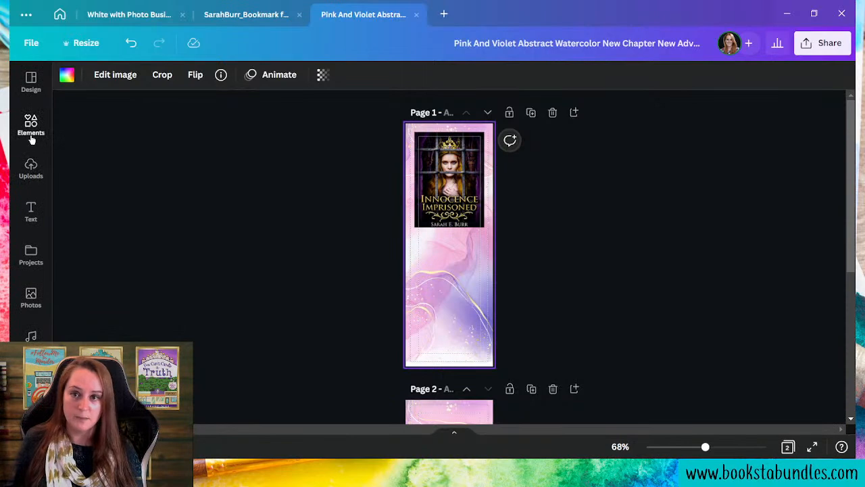
click(31, 128)
- Search Elements for 'crown', add the orange outline crown graphic, and move it below the cover
click(130, 85)
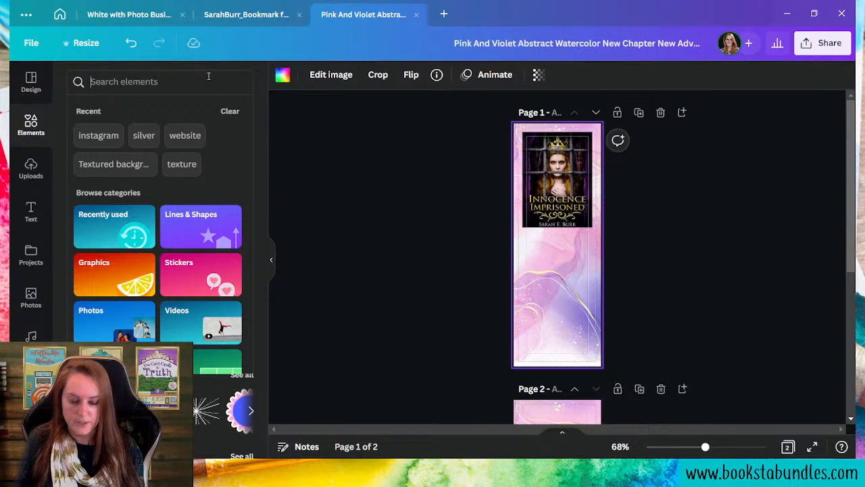
text(crown)
key(Return)
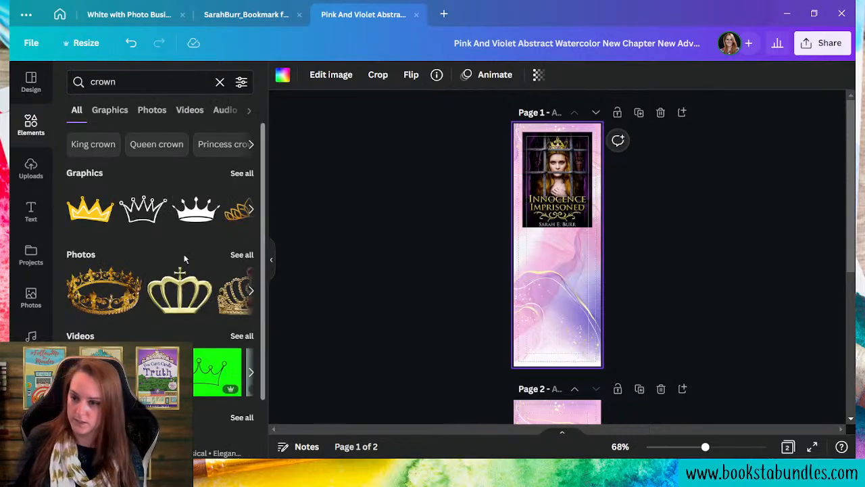
click(118, 120)
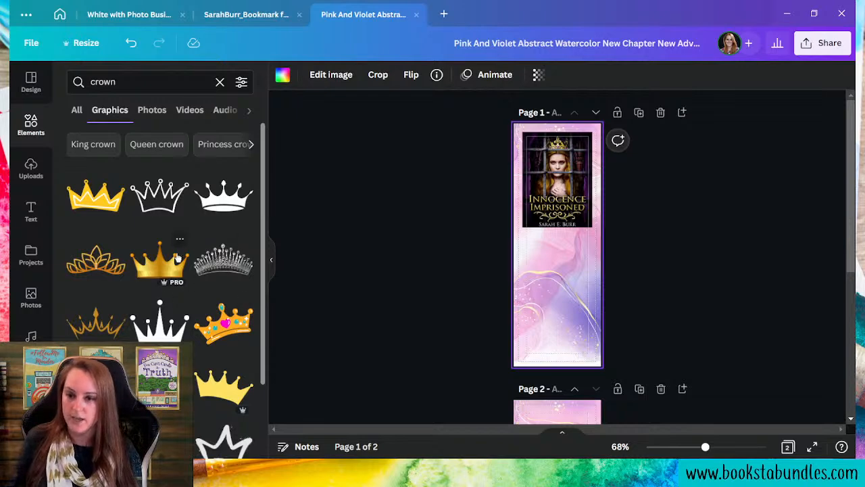
click(101, 331)
drag(545, 253, 557, 300)
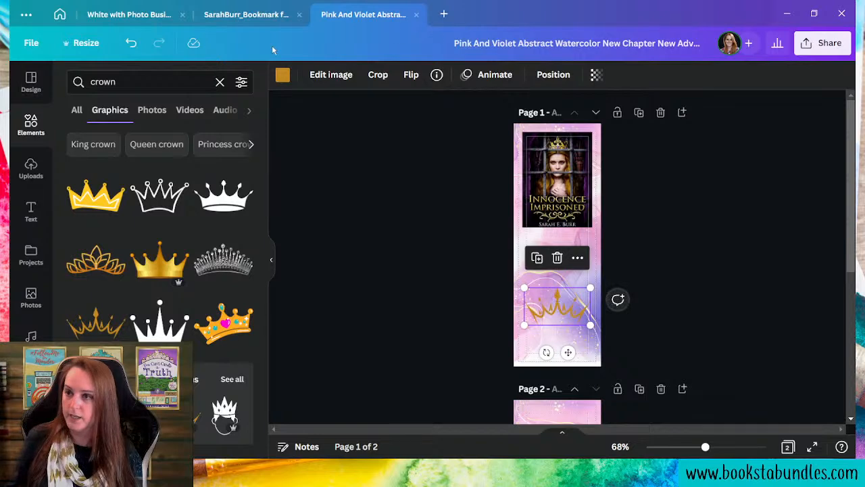
- Recolour the crown indigo using the Court of Mystery brand kit's Regal Theme swatch
click(283, 75)
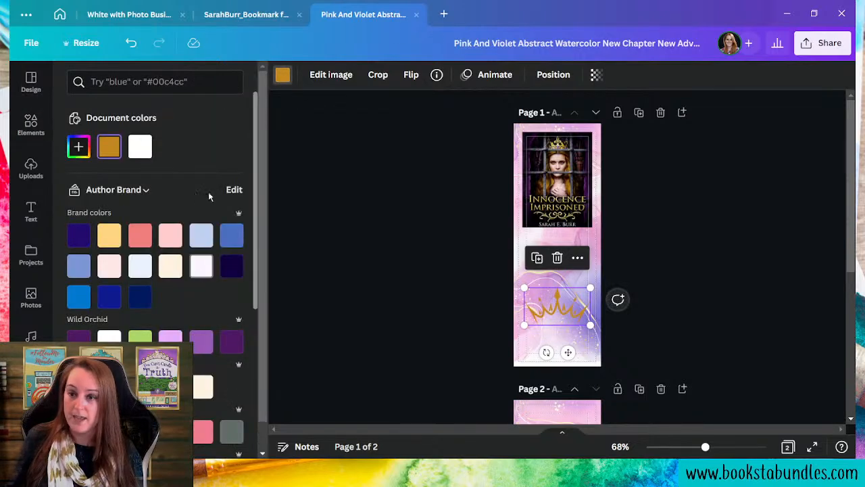
click(144, 192)
click(504, 227)
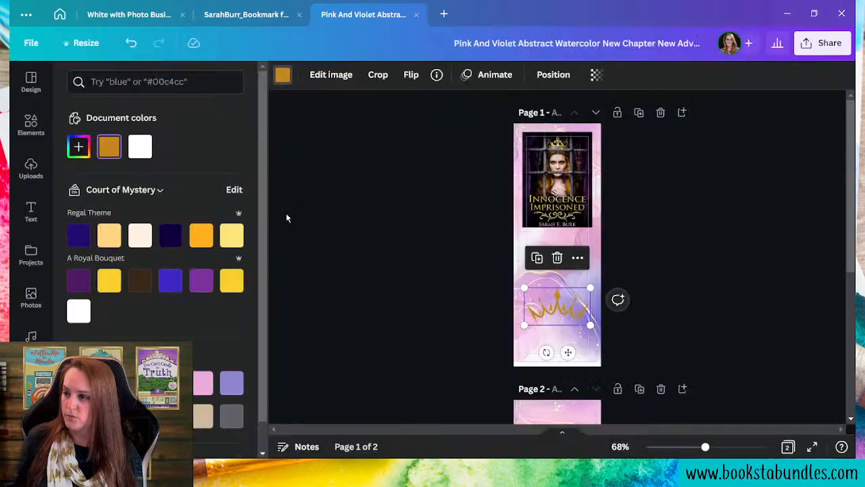
click(168, 240)
click(79, 235)
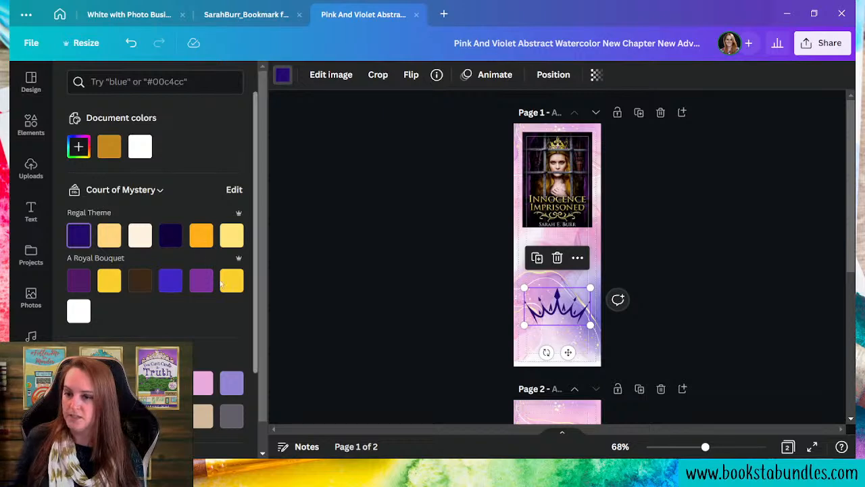
key(Escape)
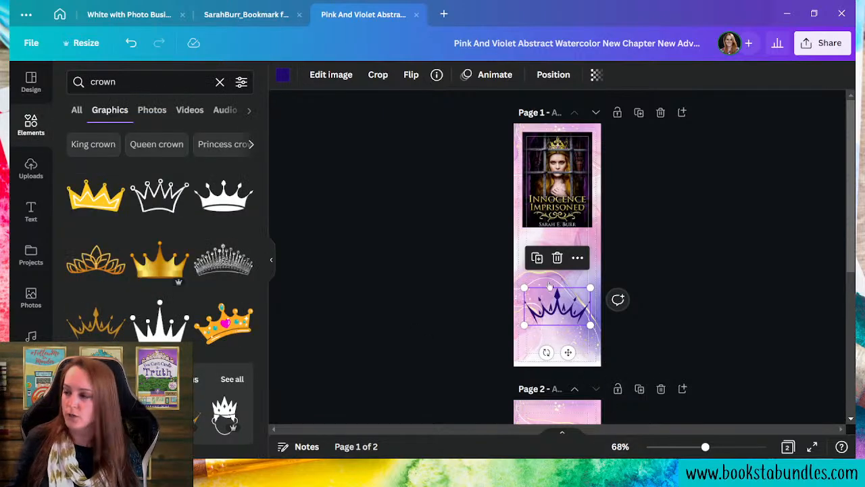
click(536, 347)
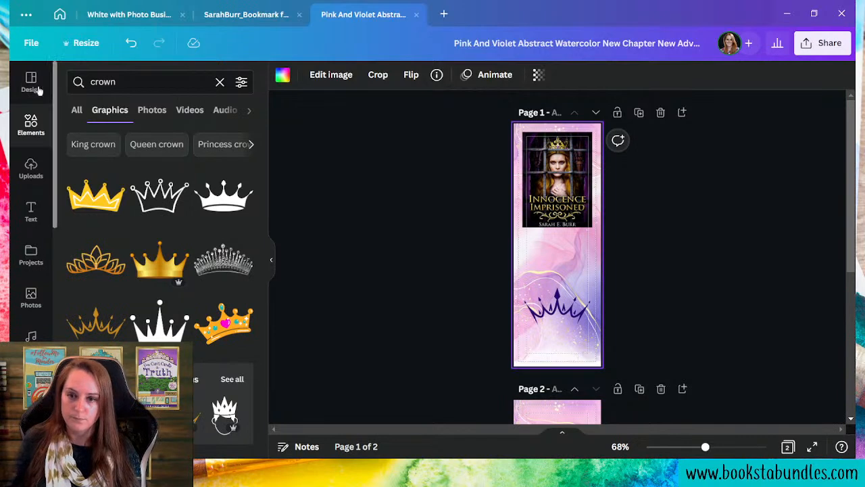
- Add a heading reading 'Court of Mystery' under the crown, sized to about 22 pt
click(31, 211)
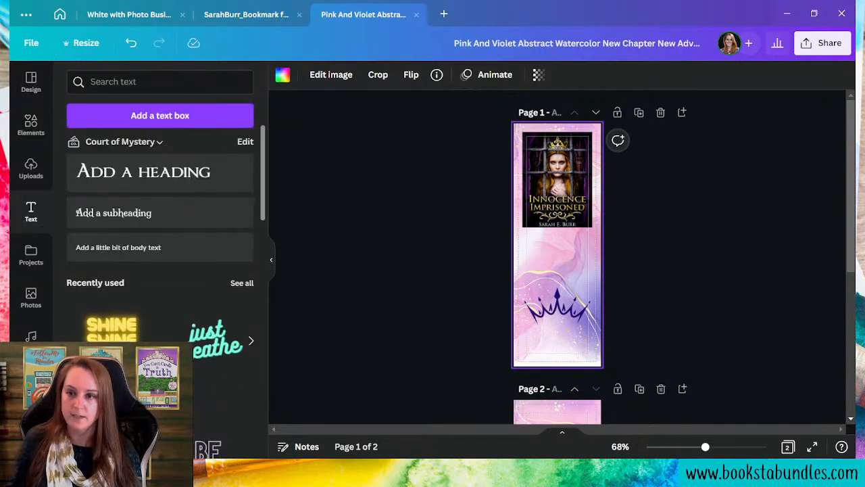
click(156, 172)
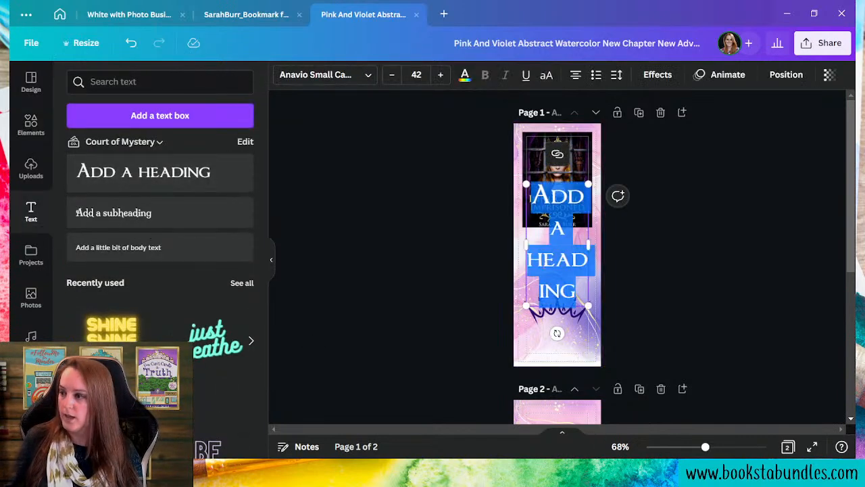
drag(525, 243, 507, 242)
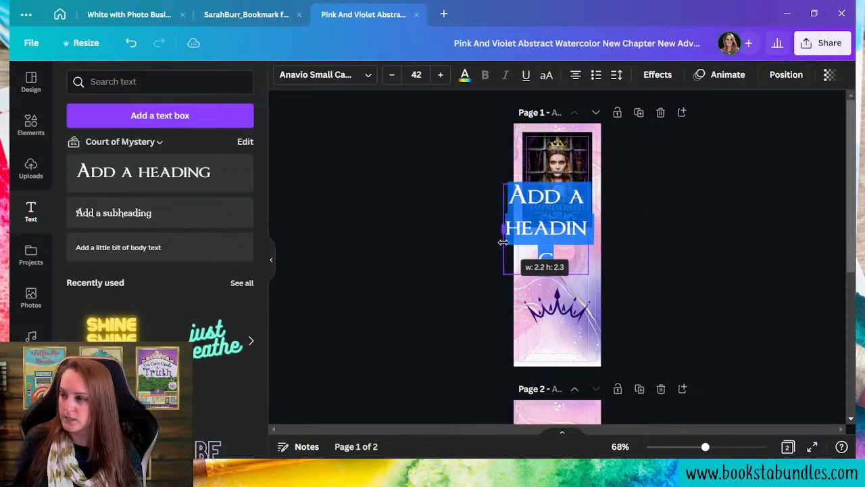
click(558, 272)
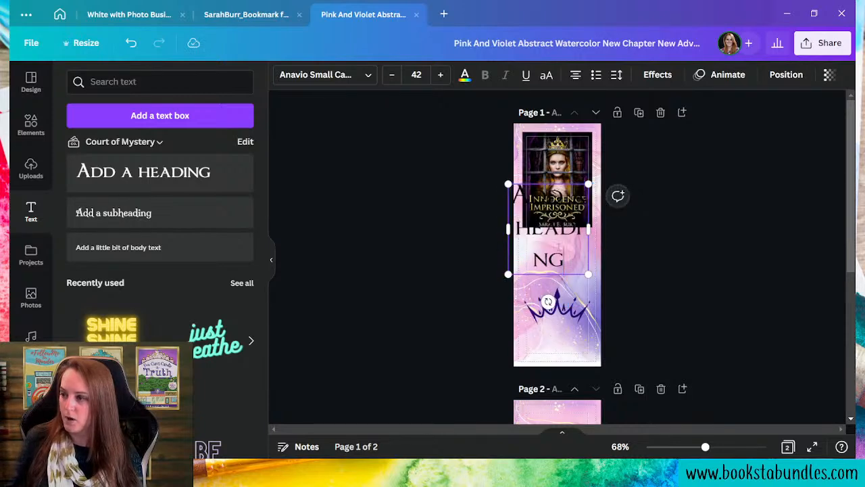
drag(548, 300, 558, 389)
key(ctrl+a)
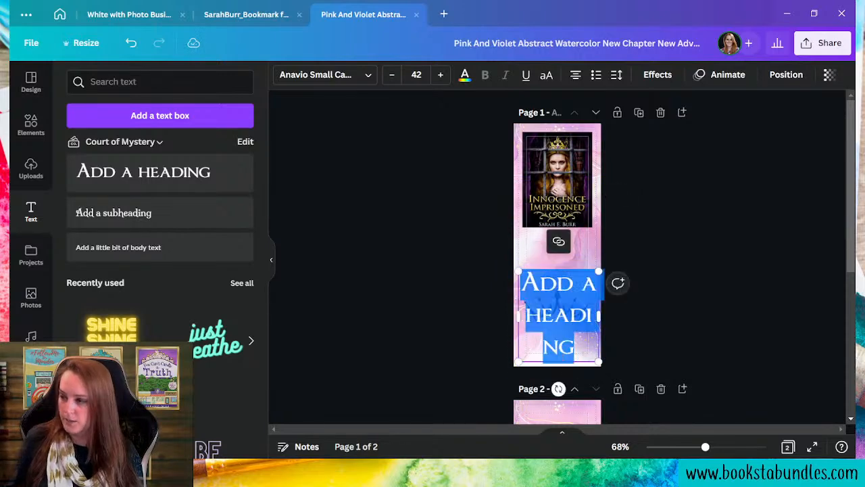
text(Court of)
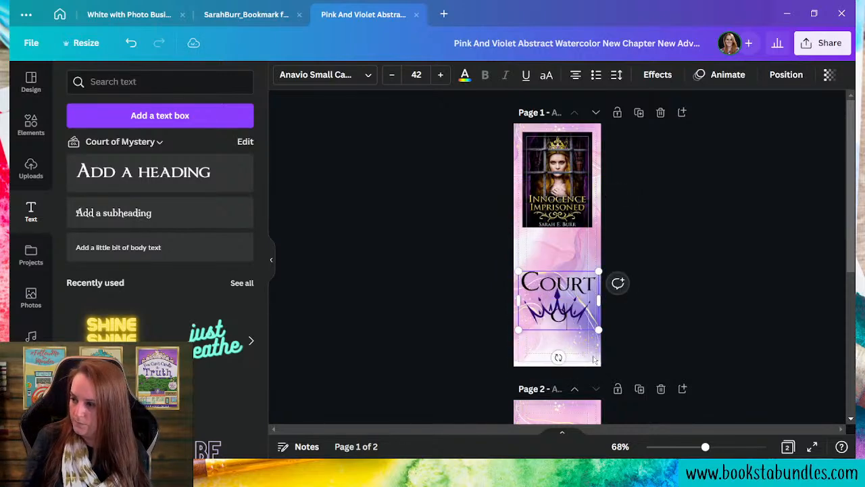
text( Mystery)
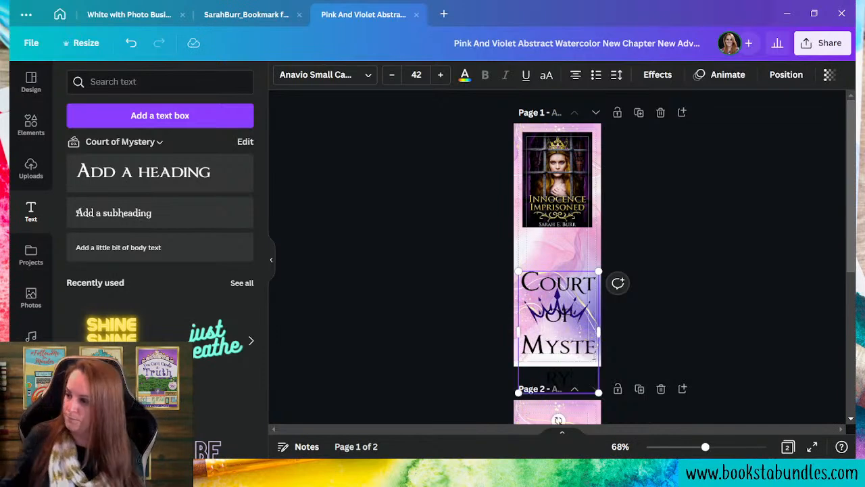
drag(599, 392, 597, 354)
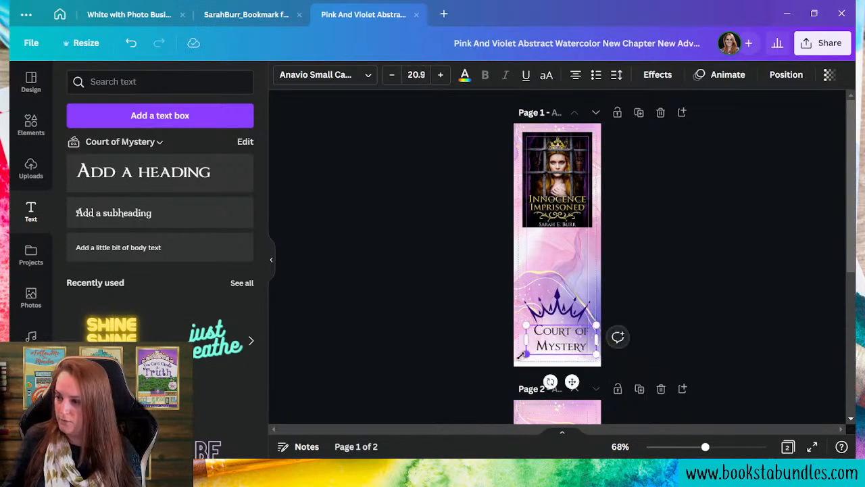
drag(526, 354, 521, 357)
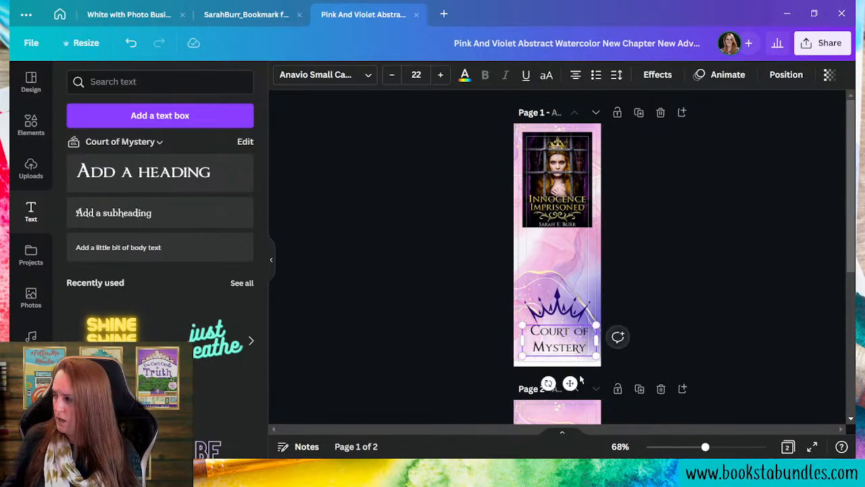
drag(570, 385, 571, 388)
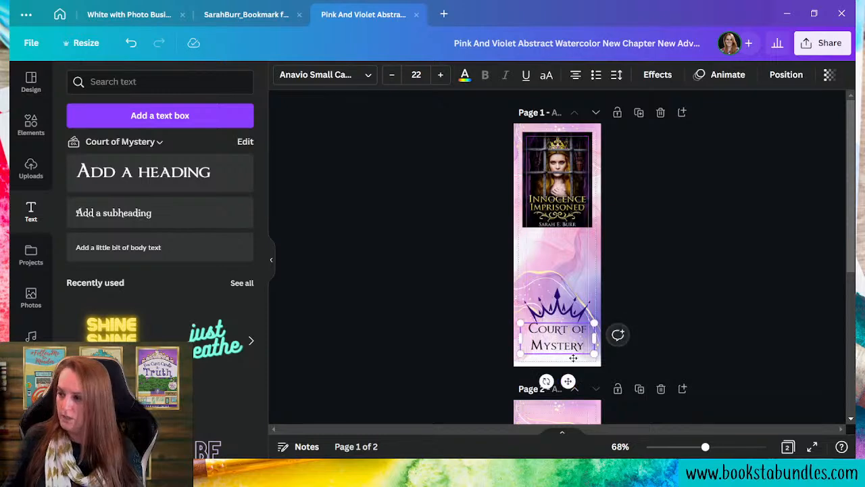
- Set the title's line spacing to 1.04 and colour it dark purple across all pages
click(615, 76)
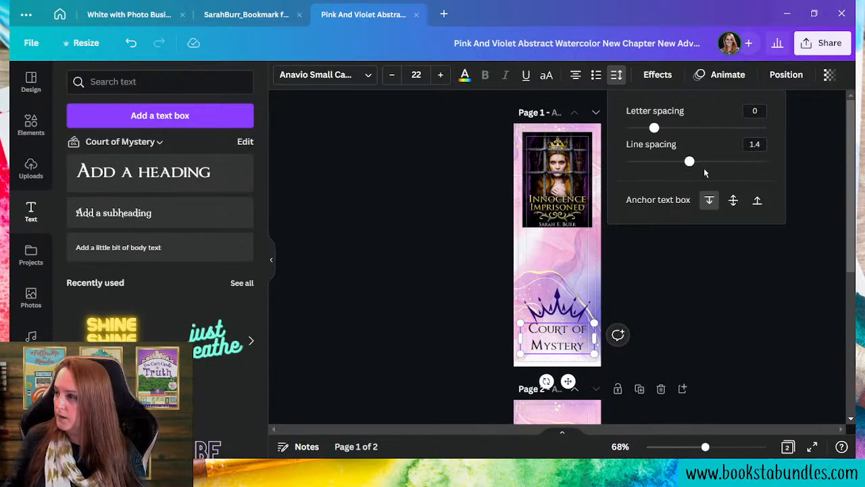
drag(690, 164, 664, 162)
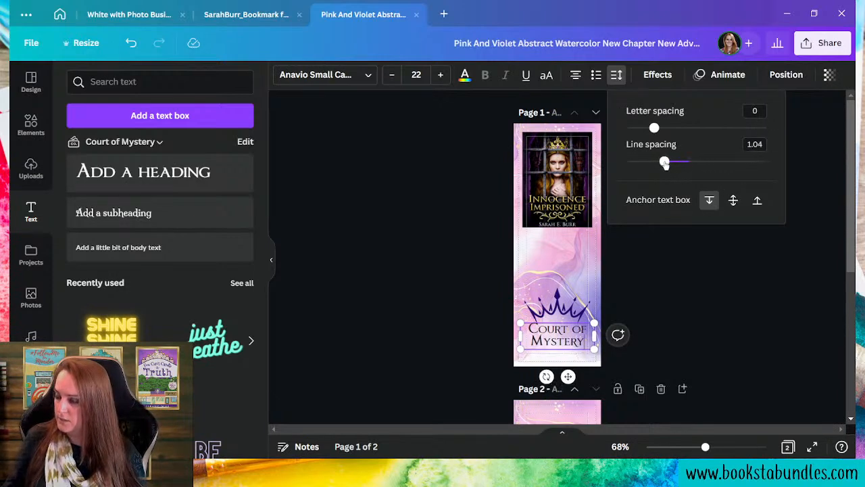
click(465, 74)
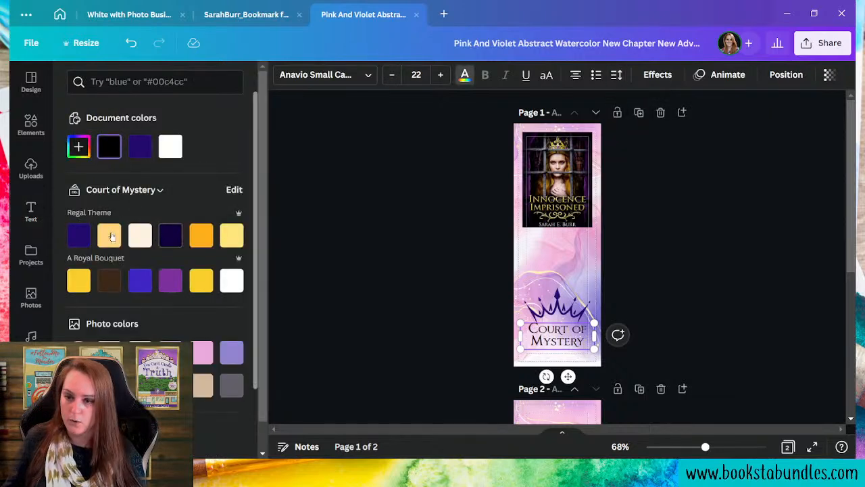
click(79, 234)
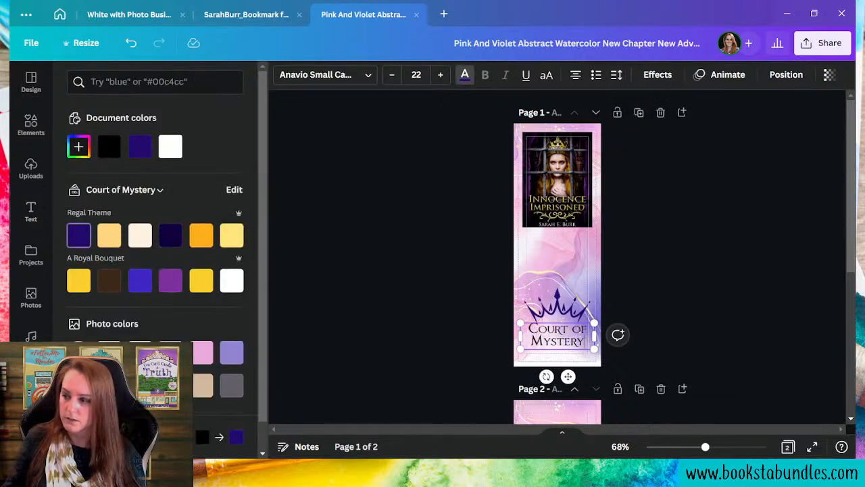
click(698, 265)
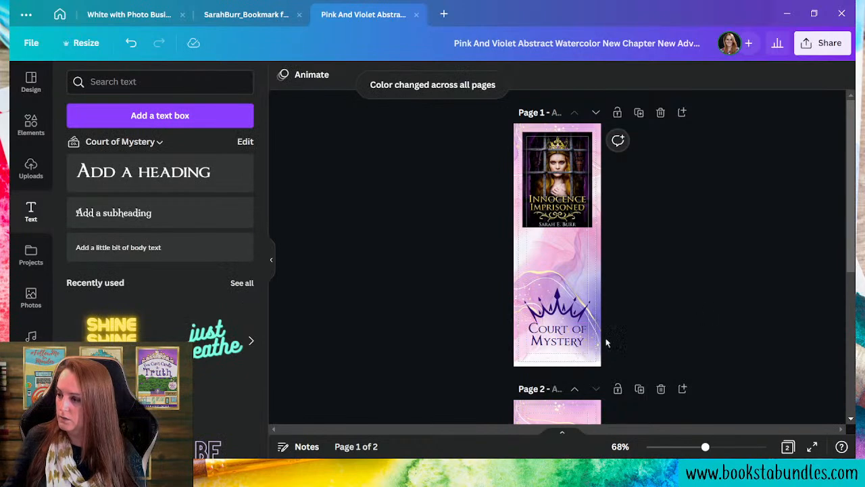
click(565, 345)
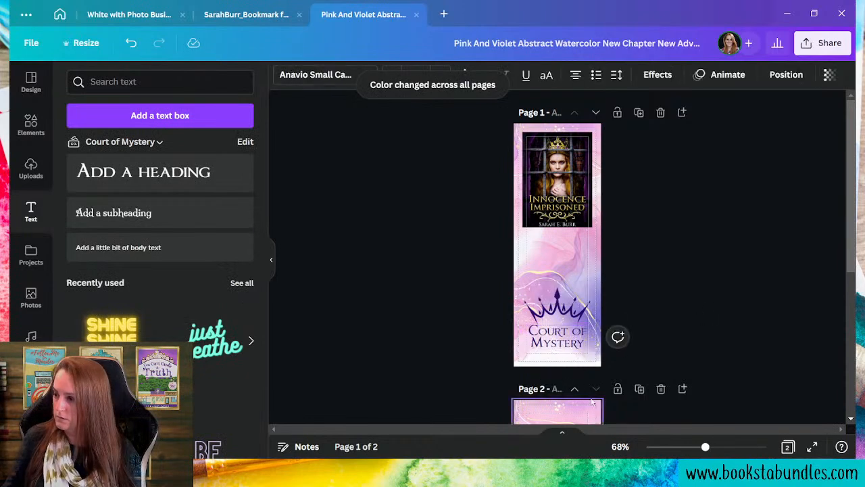
click(688, 350)
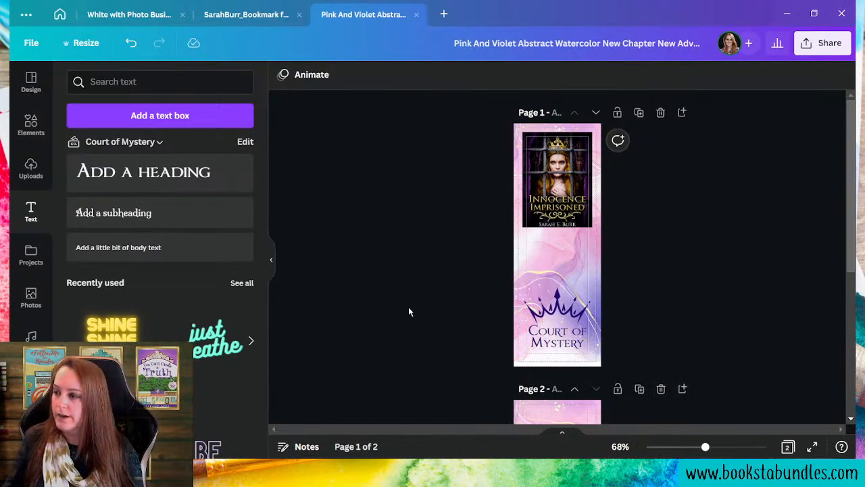
- Nudge the crown and title down slightly together
drag(476, 289, 624, 353)
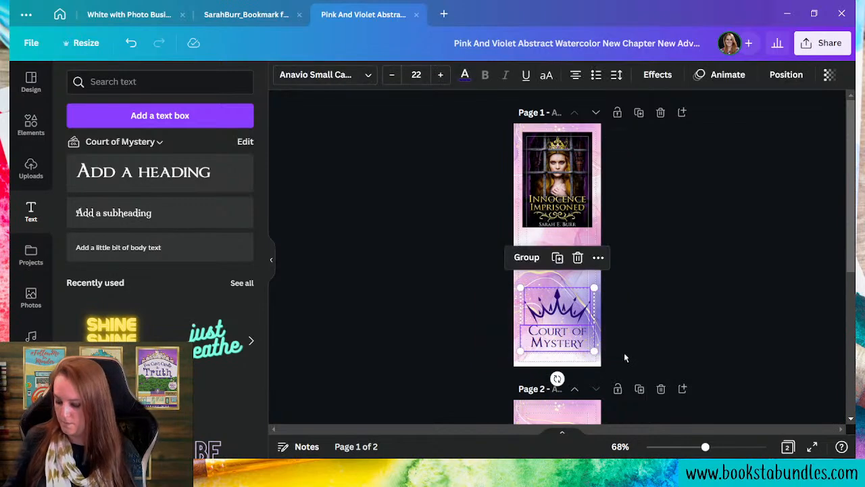
key(Down)
key(Down)
key(Down)
key(Down)
click(679, 297)
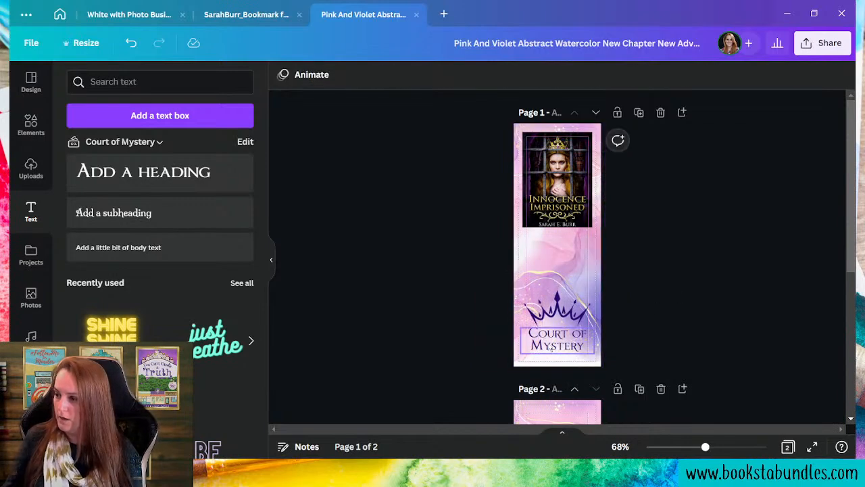
- Apply a dark purple Splice effect to the title with thickness 27
click(550, 347)
click(655, 76)
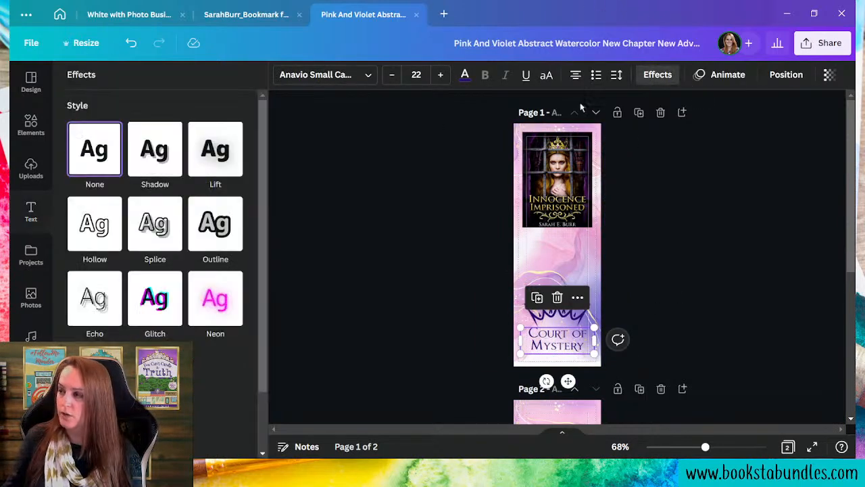
click(155, 232)
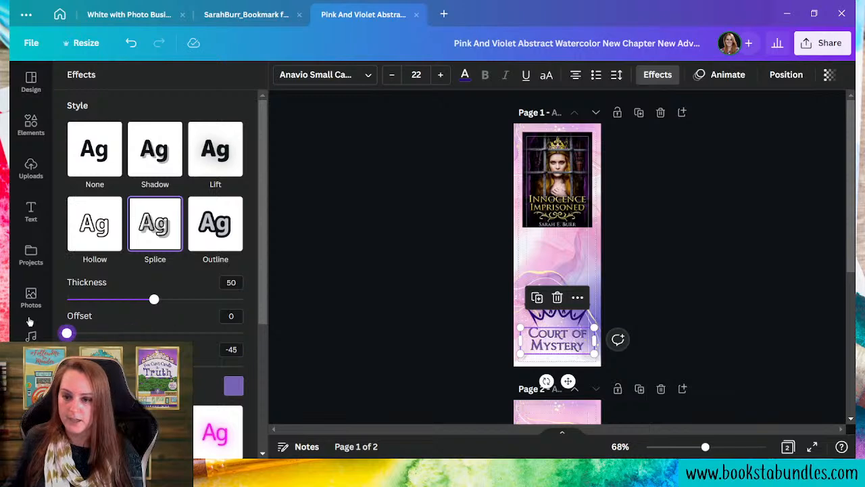
click(233, 385)
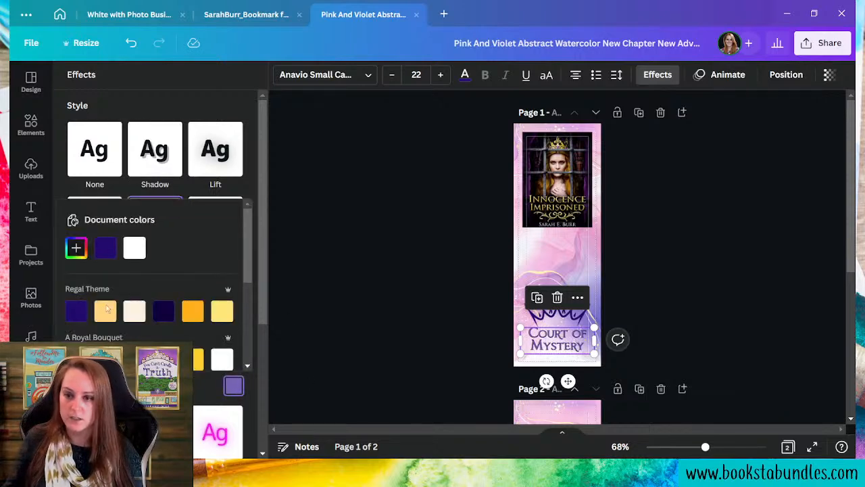
click(106, 249)
click(139, 386)
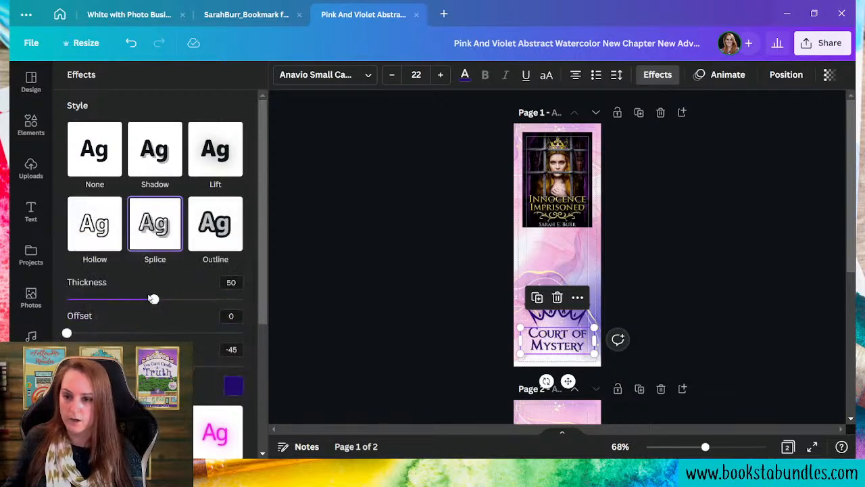
drag(152, 304, 125, 296)
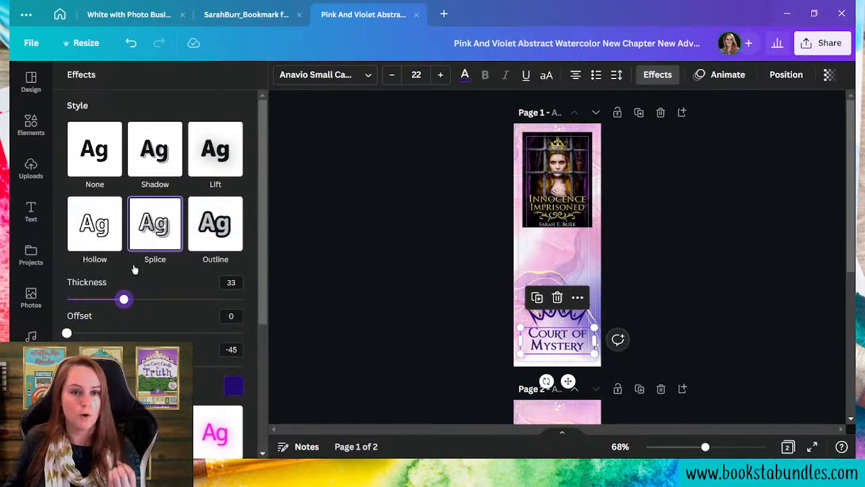
drag(129, 302, 113, 299)
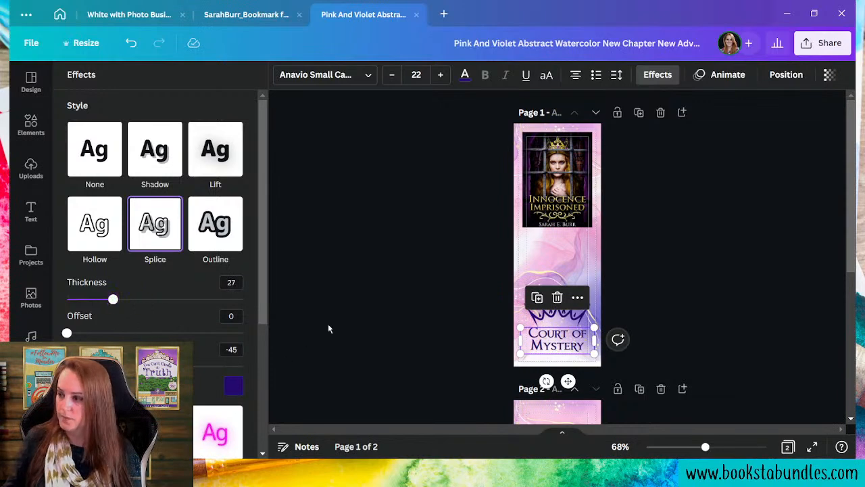
click(484, 365)
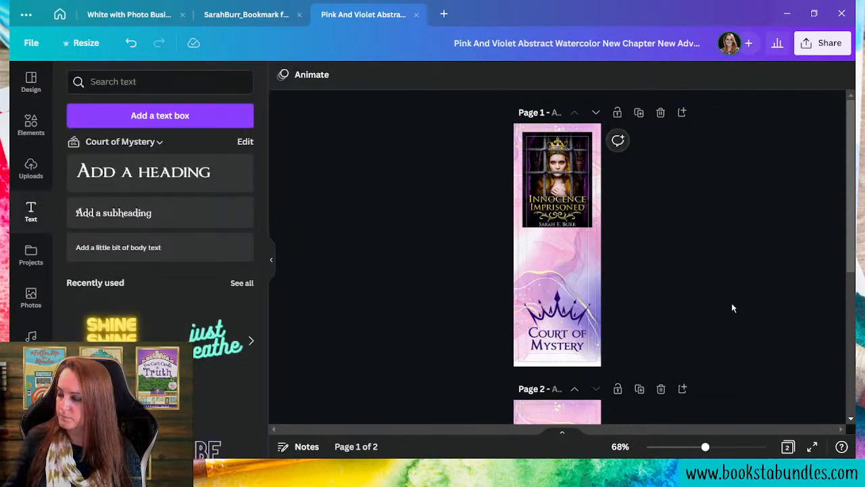
- Move the crown graphic up and slightly right so it clears the Court of Mystery title
click(551, 310)
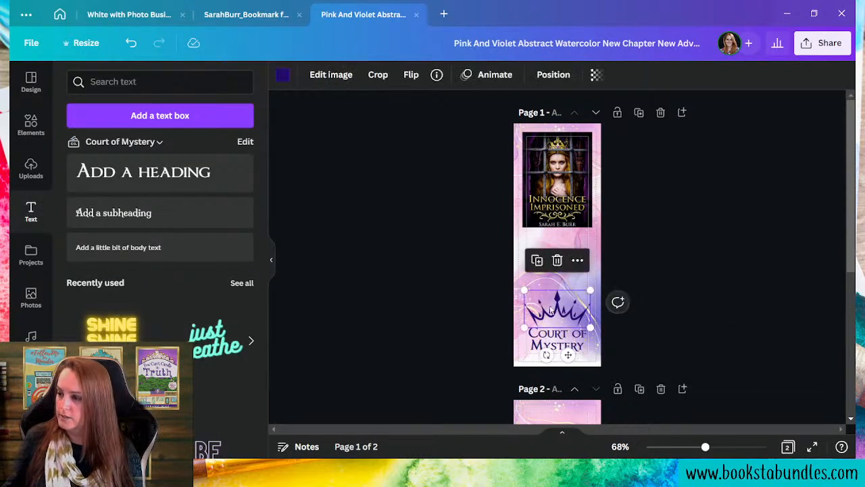
click(330, 74)
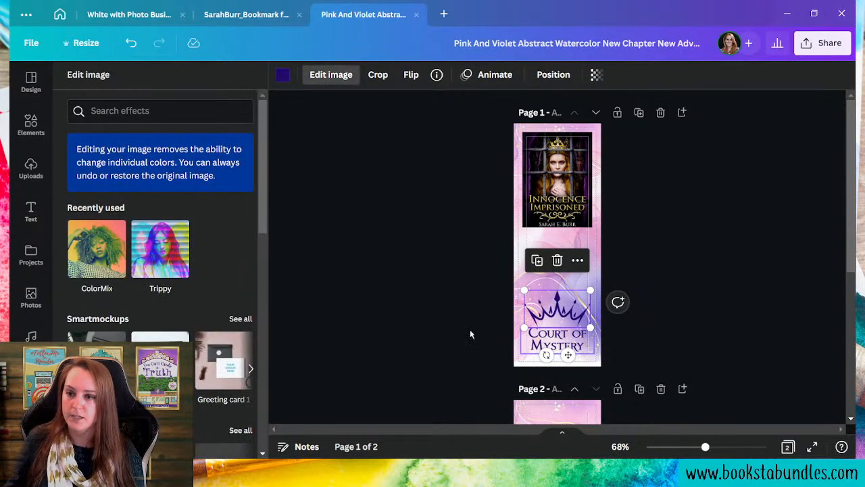
scroll(161, 325, down, 10)
scroll(169, 319, down, 1)
scroll(169, 319, up, 10)
click(417, 282)
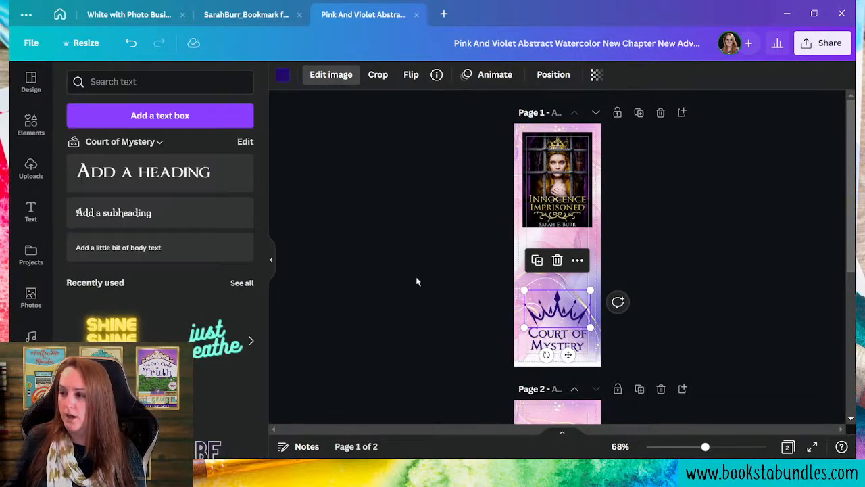
click(673, 330)
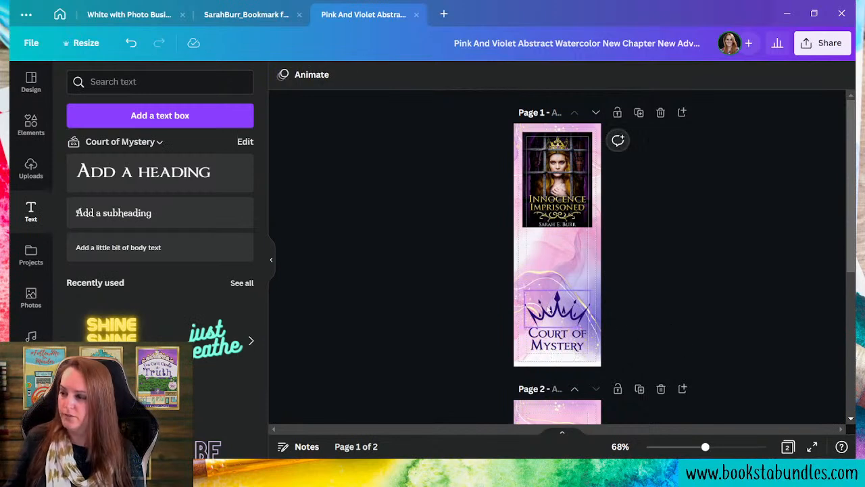
click(549, 309)
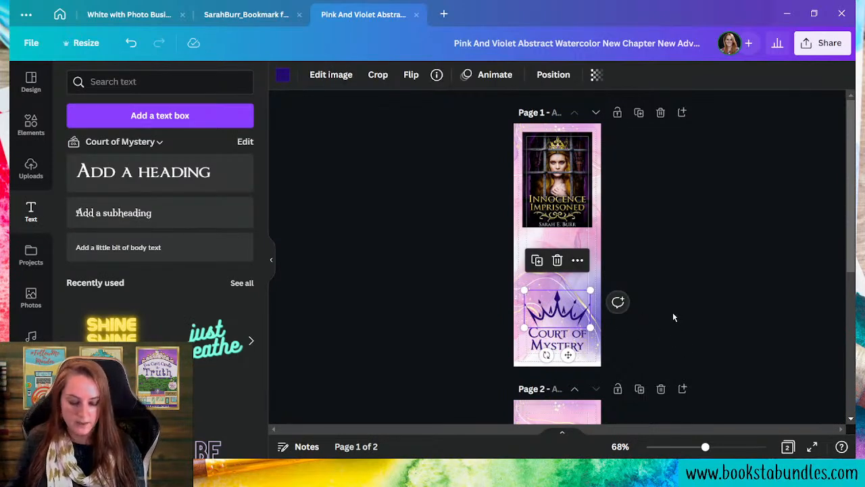
key(shift+Right)
key(shift+Down)
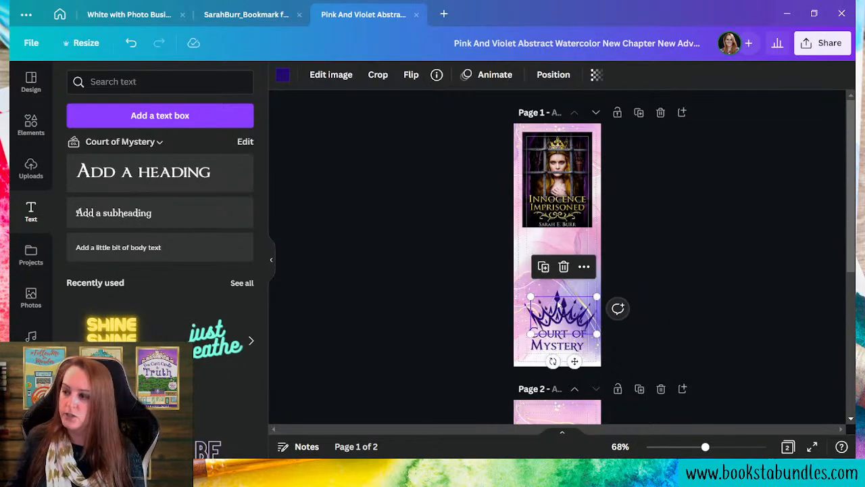
mouse_move(564, 314)
mouse_down()
mouse_move(558, 302)
mouse_move(575, 323)
mouse_up()
drag(525, 293, 528, 292)
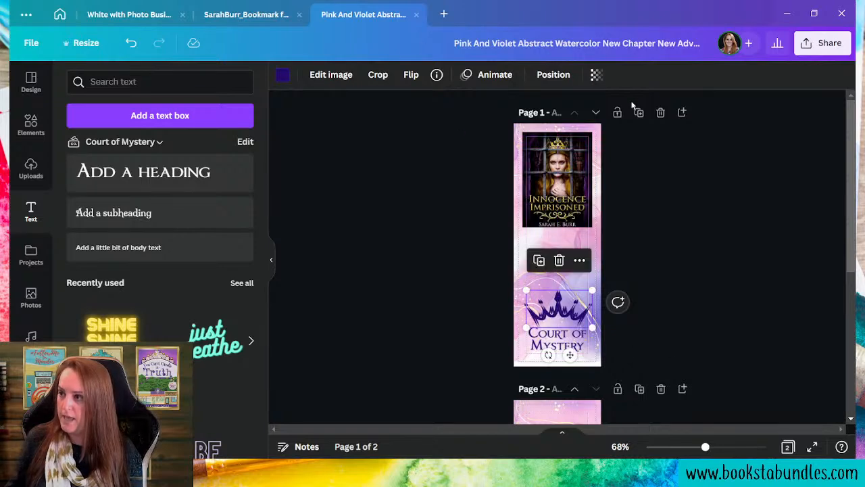
- Send the crown one layer backward and lower its transparency so it looks faded
click(545, 76)
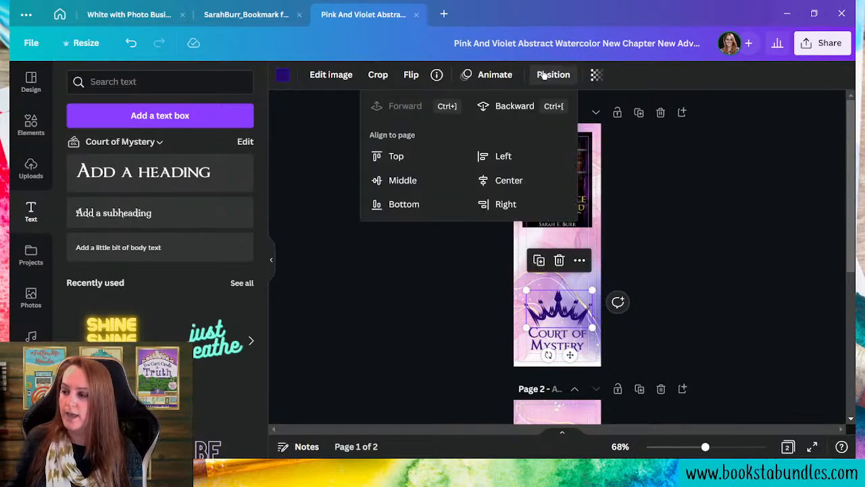
click(515, 106)
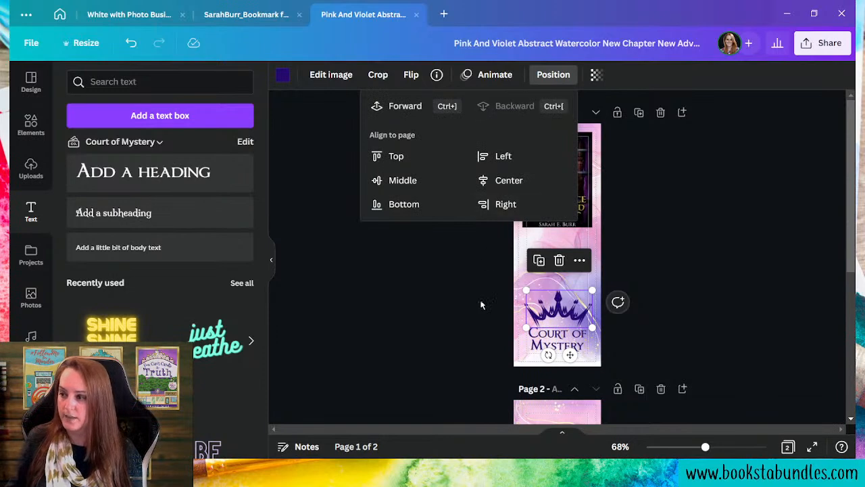
click(592, 79)
drag(596, 122, 503, 105)
click(745, 324)
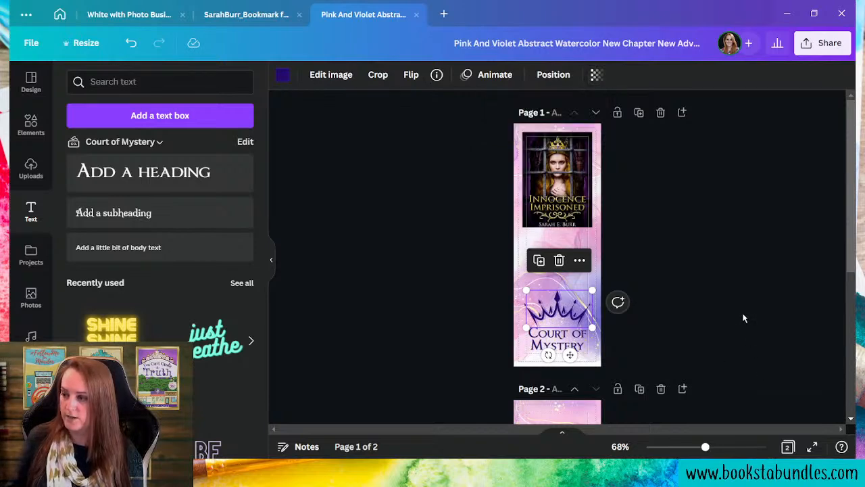
click(744, 319)
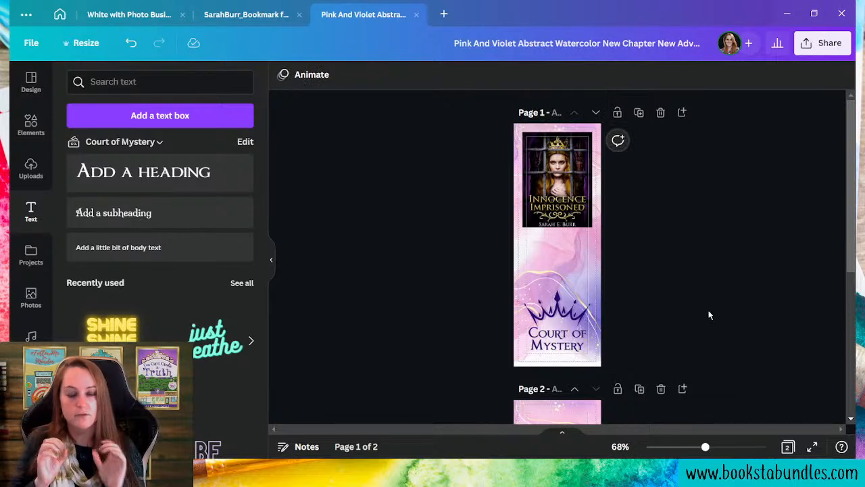
- Give the book cover a Glow shadow at 100 transparency with zero blur
click(555, 170)
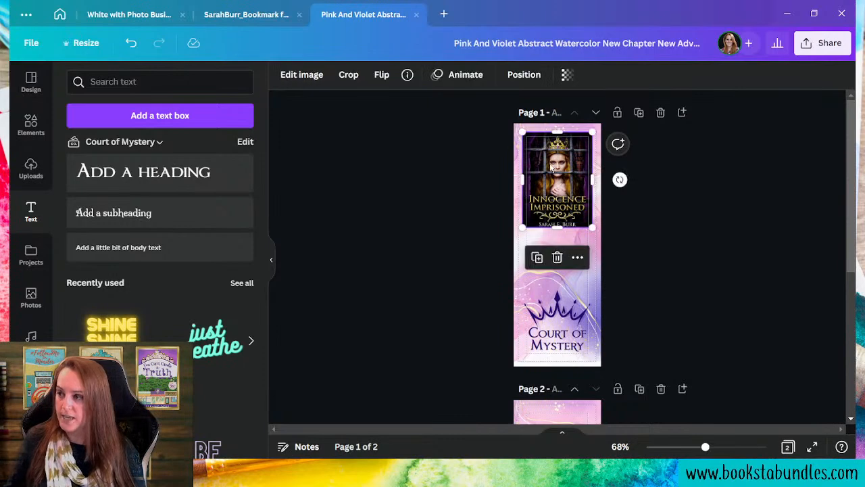
click(299, 74)
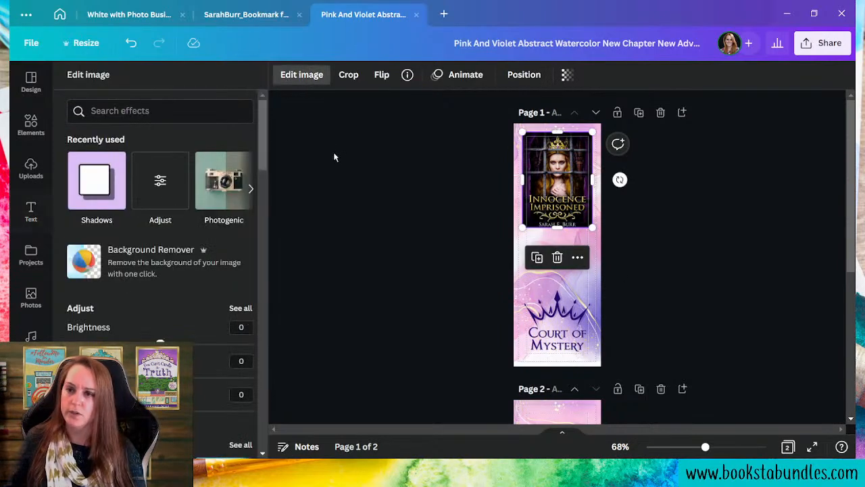
click(93, 185)
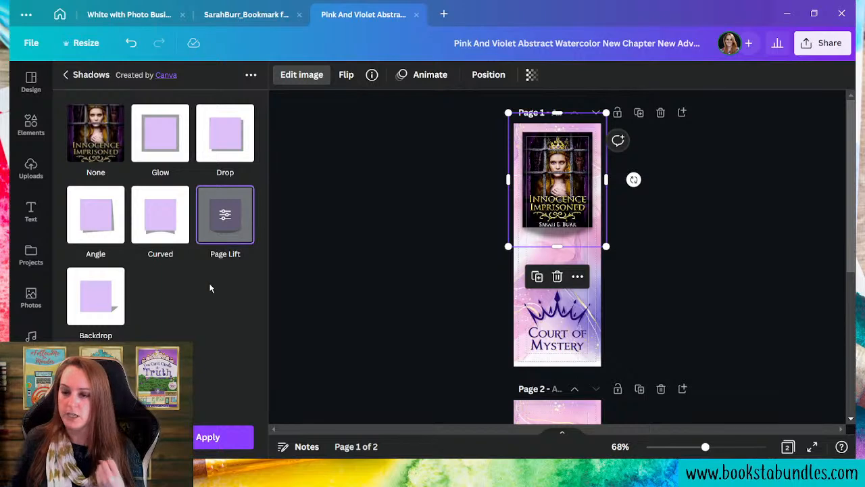
click(153, 147)
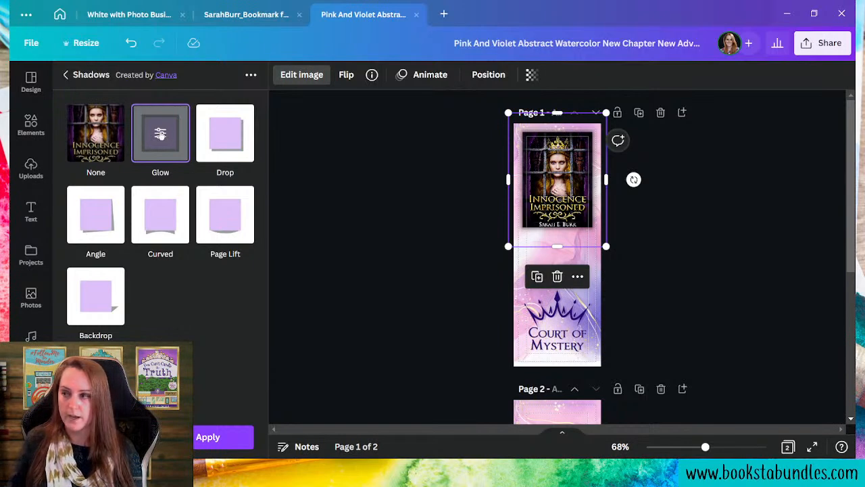
click(160, 134)
drag(160, 167, 268, 181)
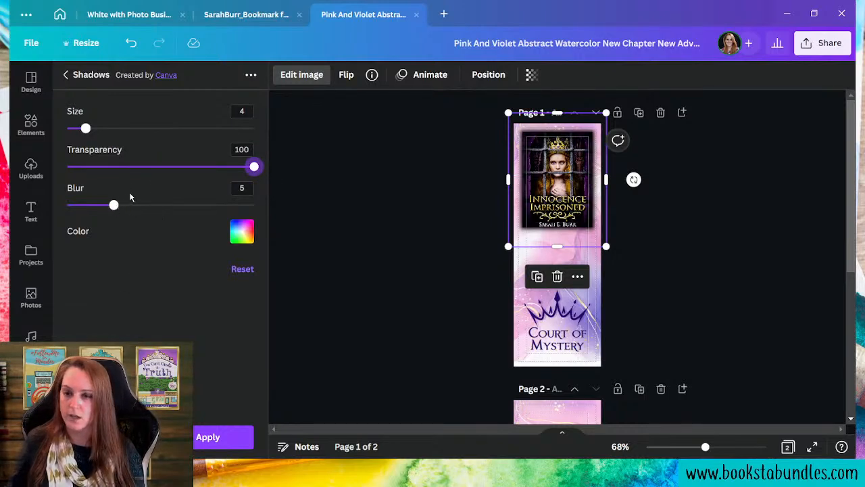
drag(114, 207, 68, 205)
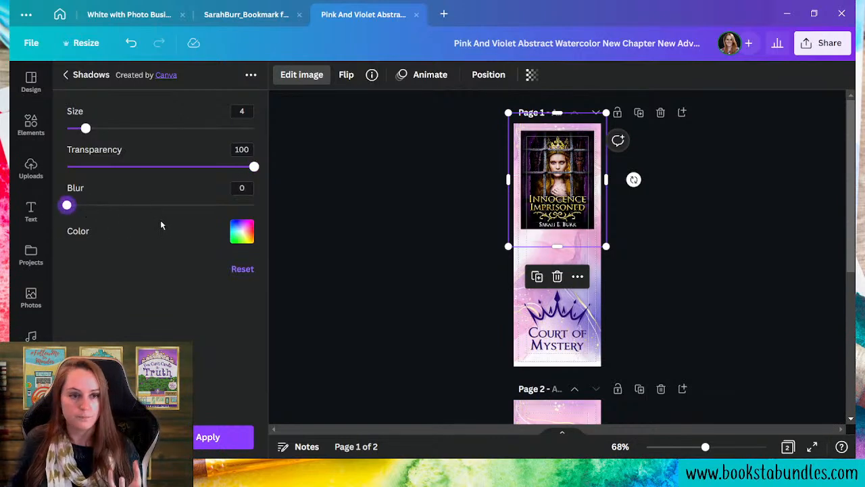
- Set the cover's glow colour to pale yellow #ffd680, apply it, and bring up the Text options
click(241, 232)
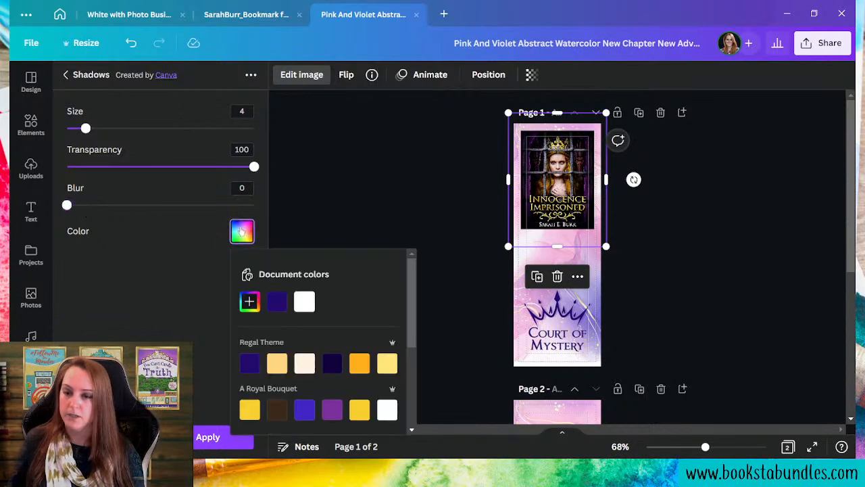
click(276, 304)
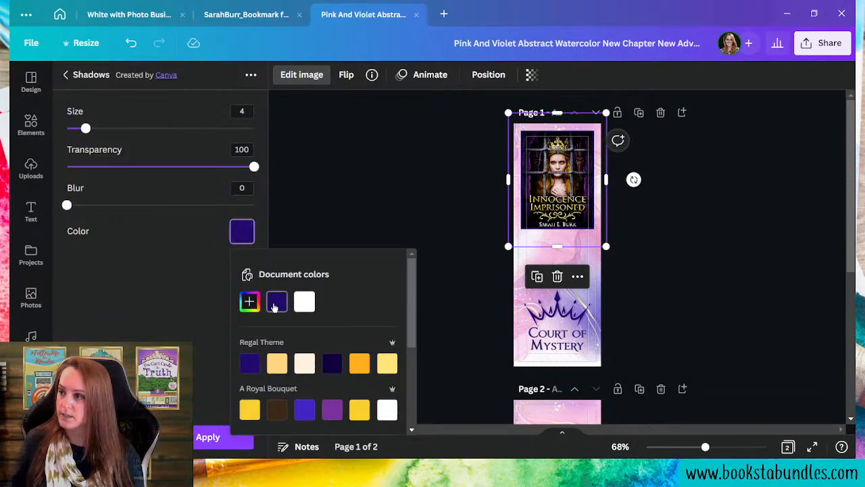
click(357, 364)
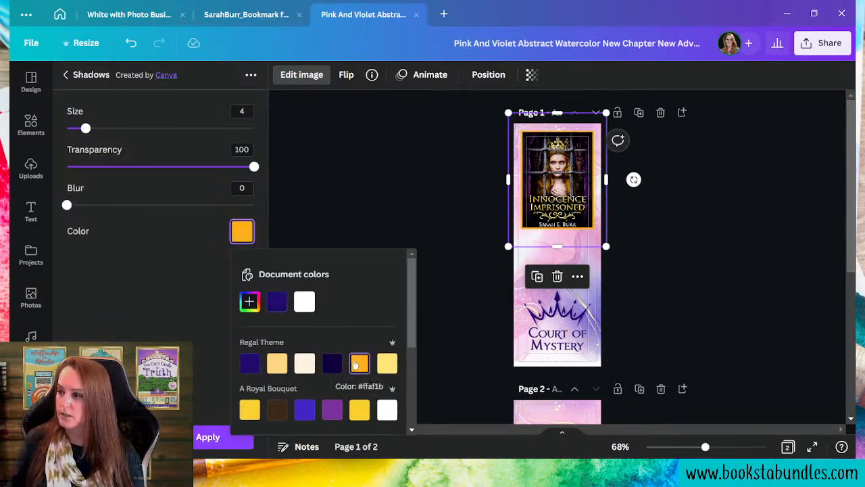
click(386, 364)
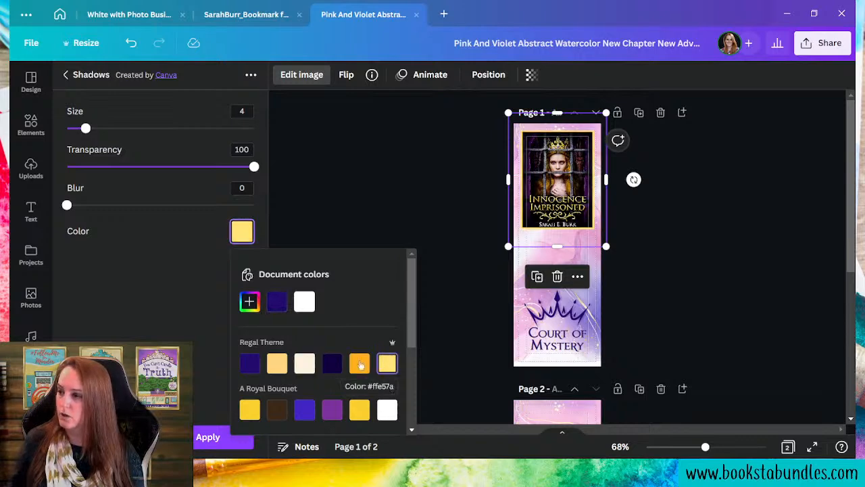
click(276, 364)
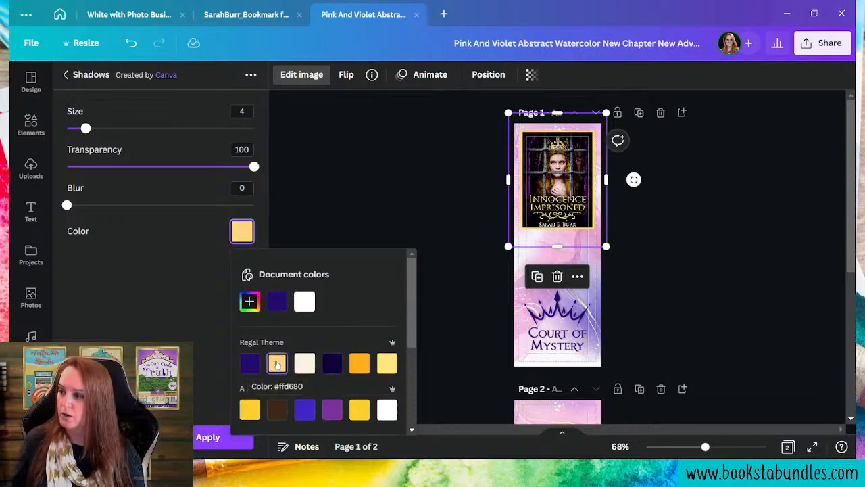
scroll(284, 386, down, 3)
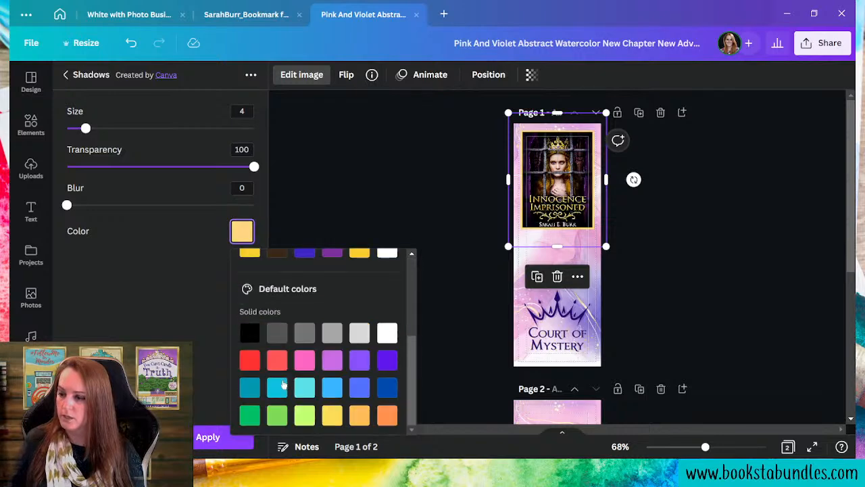
scroll(271, 405, up, 5)
click(249, 407)
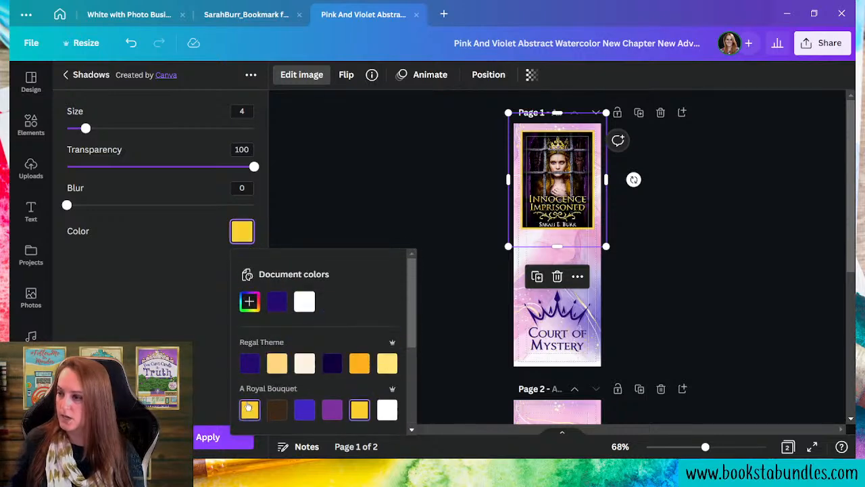
click(277, 364)
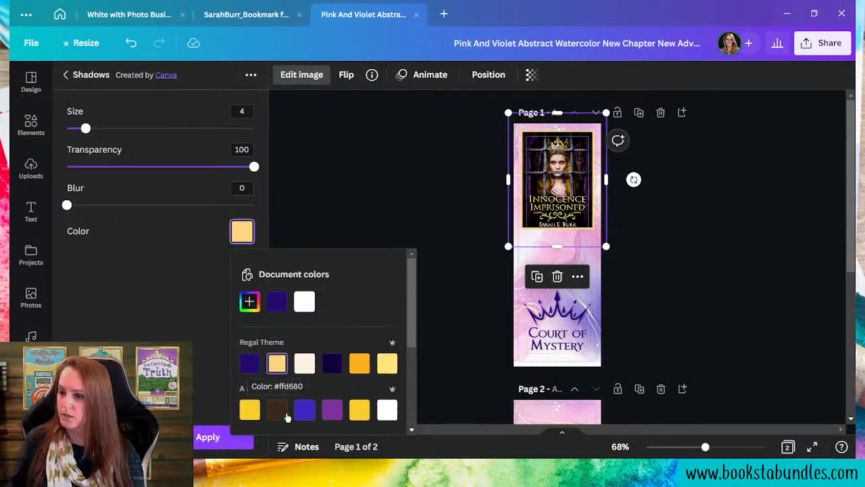
click(202, 292)
click(213, 440)
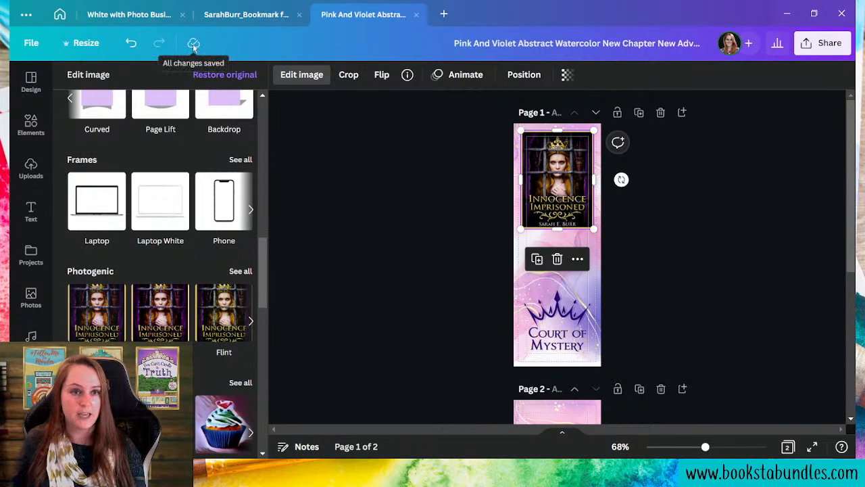
click(31, 212)
click(737, 254)
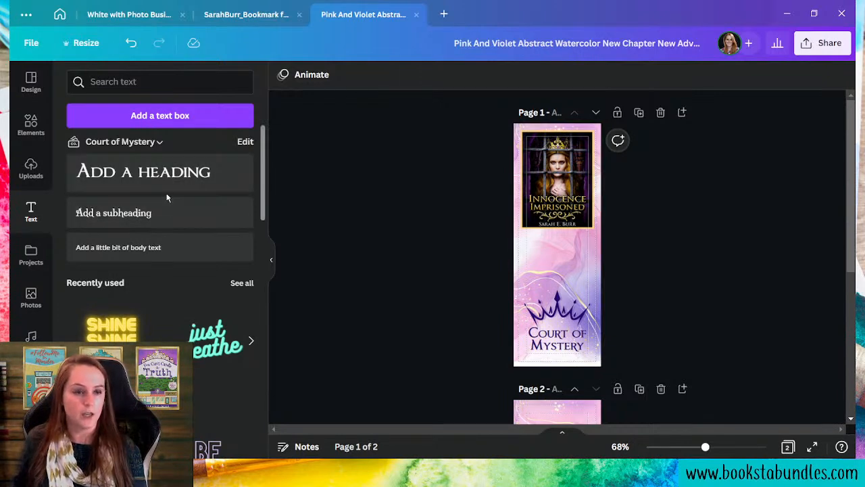
- Add a subheading text box and position it just below the book cover
click(156, 213)
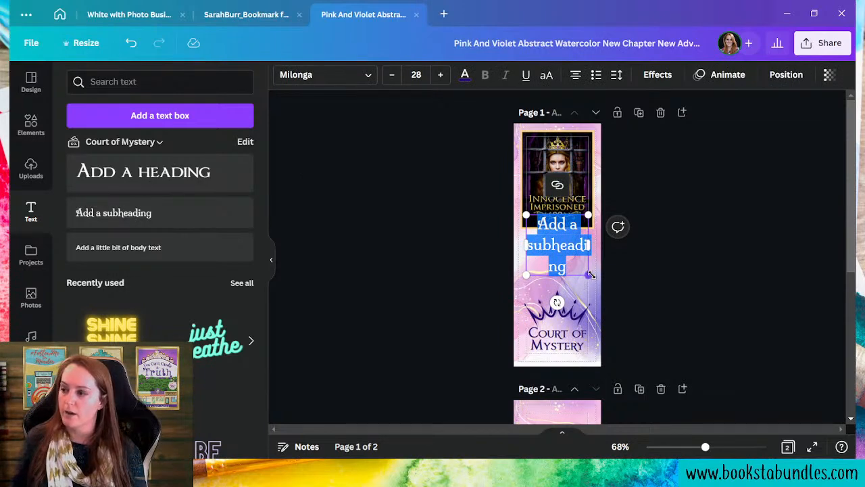
drag(588, 275, 593, 278)
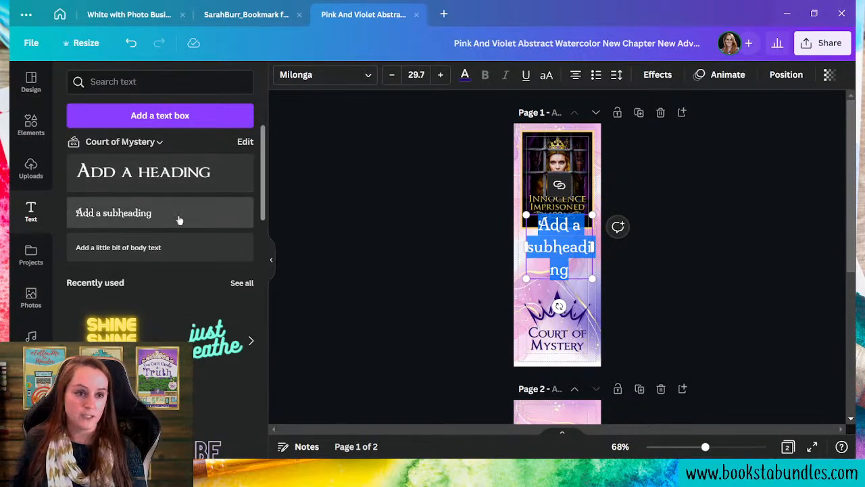
drag(525, 246, 519, 245)
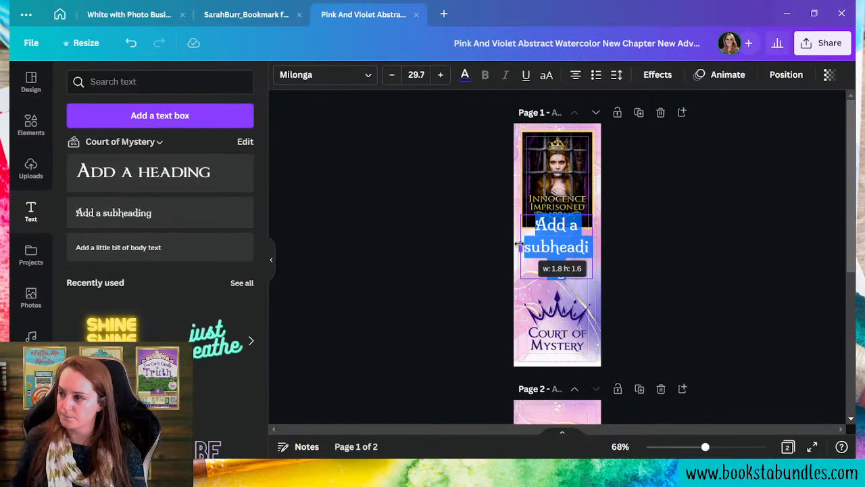
drag(551, 281, 551, 300)
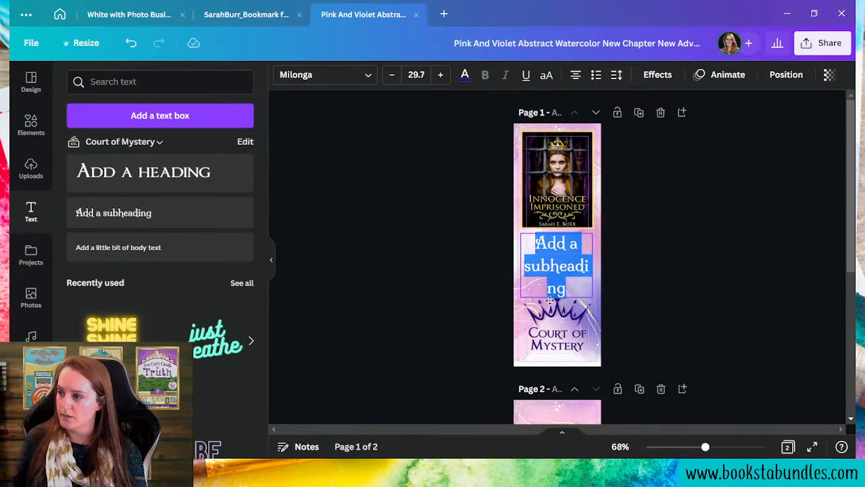
- Replace its text with 'This series keeps getting better!' and scale it to fit under the cover
double_click(552, 288)
key(ctrl+a)
text(")
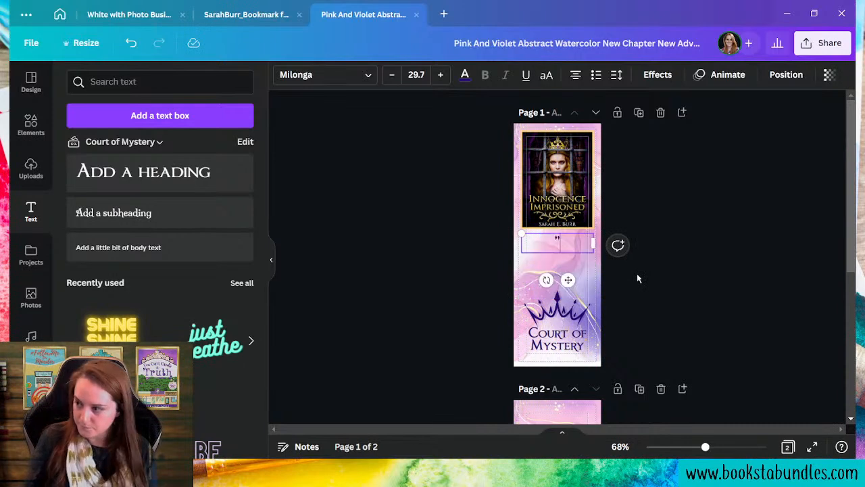
text(This ser)
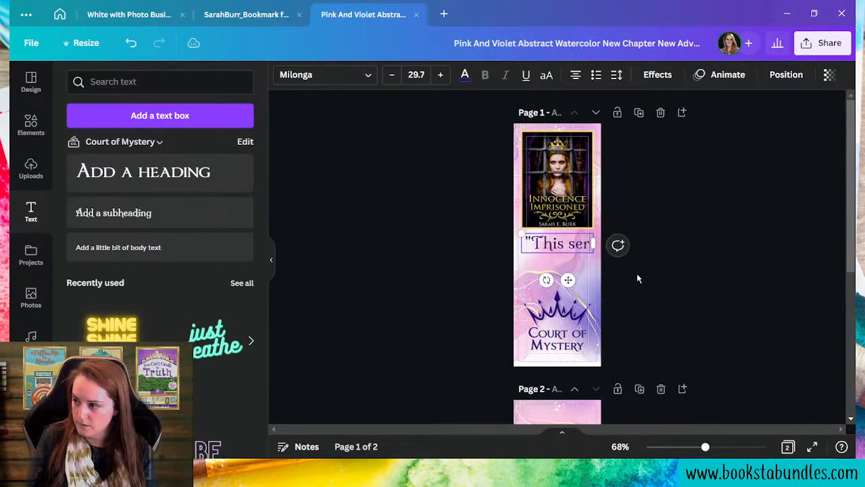
text(ies keeps getting b)
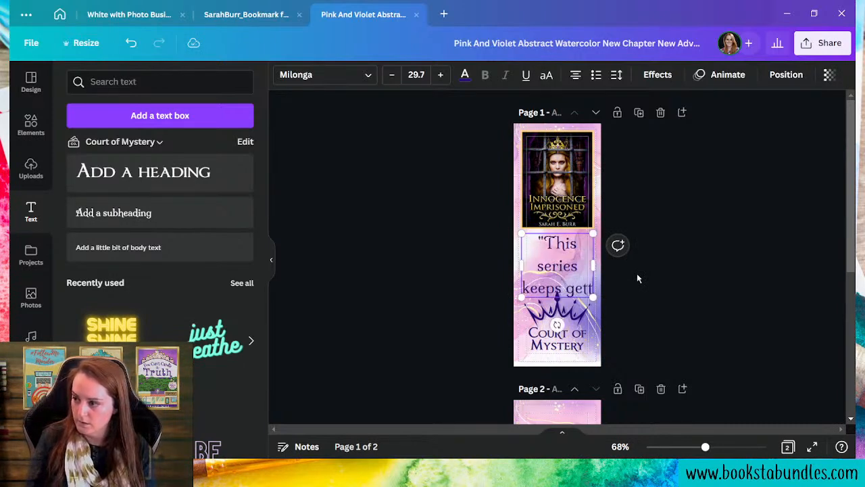
text(etter)
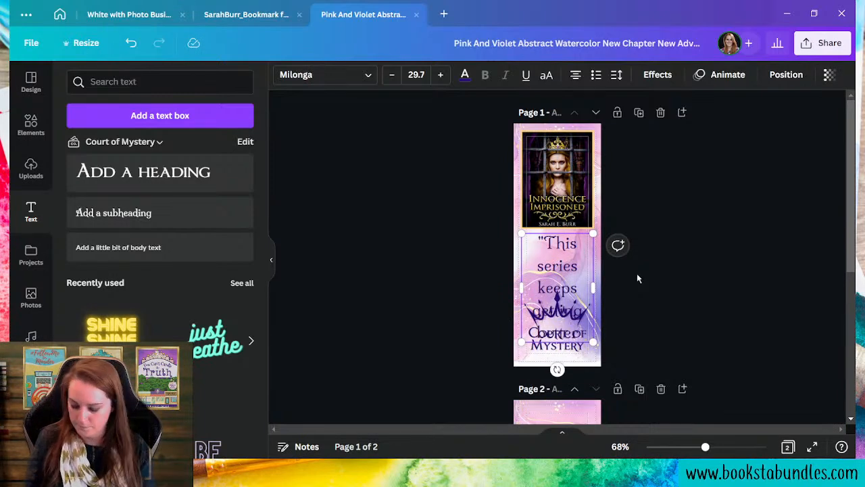
text(!")
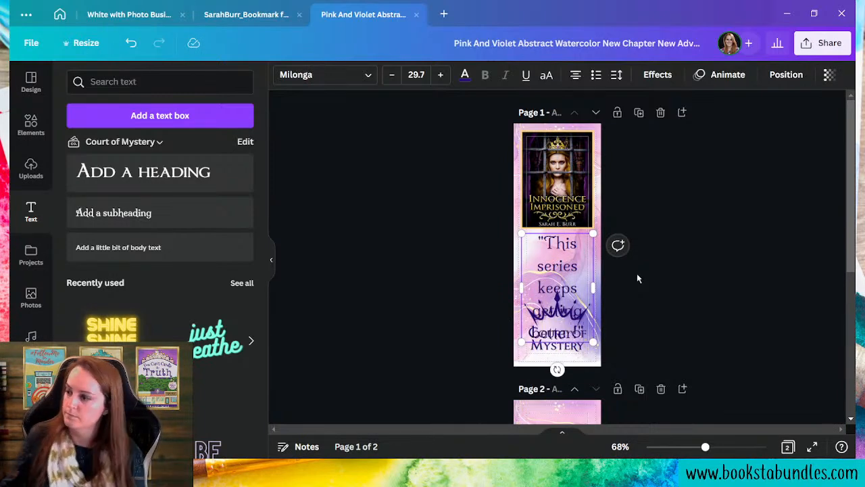
drag(592, 342, 589, 258)
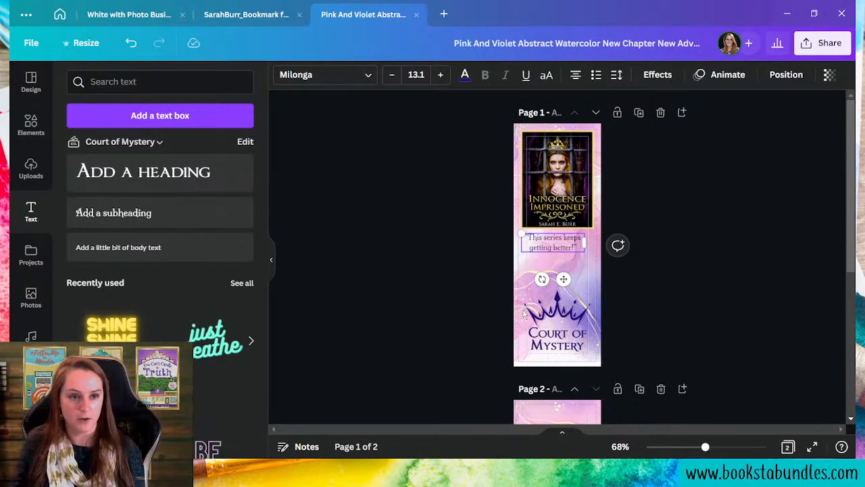
drag(554, 250, 596, 246)
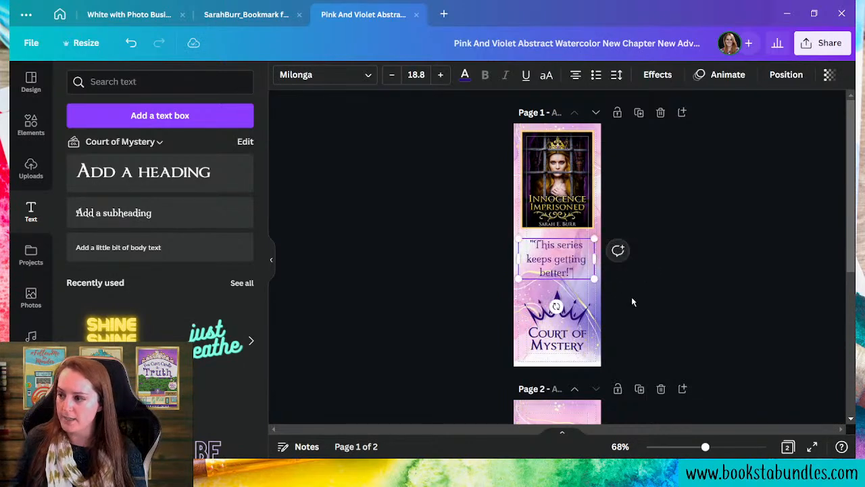
click(718, 321)
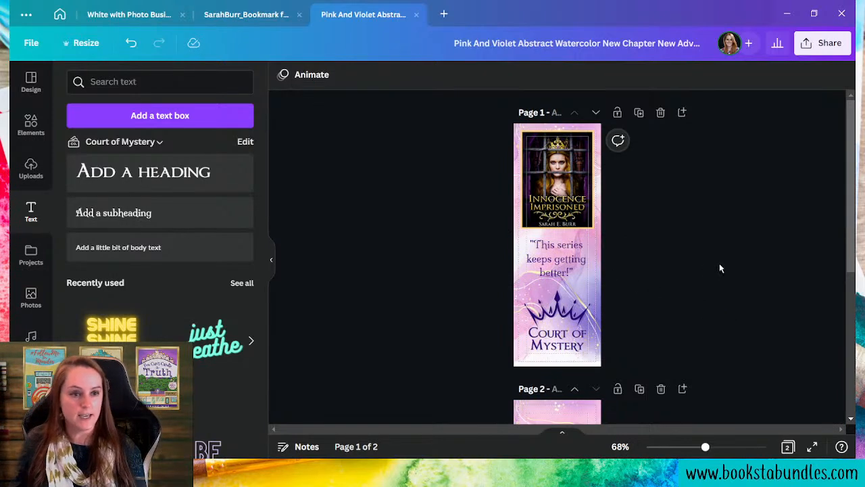
click(578, 259)
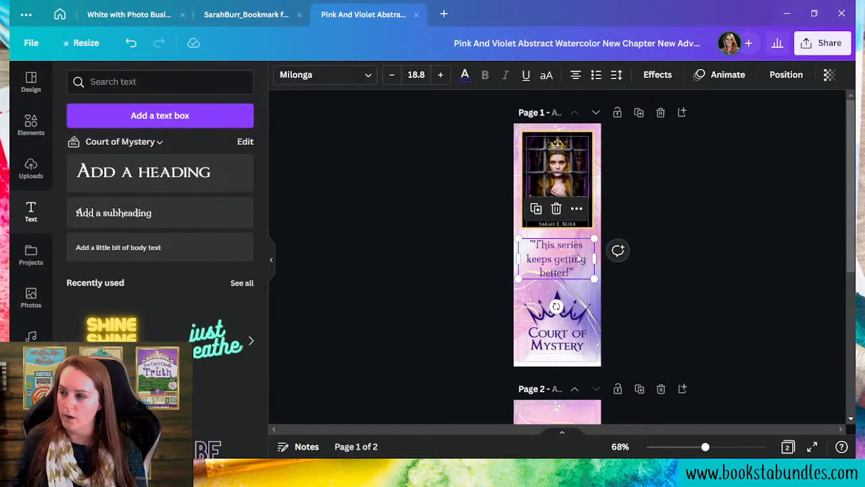
key(Up)
key(Up)
key(Up)
key(Up)
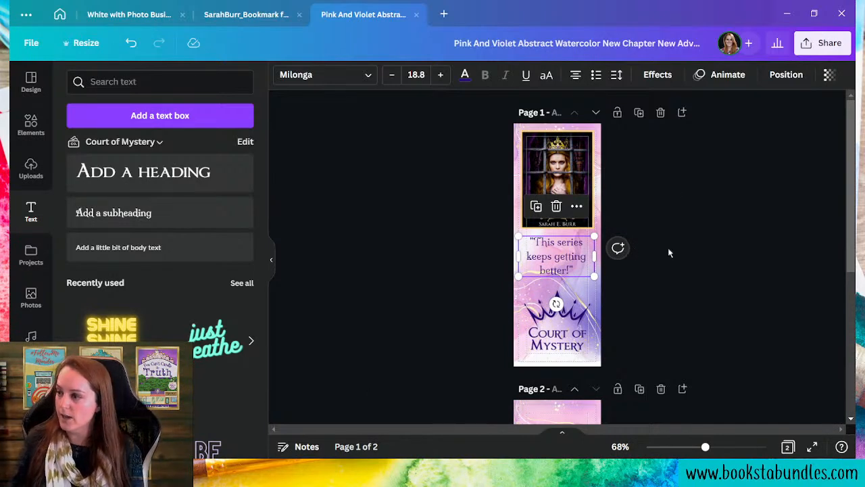
- Apply a dark purple Splice effect to the quote with offset 0 and thickness 36
click(654, 74)
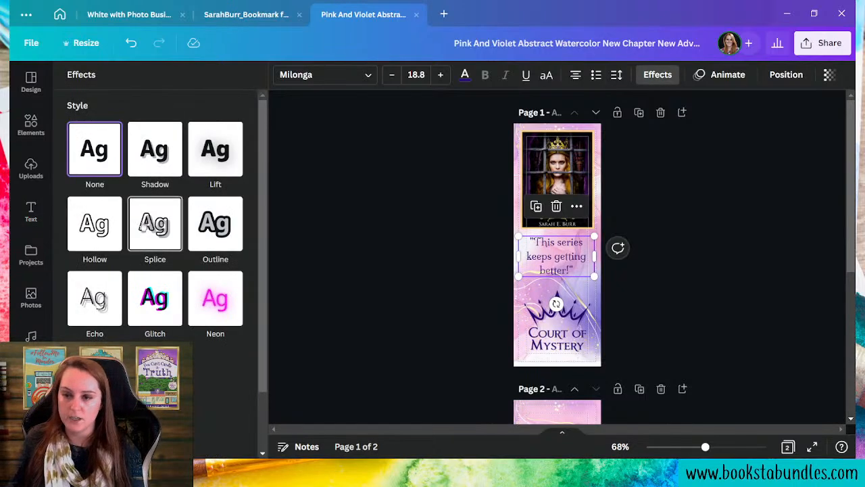
click(144, 227)
drag(154, 333, 67, 332)
click(234, 386)
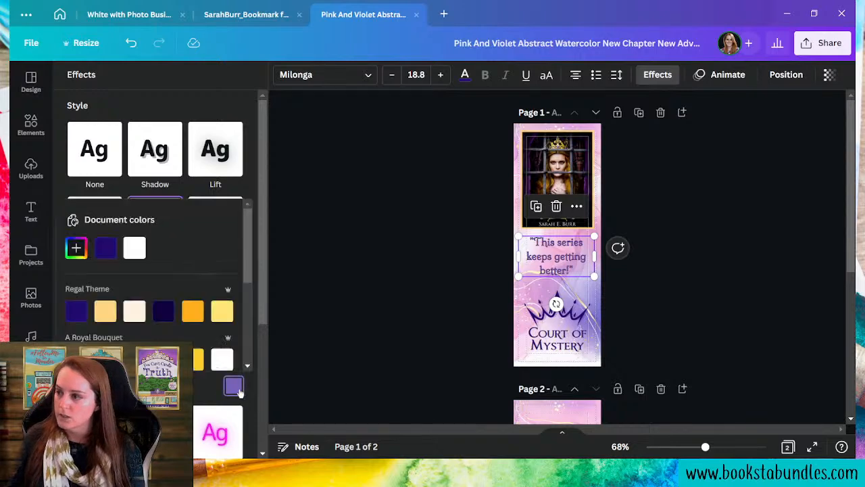
click(105, 247)
click(199, 387)
drag(153, 299, 129, 300)
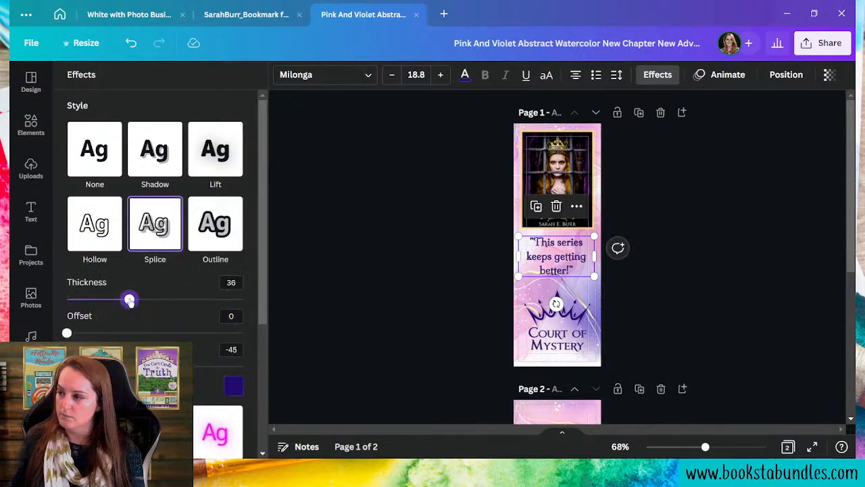
- Tighten the quote's line spacing to about 1.2 and narrow its box so the text rewraps
click(617, 74)
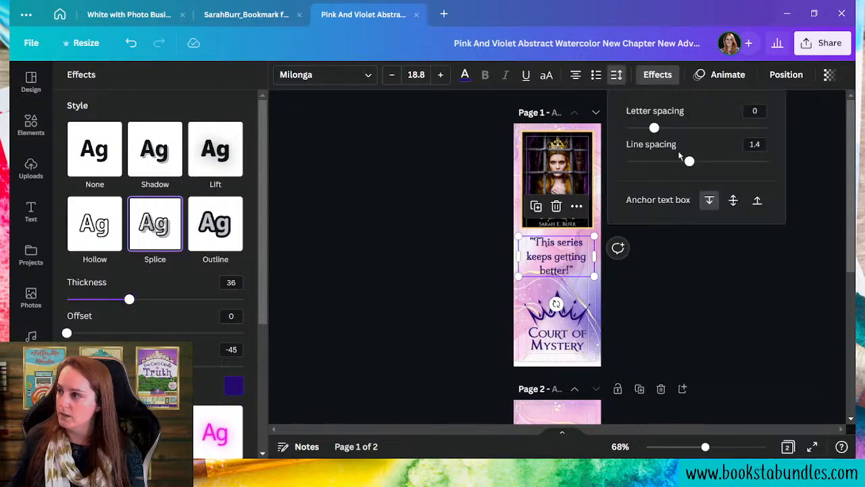
drag(689, 161, 680, 161)
drag(683, 161, 676, 161)
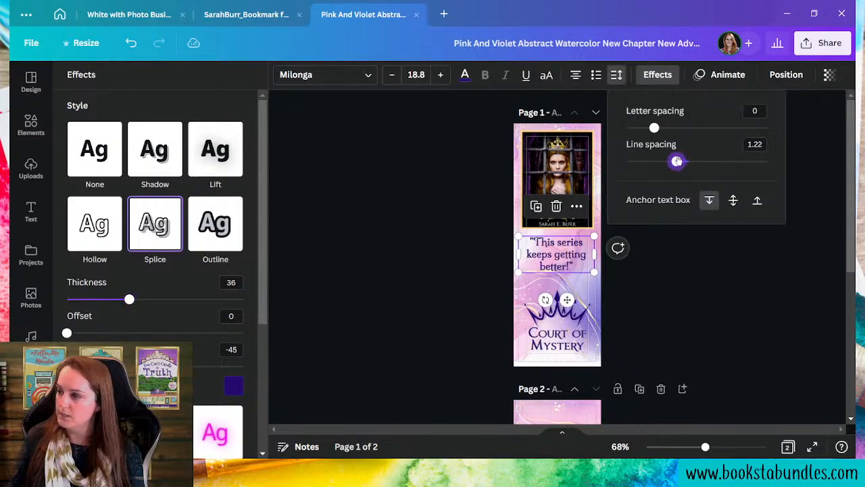
drag(598, 246, 554, 266)
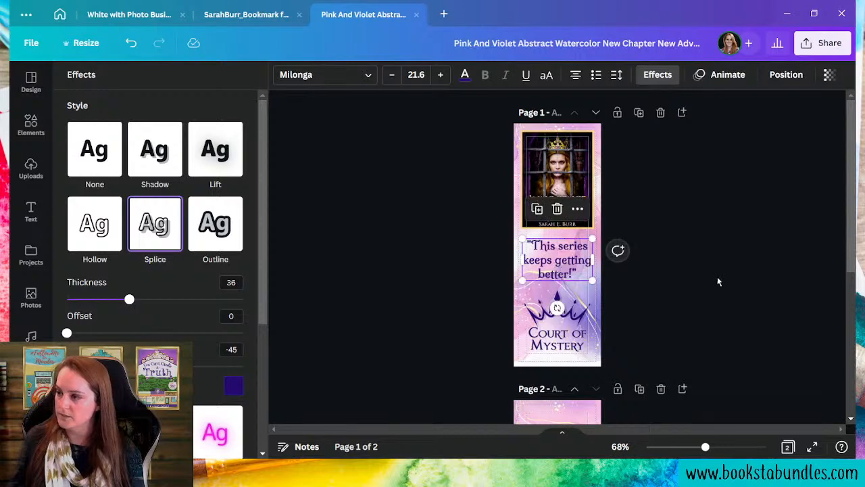
click(708, 269)
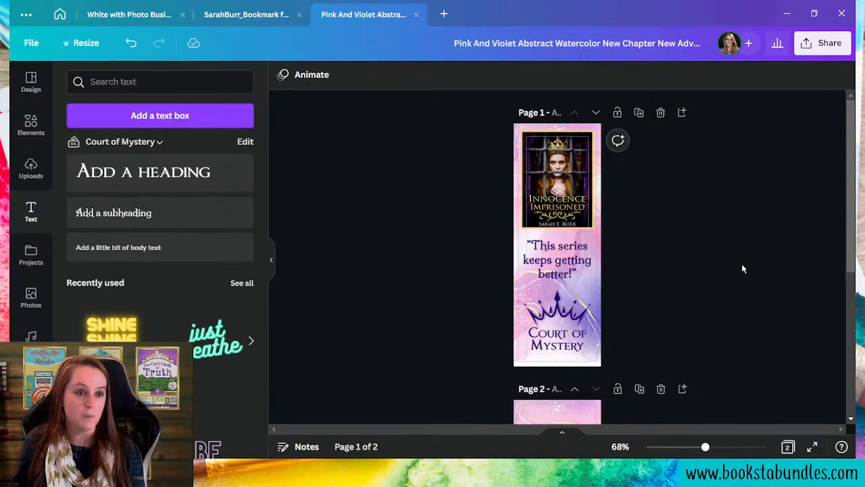
- Scroll down to the blank back side of the bookmark on page 2
scroll(759, 292, down, 4)
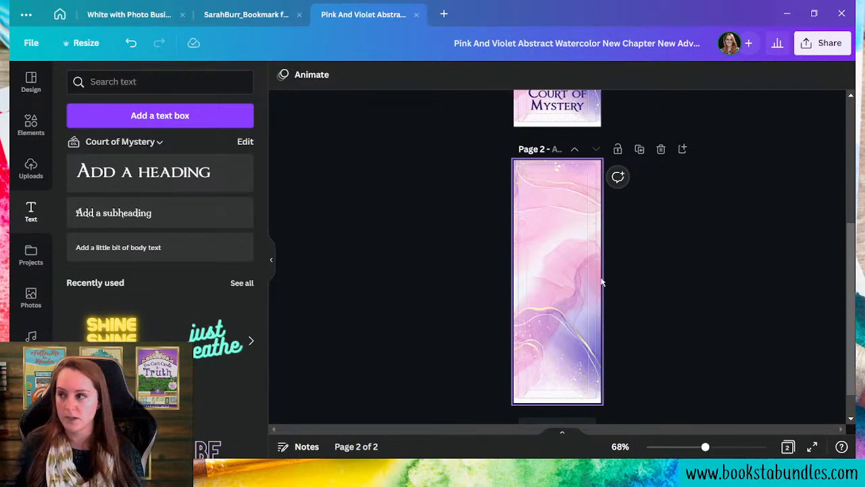
scroll(601, 282, up, 4)
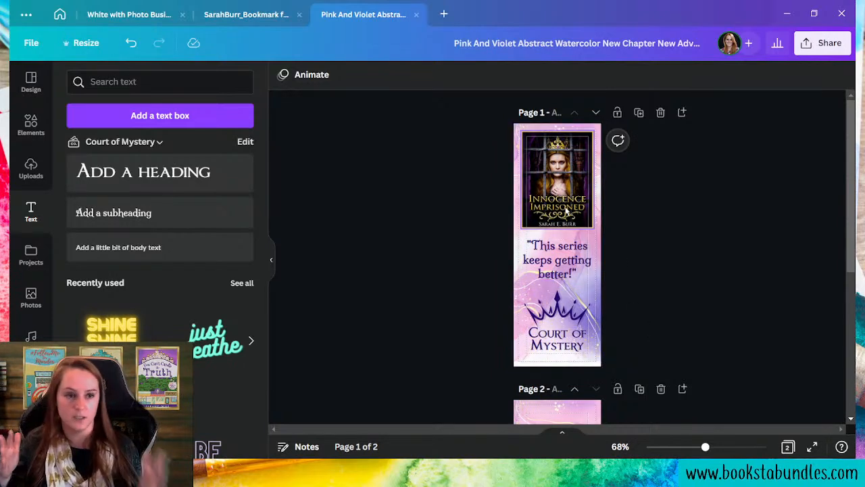
scroll(562, 282, down, 4)
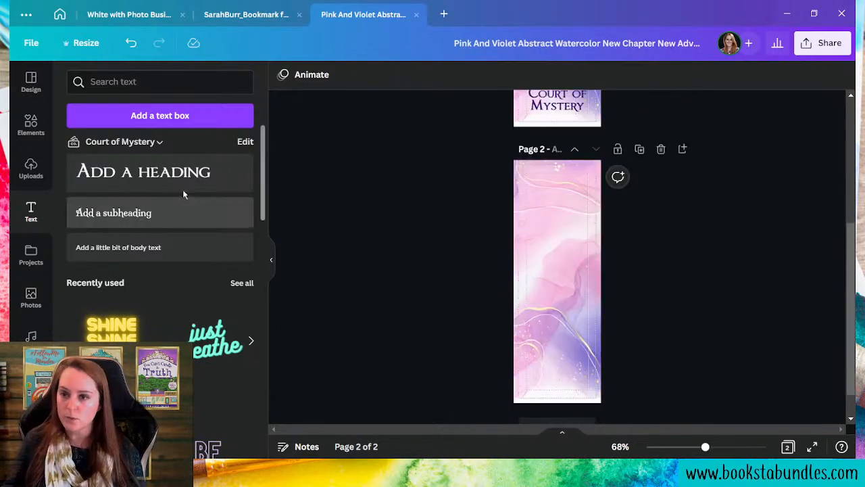
- Add a heading text box on page 2 and type 'Murder is a Royal Affair'
click(155, 172)
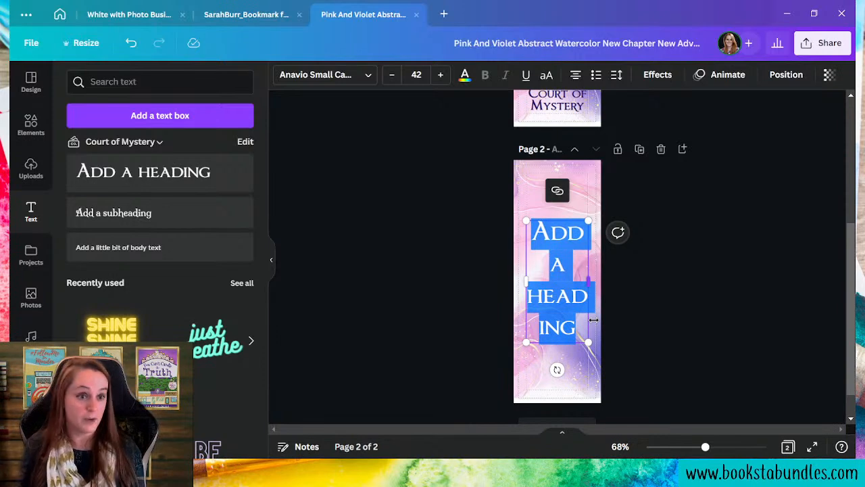
scroll(649, 298, up, 4)
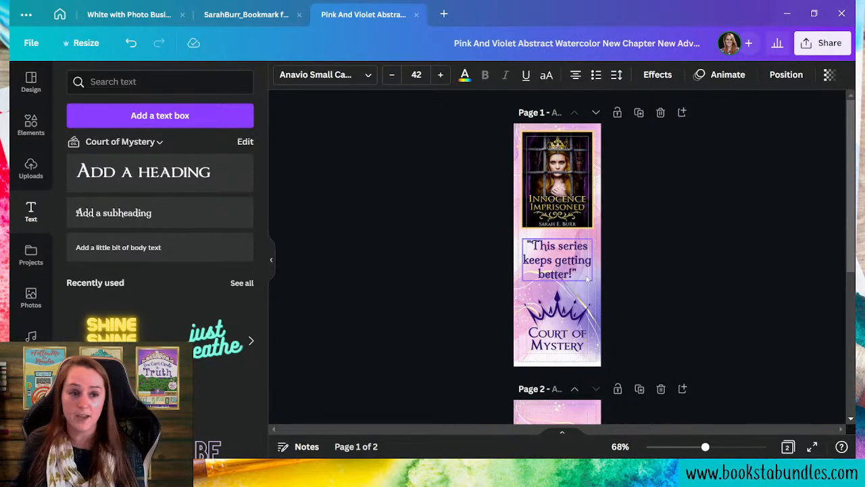
scroll(623, 262, down, 4)
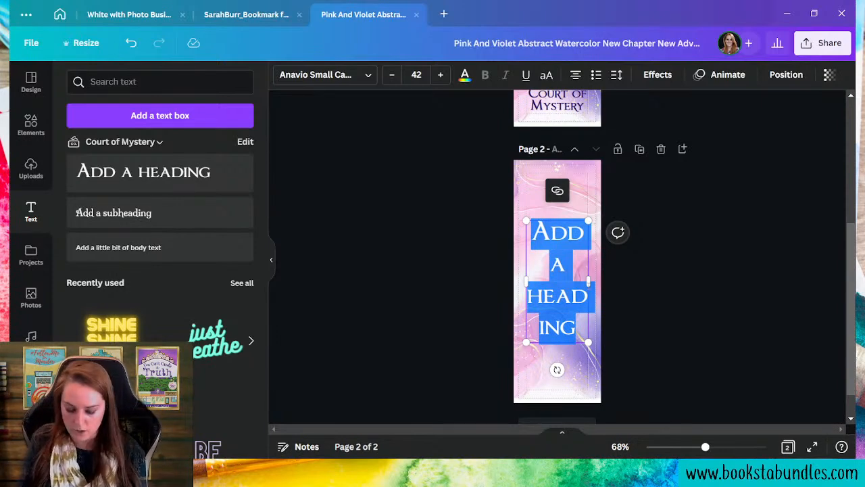
text(Murder)
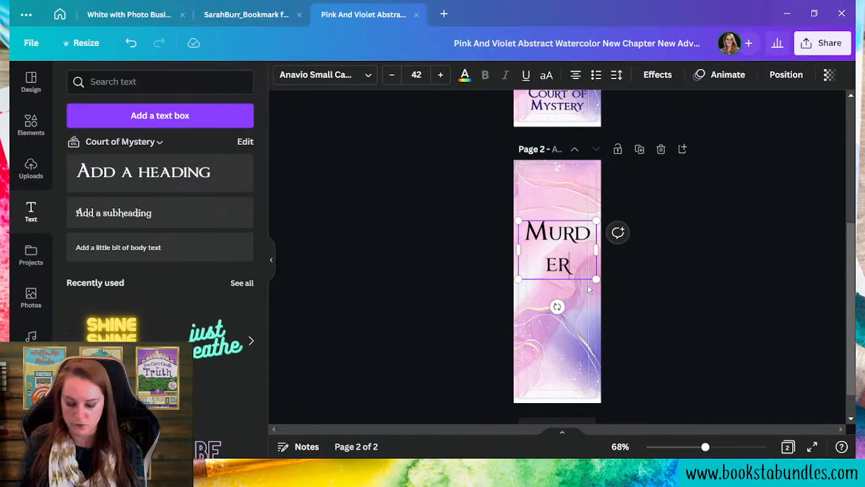
text( is a Royal Af)
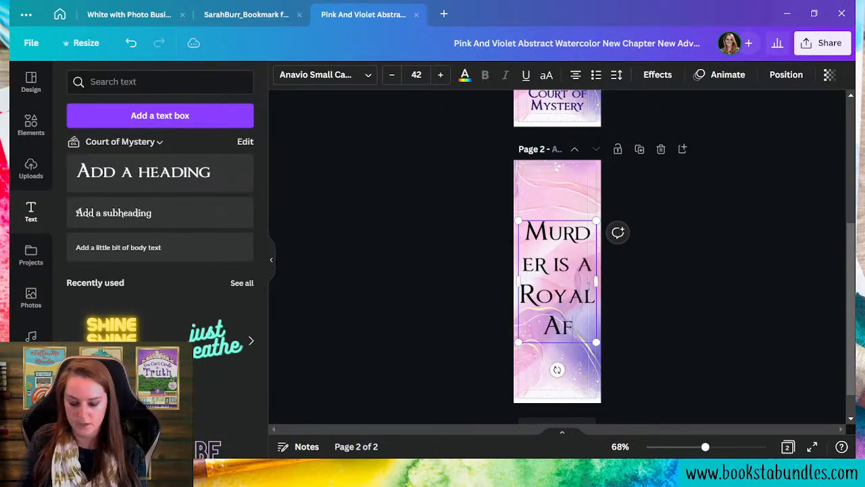
text(fair)
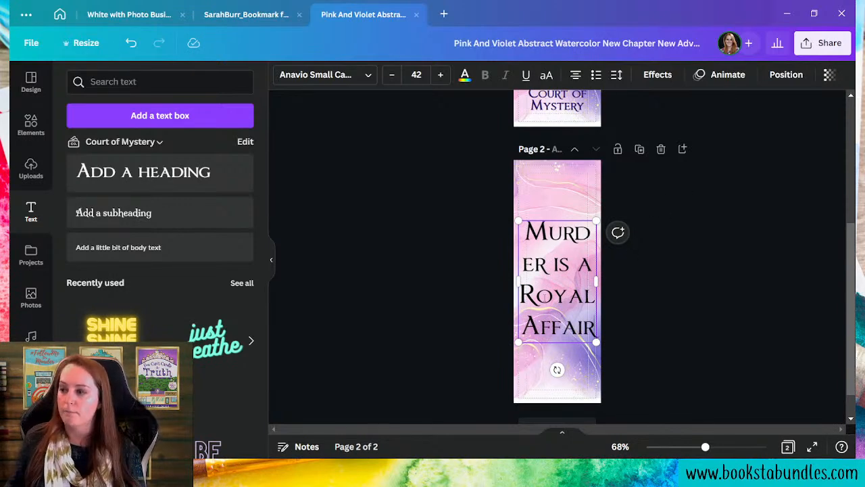
- Rotate the title to run vertically on one line along the bookmark's left edge
click(588, 391)
click(557, 274)
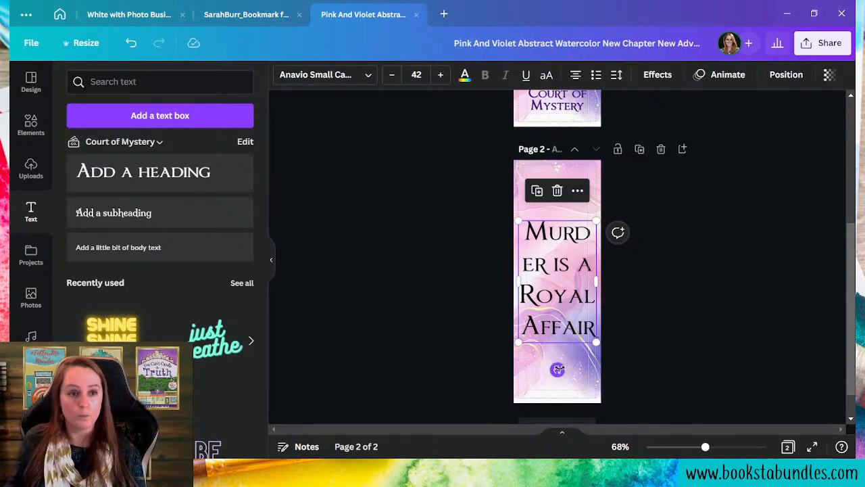
drag(559, 370, 717, 273)
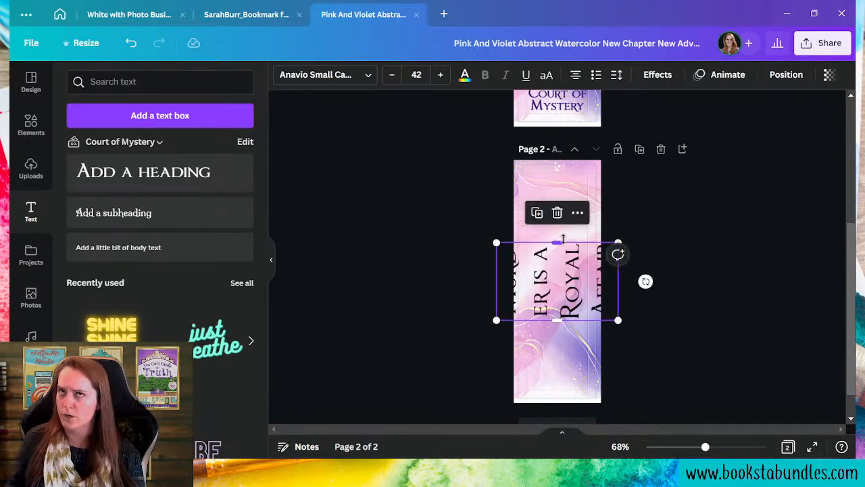
drag(563, 237, 572, 155)
drag(526, 320, 518, 404)
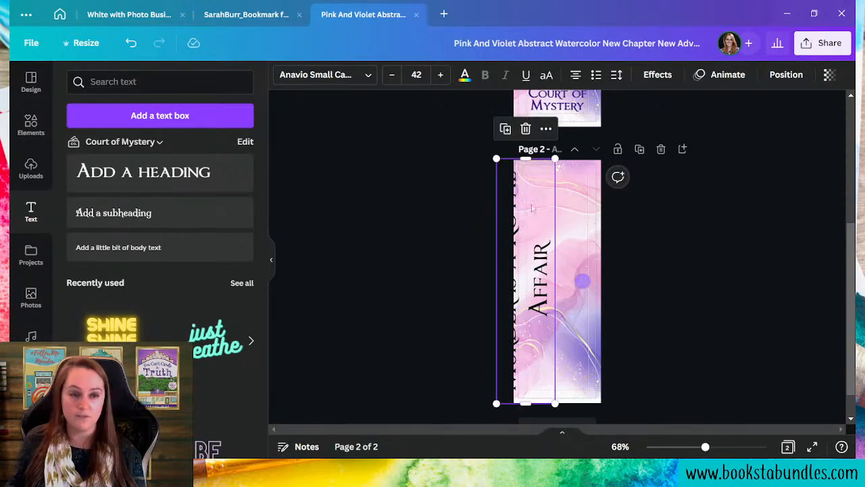
drag(496, 158, 558, 227)
drag(575, 303, 572, 270)
click(573, 370)
- Make the vertical title text dark purple
click(537, 344)
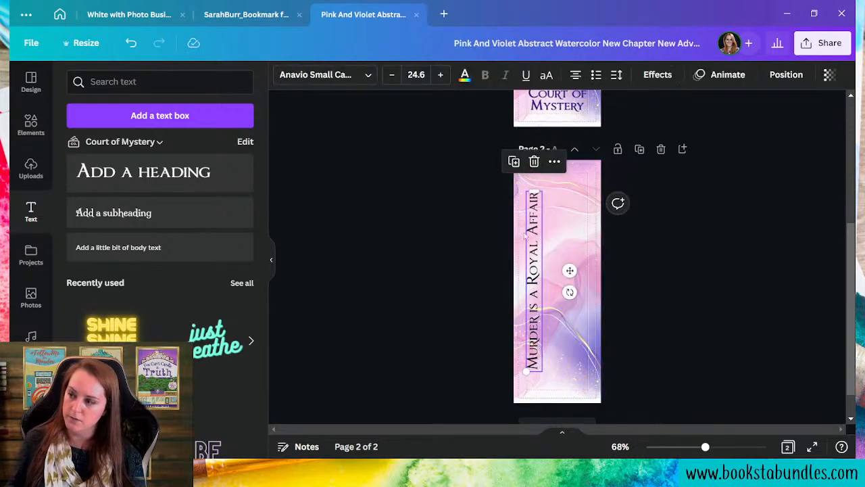
click(464, 75)
click(140, 146)
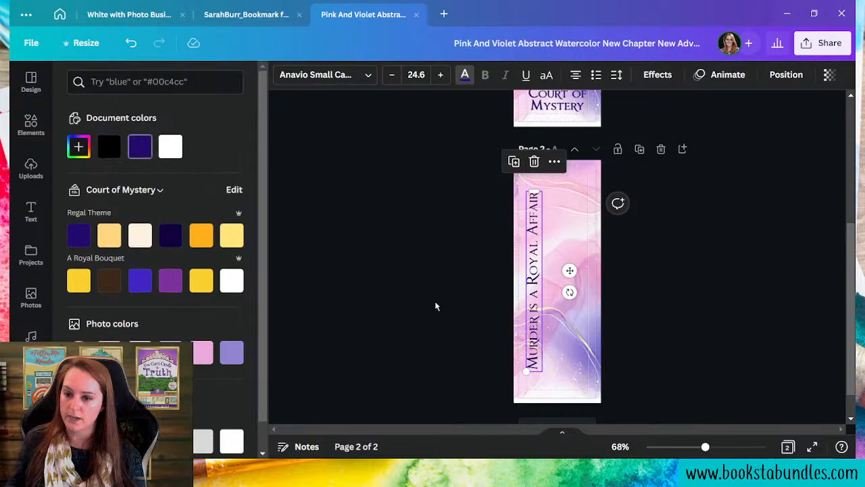
- Give the title a document-purple Shadow with blur 27 and transparency around 52
click(528, 304)
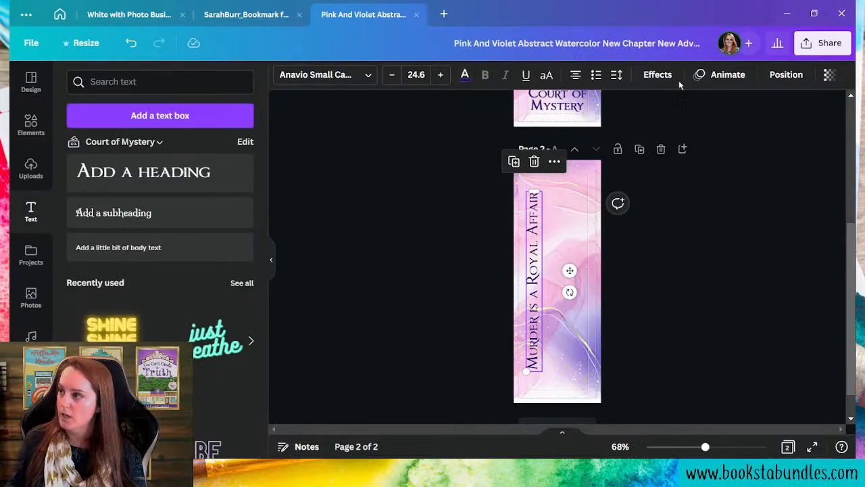
click(658, 74)
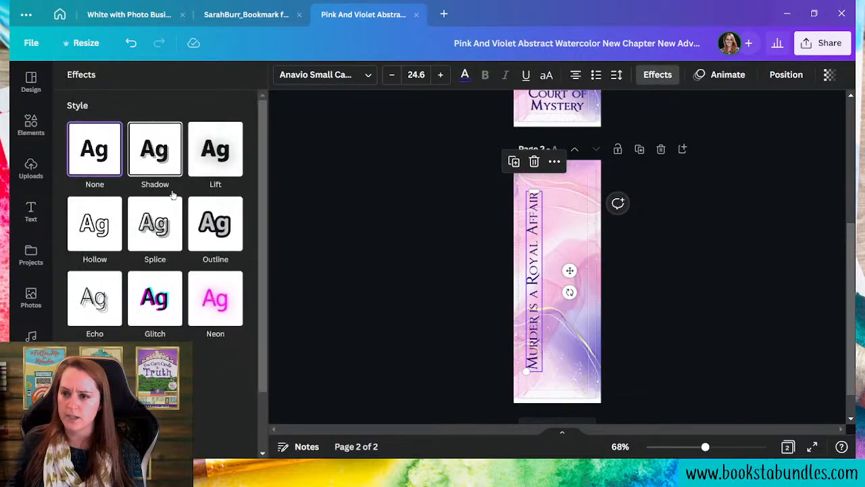
click(175, 165)
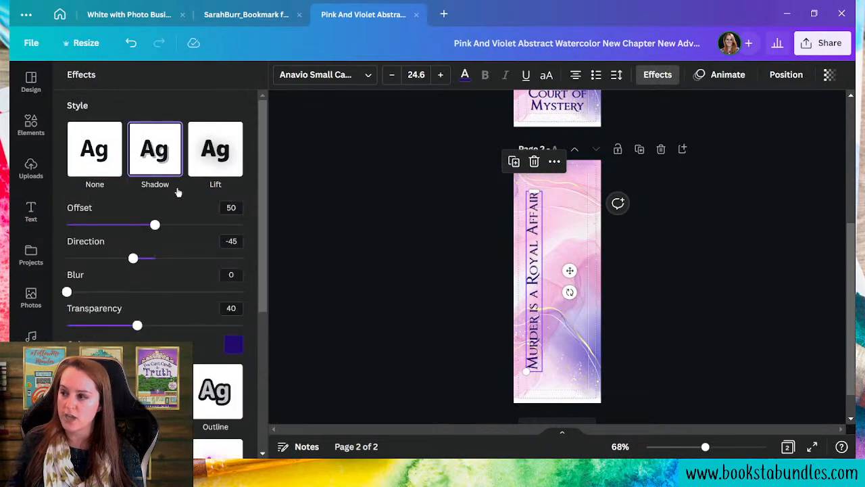
drag(67, 291, 88, 291)
drag(138, 325, 158, 326)
click(233, 345)
click(163, 270)
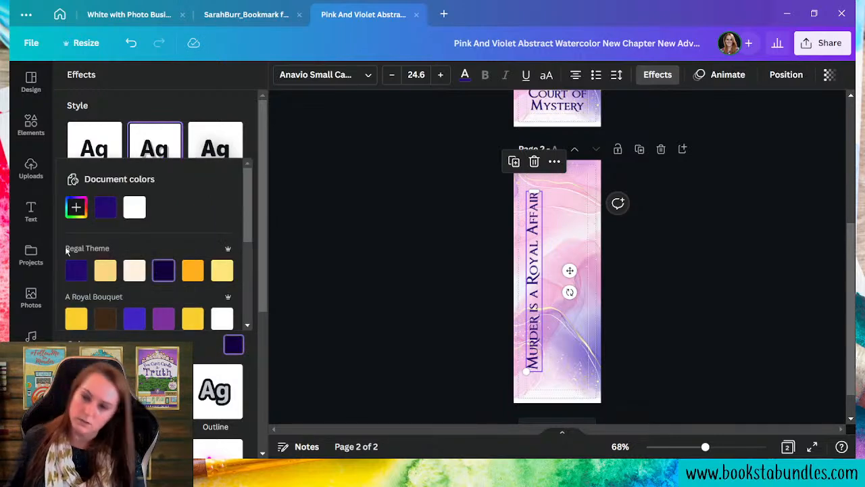
click(101, 207)
click(140, 347)
drag(96, 294, 123, 293)
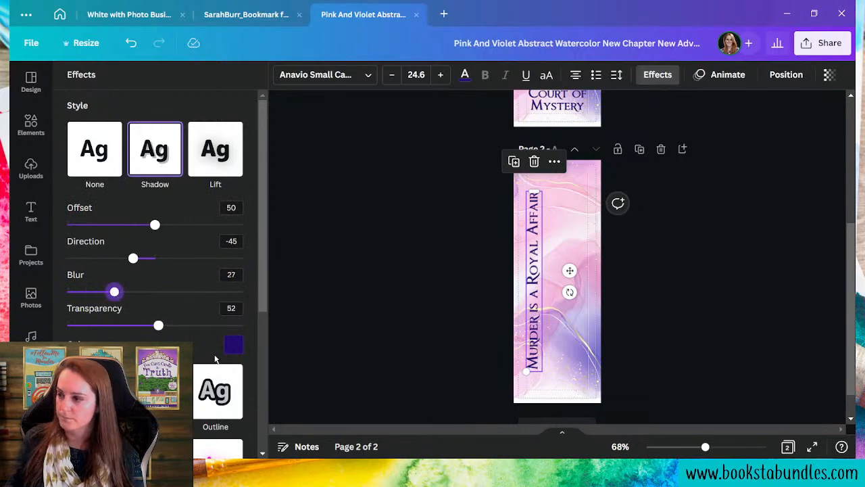
click(352, 356)
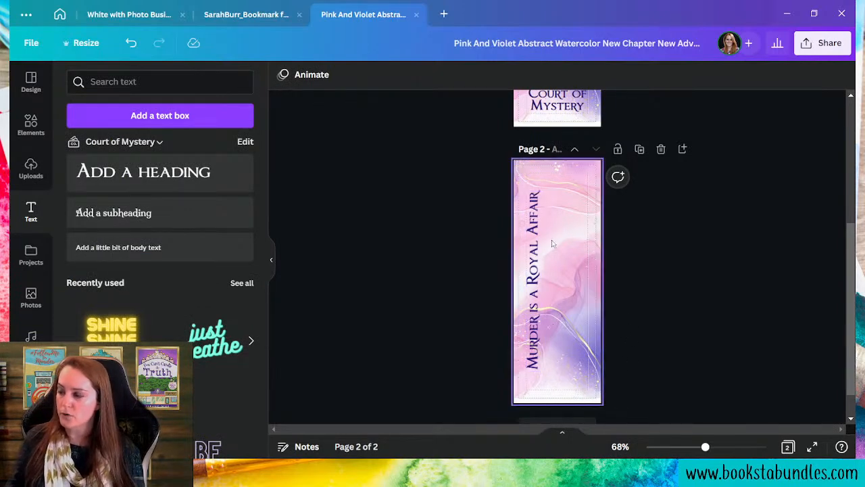
click(544, 296)
click(576, 355)
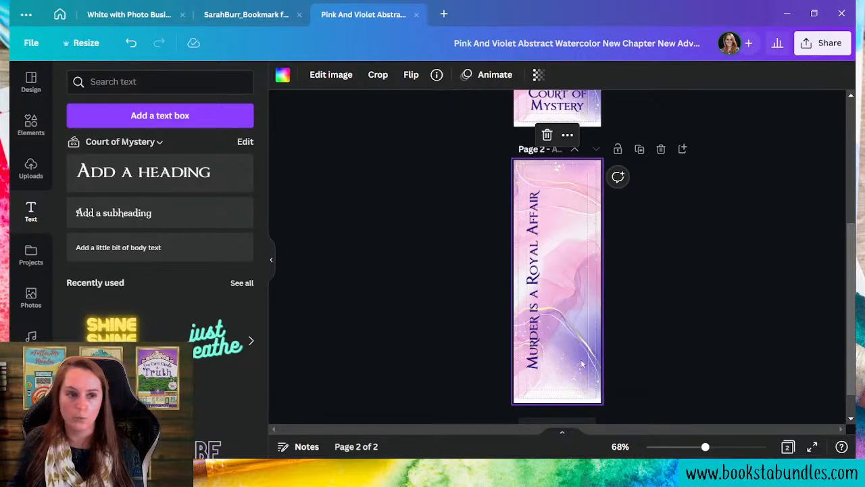
- Copy the Court of Mystery text from page 1 to page 2, rotated vertically beside the title
scroll(581, 365, up, 4)
scroll(506, 382, down, 4)
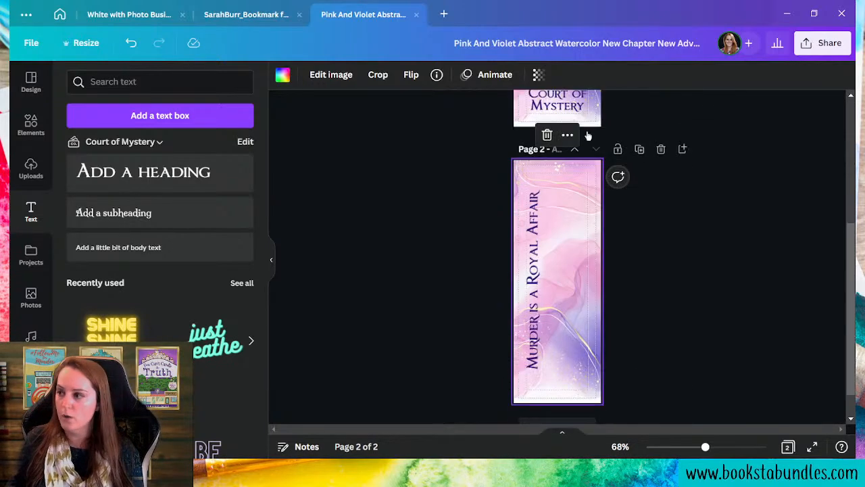
click(564, 107)
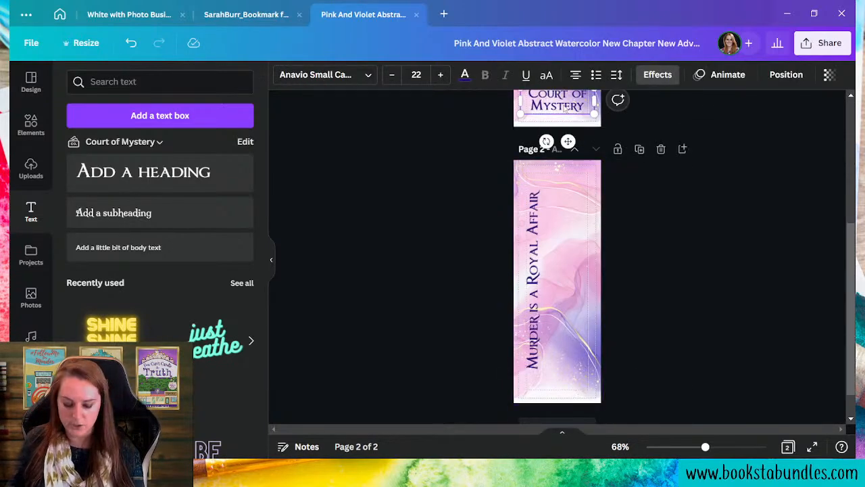
key(ctrl+c)
click(574, 325)
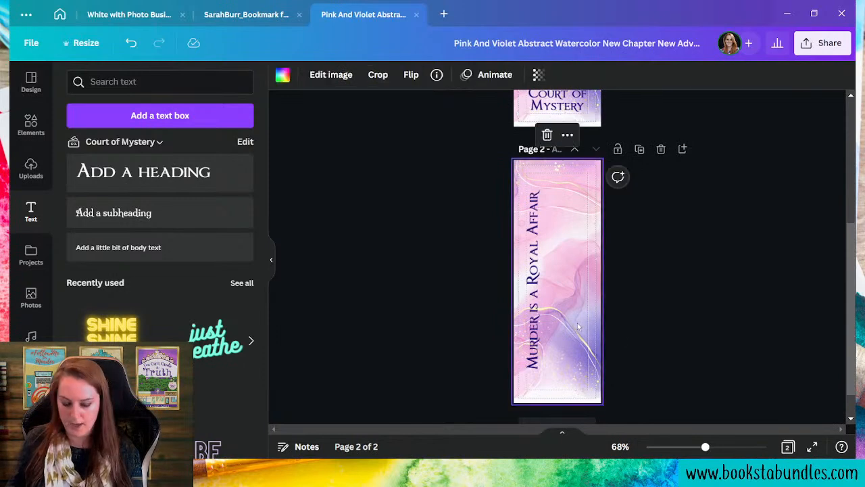
key(ctrl+v)
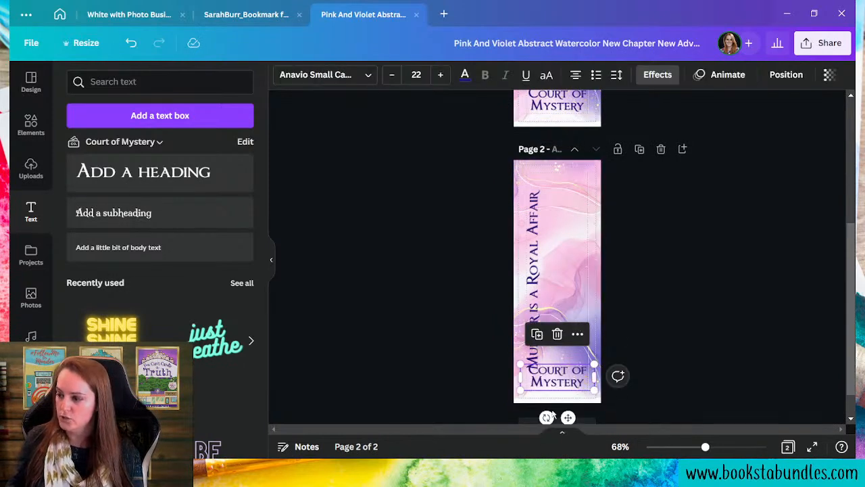
drag(546, 417, 595, 275)
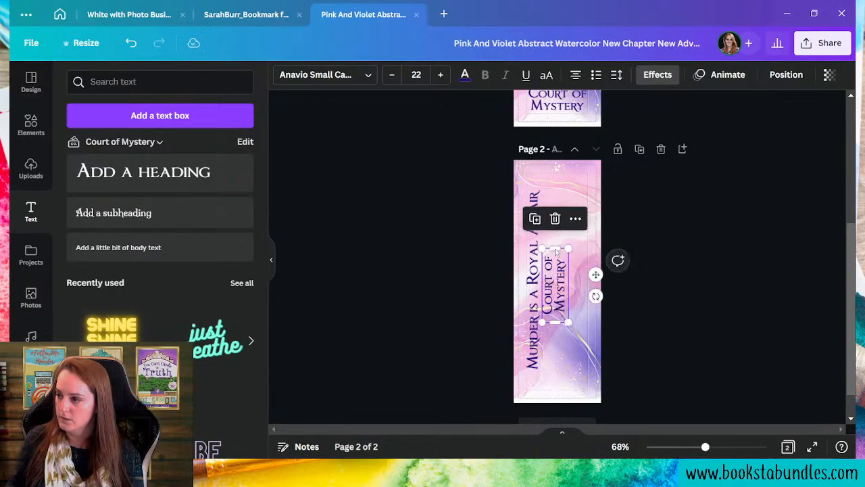
drag(555, 251, 568, 196)
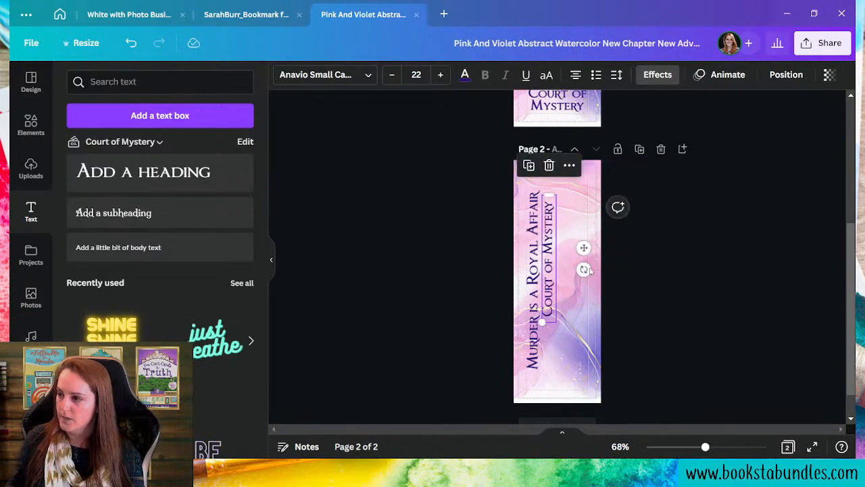
drag(583, 248, 585, 270)
- Shrink it to size 19, change it to 'The Court of Mystery Series', and fit it on one line
click(392, 75)
click(393, 75)
click(393, 75)
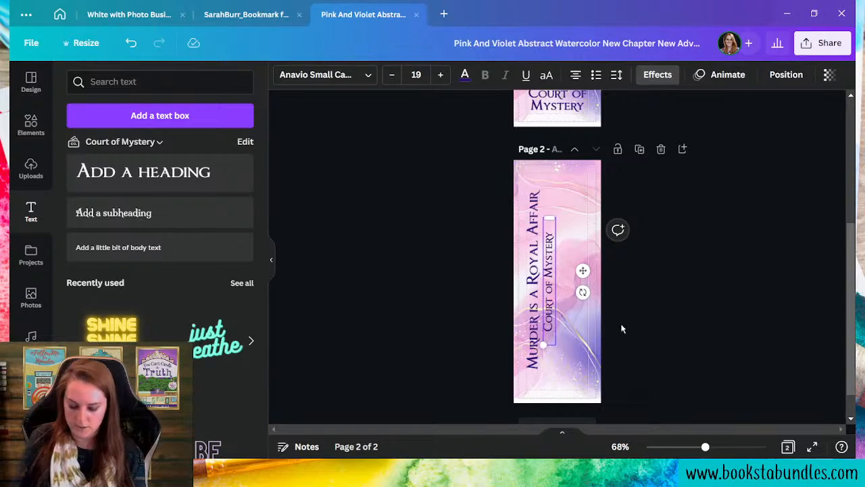
text(The )
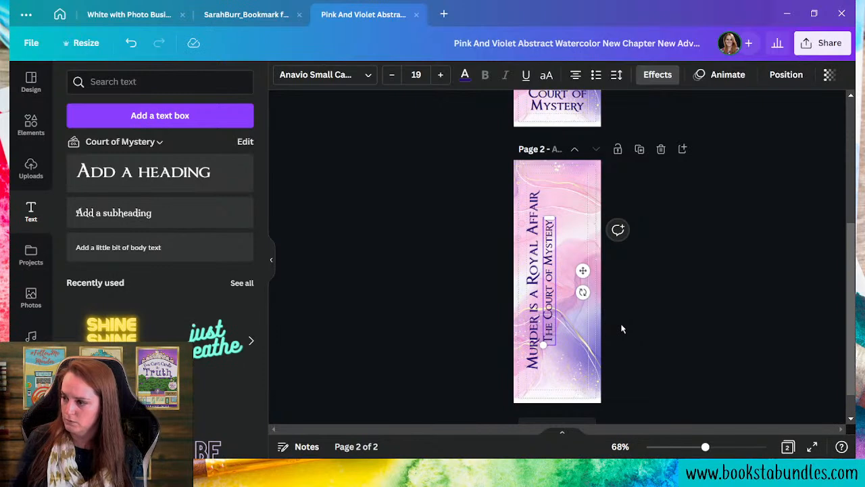
text( Series)
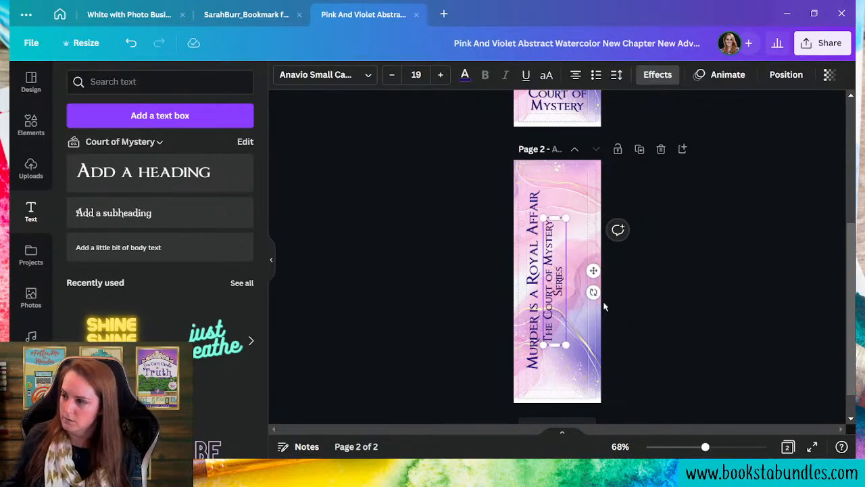
drag(554, 217, 557, 179)
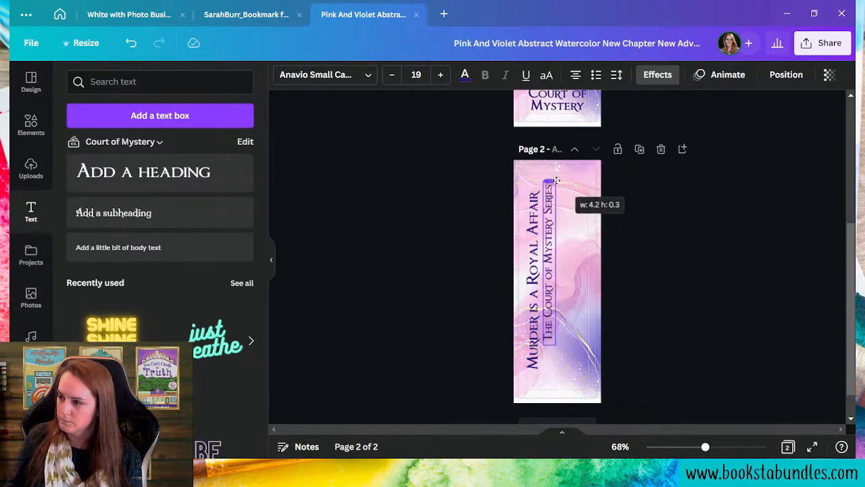
drag(583, 252, 581, 271)
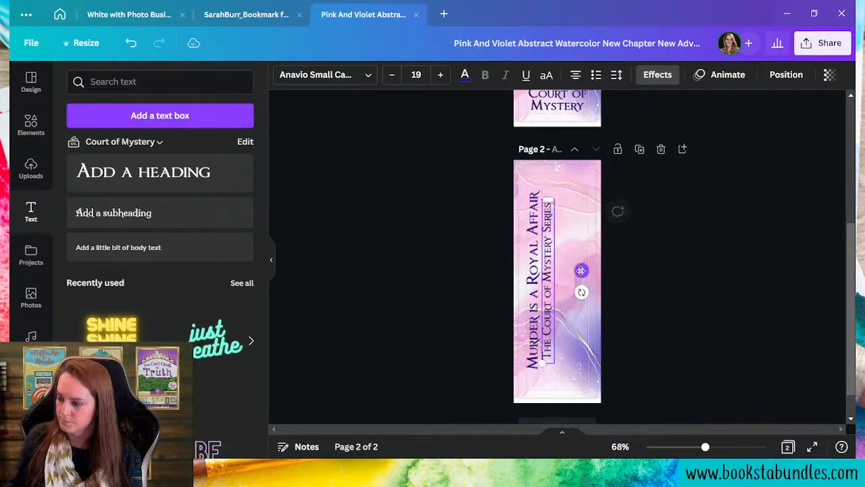
click(561, 331)
click(550, 330)
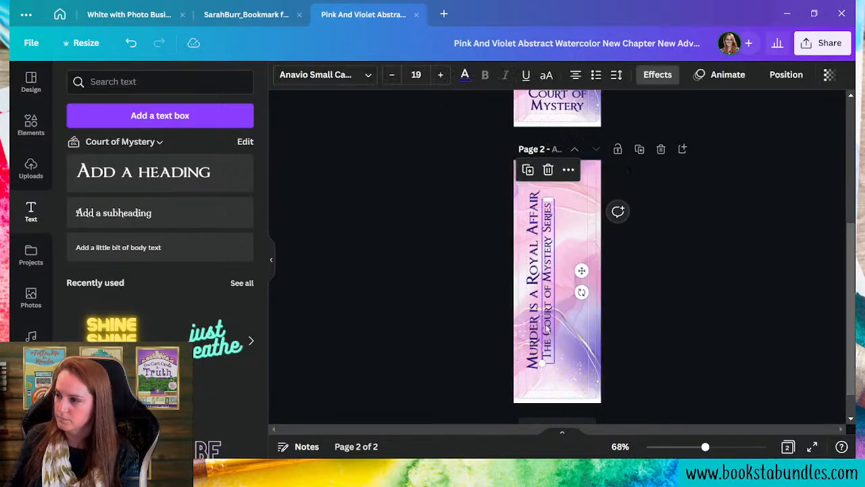
click(586, 359)
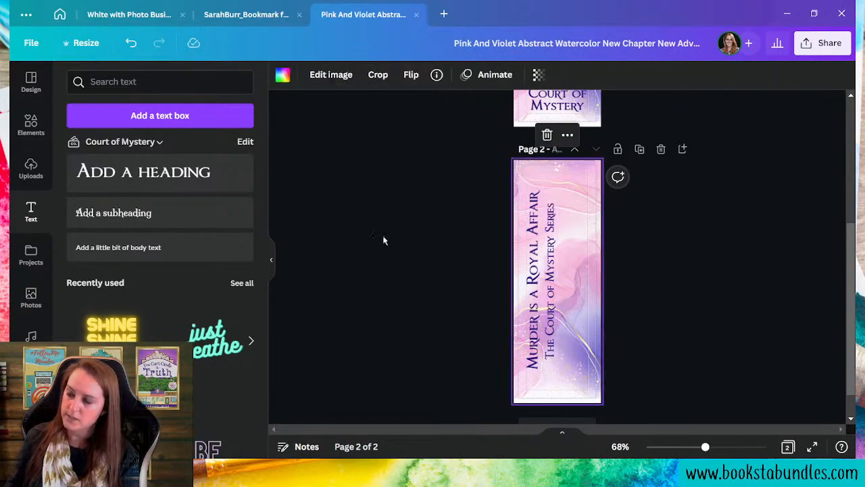
- Add a 'Learn More At' body text line, rotated vertically beside the series line
click(151, 249)
click(154, 250)
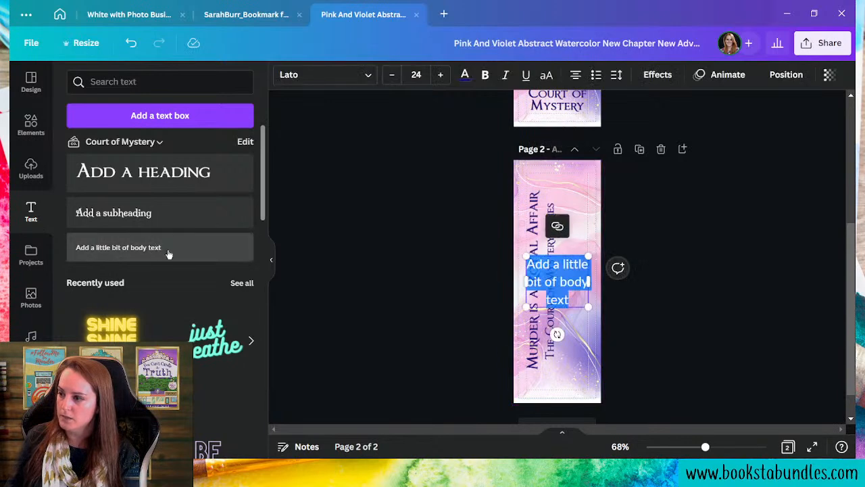
key(BackSpace)
text(Learn)
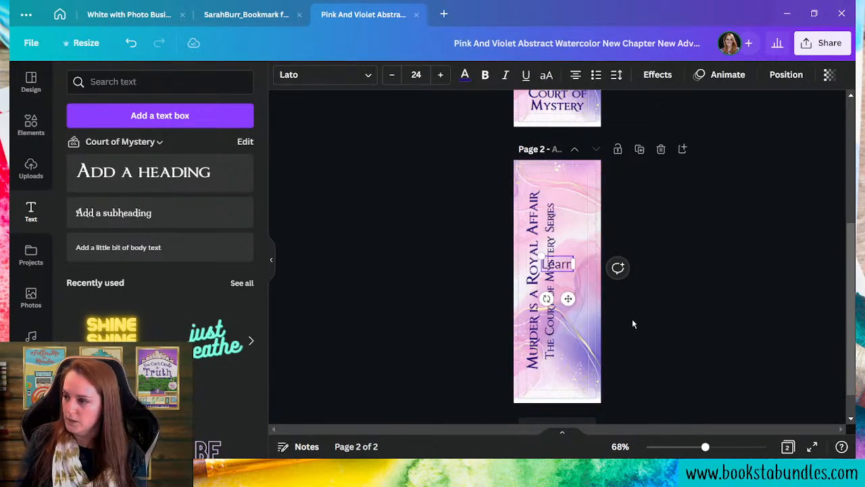
text( More At)
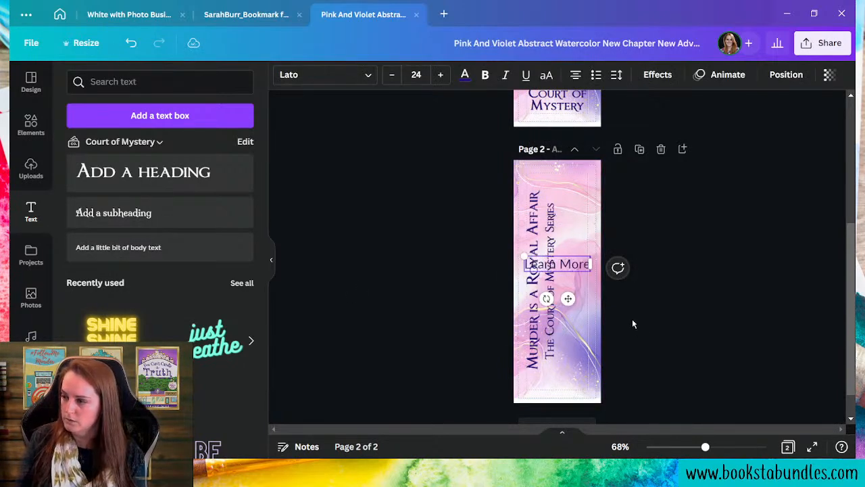
drag(596, 272, 633, 270)
drag(565, 298, 686, 277)
drag(610, 253, 603, 270)
- Make the 'Learn More At' text bold at size 17
click(392, 74)
click(392, 75)
click(391, 74)
click(391, 74)
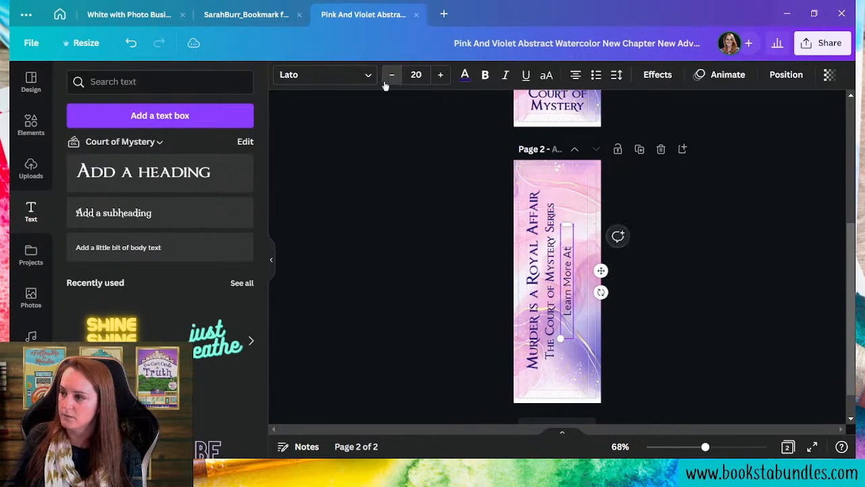
click(391, 74)
click(486, 76)
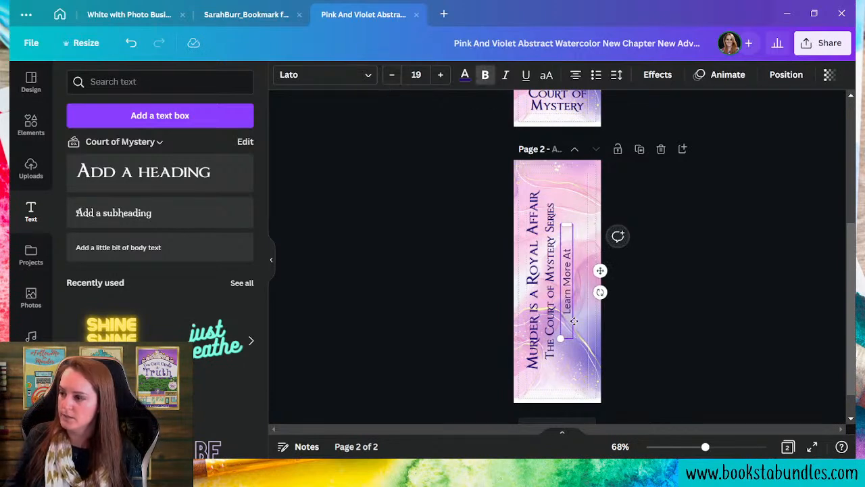
drag(567, 313, 567, 248)
click(485, 75)
click(392, 75)
click(392, 75)
click(596, 364)
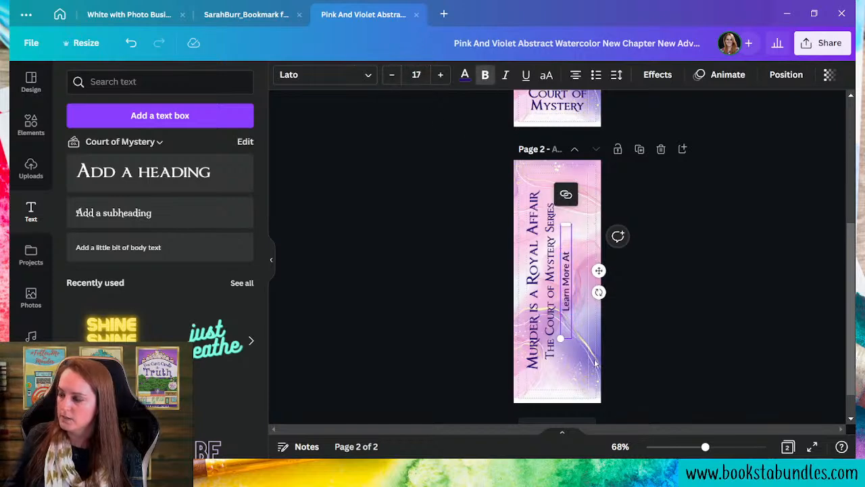
- Duplicate the line beside it and replace its text with the author's website address
click(564, 290)
drag(599, 270, 617, 271)
triple_click(582, 323)
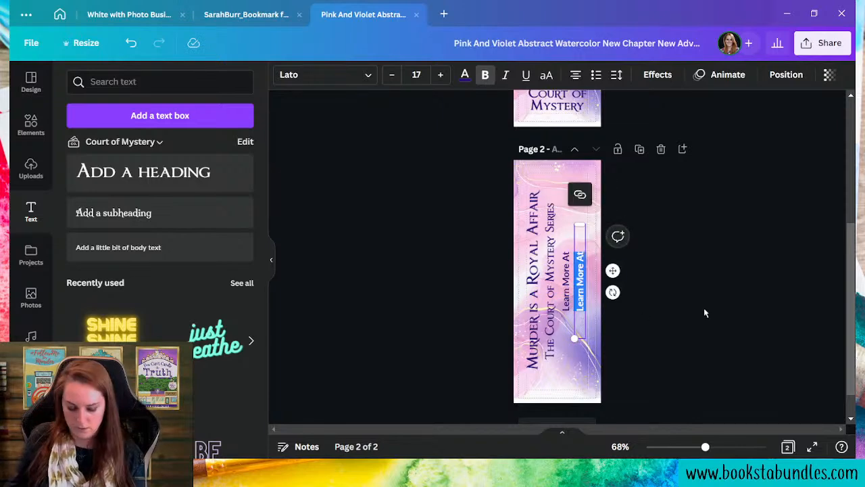
text(www.saraheburr.com)
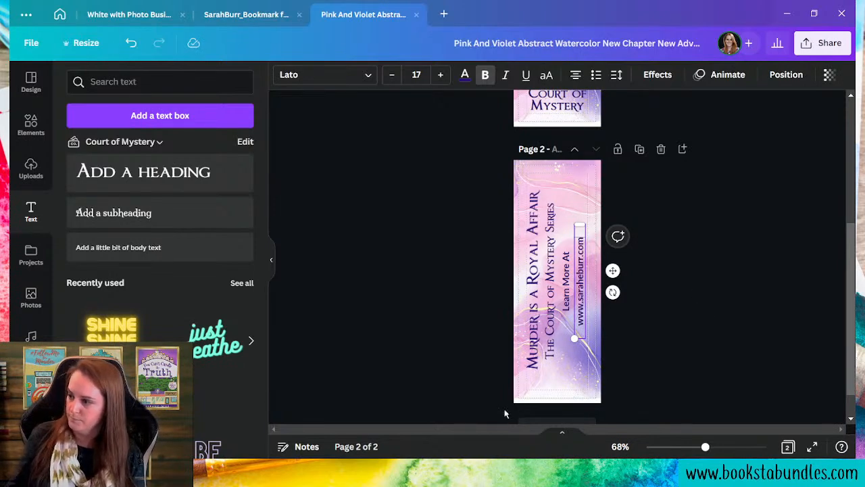
click(572, 395)
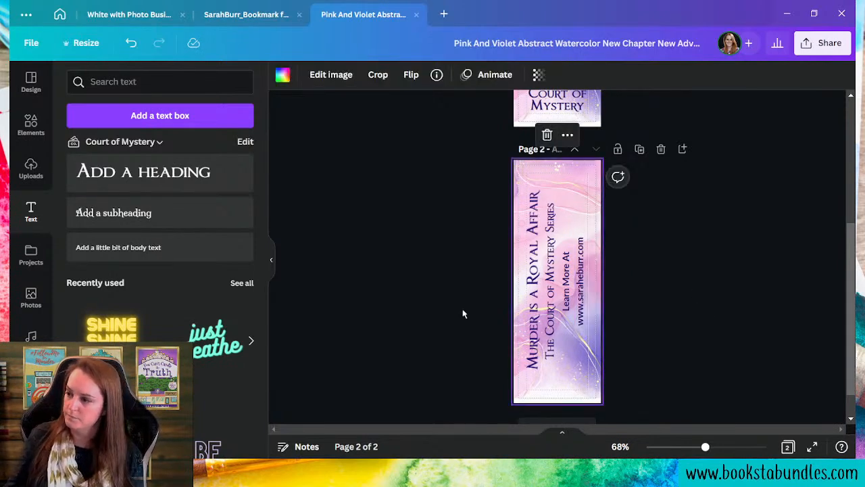
- Select all four vertical text lines and nudge them slightly right
drag(460, 268, 628, 297)
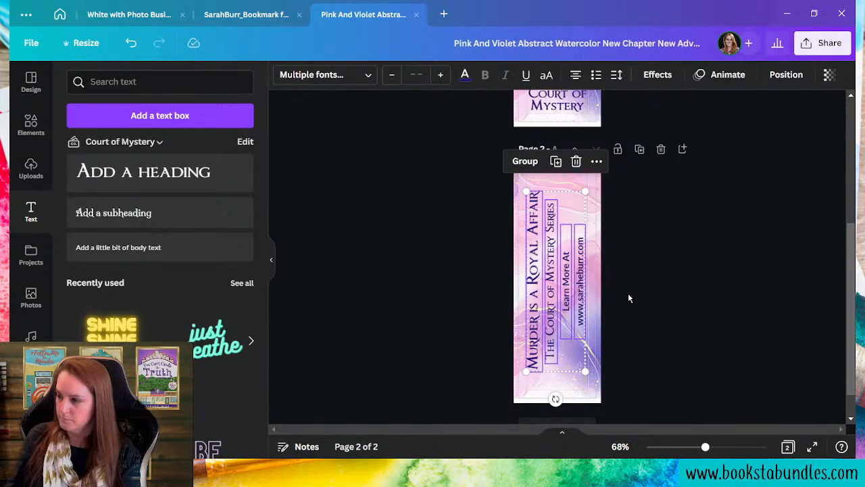
key(Right)
key(Right)
key(Right)
key(Right)
key(Right)
key(Right)
click(701, 364)
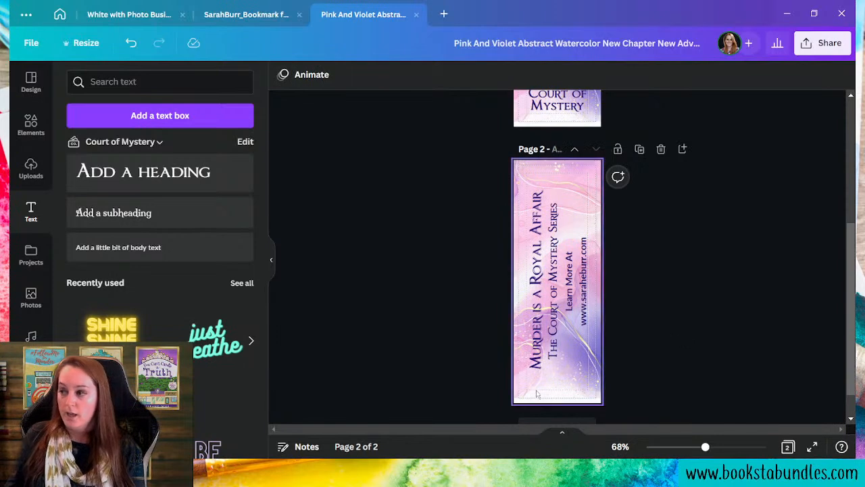
- Add the gold Court of Mystery badge from the brand kit, tilted counterclockwise and shrunk, at the bottom
scroll(31, 325, down, 5)
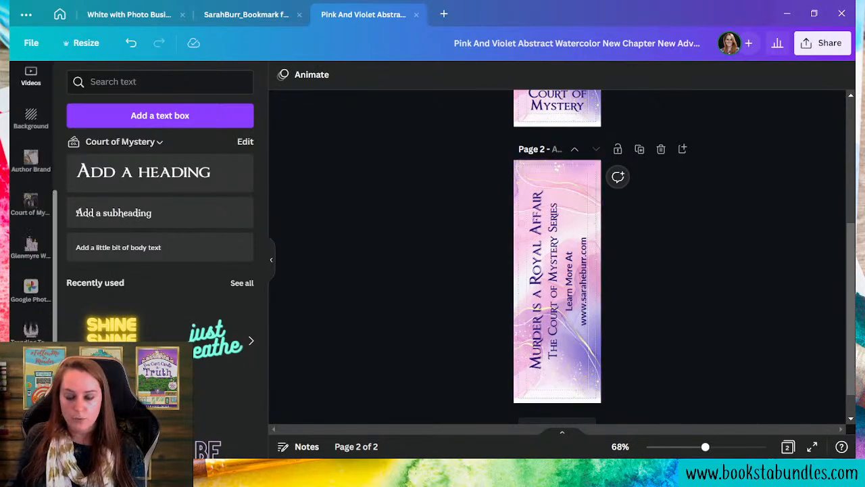
click(30, 330)
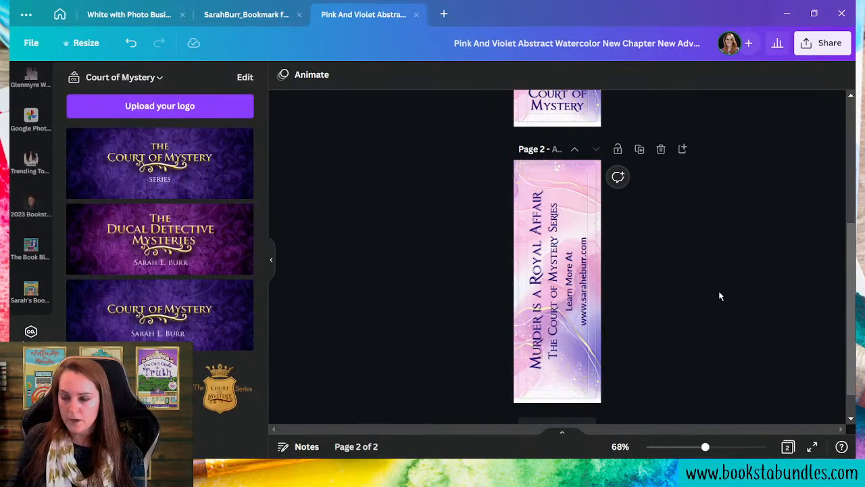
scroll(676, 298, up, 4)
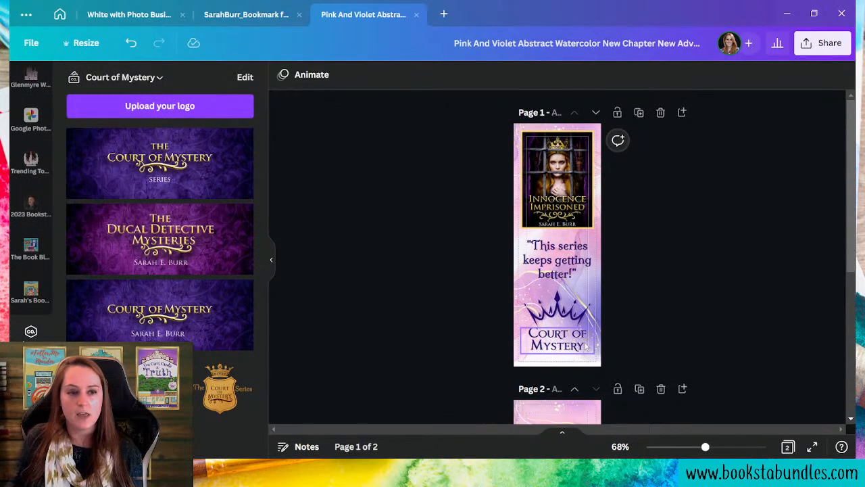
scroll(484, 351, down, 4)
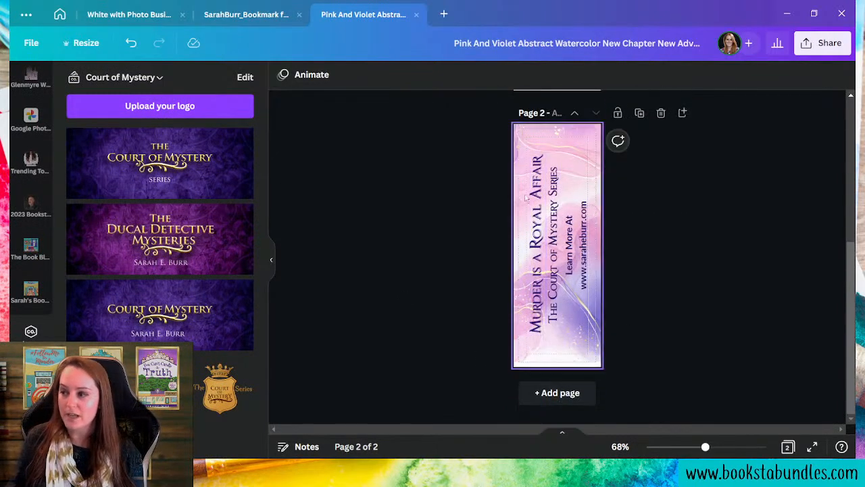
click(161, 390)
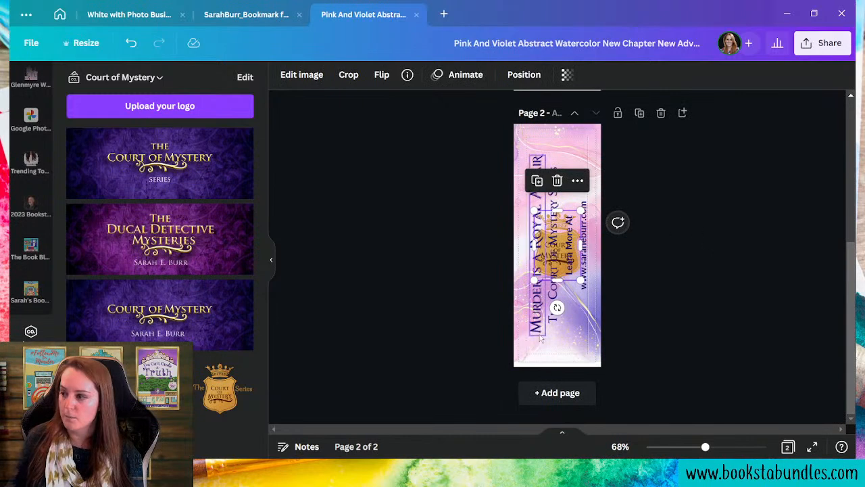
drag(557, 309, 668, 245)
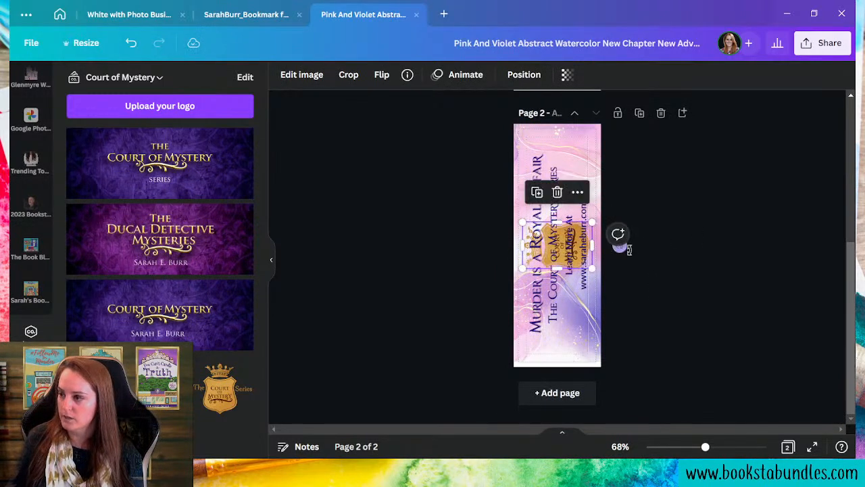
drag(522, 221, 551, 326)
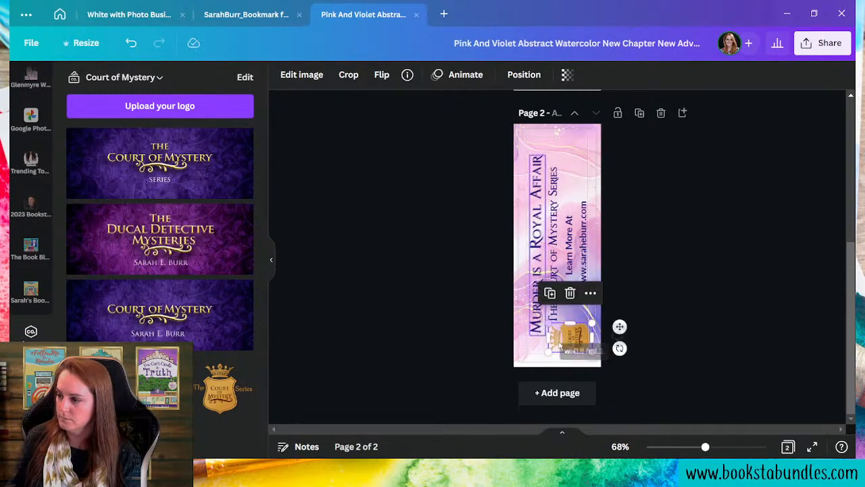
click(672, 350)
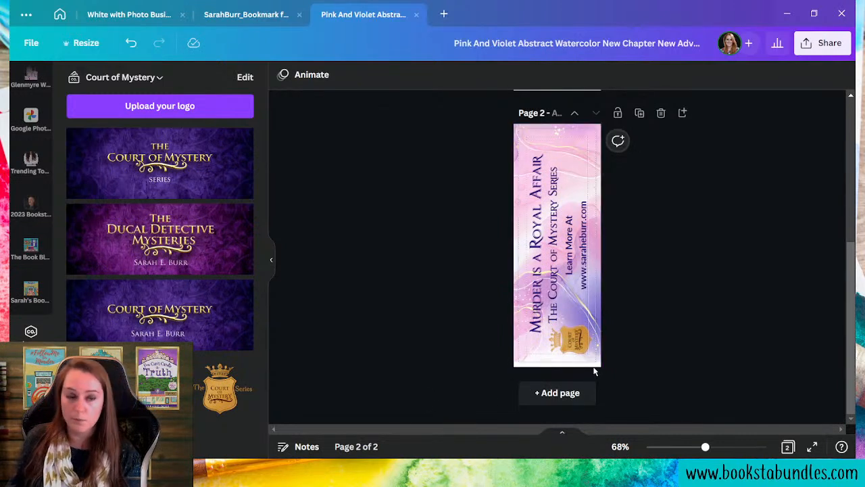
click(586, 145)
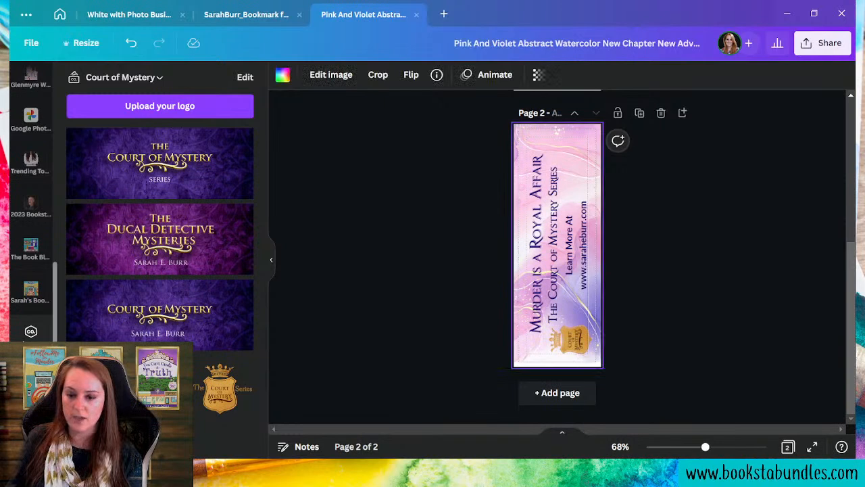
- Generate a QR code linking to the author's website address
click(31, 377)
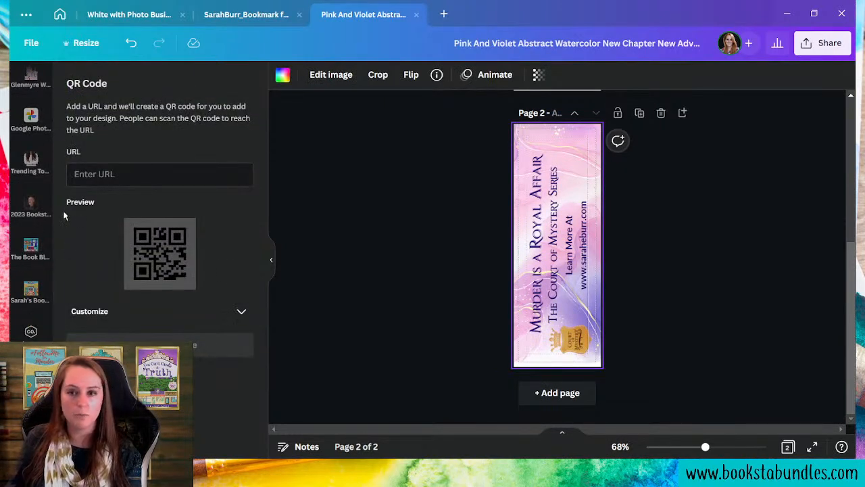
scroll(31, 223, down, 1)
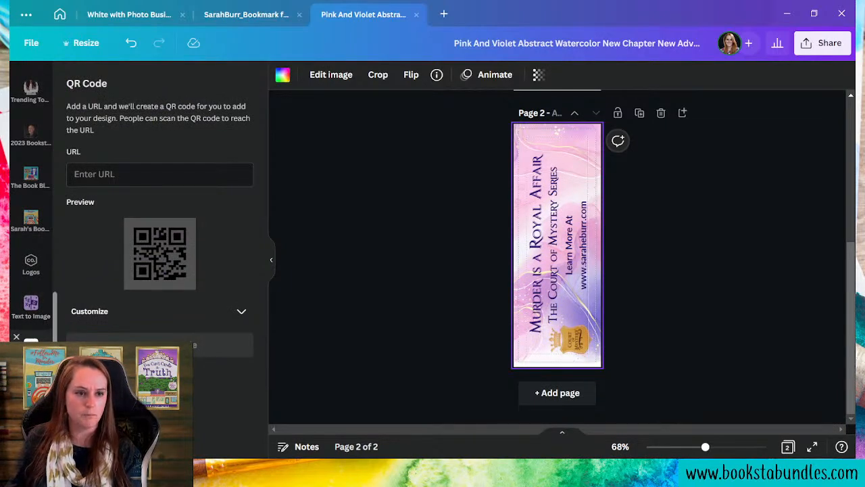
click(187, 182)
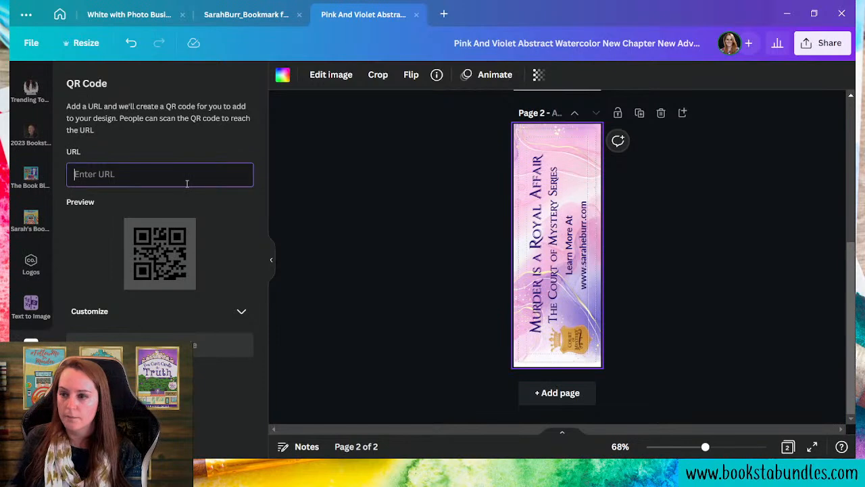
text(www.saraheburr.com)
click(159, 345)
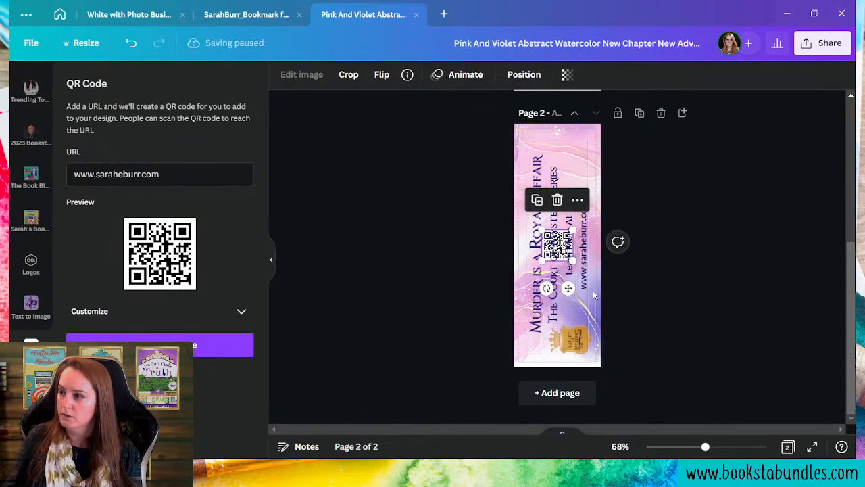
- Shrink the QR code to 0.7 × 0.7 and place it in the bookmark's top-right corner
drag(568, 289, 588, 201)
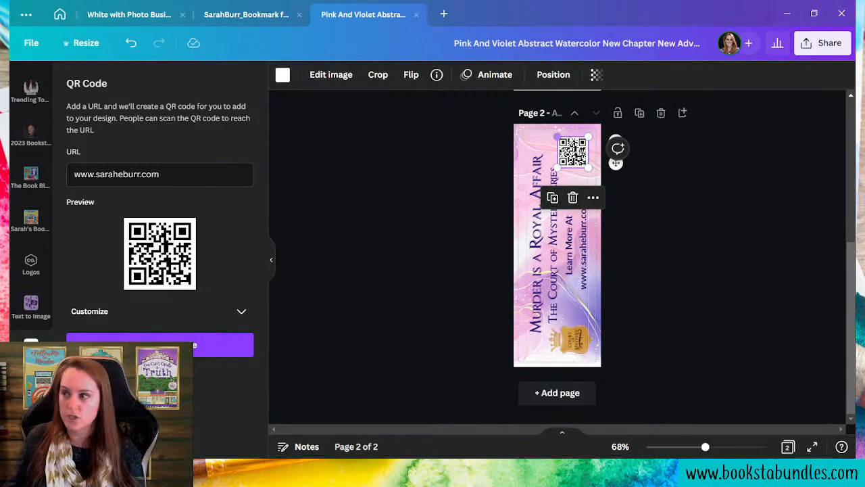
drag(557, 137, 562, 141)
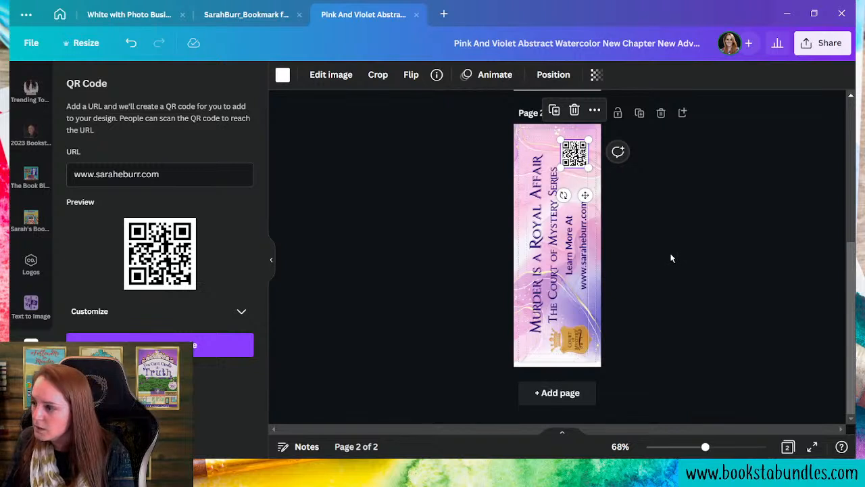
key(Up)
key(Up)
key(Up)
key(Up)
key(Up)
key(Up)
key(Up)
key(Up)
key(Up)
key(Up)
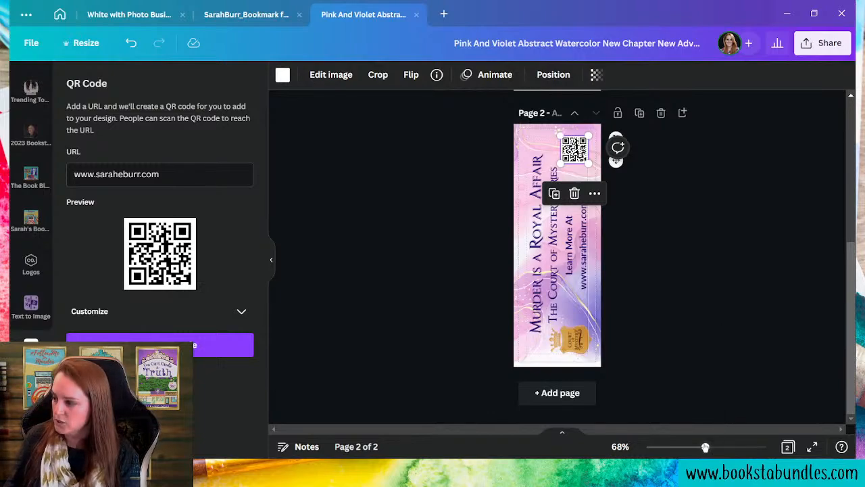
- Zoom in and move the QR code down slightly
scroll(556, 194, up, 10)
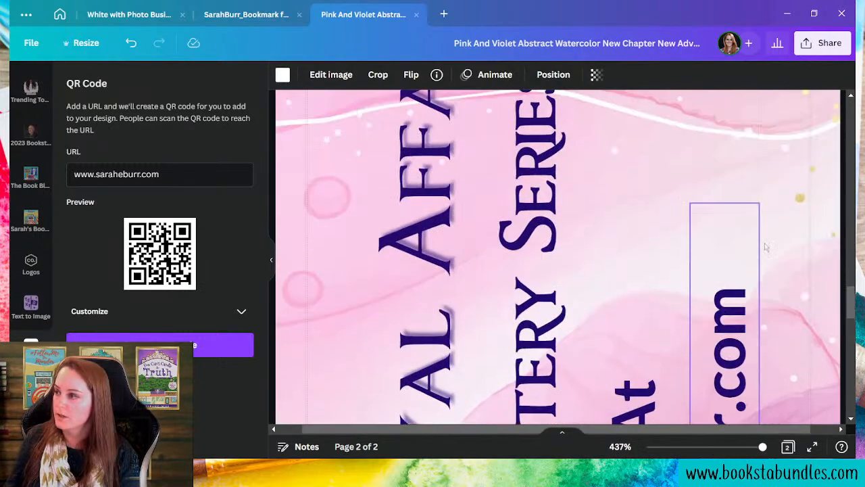
scroll(767, 246, up, 10)
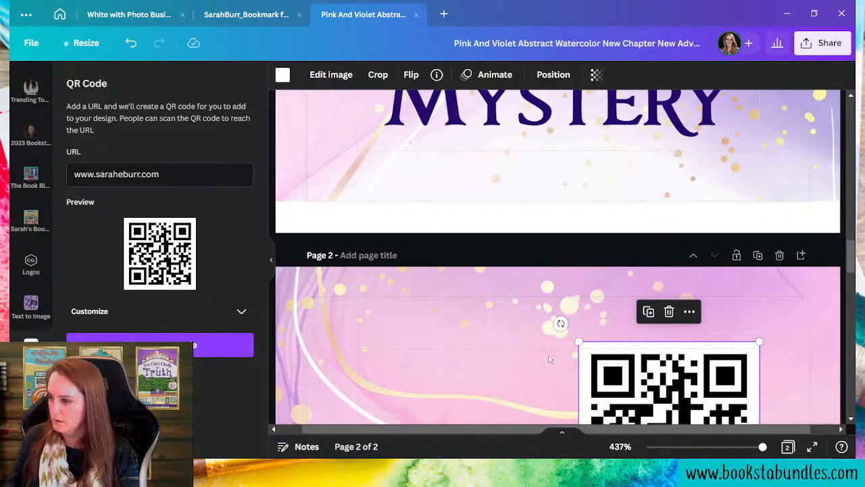
click(458, 317)
mouse_move(616, 384)
mouse_down()
mouse_move(616, 396)
mouse_move(616, 386)
mouse_up()
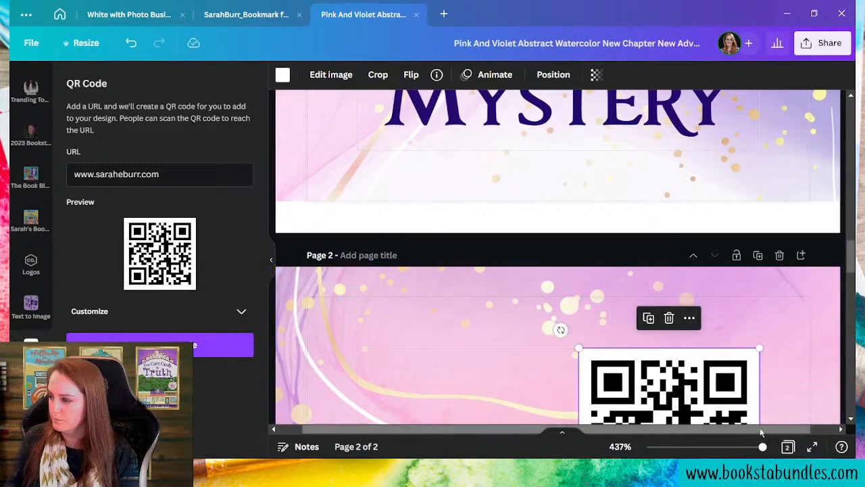
drag(762, 447, 736, 447)
- Shift the gold Court of Mystery badge slightly left, then zoom back out to the whole page
scroll(625, 331, down, 3)
scroll(613, 332, down, 3)
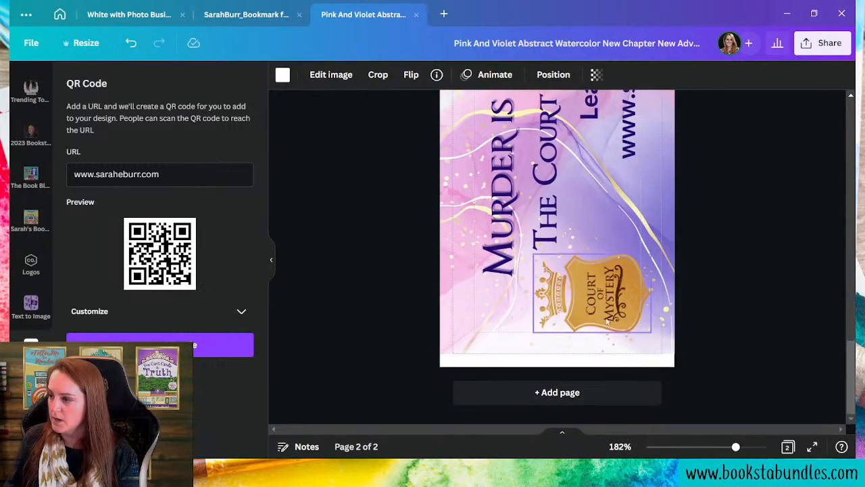
click(604, 321)
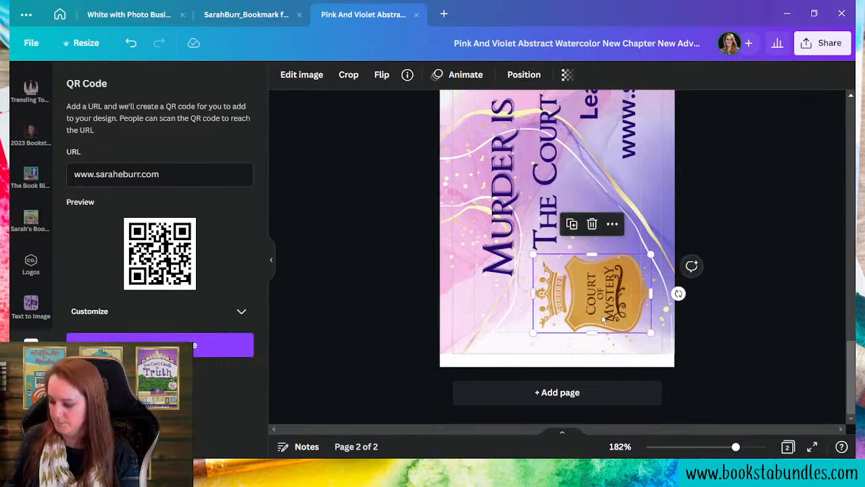
drag(607, 322, 608, 323)
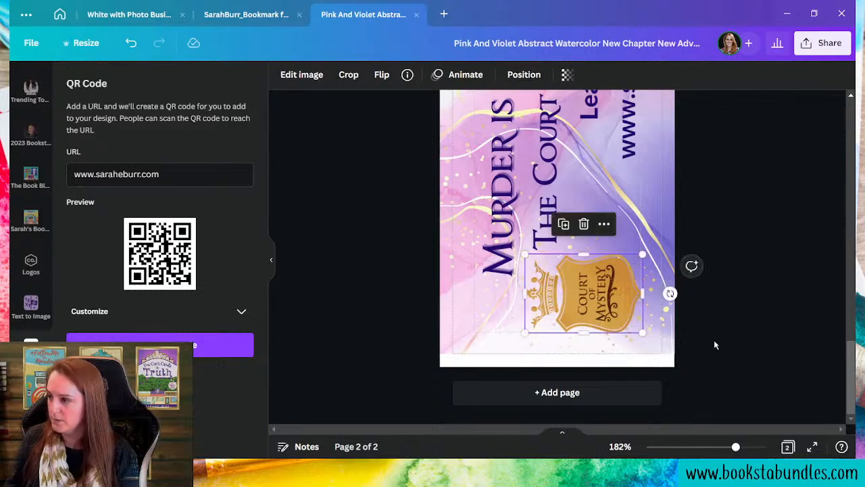
click(755, 370)
drag(737, 447, 703, 447)
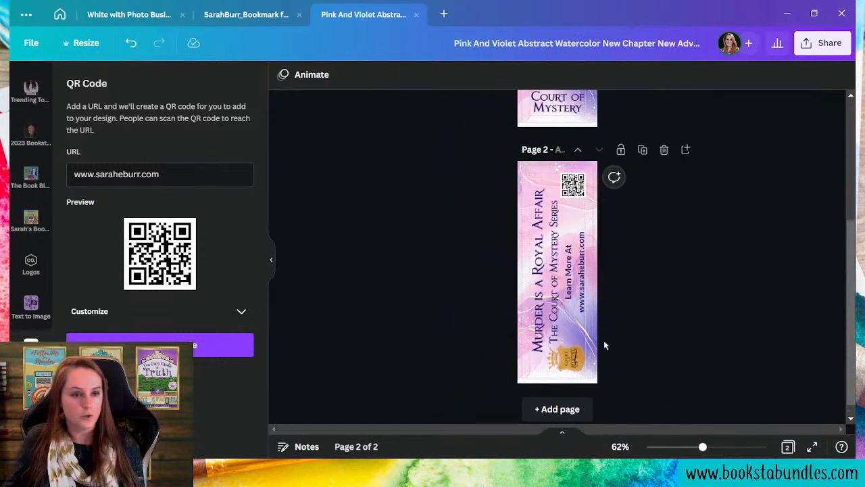
- Duplicate page 2 as page 3 and rotate its 'Murder is a Royal Affair' title to 0°
scroll(644, 334, up, 3)
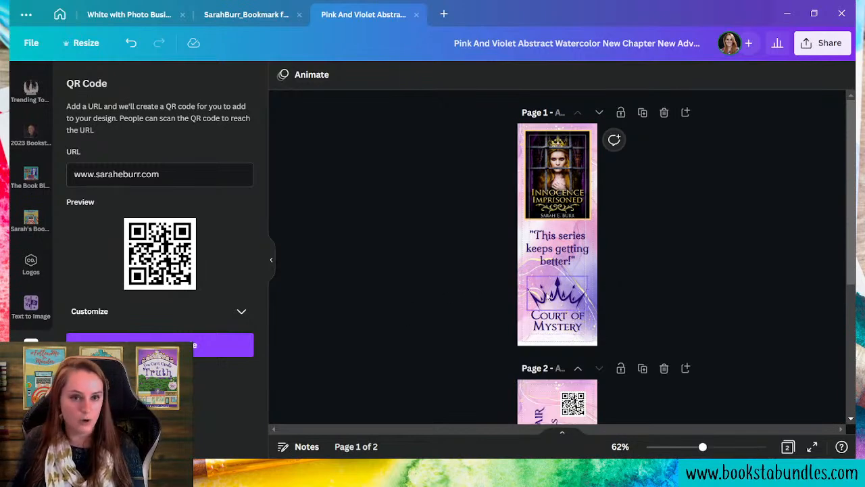
scroll(580, 292, down, 4)
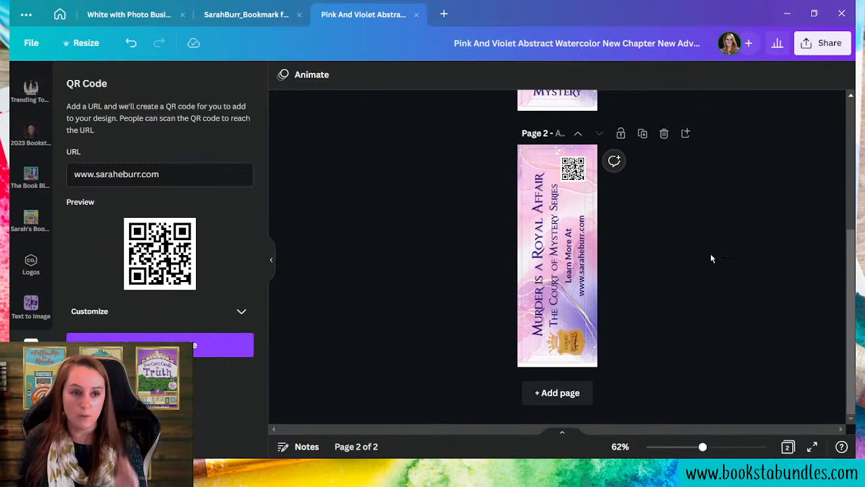
click(642, 133)
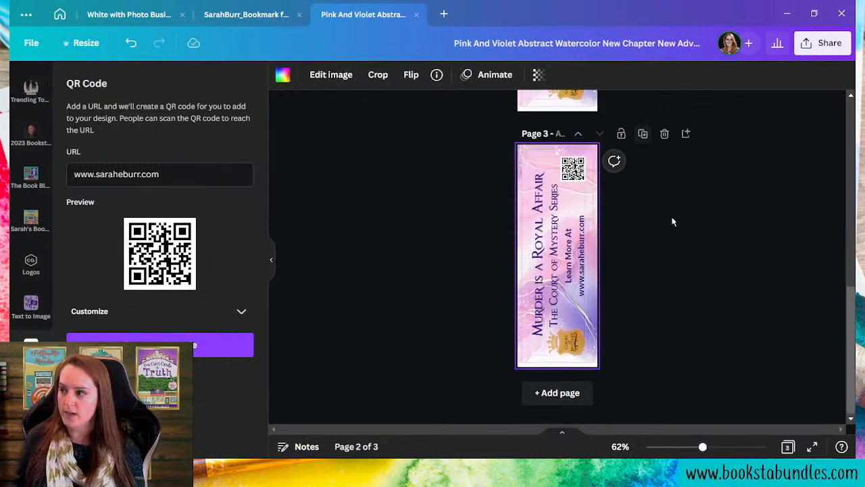
click(684, 313)
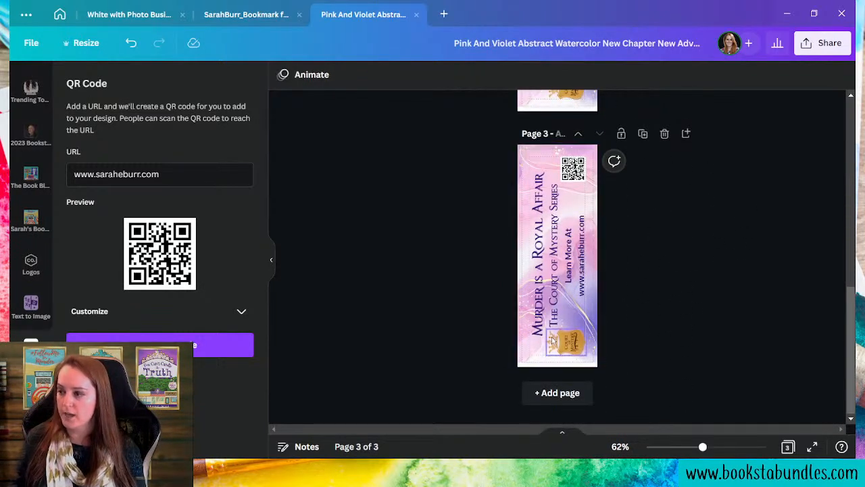
click(535, 239)
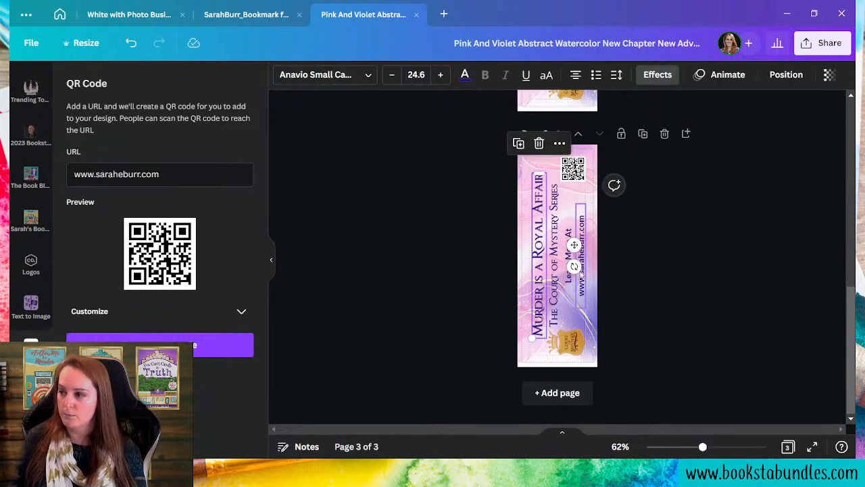
drag(573, 267, 548, 301)
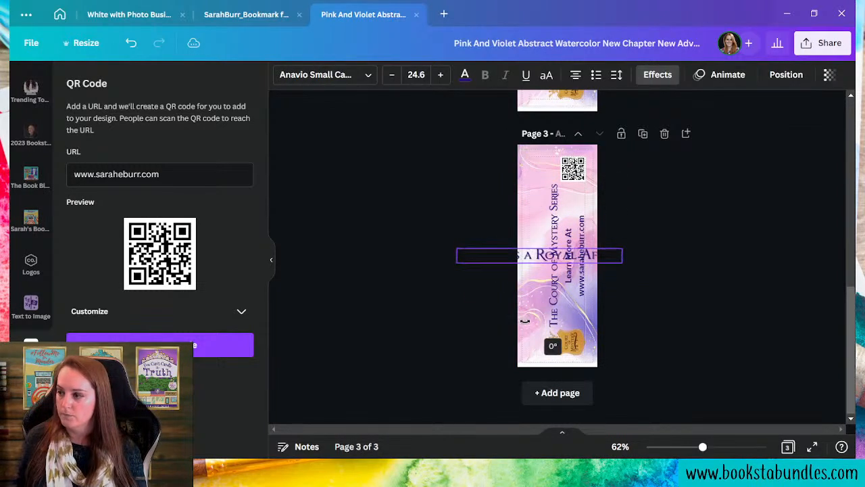
- Rotate the series name, 'Learn More At' and web address to horizontal and reposition them
click(553, 297)
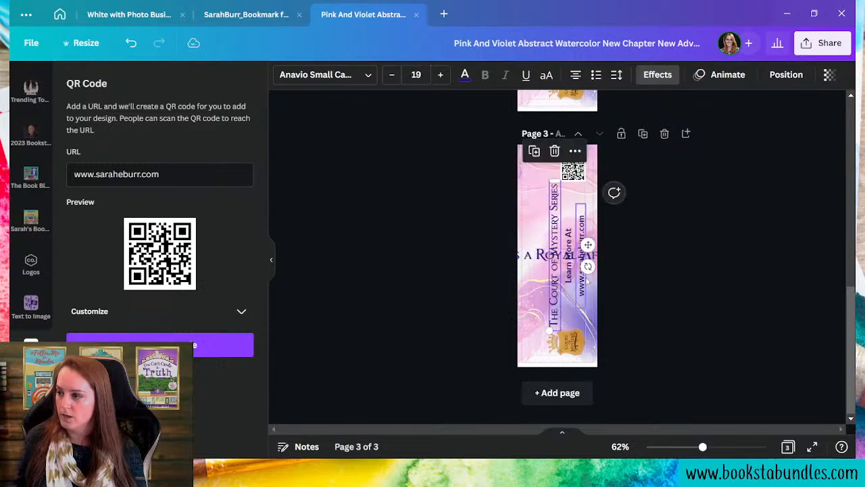
drag(589, 266, 544, 339)
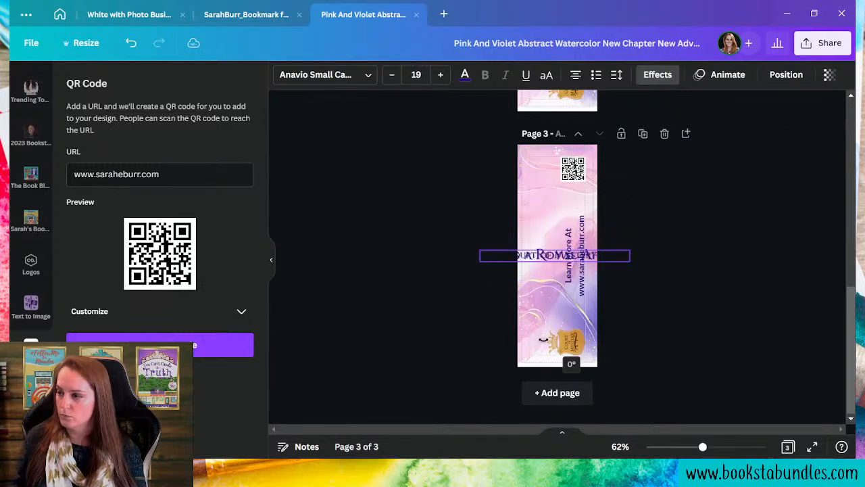
drag(545, 286, 542, 301)
click(568, 286)
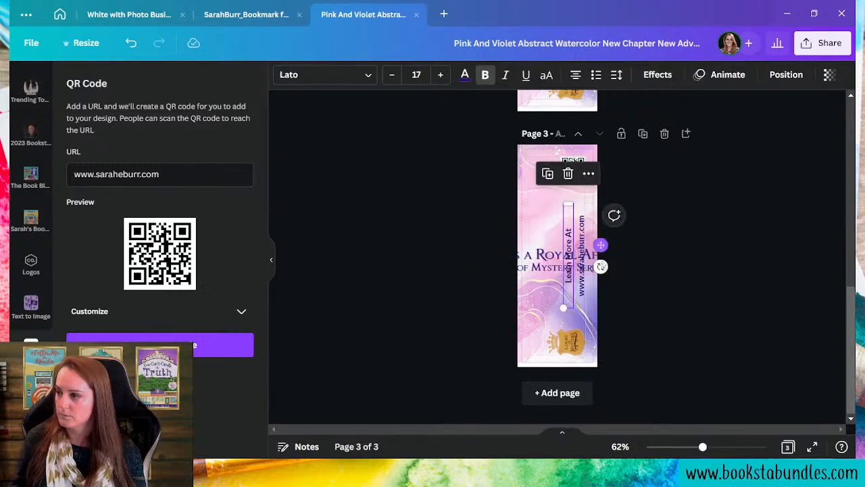
drag(614, 215, 551, 320)
click(581, 210)
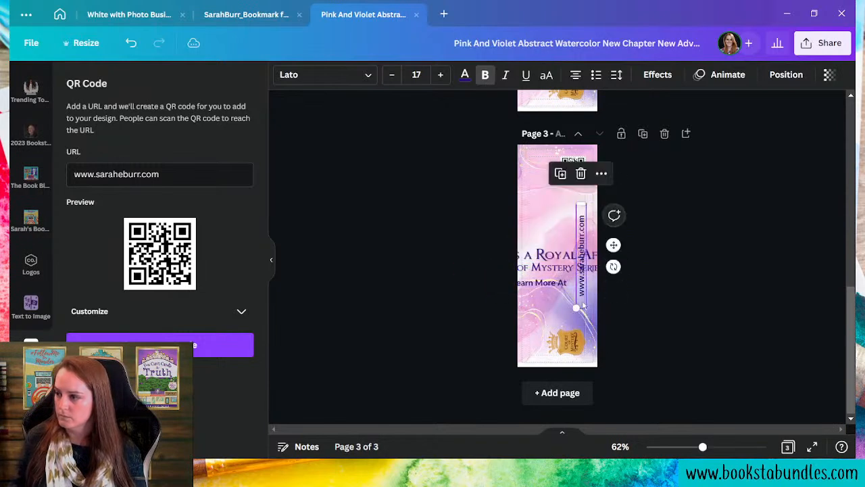
drag(614, 249, 538, 327)
drag(581, 255, 593, 192)
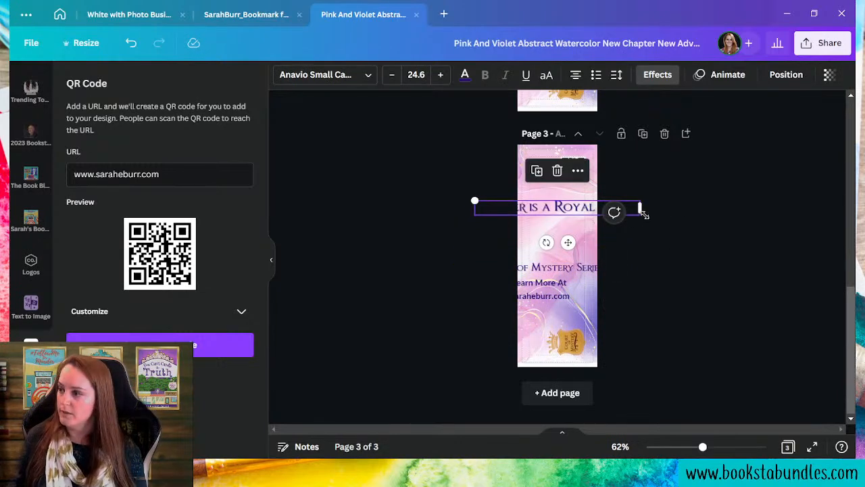
- Narrow the title and series boxes so they wrap, centred at the top under one another
drag(646, 212, 558, 213)
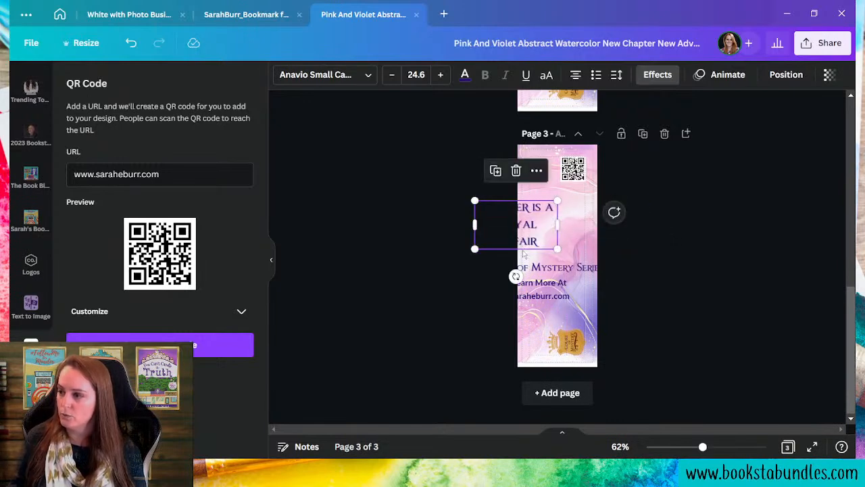
drag(524, 223, 566, 211)
mouse_move(599, 187)
mouse_down()
mouse_move(577, 199)
mouse_move(585, 195)
mouse_up()
drag(540, 227, 548, 226)
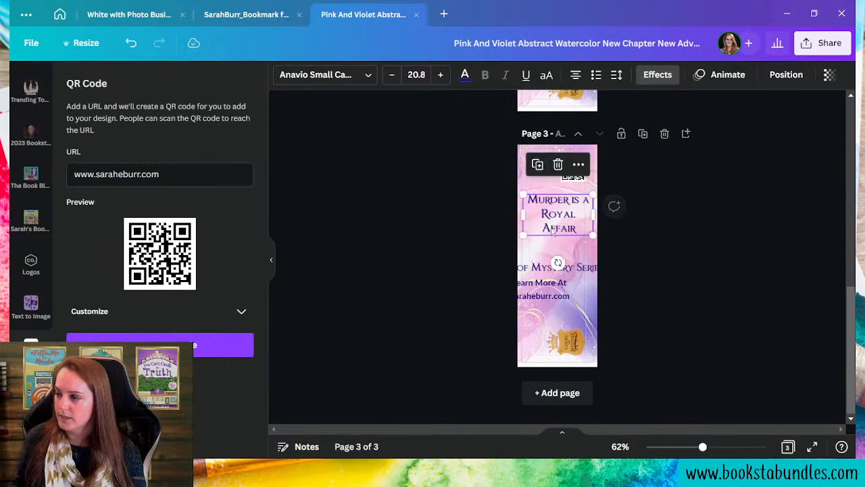
click(591, 267)
drag(456, 267, 548, 274)
drag(589, 321, 569, 269)
click(569, 292)
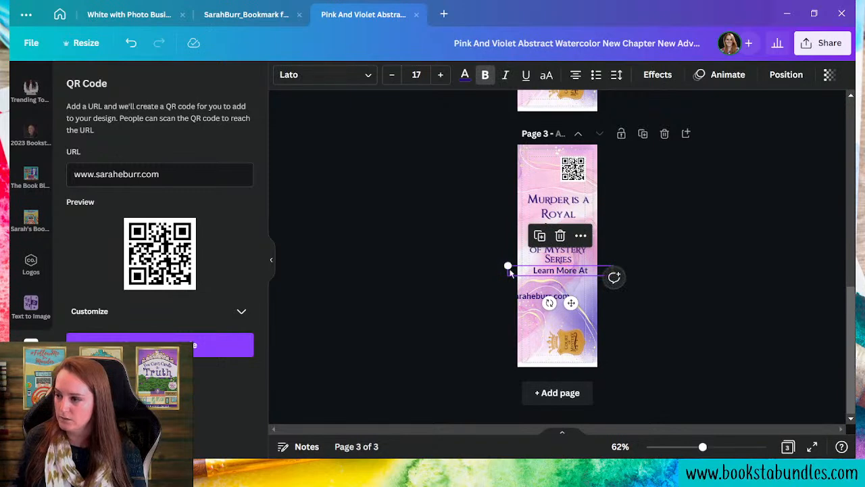
drag(508, 269, 545, 271)
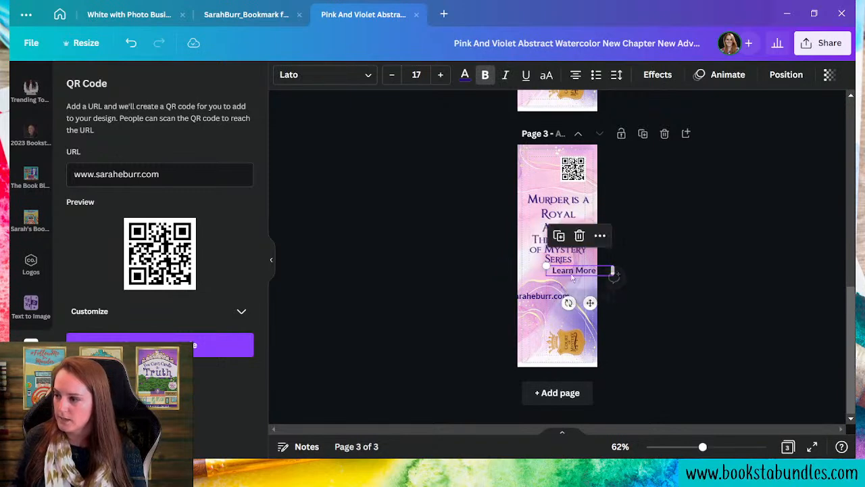
drag(591, 308, 577, 288)
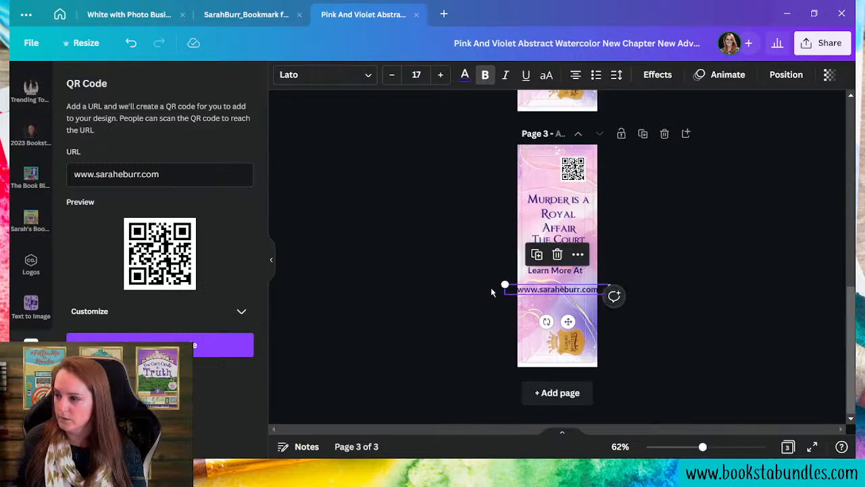
drag(506, 285, 512, 285)
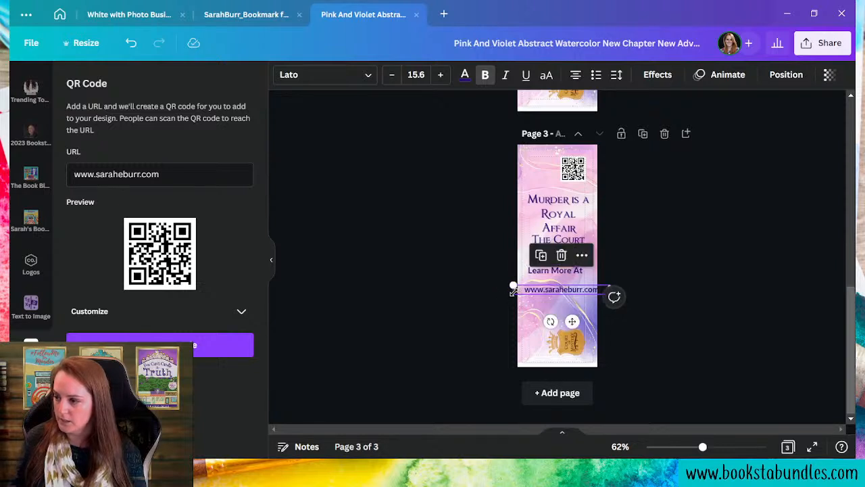
click(542, 292)
drag(543, 292, 524, 291)
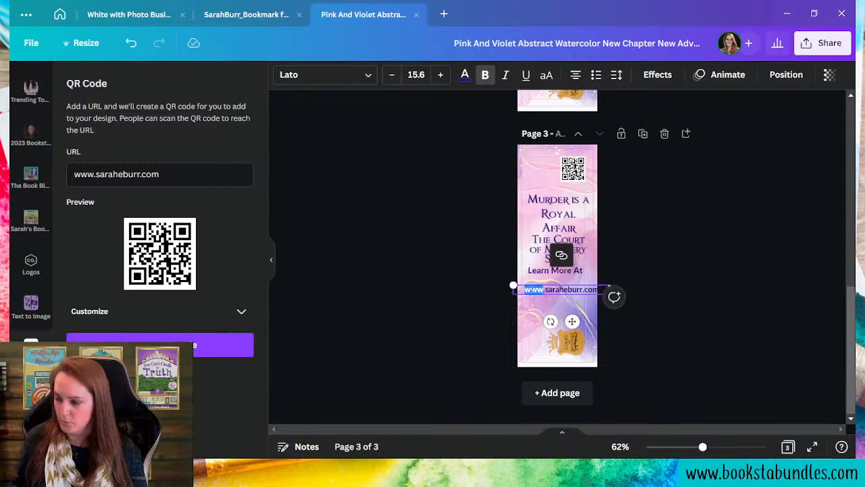
key(BackSpace)
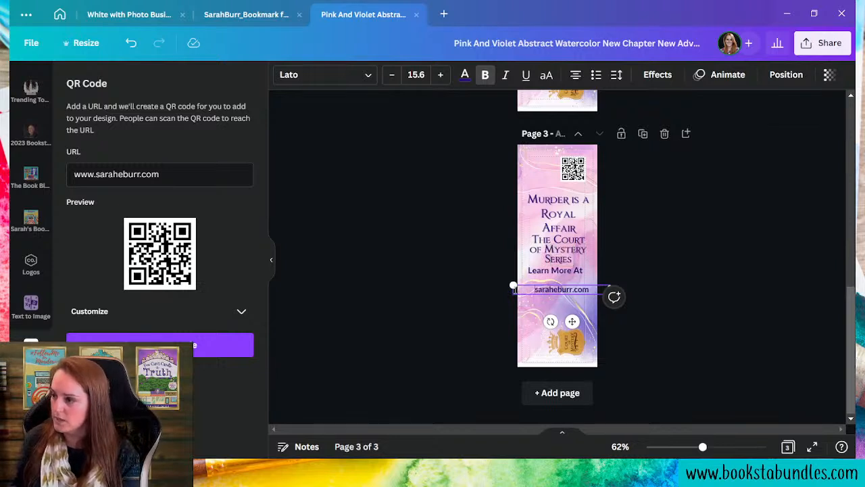
drag(513, 287, 546, 288)
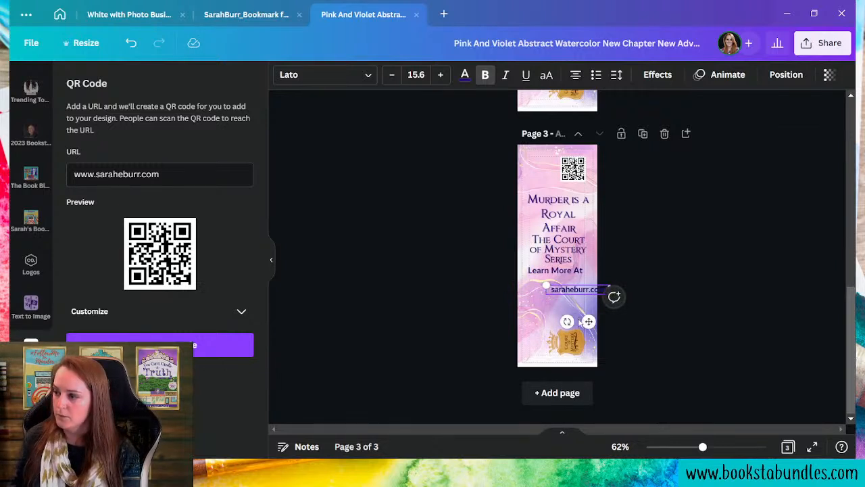
drag(582, 324, 567, 330)
- Lower the 'Learn More At' text and move the series name down beneath the title
drag(573, 273, 573, 291)
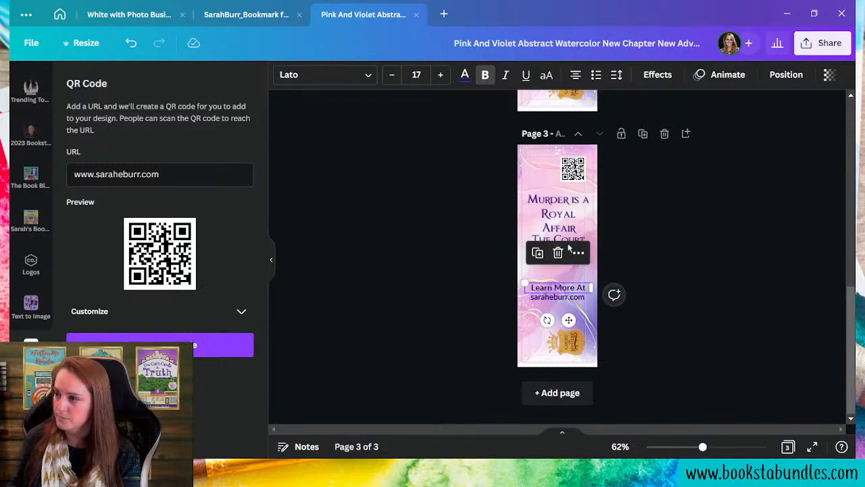
click(574, 245)
click(574, 255)
drag(573, 255, 573, 267)
click(640, 345)
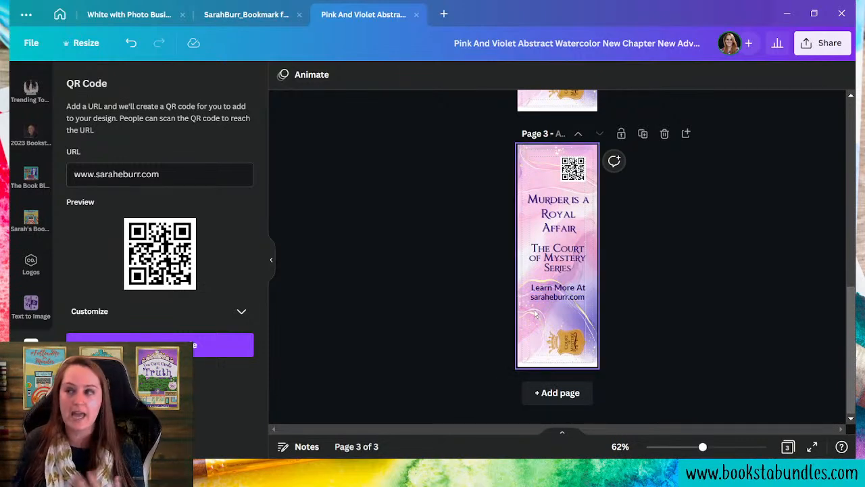
- Break the title into 'Murder / is a / Royal Affair' lines, widened and recentred
click(575, 223)
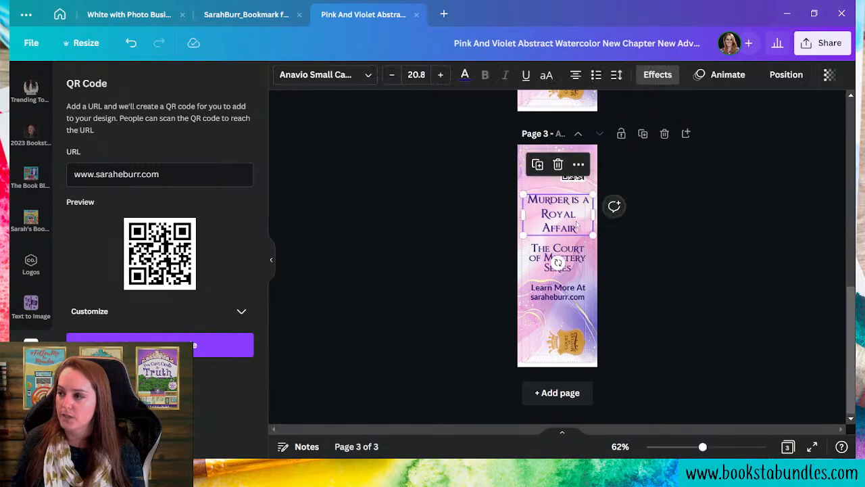
drag(595, 218, 561, 229)
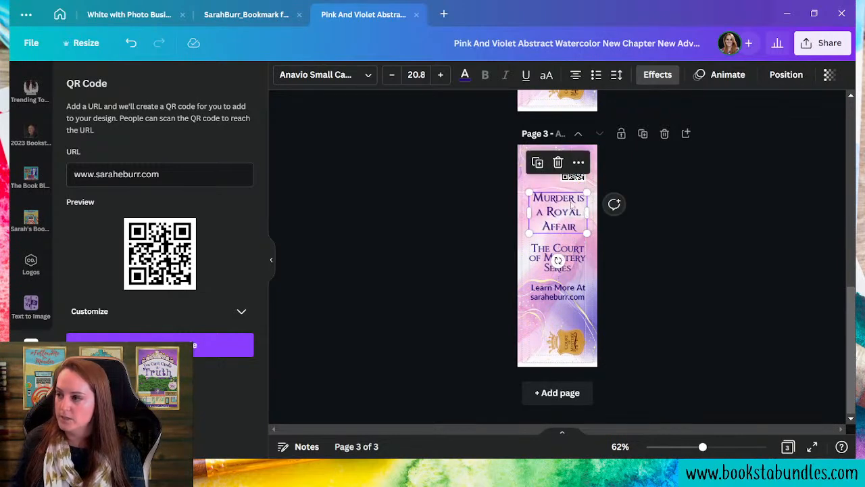
key(BackSpace)
key(Return)
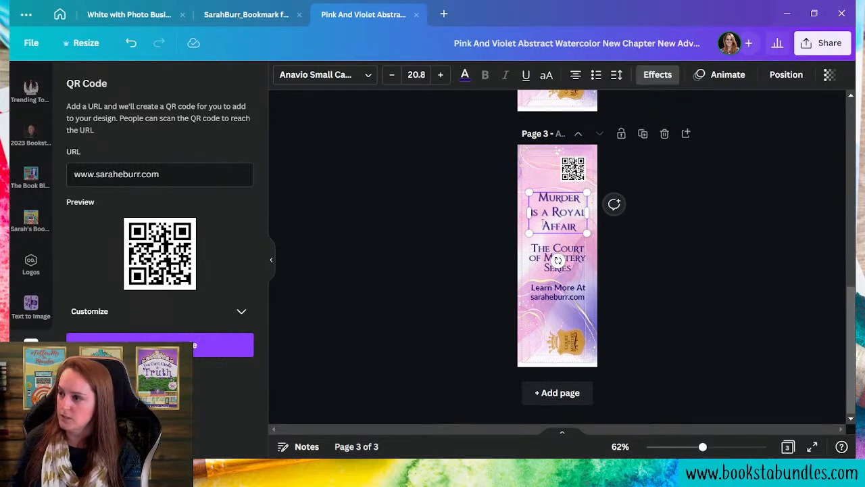
key(BackSpace)
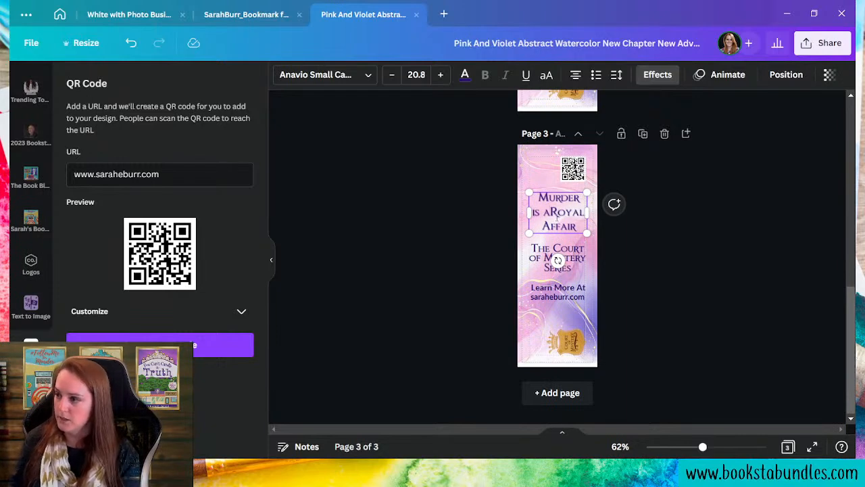
key(Return)
drag(593, 223, 601, 223)
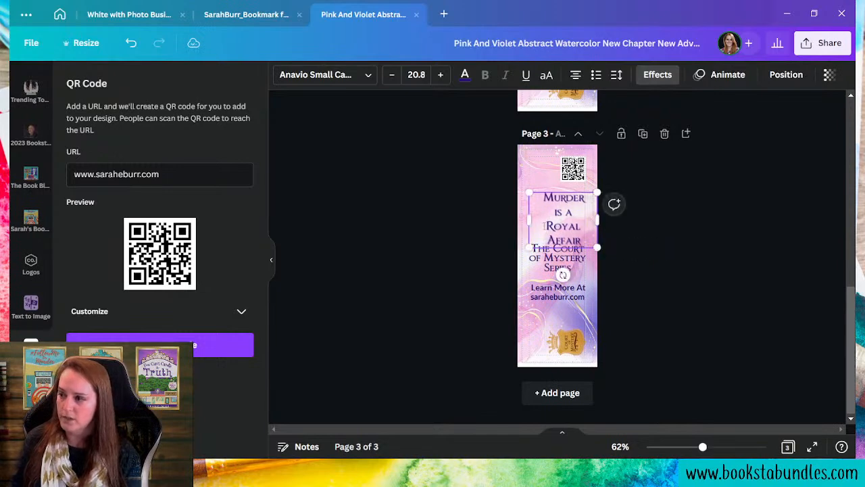
drag(527, 218, 521, 218)
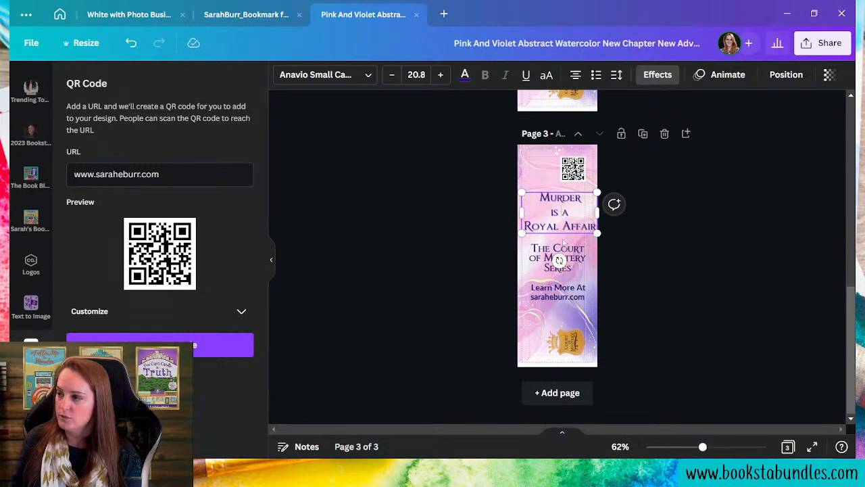
drag(559, 234, 559, 234)
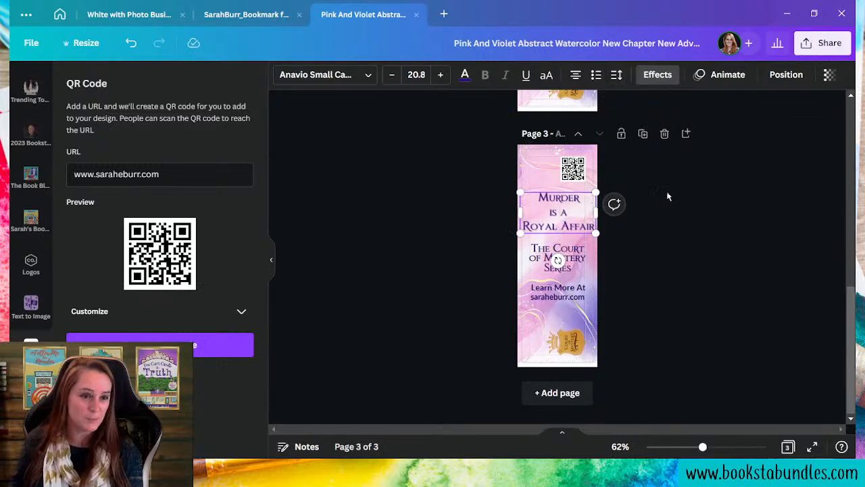
- Set the title's line spacing to 0.87 and shrink it to about 19.6
click(616, 75)
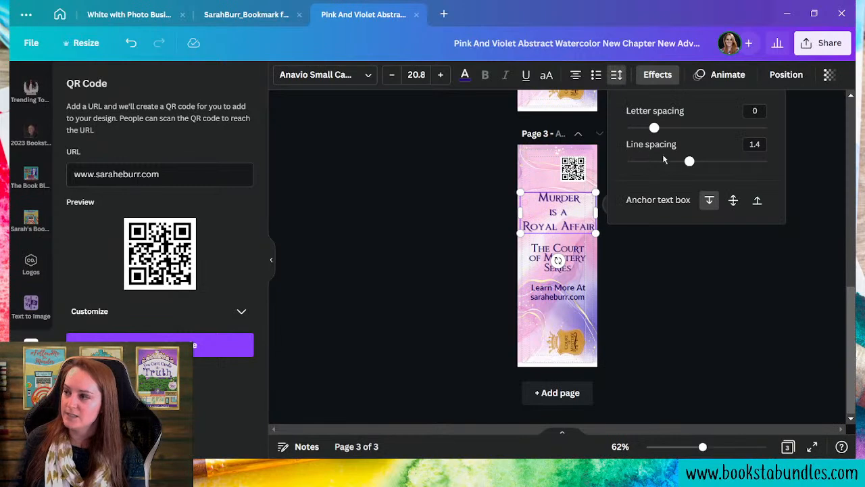
drag(686, 162, 651, 161)
click(659, 311)
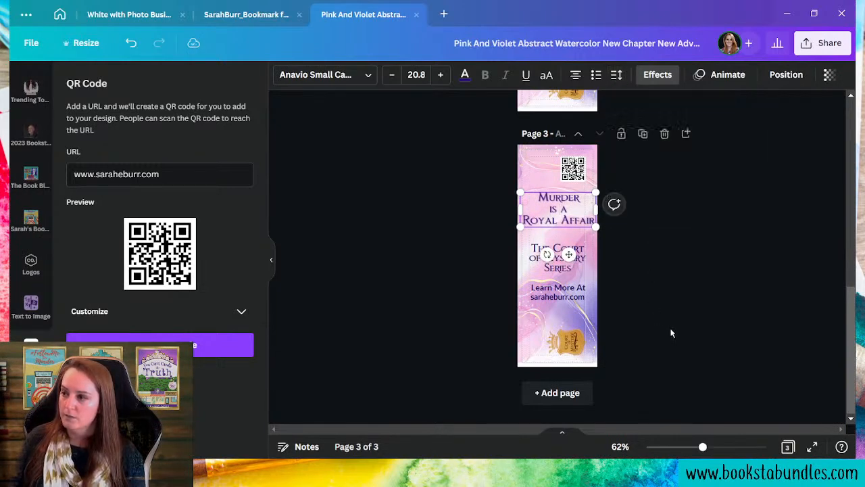
click(594, 226)
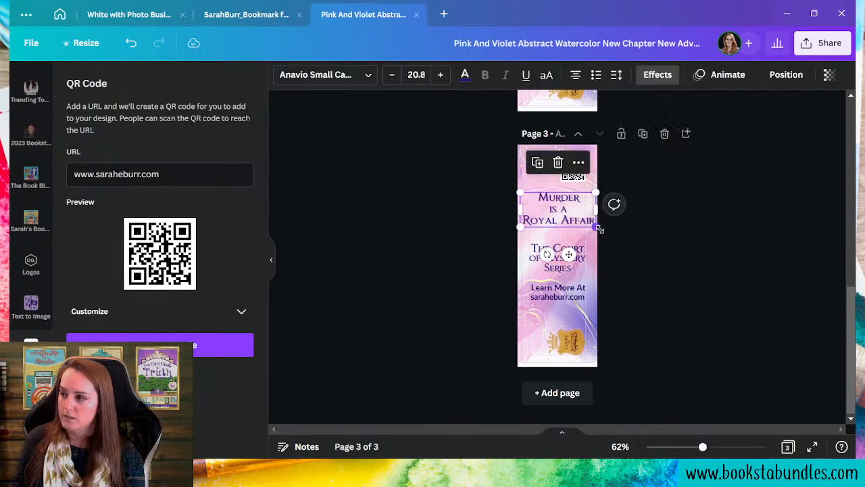
drag(599, 230, 595, 228)
drag(520, 225, 522, 224)
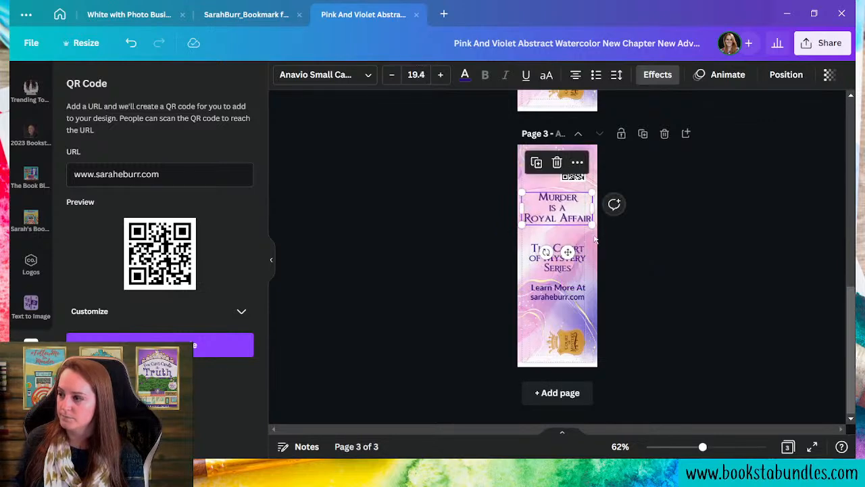
drag(593, 226, 592, 227)
click(635, 346)
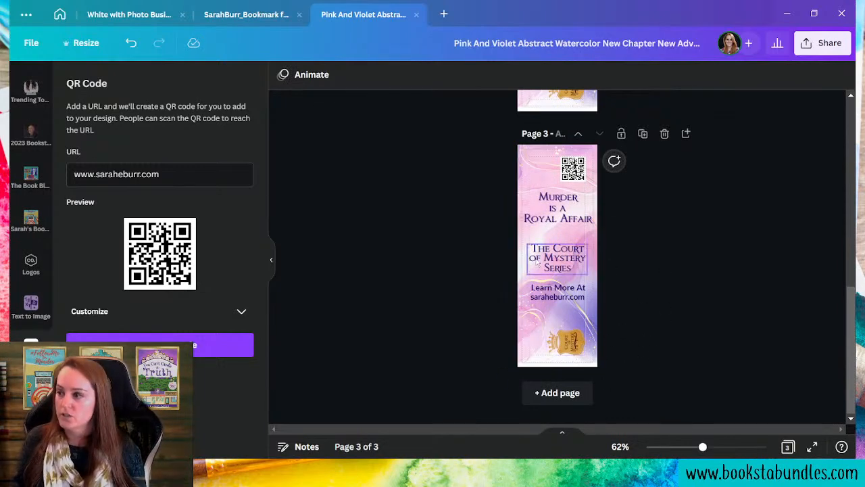
- Shrink the series box and delete 'The', leaving 'Court of Mystery Series'
click(562, 249)
drag(562, 249, 562, 246)
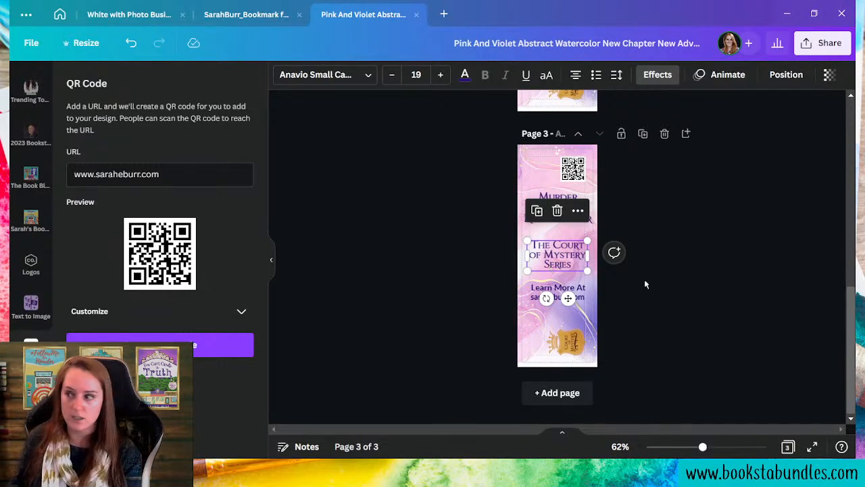
drag(587, 270, 565, 239)
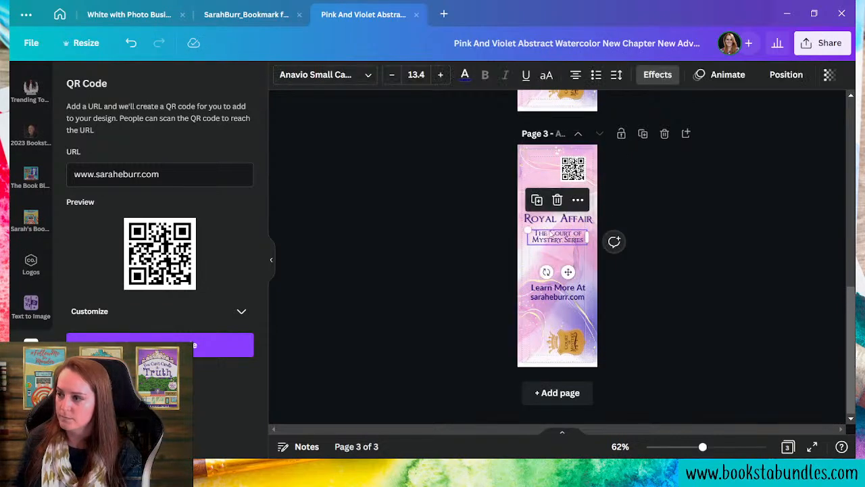
click(562, 239)
key(BackSpace)
key(BackSpace)
key(BackSpace)
key(BackSpace)
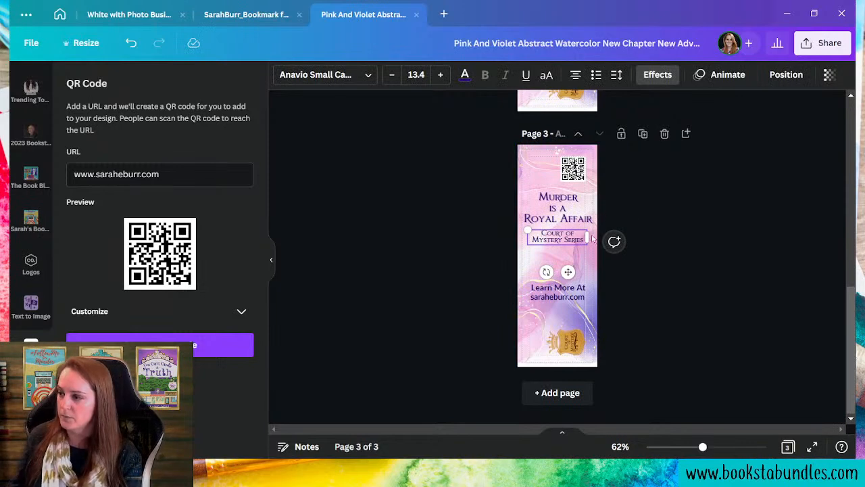
- Lower the link group, set the crown badge upright below it, and place the QR code beside it
click(563, 296)
drag(563, 296, 563, 311)
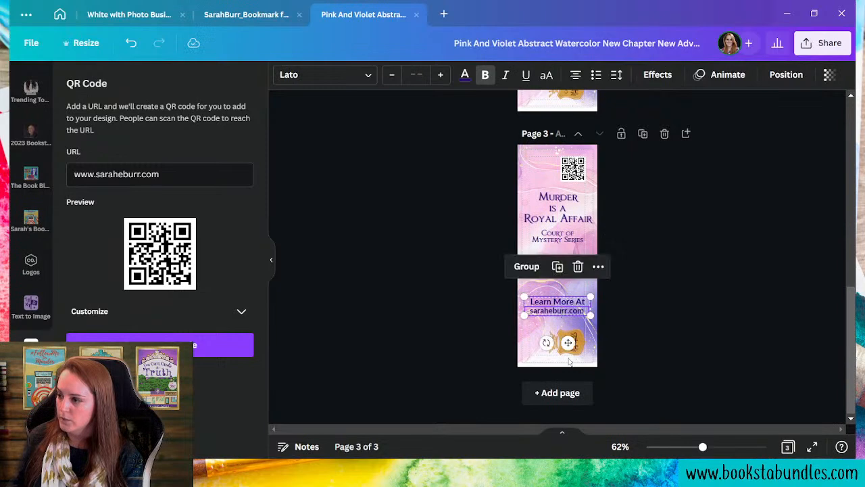
click(566, 341)
drag(614, 351, 556, 442)
drag(570, 343, 545, 342)
drag(574, 169, 575, 350)
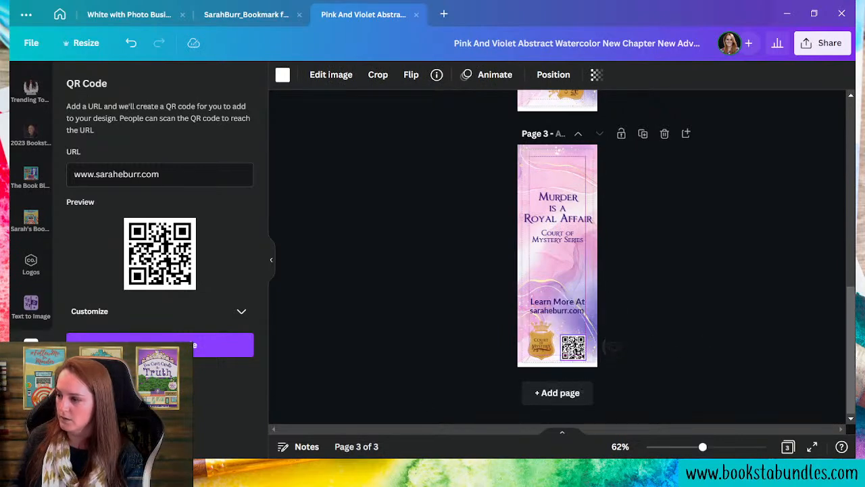
click(682, 334)
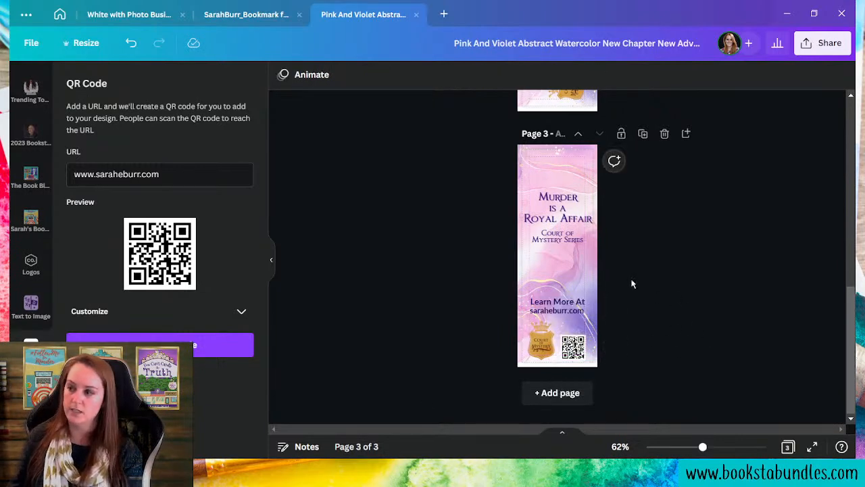
- Move the title and series block higher on the bookmark
click(585, 316)
click(684, 302)
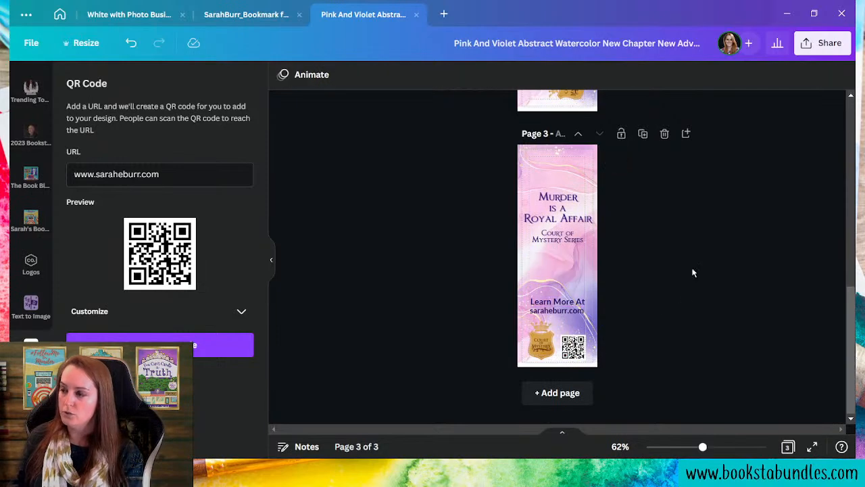
click(551, 220)
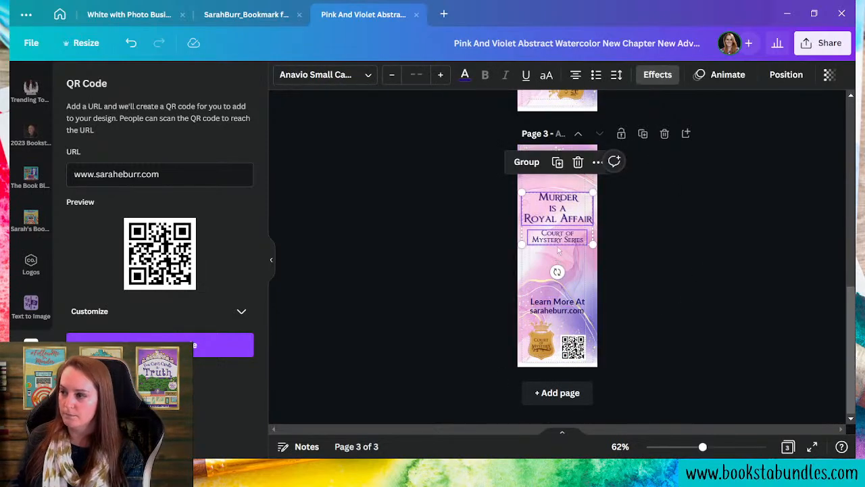
drag(561, 239, 561, 221)
click(666, 286)
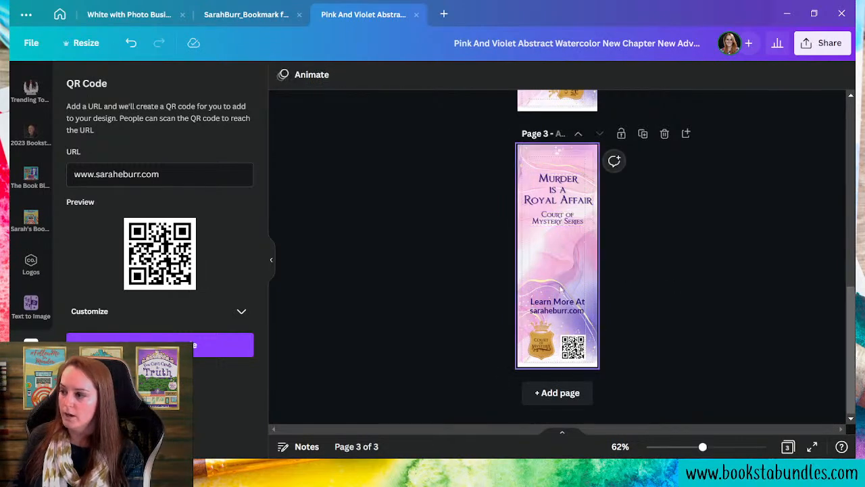
click(561, 314)
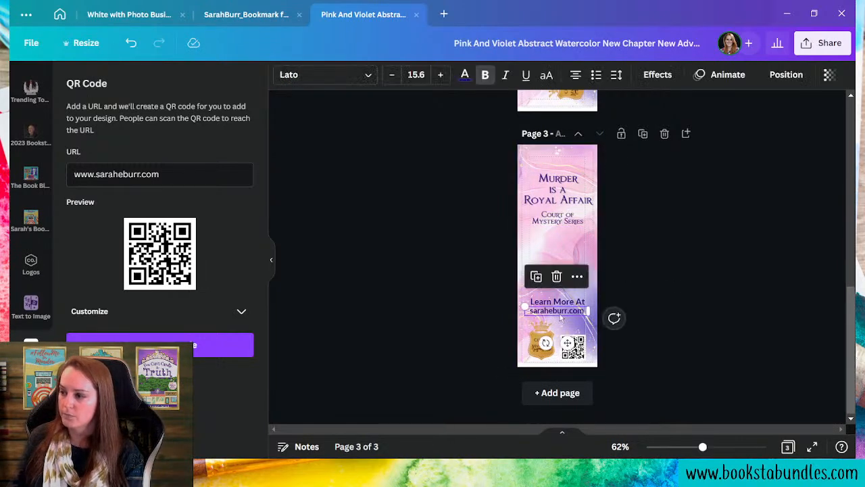
click(563, 255)
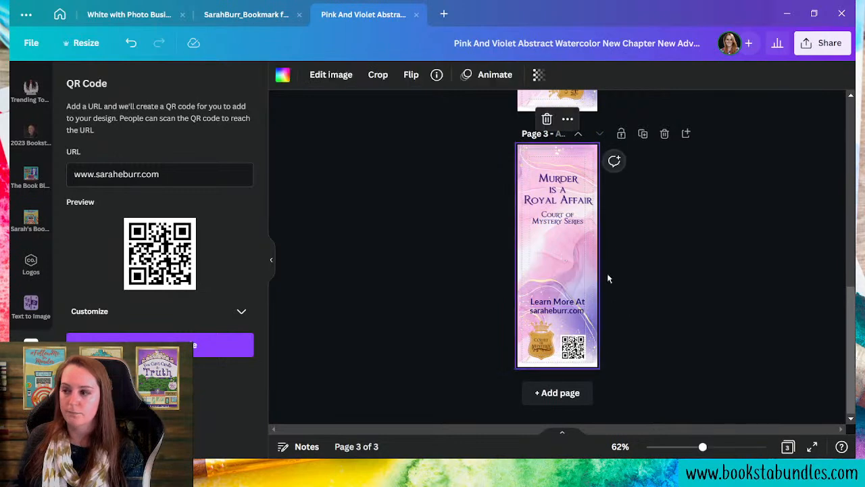
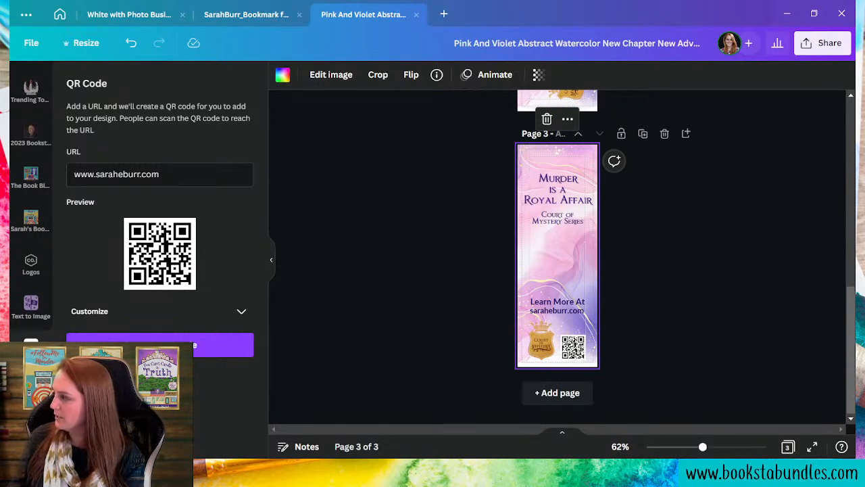
- Paste the synopsis text onto page 3 and set its font to Milonga Regular
right_click(556, 267)
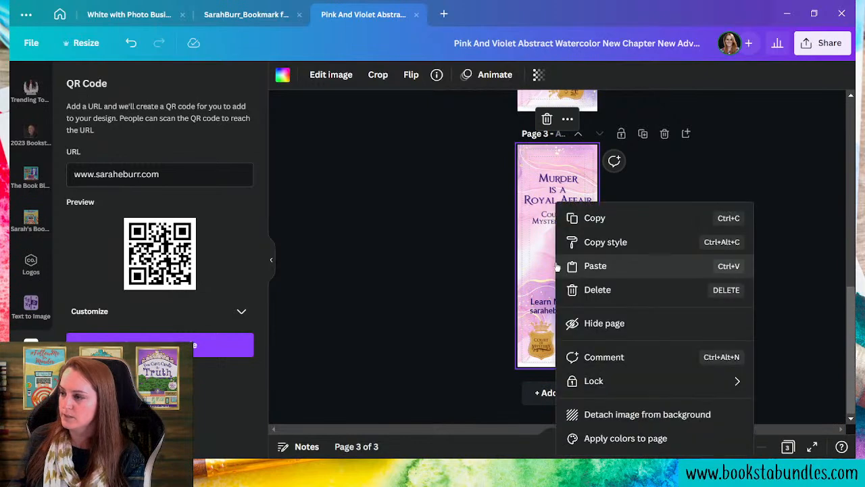
click(615, 267)
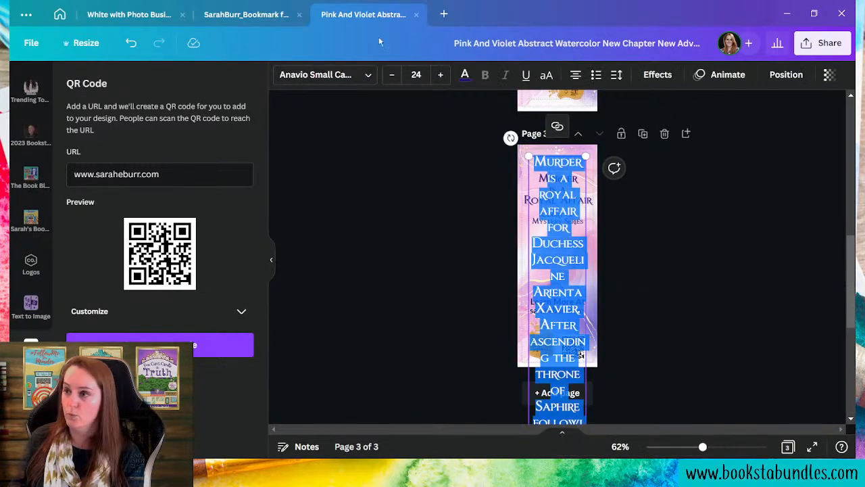
click(355, 74)
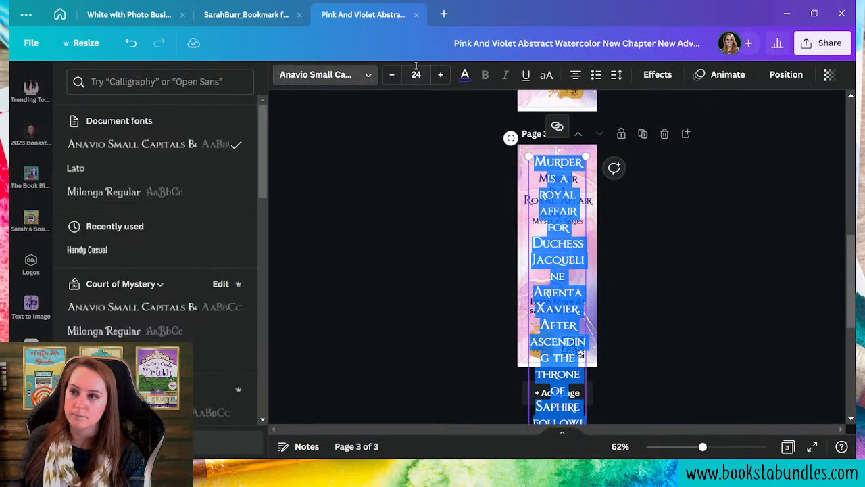
click(358, 76)
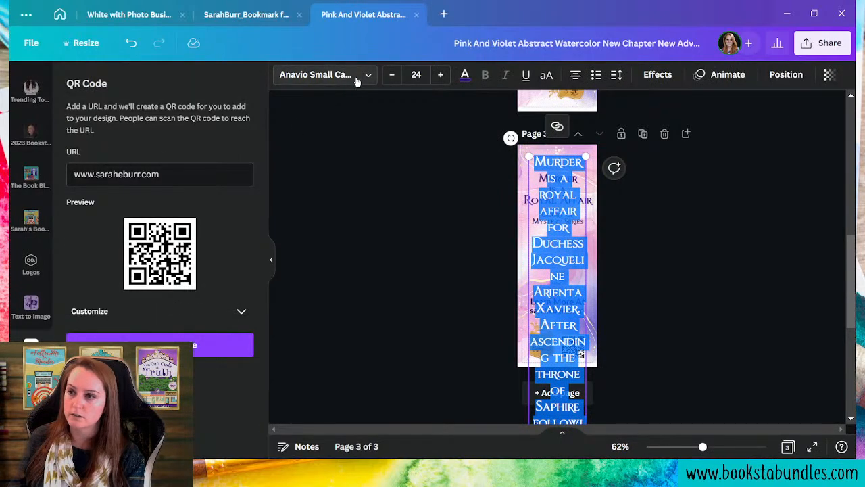
click(364, 79)
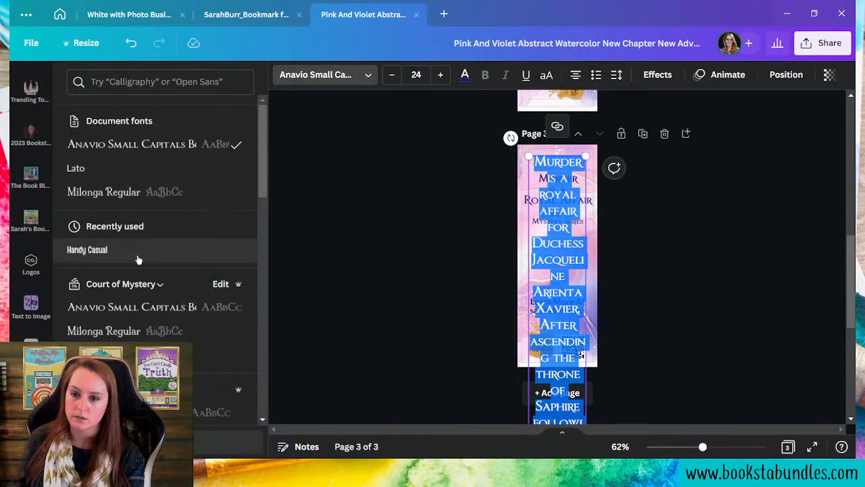
click(108, 331)
scroll(604, 259, down, 1)
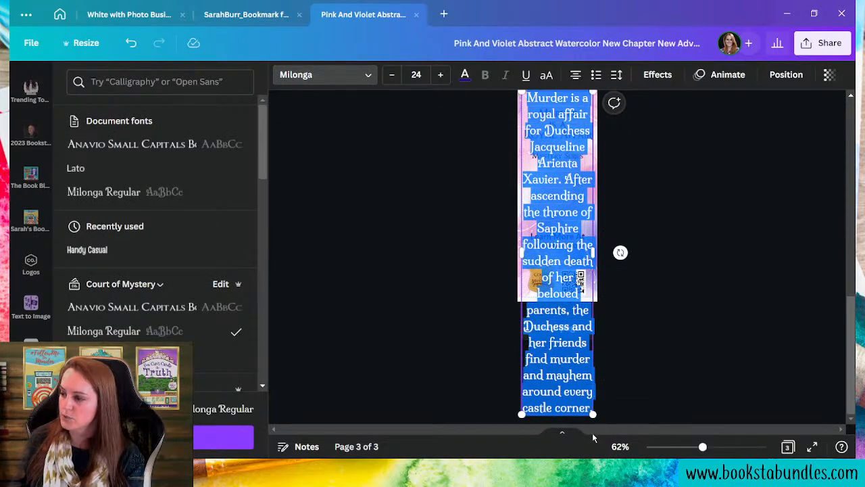
- Resize the synopsis box, move it just above 'Learn More At', and justify it
drag(593, 414, 537, 274)
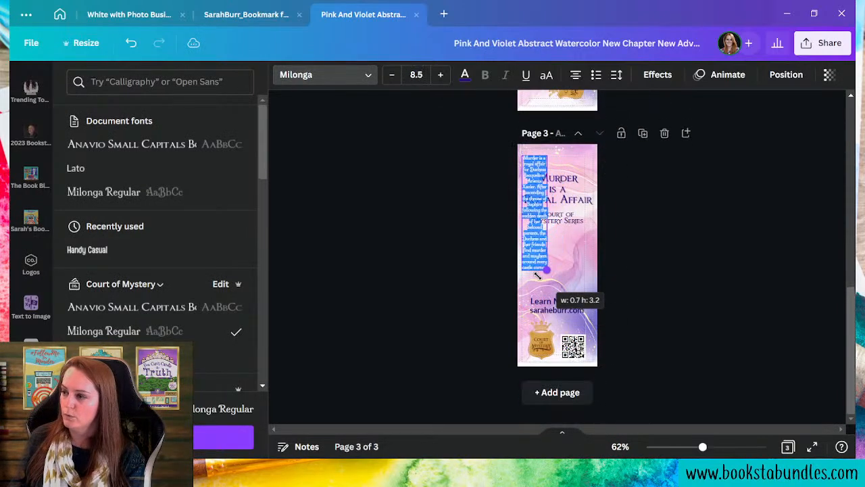
drag(546, 212, 603, 220)
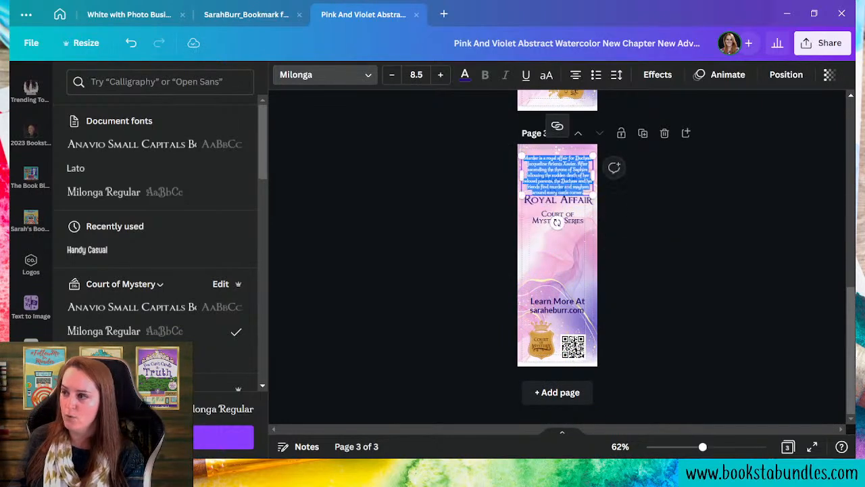
drag(555, 203, 557, 272)
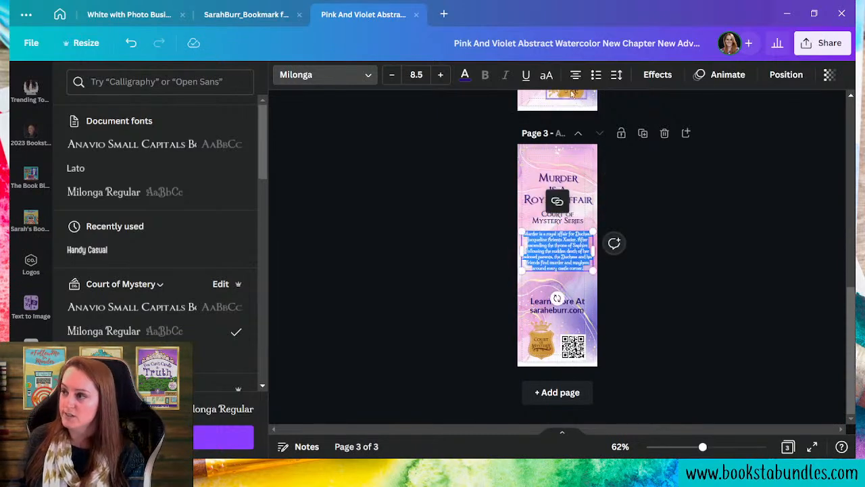
click(575, 76)
click(575, 76)
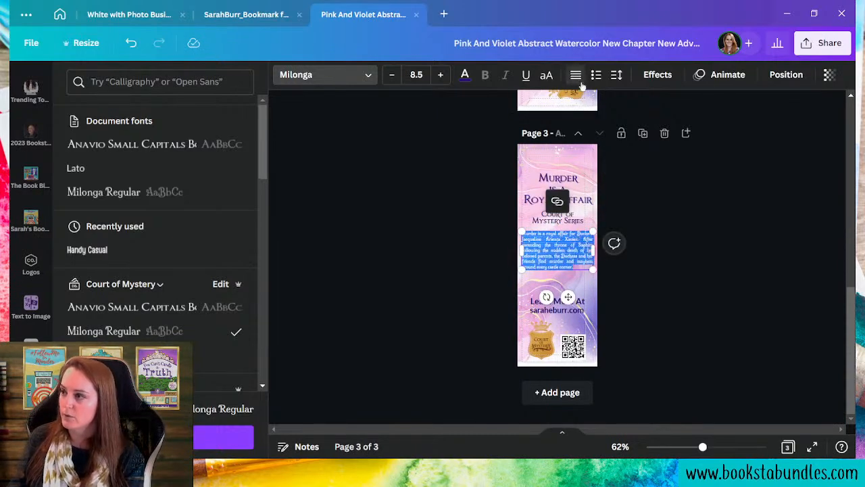
- Fine-tune the synopsis box width and enlarge its text to size 9.5
drag(595, 256, 585, 255)
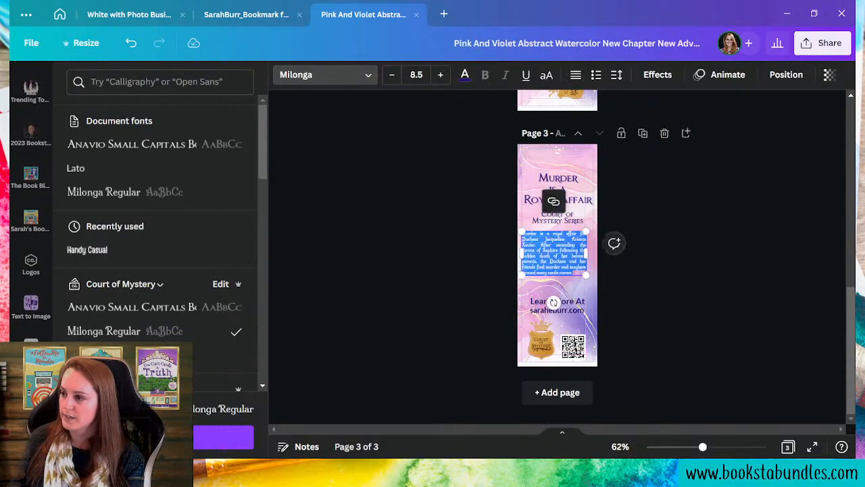
drag(522, 255, 527, 254)
drag(584, 280, 587, 286)
drag(590, 256, 588, 255)
click(698, 333)
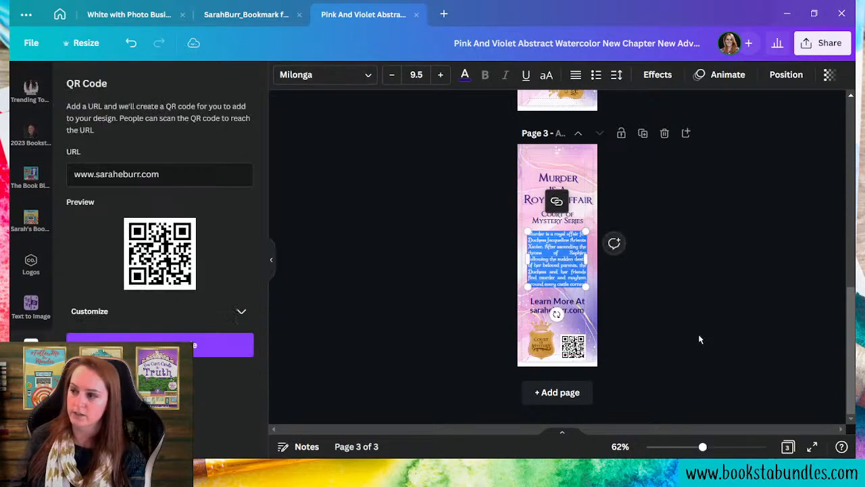
click(560, 258)
drag(586, 261, 587, 263)
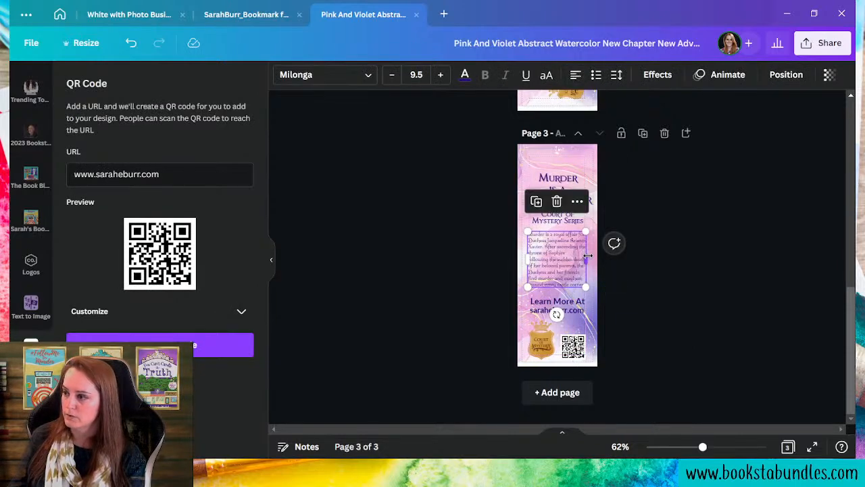
drag(587, 255, 582, 254)
click(628, 398)
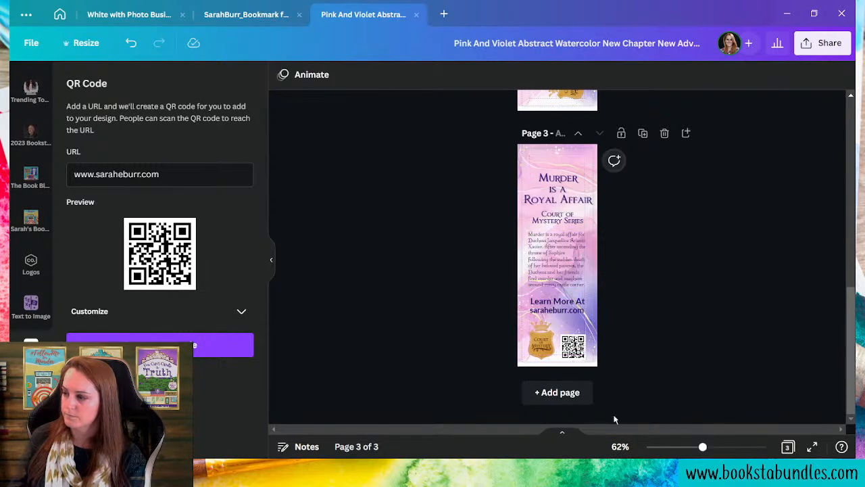
drag(722, 451, 724, 448)
- Delete the first sentence of the synopsis
click(560, 309)
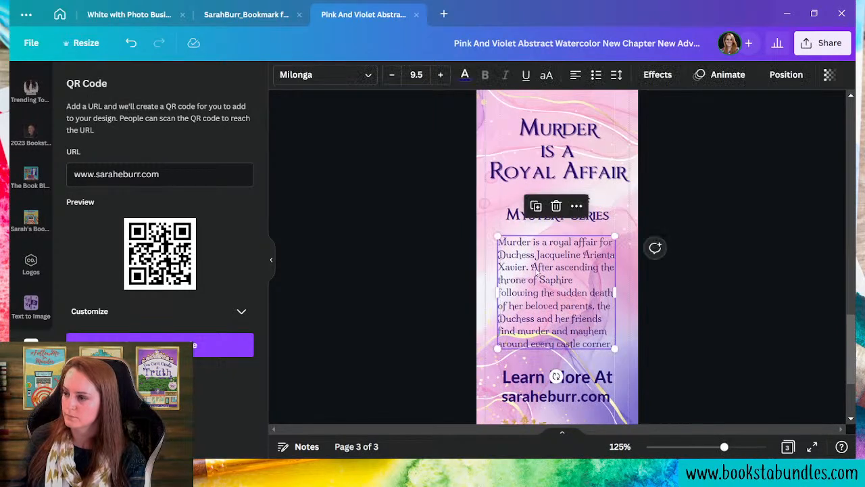
click(528, 268)
shift+click(530, 267)
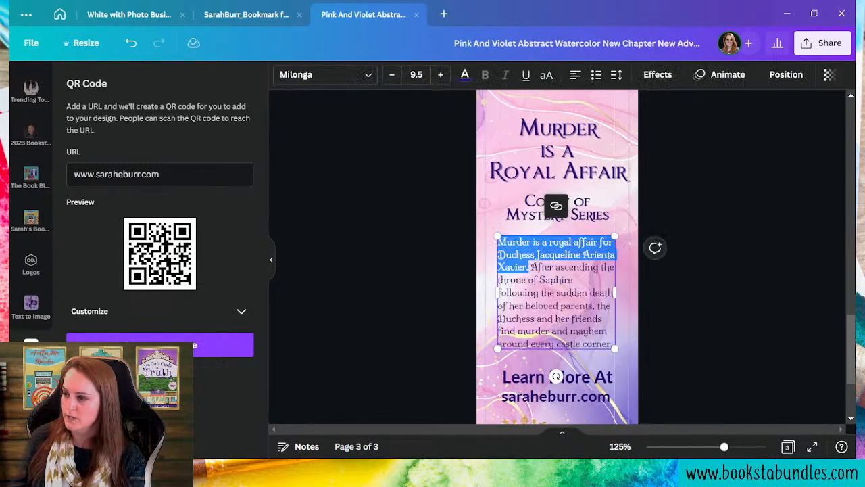
key(BackSpace)
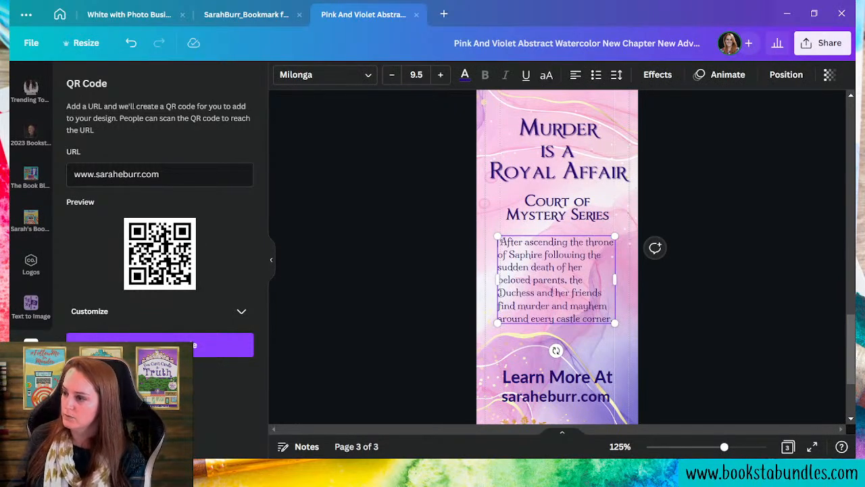
- Replace 'the' with 'Jacqueline', remove 'and her friends', and change 'find' to 'finds'
double_click(575, 280)
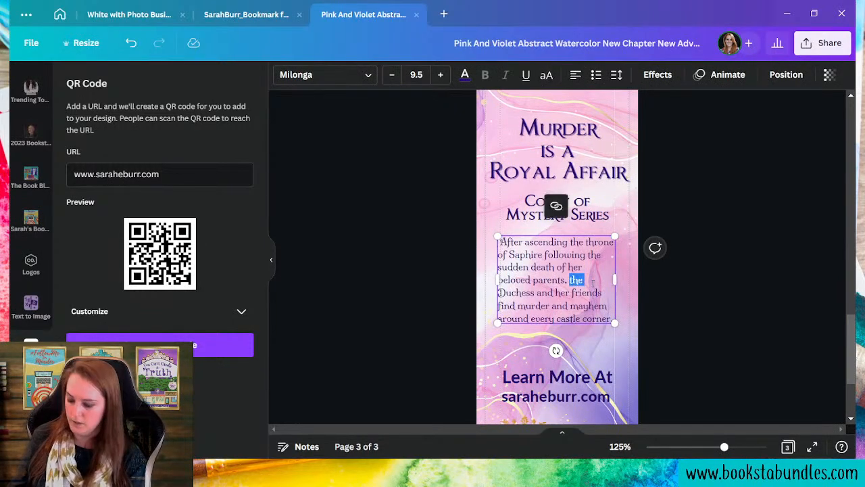
key(BackSpace)
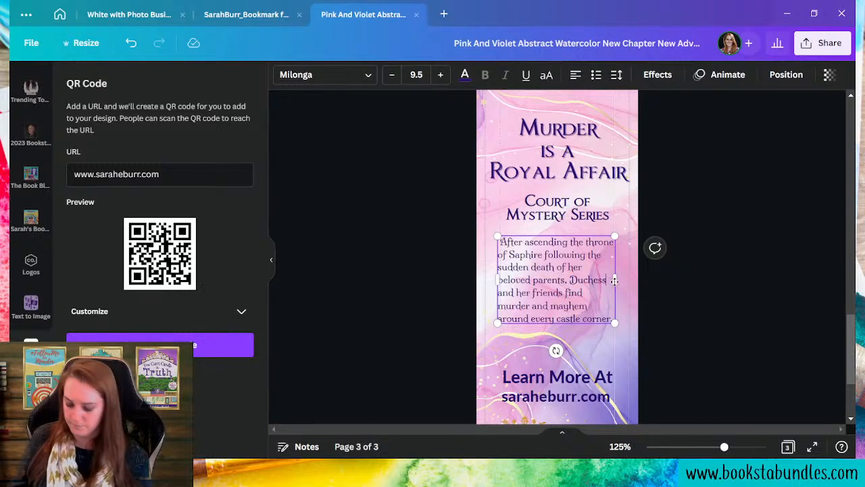
text(Jacqueline)
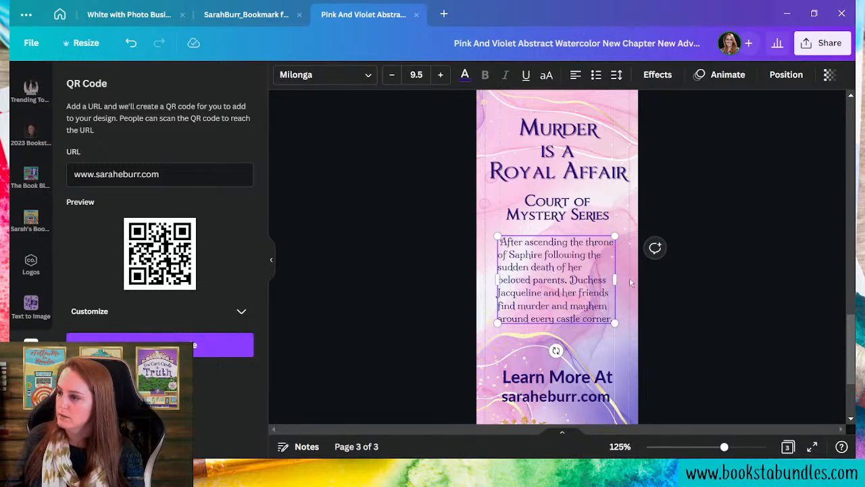
drag(547, 292, 609, 293)
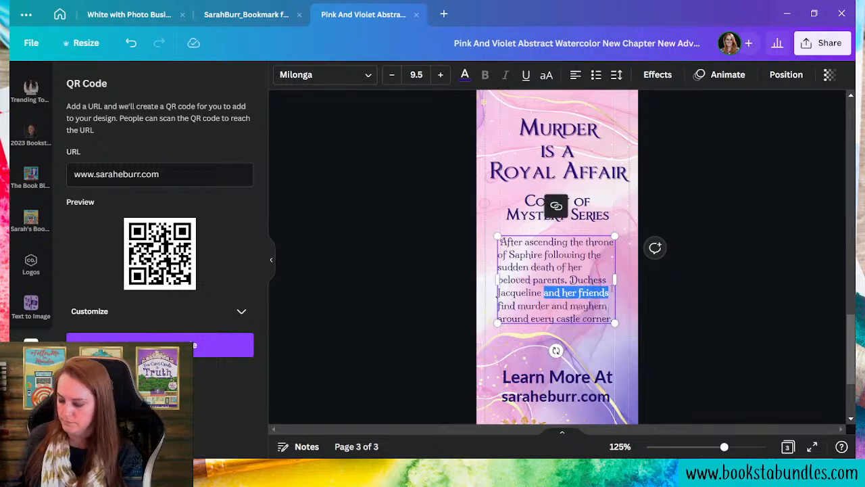
key(BackSpace)
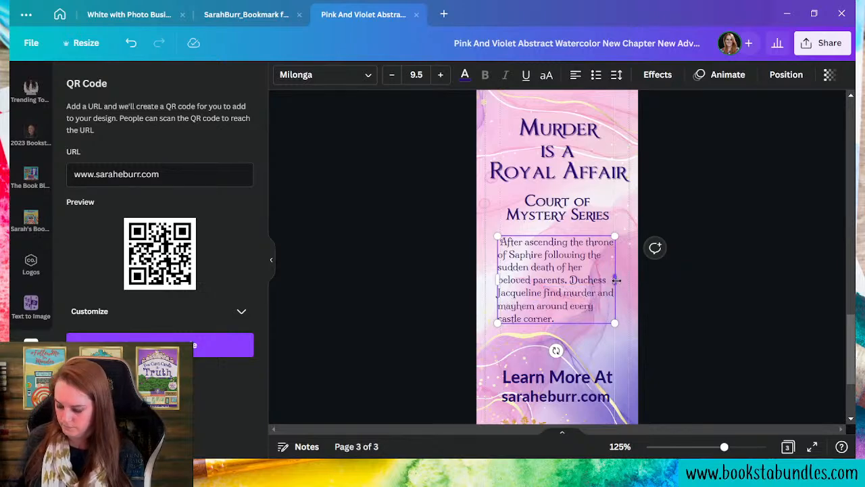
text(s)
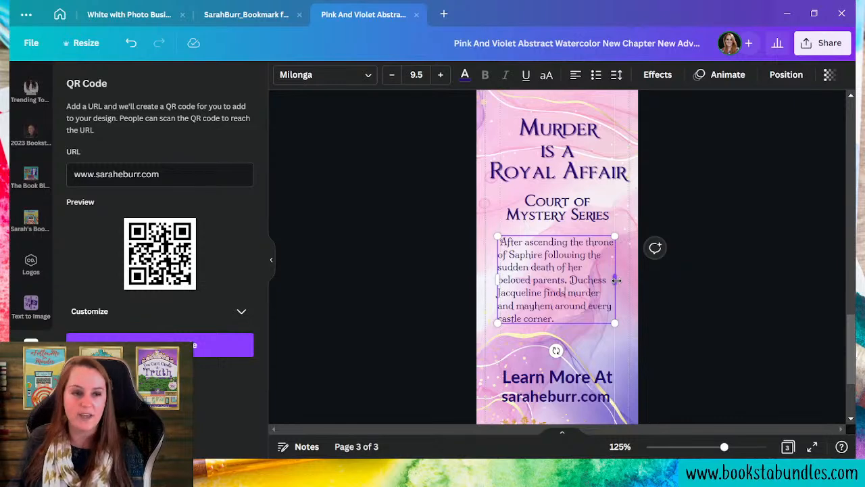
- Set the synopsis to justified, scale its text to 10.3, and zoom out to all pages
click(575, 77)
click(576, 77)
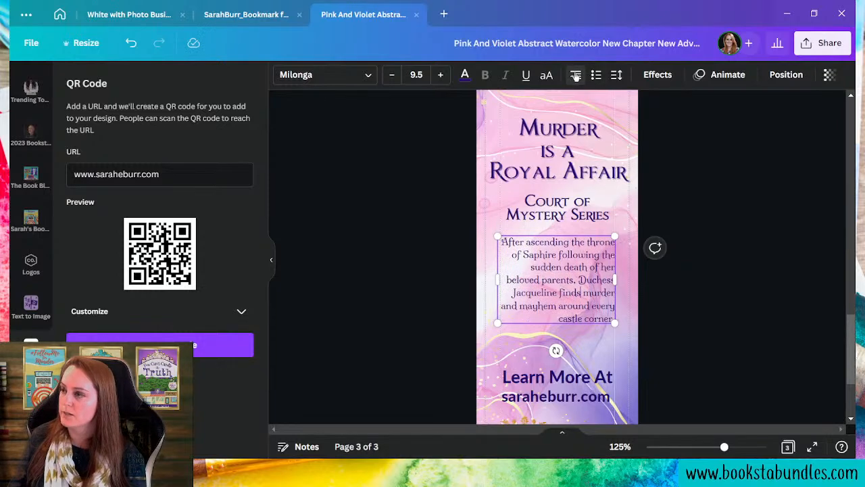
click(576, 76)
mouse_move(617, 277)
mouse_down()
mouse_move(607, 277)
mouse_move(620, 277)
mouse_up()
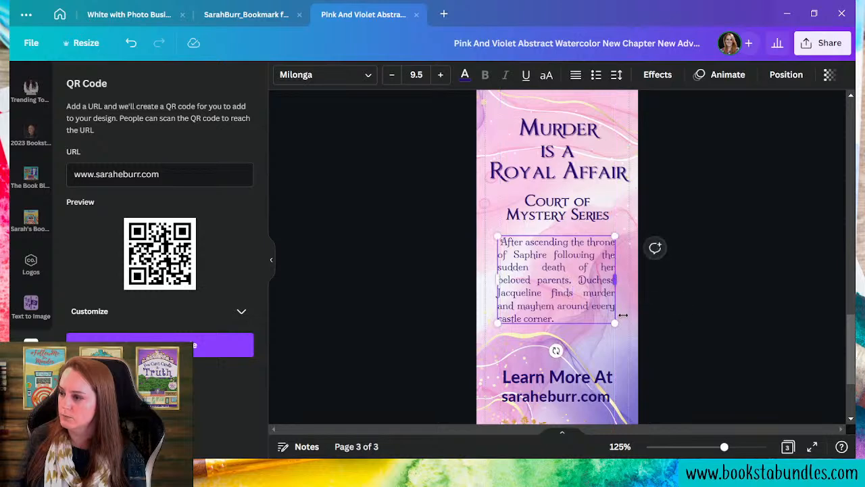
drag(615, 323, 626, 330)
drag(578, 310, 575, 338)
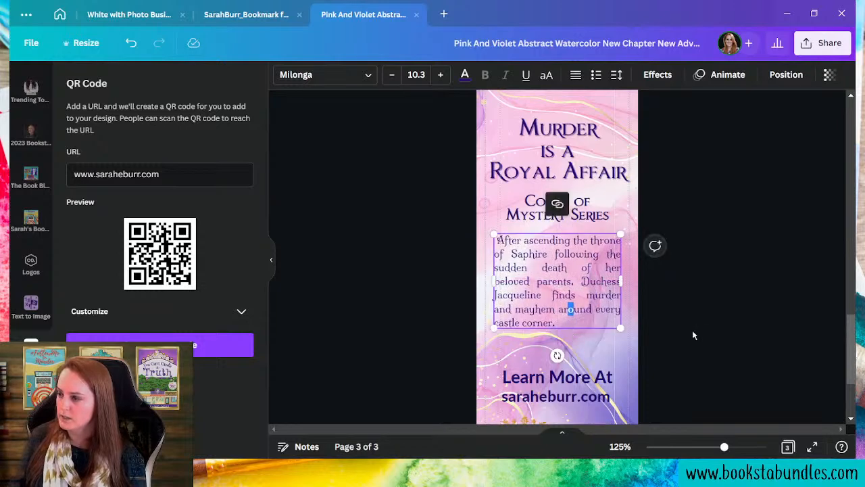
click(703, 325)
drag(727, 449, 703, 447)
scroll(698, 330, down, 1)
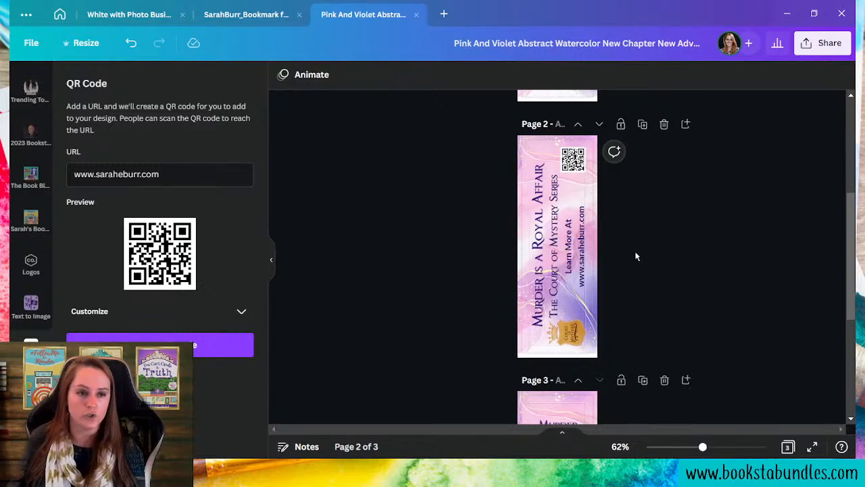
scroll(634, 251, down, 3)
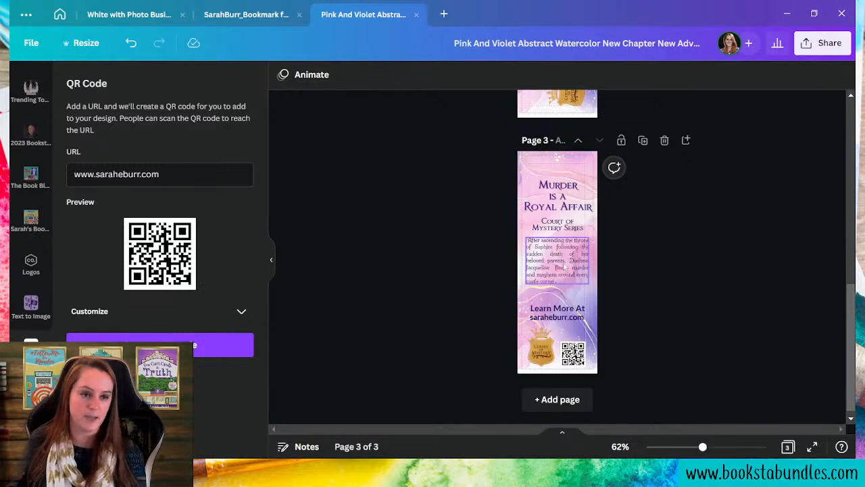
scroll(632, 288, up, 7)
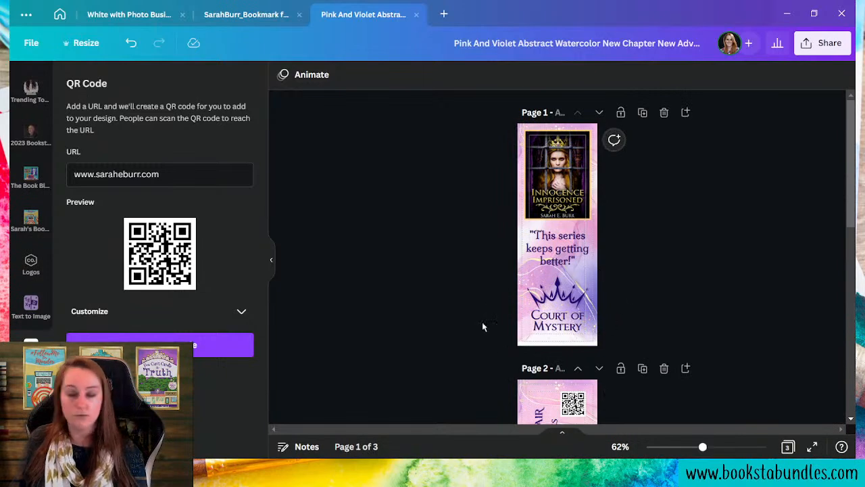
scroll(656, 324, down, 3)
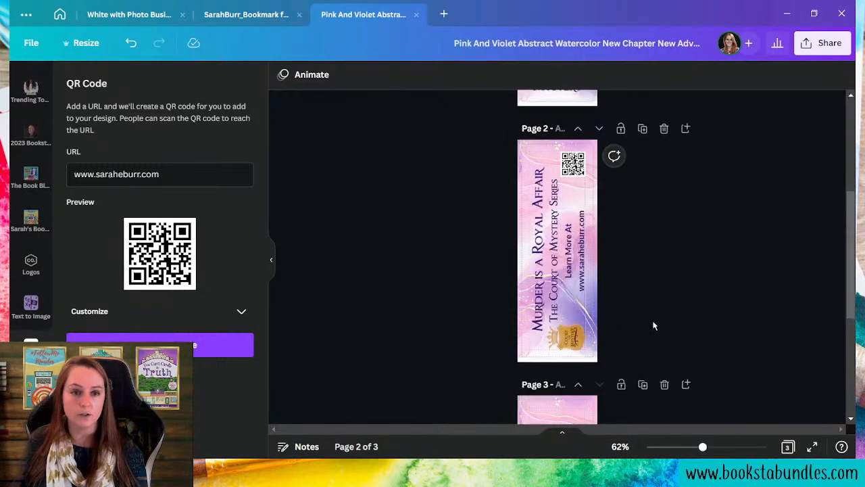
scroll(599, 353, up, 3)
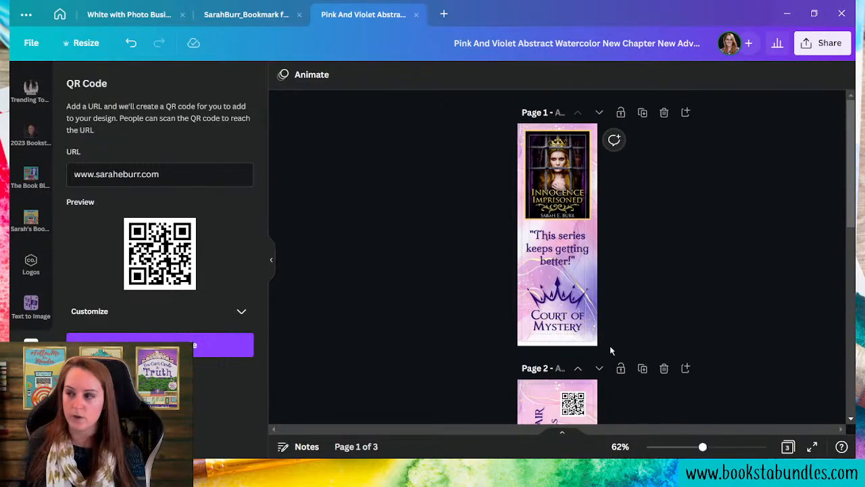
scroll(615, 268, down, 3)
scroll(614, 267, down, 3)
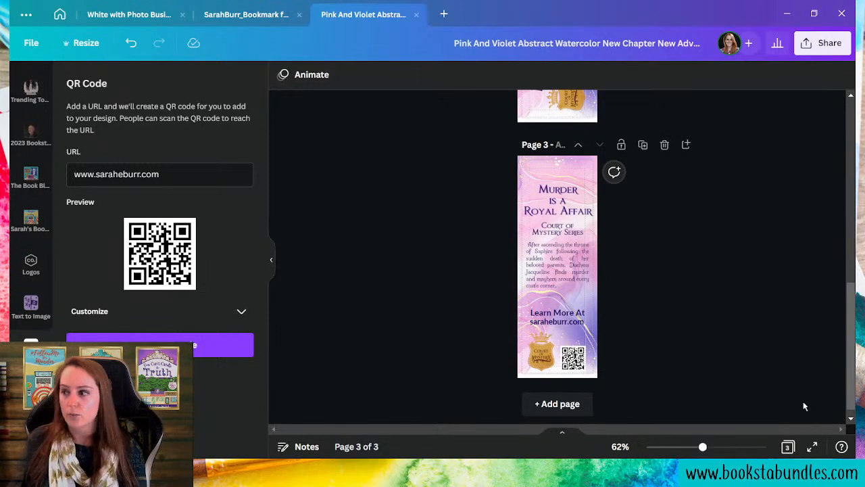
scroll(717, 336, up, 8)
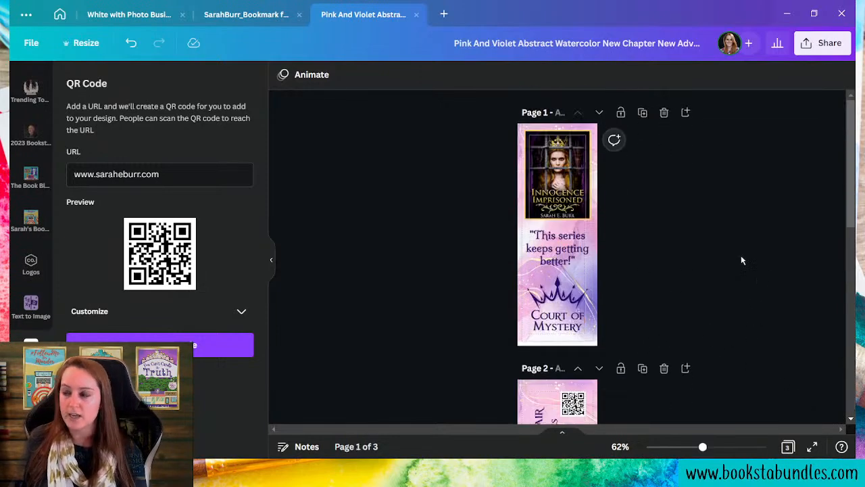
scroll(590, 135, down, 4)
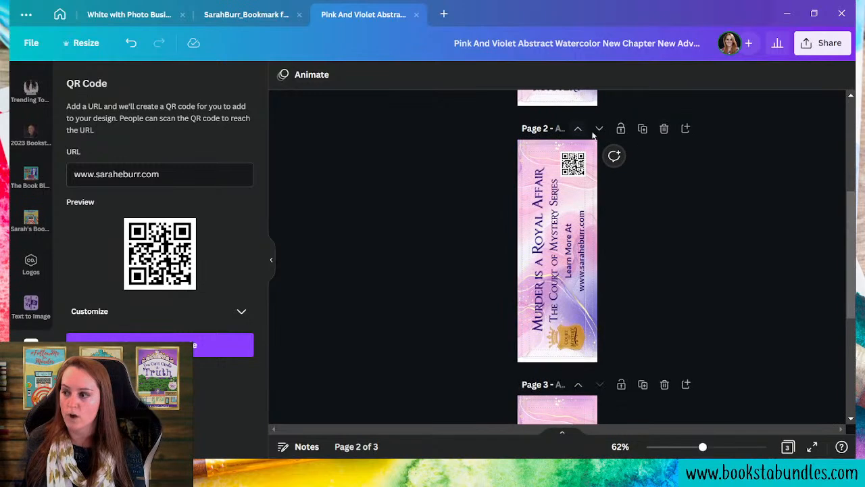
scroll(589, 135, down, 4)
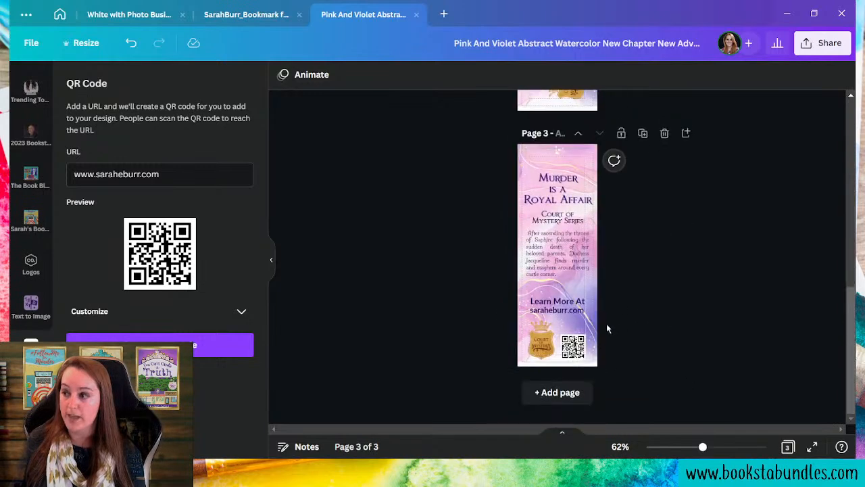
- Set the PDF Print download to pages 1 and 3 with the CMYK colour profile
click(834, 47)
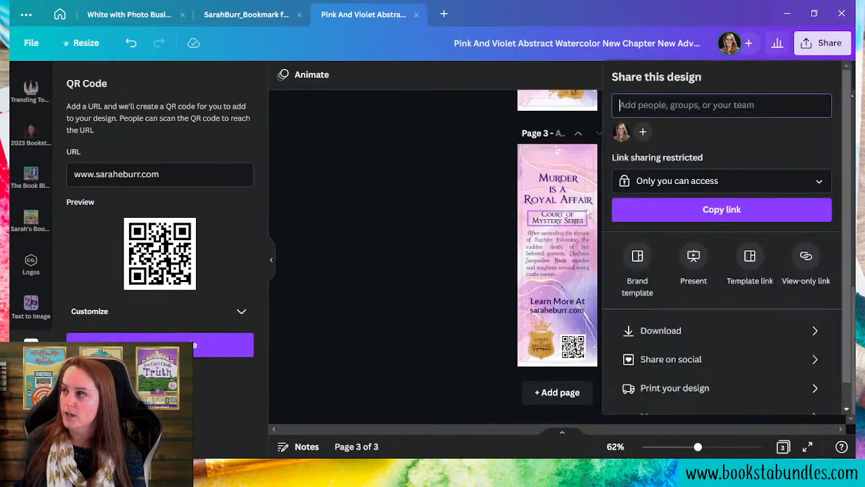
click(645, 331)
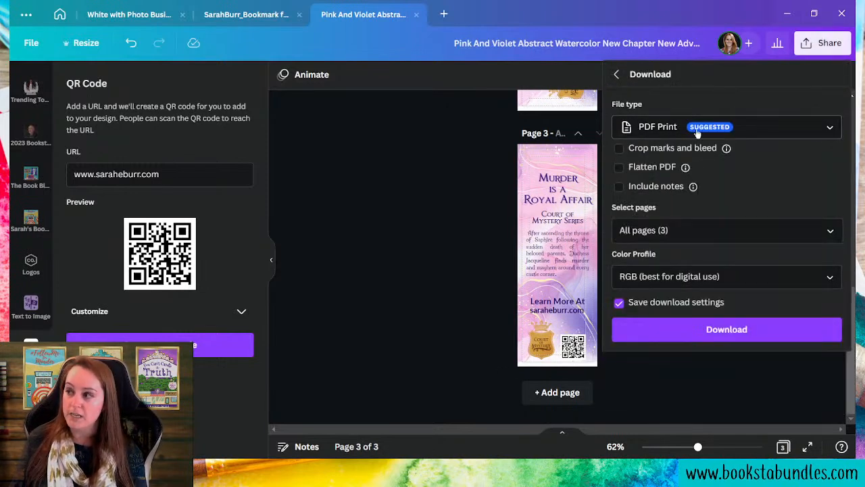
click(674, 231)
click(769, 368)
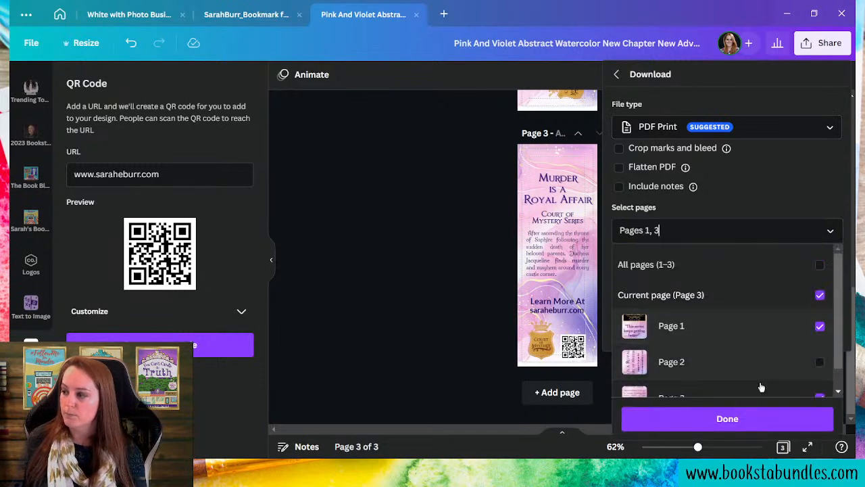
click(726, 416)
click(635, 275)
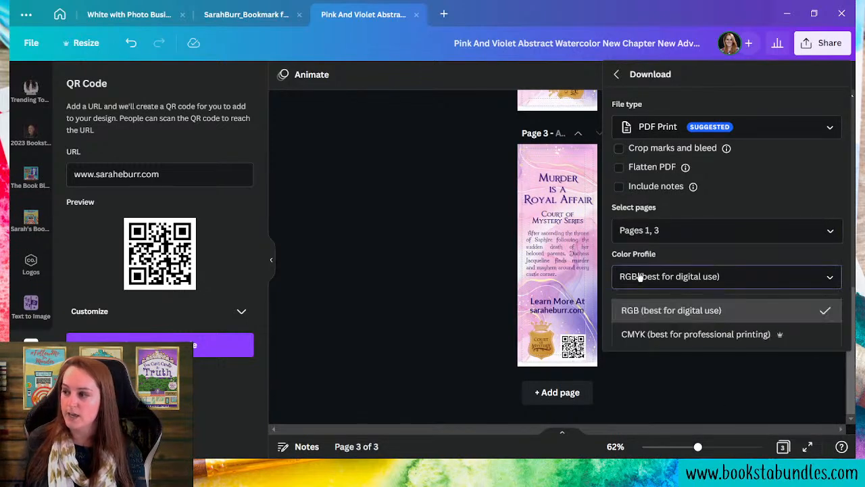
click(656, 343)
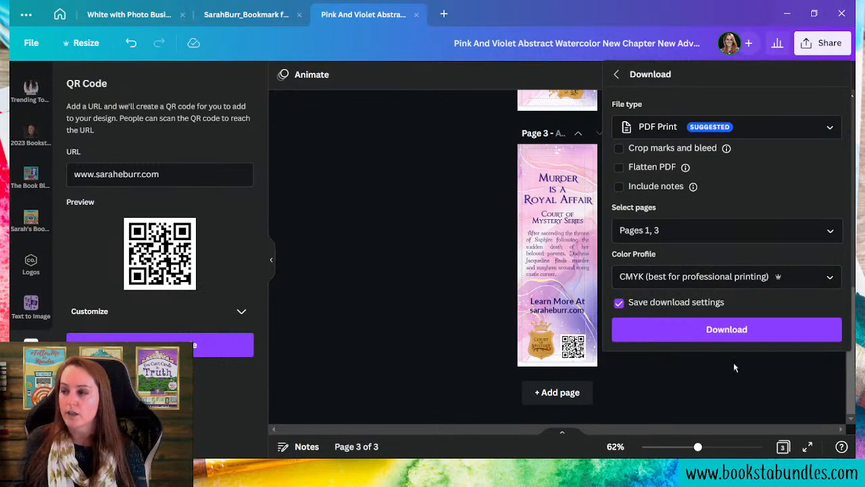
click(749, 377)
scroll(746, 378, up, 7)
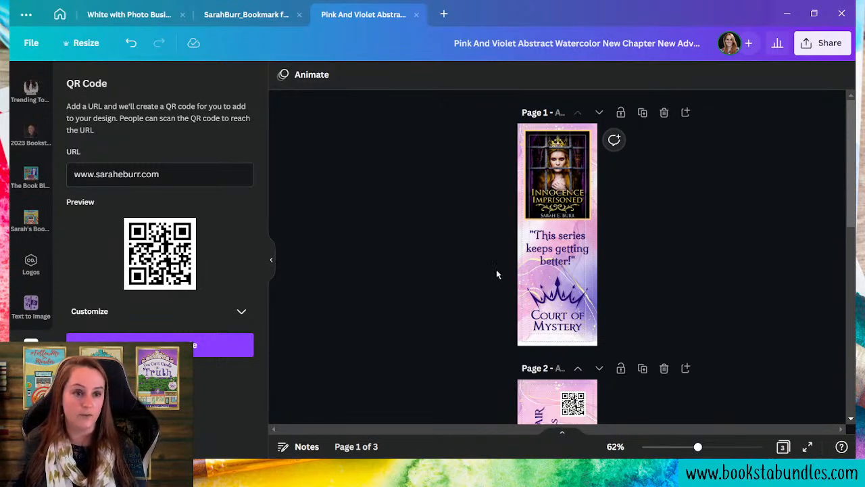
click(67, 15)
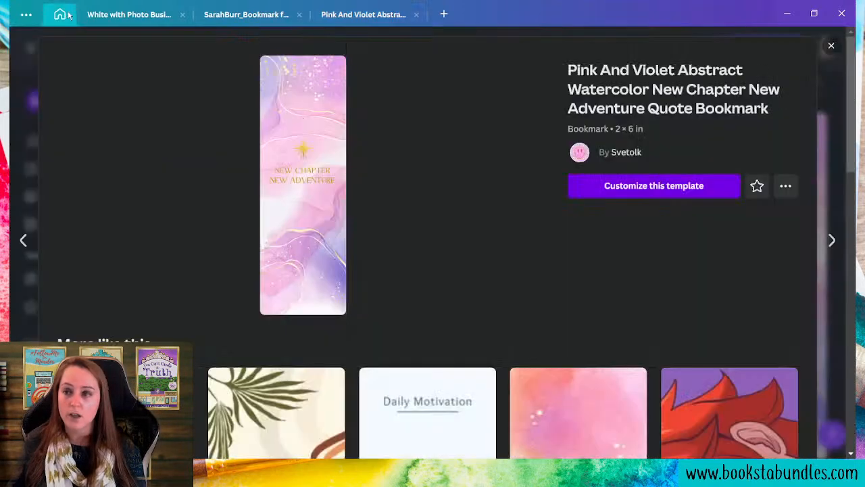
click(830, 47)
scroll(487, 273, down, 10)
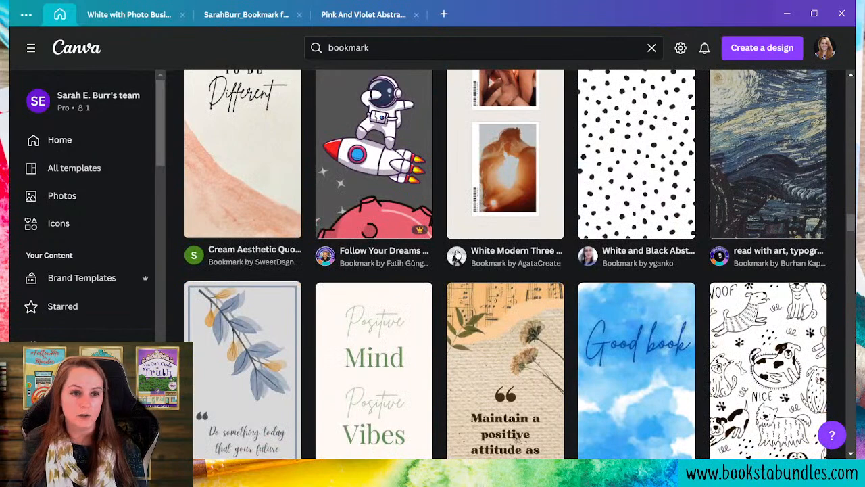
scroll(460, 255, up, 5)
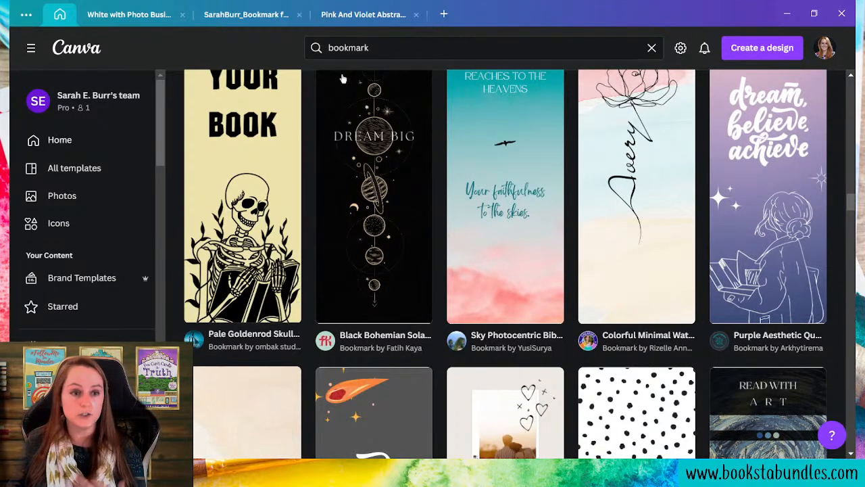
click(358, 15)
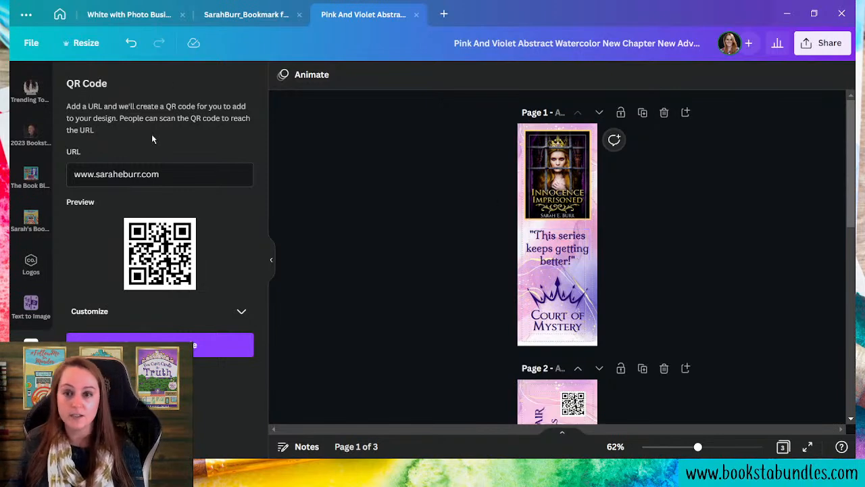
- Browse the font list for the page-1 quote, leaving it in Milonga
scroll(31, 203, up, 5)
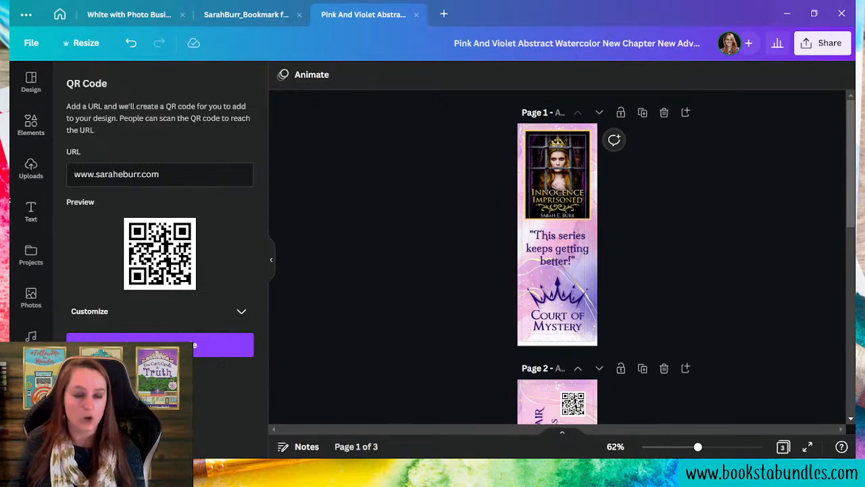
click(571, 264)
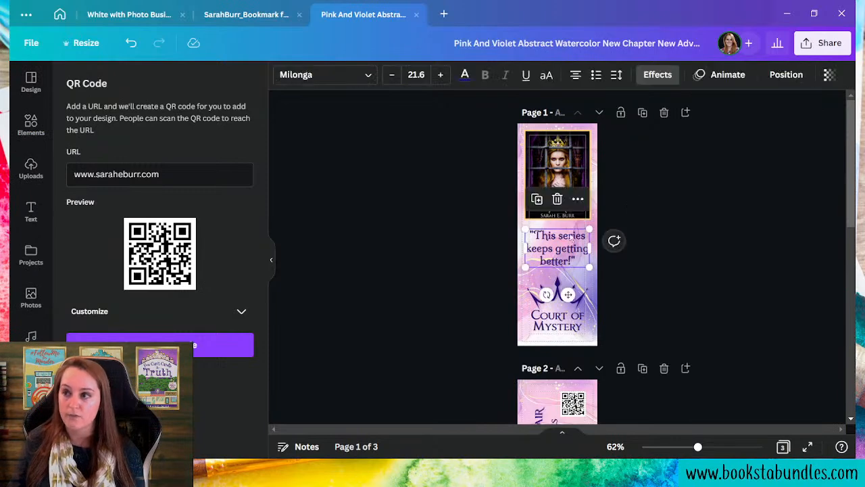
click(297, 76)
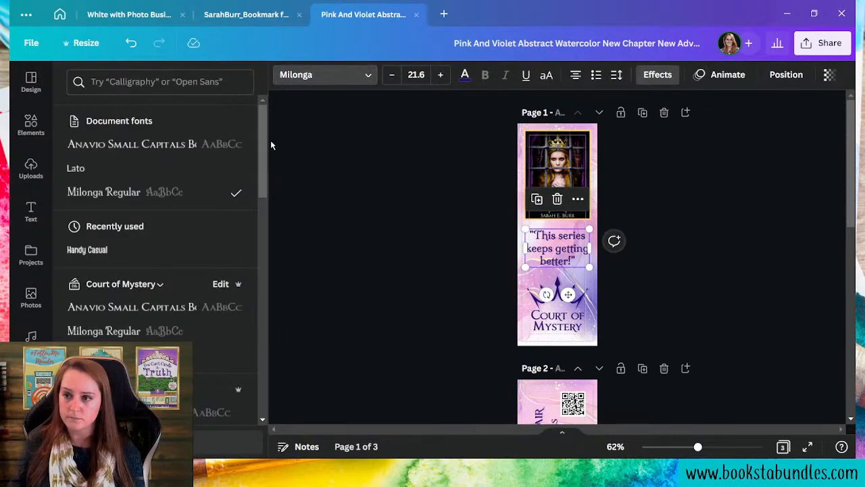
scroll(230, 286, down, 15)
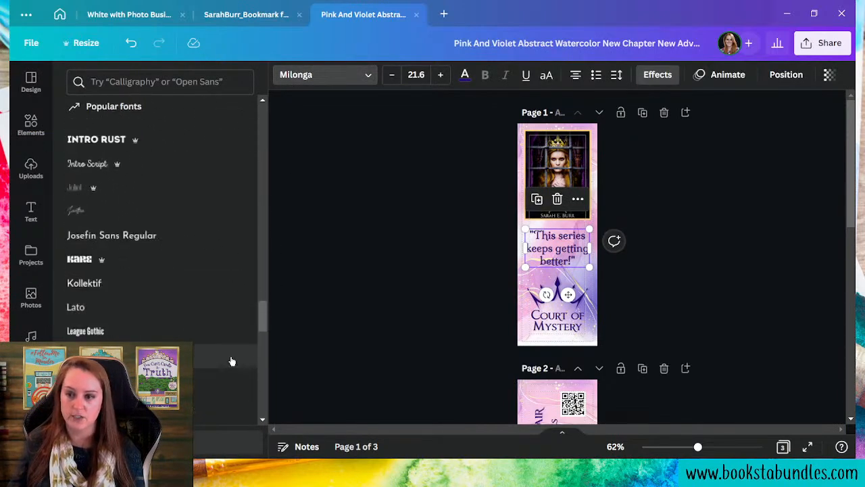
scroll(207, 270, down, 10)
scroll(203, 283, down, 5)
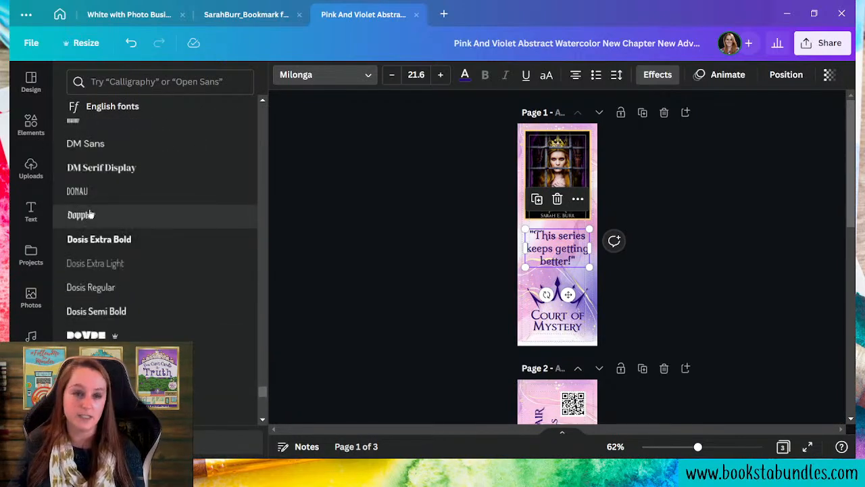
scroll(124, 196, down, 15)
scroll(230, 189, down, 15)
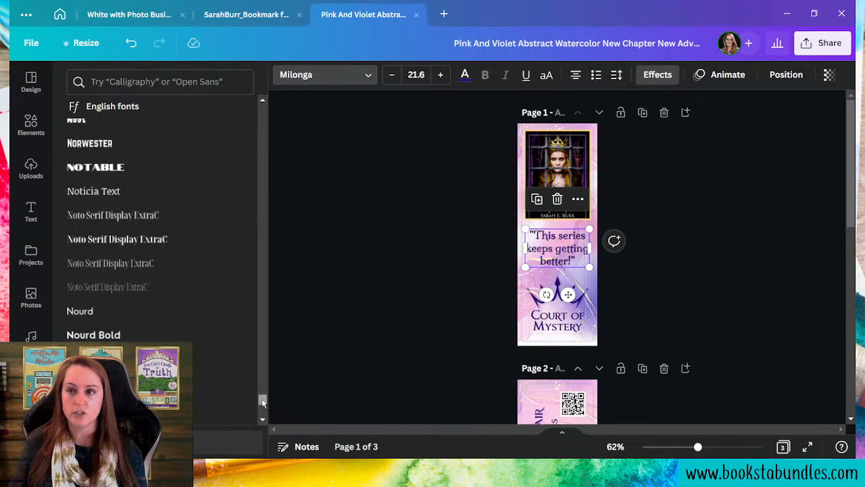
drag(263, 404, 290, 89)
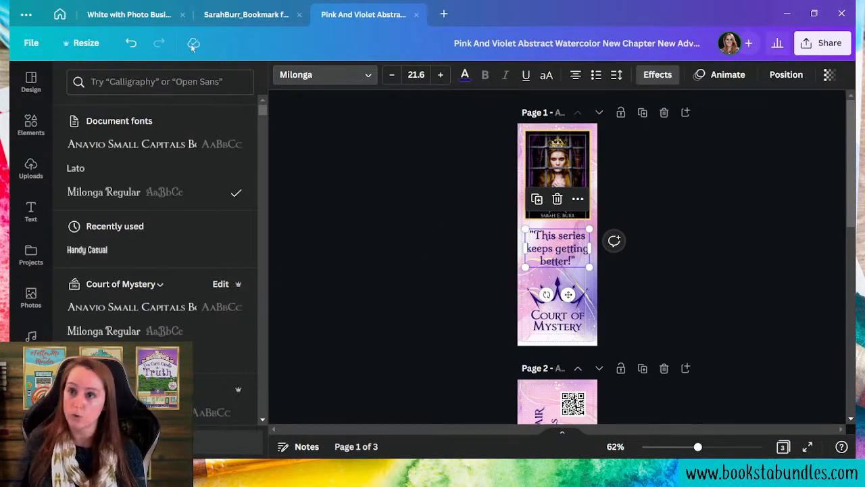
- Close both bookmark designs and the business card design, then return to Home
click(415, 15)
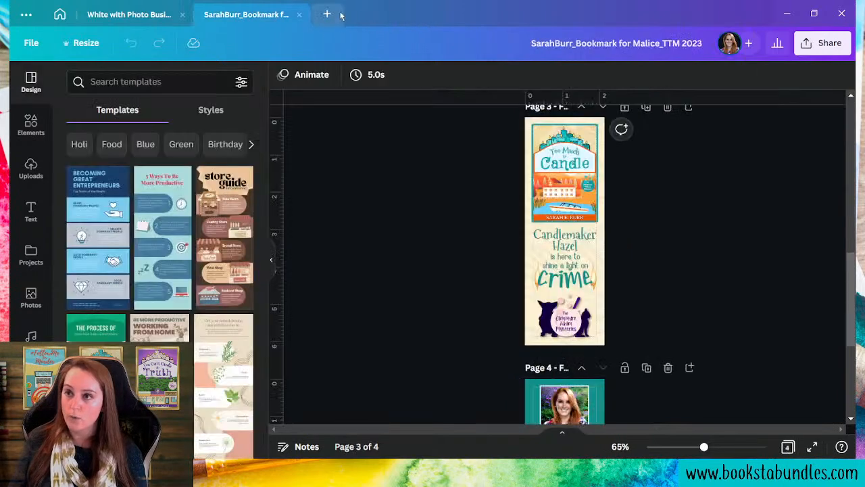
click(299, 15)
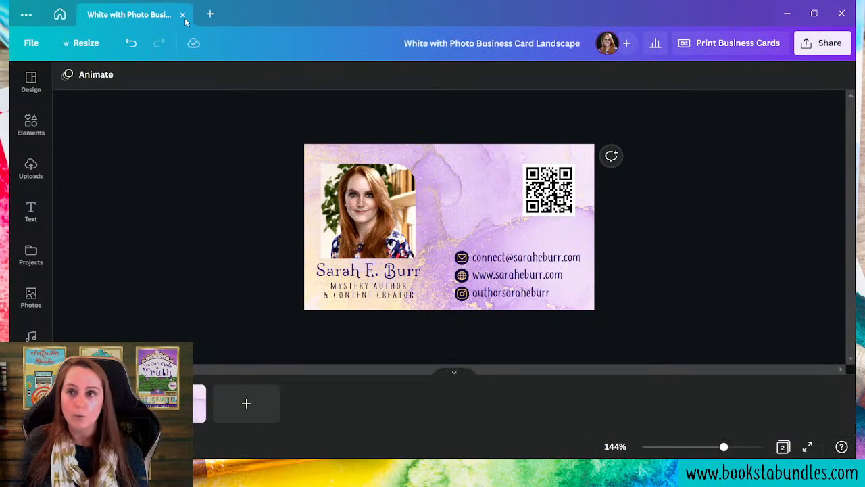
click(183, 15)
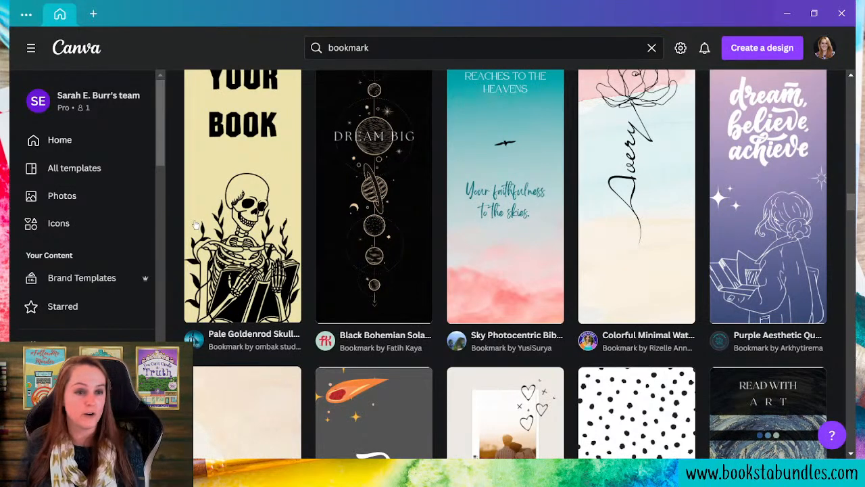
click(66, 146)
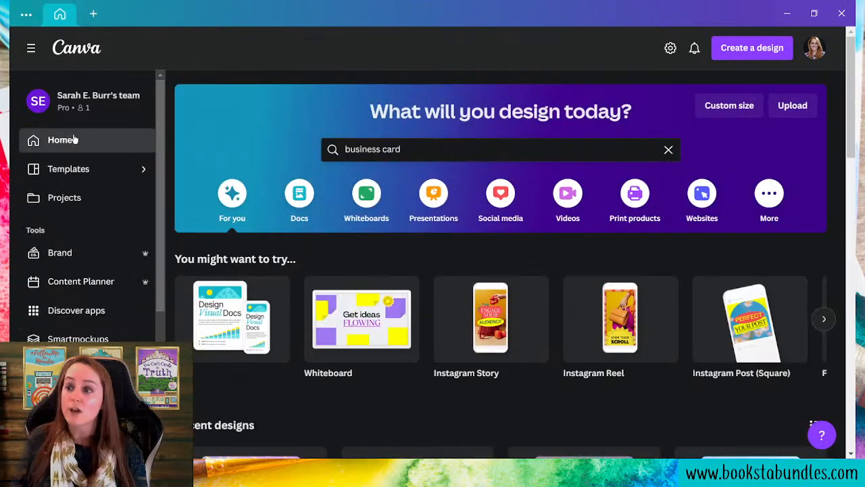